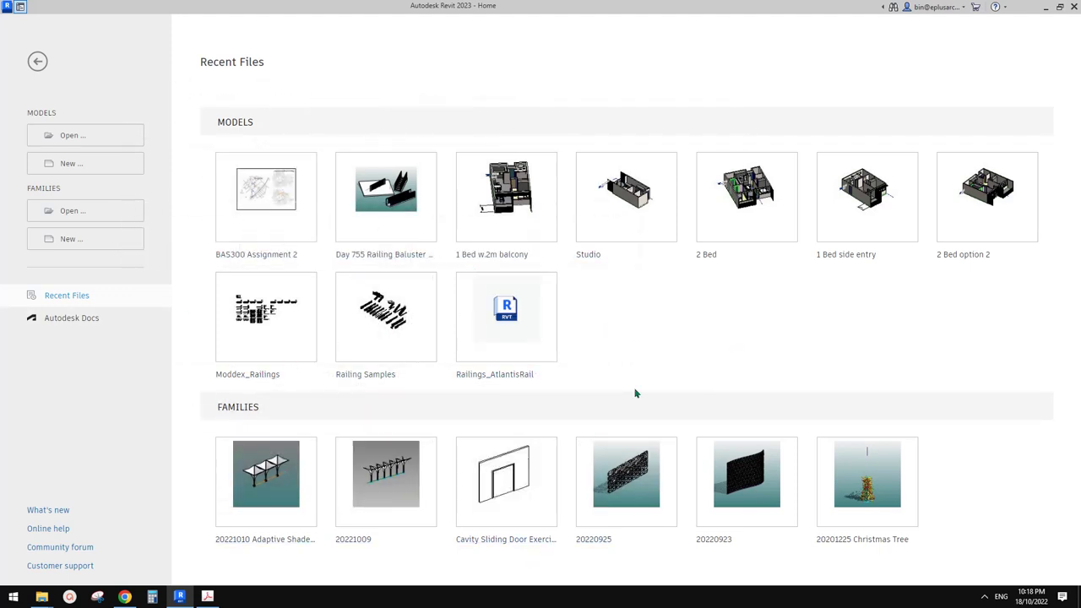
Switch to the Google Docs page in Chrome and examine the curved roof's plan drawings and reference photos.
click(131, 601)
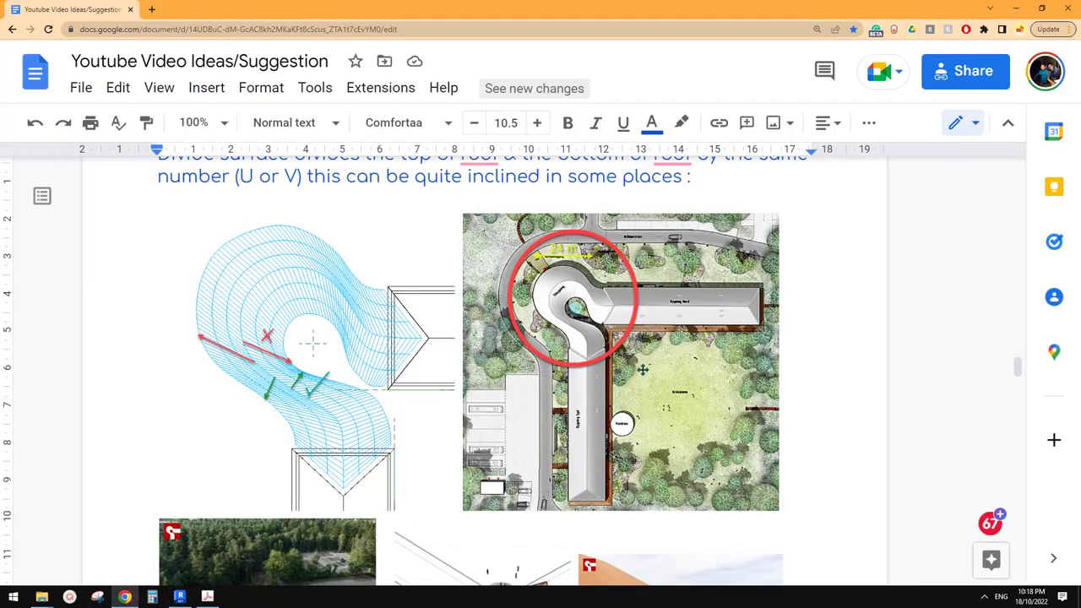
scroll(665, 381, down, 5)
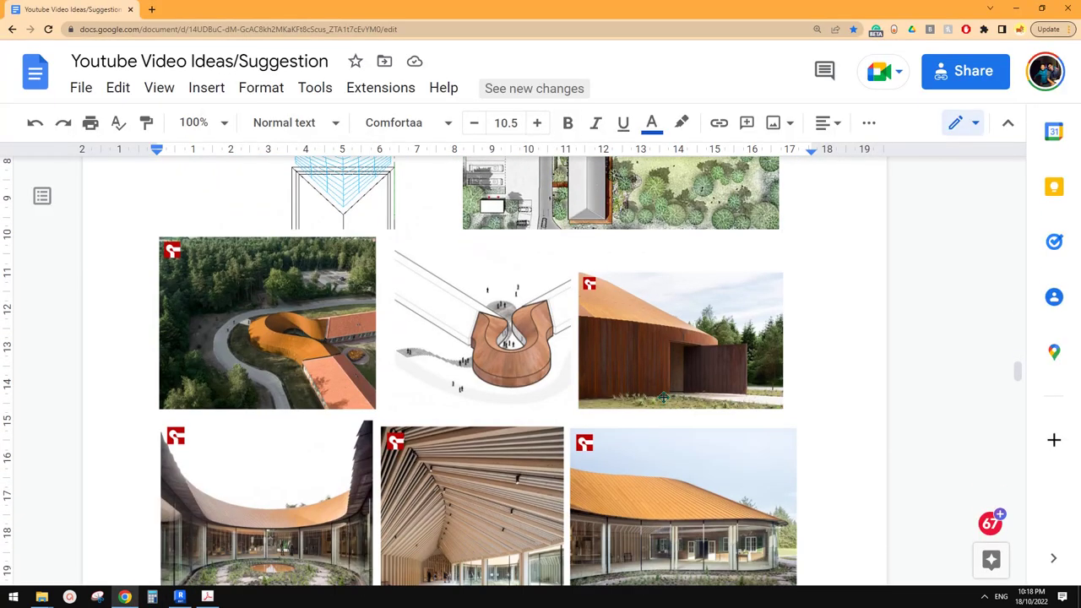
scroll(633, 393, up, 3)
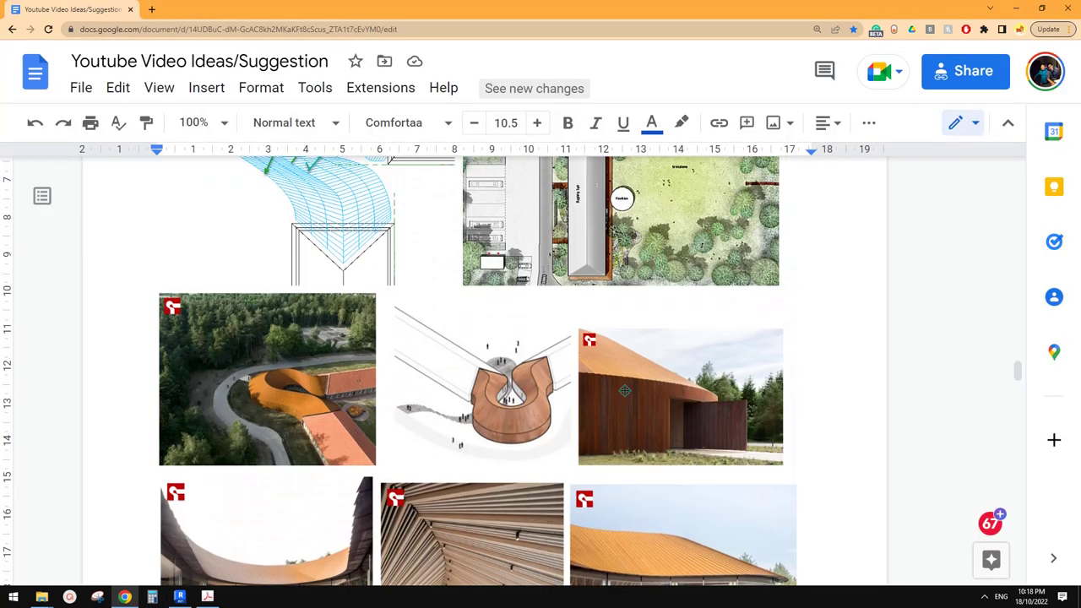
scroll(562, 390, up, 2)
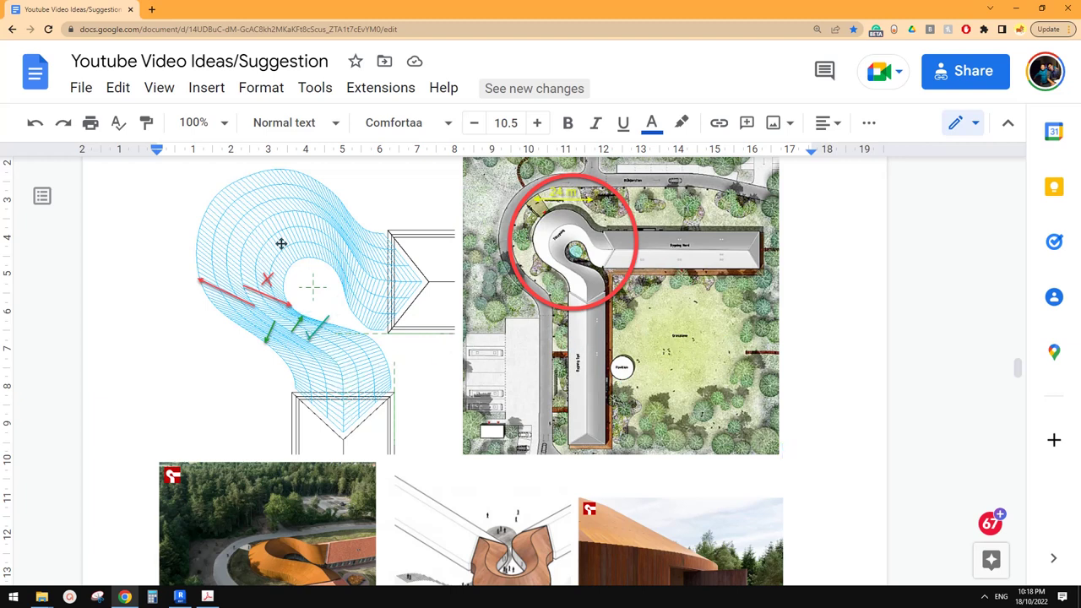
scroll(305, 323, up, 1)
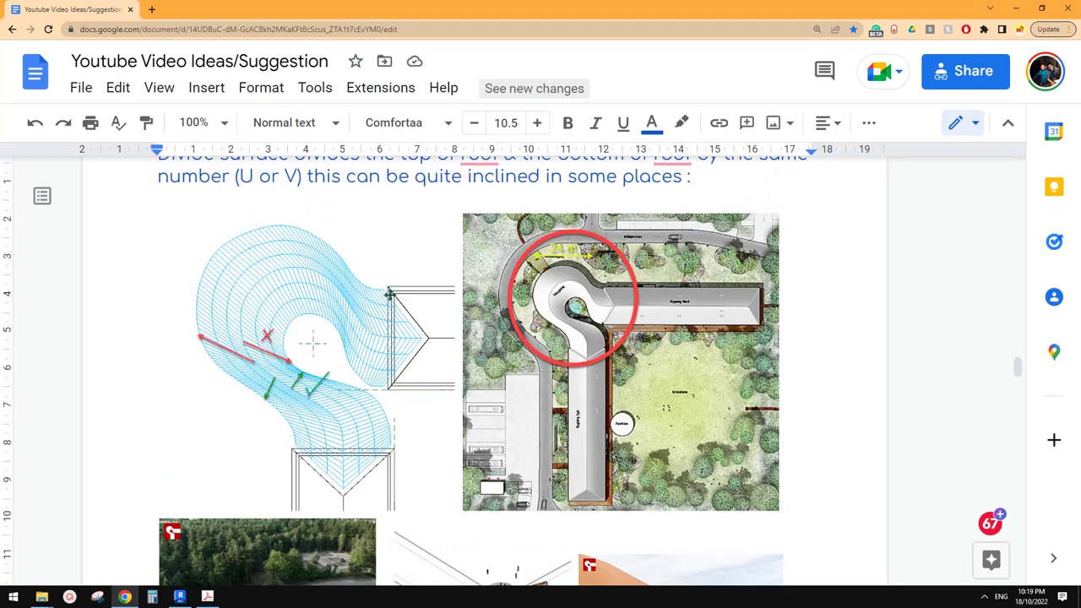
Switch back to Revit and create a new project from the Architectural Template.
click(184, 599)
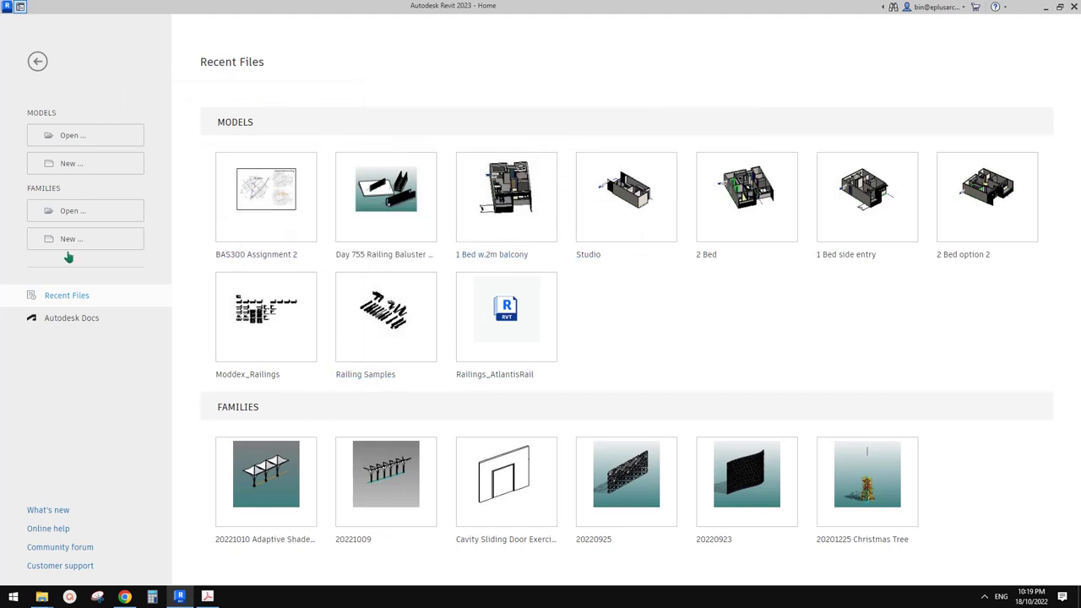
click(90, 169)
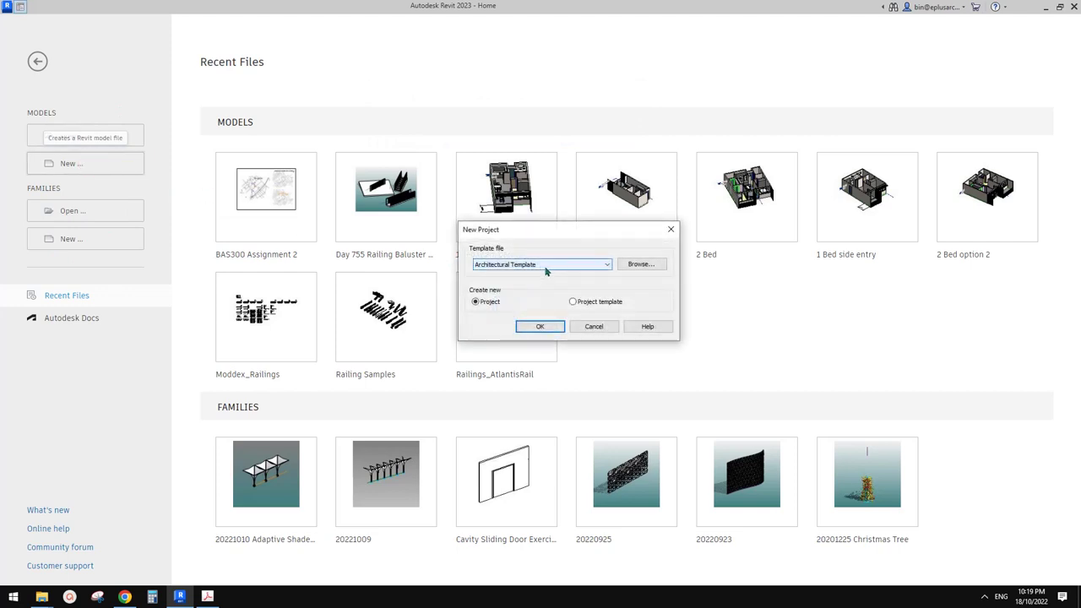
click(551, 330)
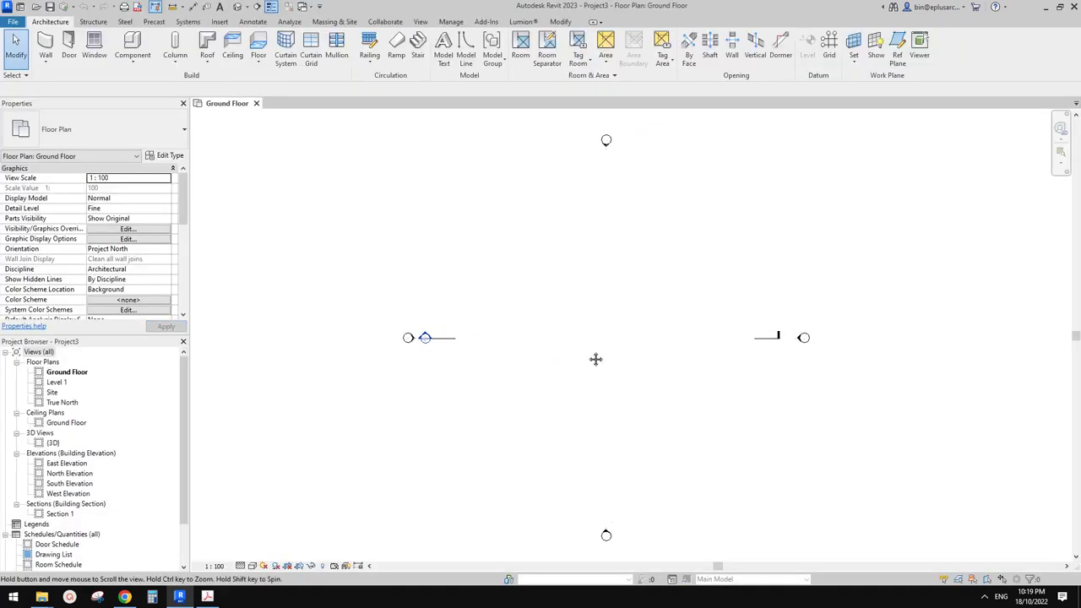
Create a roof by footprint on Level 1 from a rectangular boundary about 10000 by 16000 mm.
middle_drag(596, 359, 594, 361)
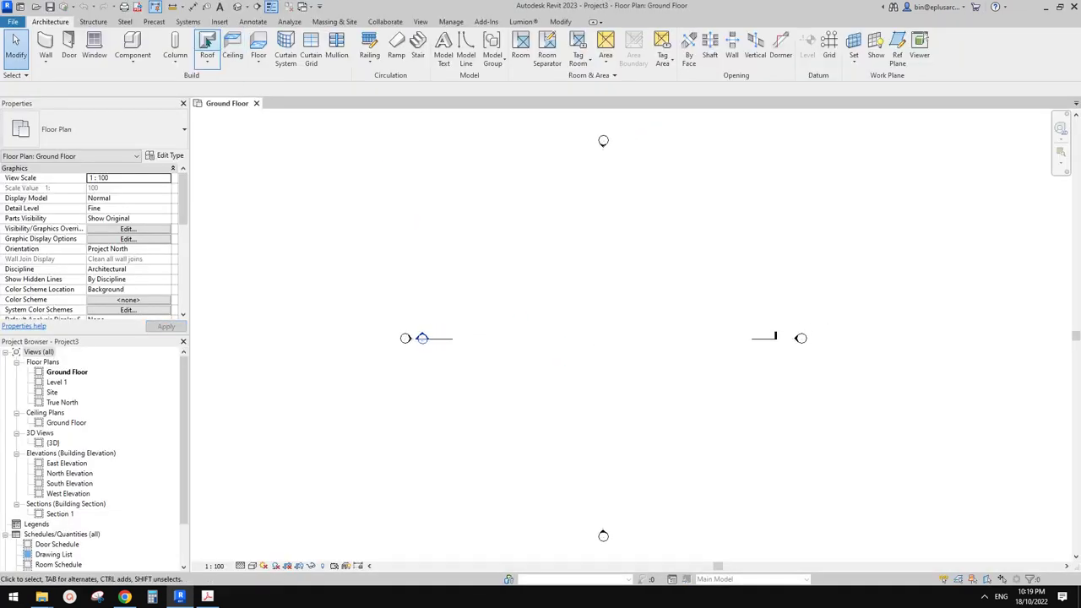
click(206, 42)
click(544, 324)
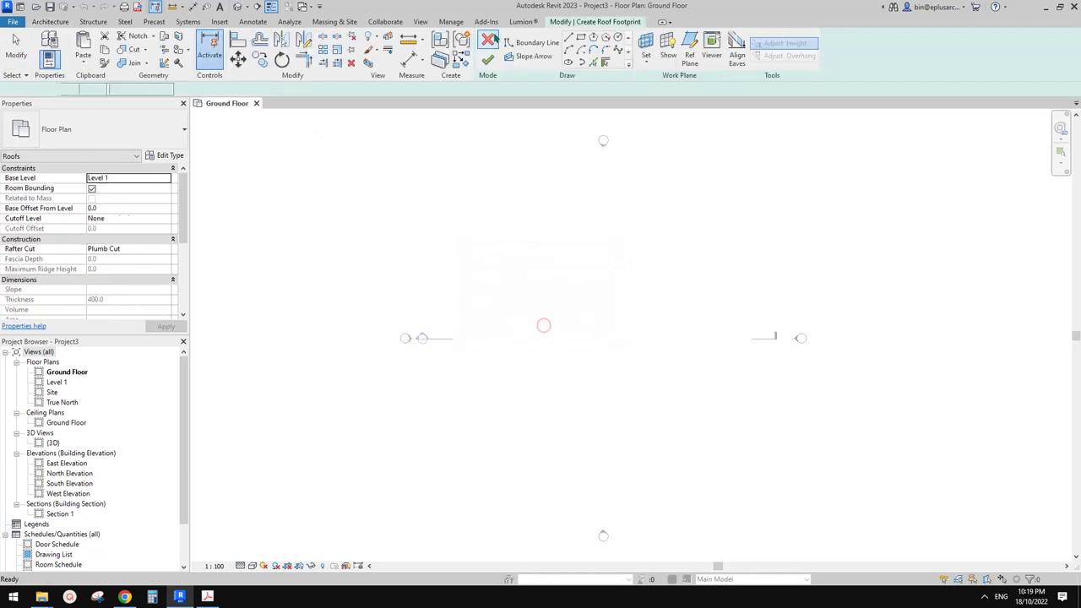
click(579, 38)
click(568, 319)
click(648, 439)
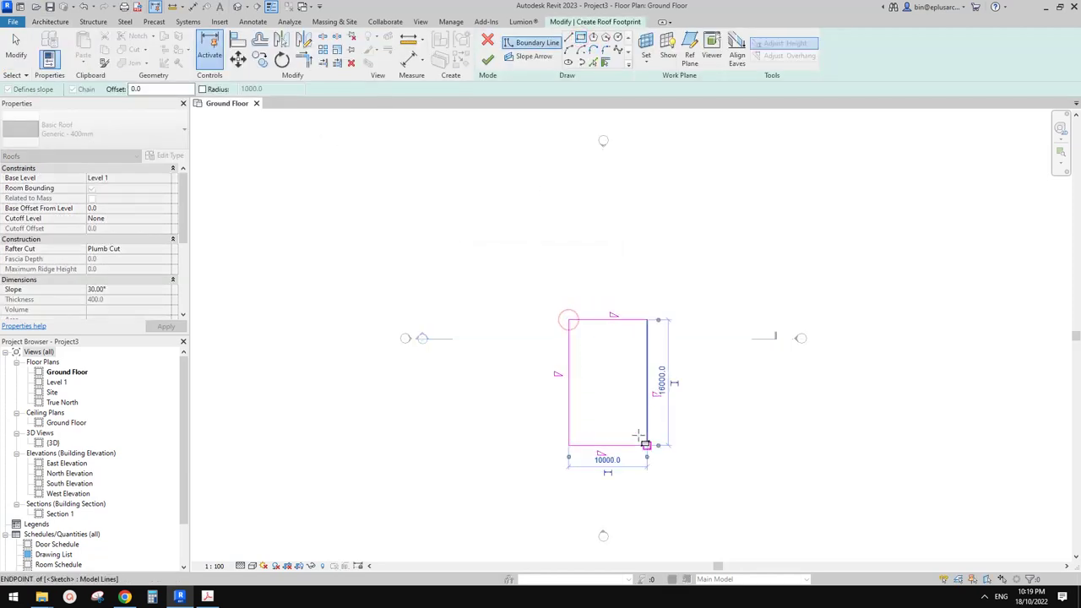
click(488, 59)
Open the Site plan and mirror the roof about a drawn diagonal axis to make a second roof perpendicular to it.
double_click(51, 392)
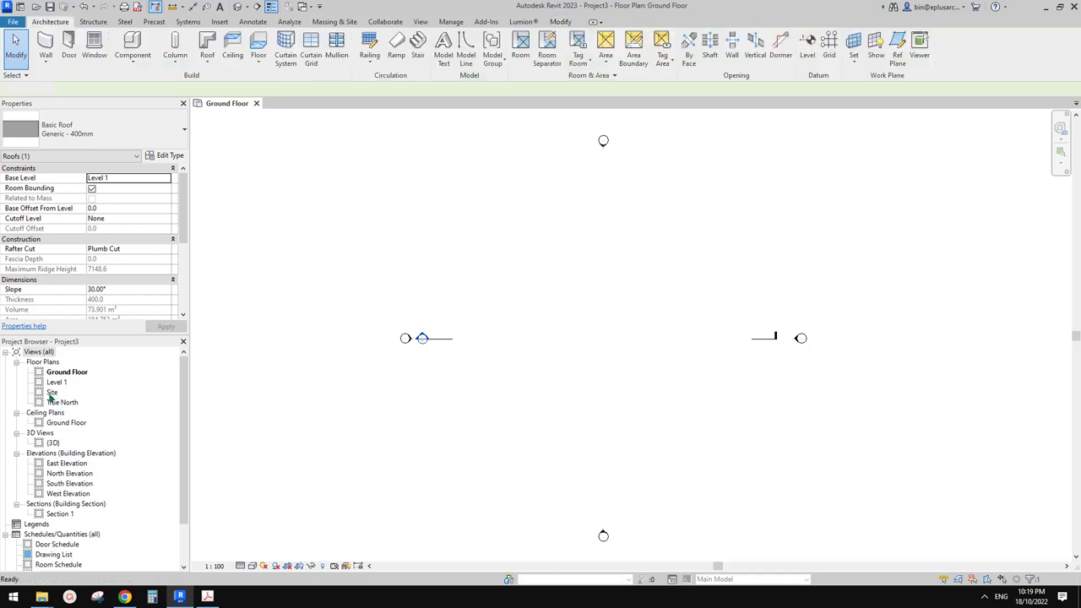
middle_drag(698, 353, 644, 352)
key(d)
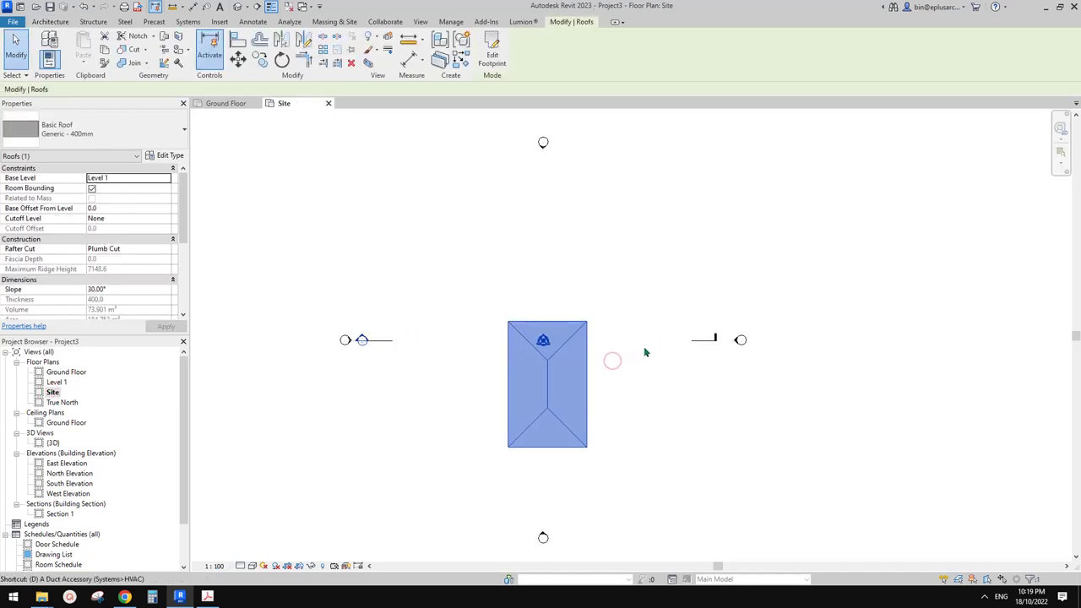
key(m)
click(617, 321)
click(581, 283)
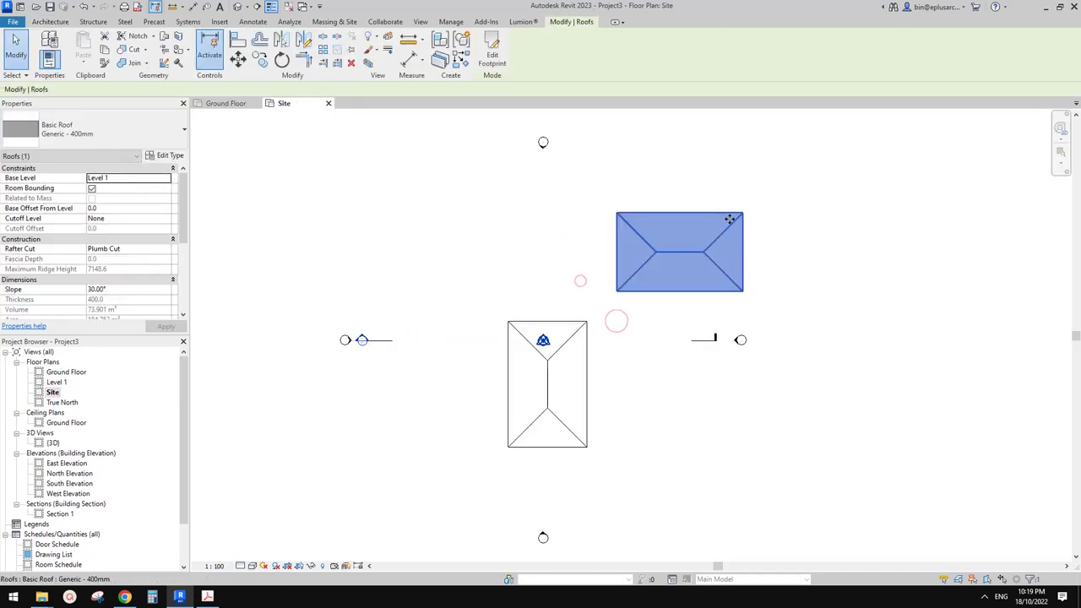
Move the mirrored roof farther northeast, away from the original roof.
middle_drag(590, 191, 572, 220)
scroll(522, 290, up, 2)
click(534, 285)
drag(694, 279, 732, 231)
middle_drag(529, 275, 510, 297)
click(510, 298)
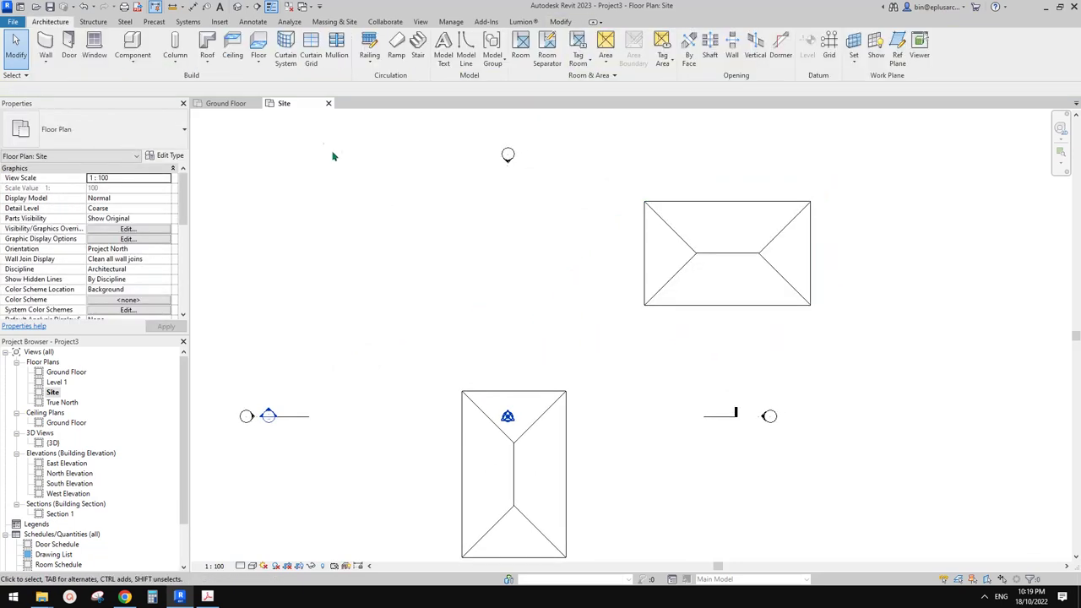
Start an in-place model in the Mass category with the name Mass 1.
click(140, 61)
click(148, 104)
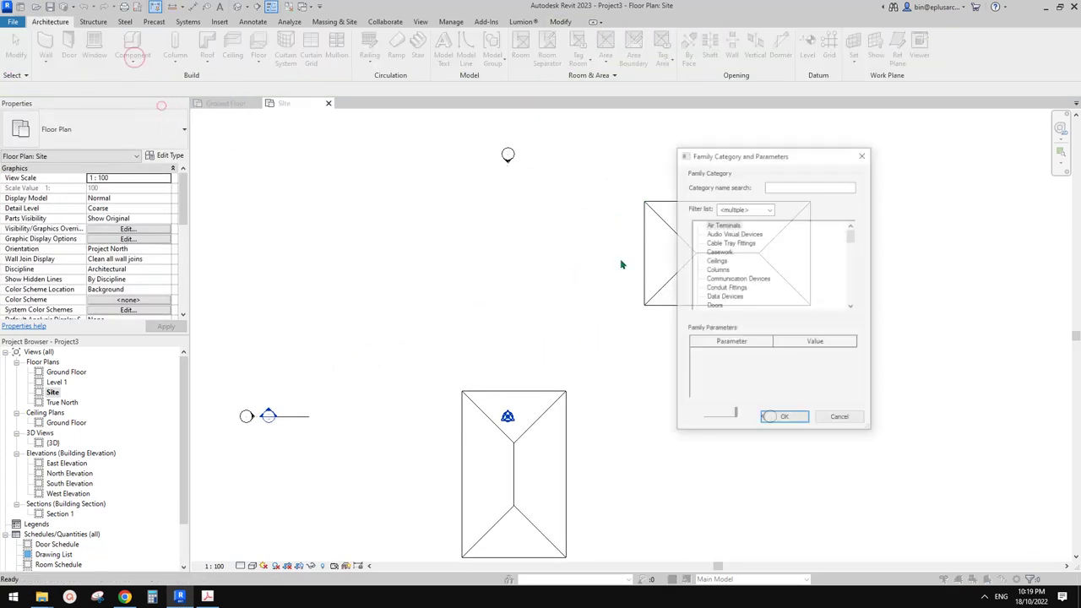
click(721, 279)
key(m)
click(800, 422)
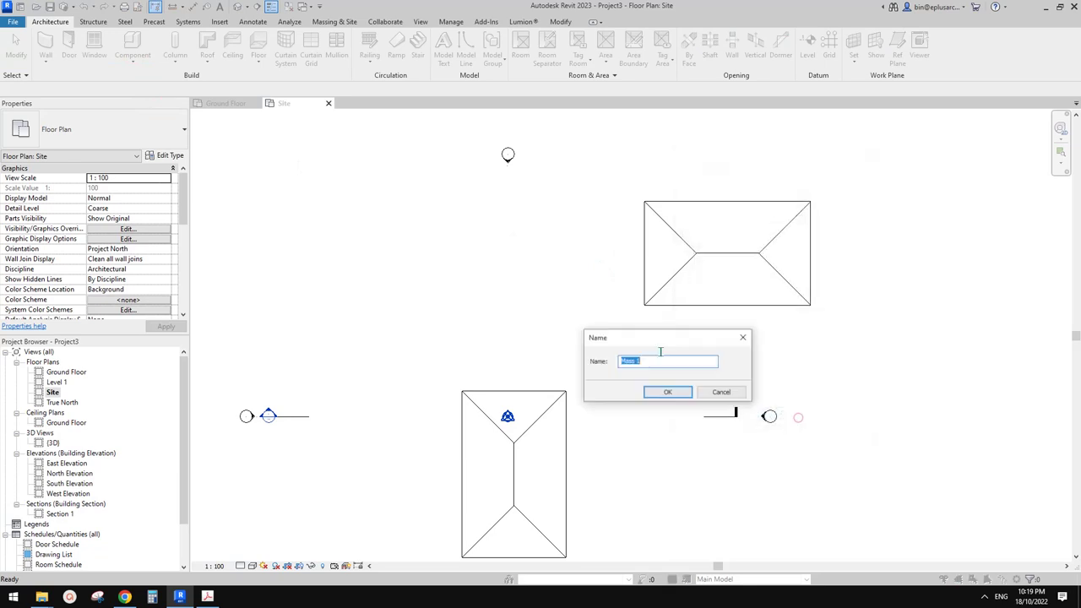
click(668, 392)
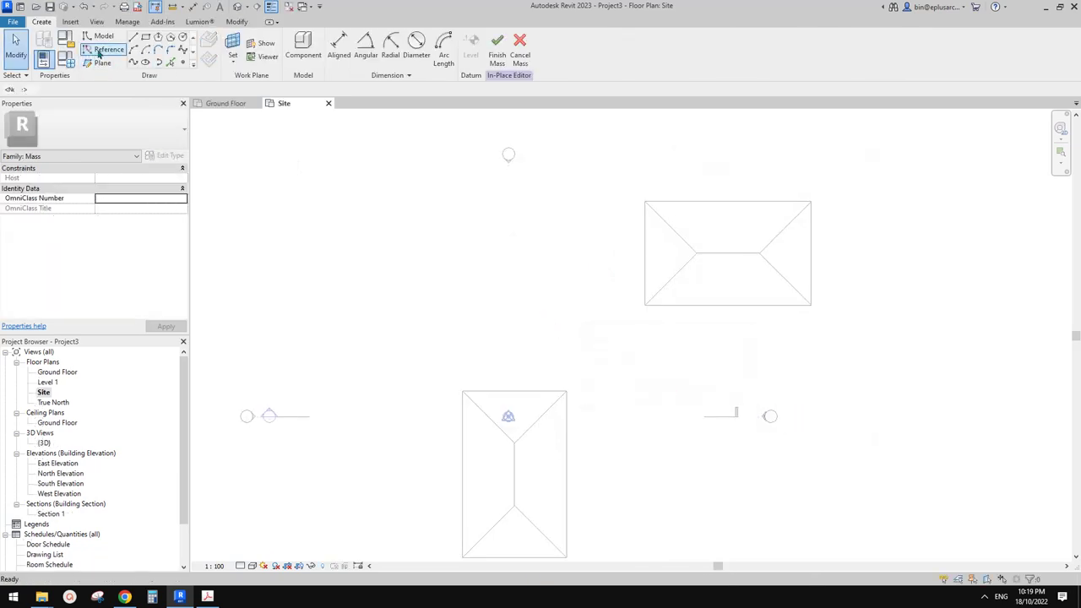
Draw a looping spline reference line on the Ground Floor work plane from the southern roof's ridge end to the other roof's ridge end.
click(100, 50)
click(213, 60)
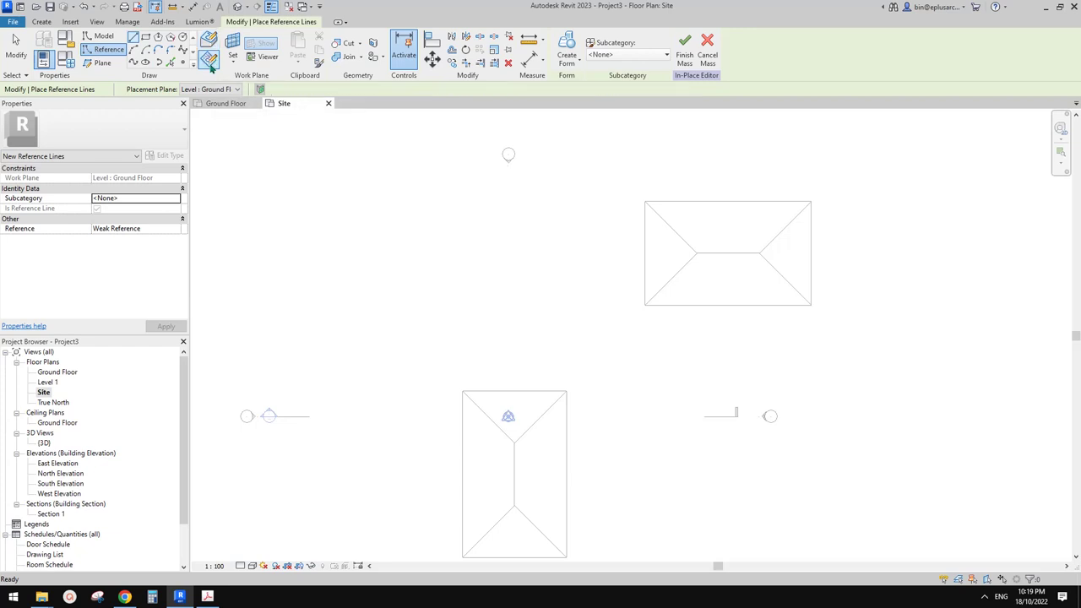
click(183, 51)
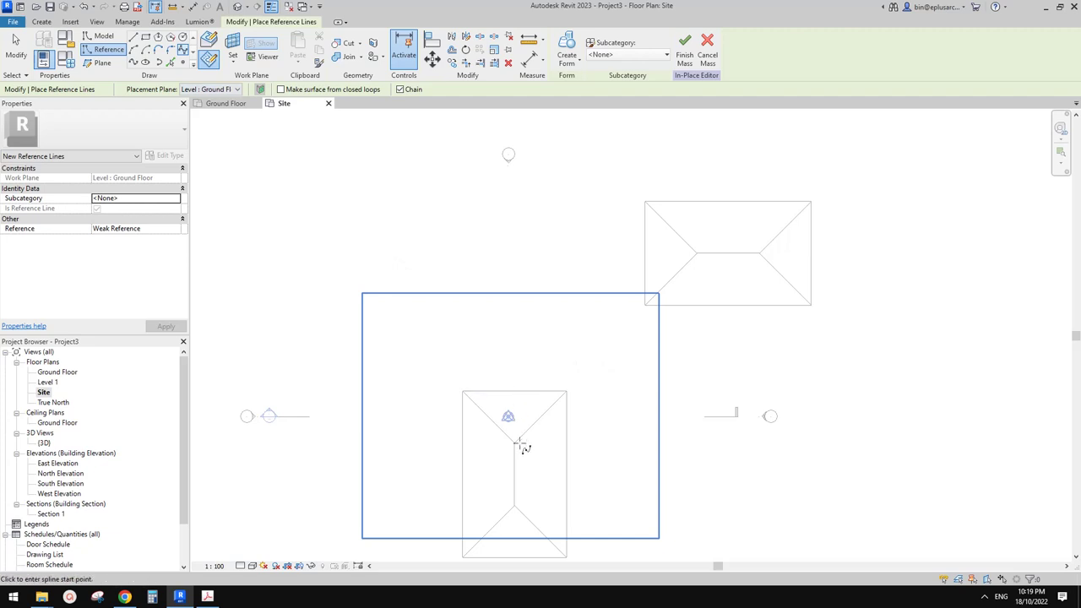
click(515, 390)
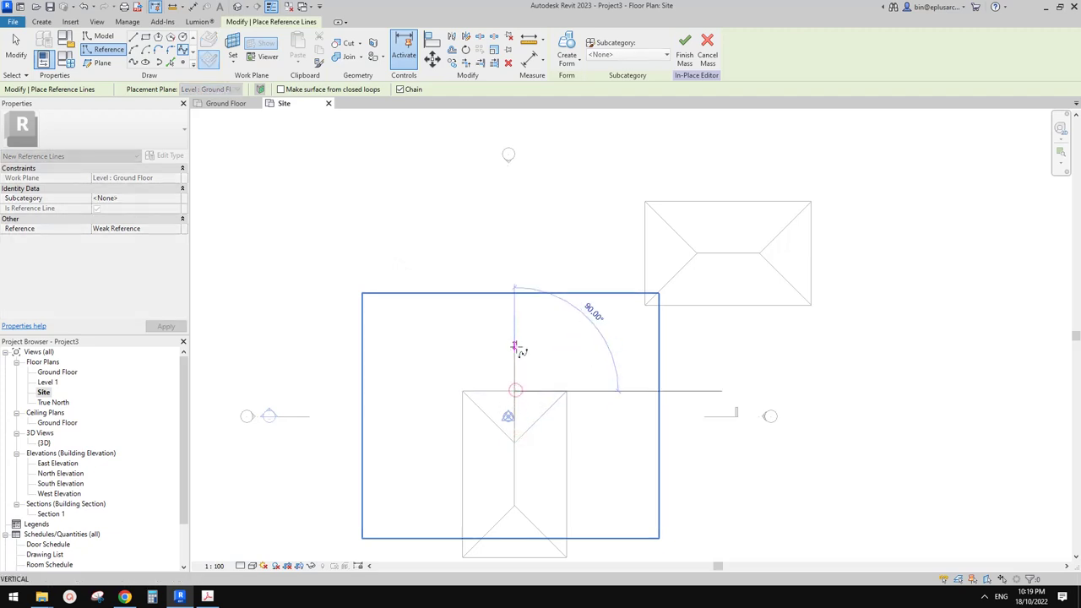
click(515, 349)
click(408, 332)
click(408, 233)
click(535, 176)
click(573, 231)
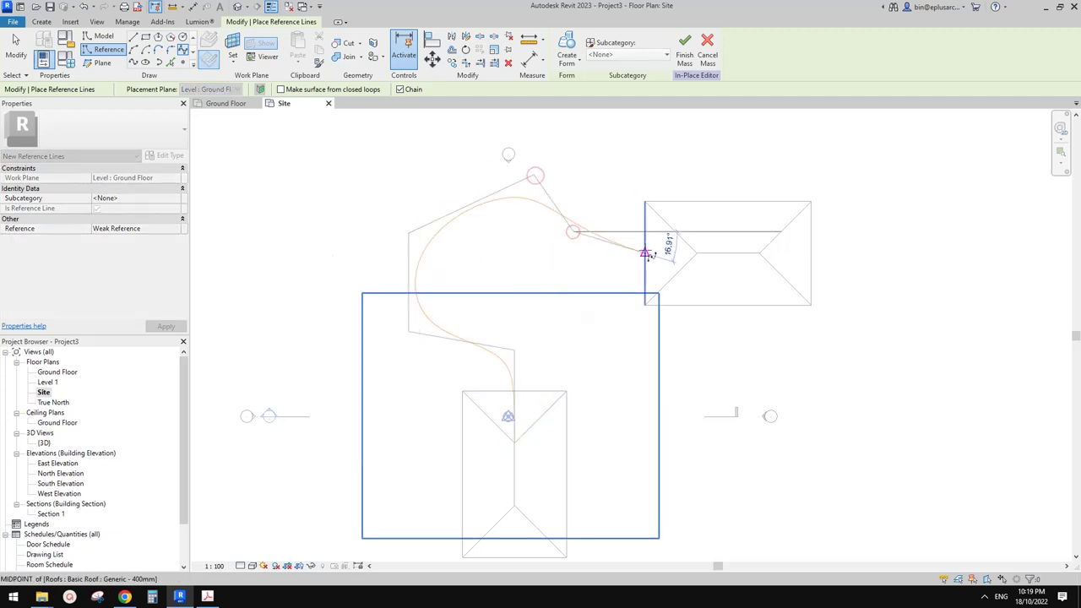
click(693, 254)
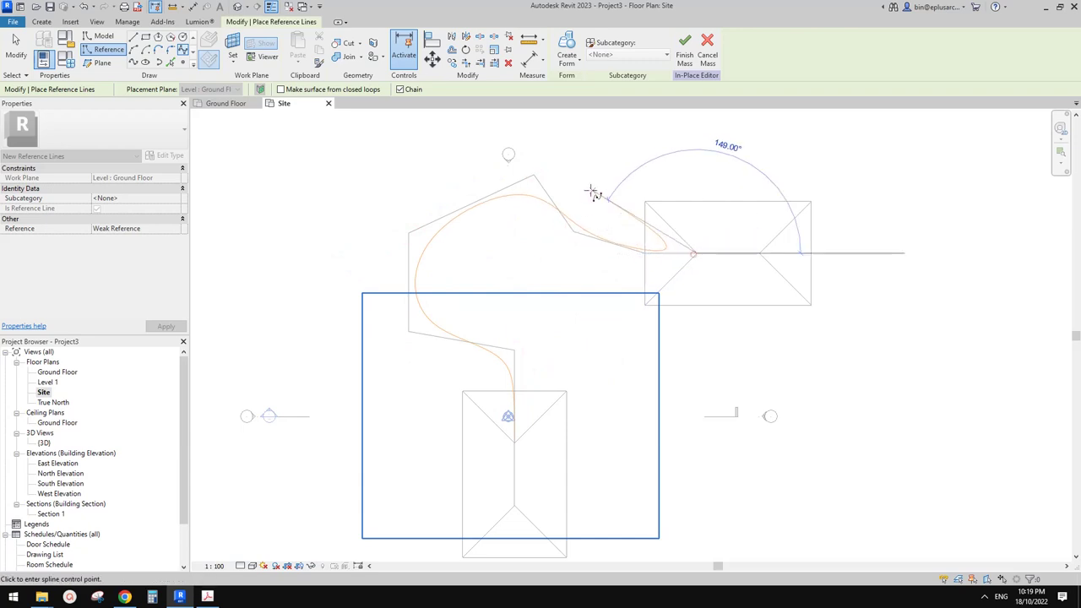
key(Escape)
key(Escape)
Adjust the spline's control points around the loop and near the eastern roof to smooth the curve.
middle_drag(513, 214, 531, 215)
drag(555, 174, 519, 171)
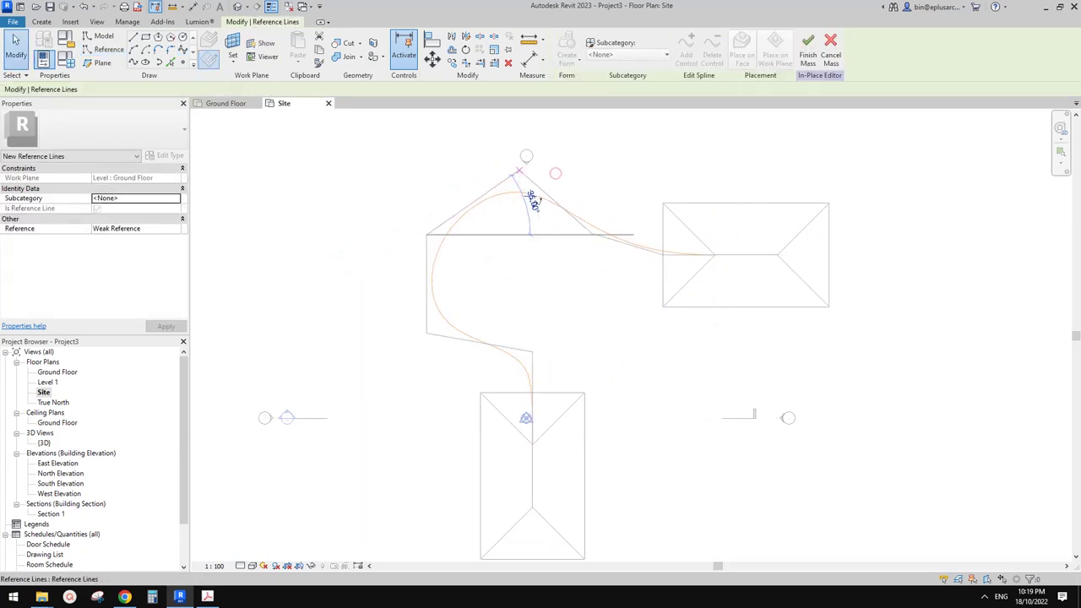
drag(426, 236, 426, 214)
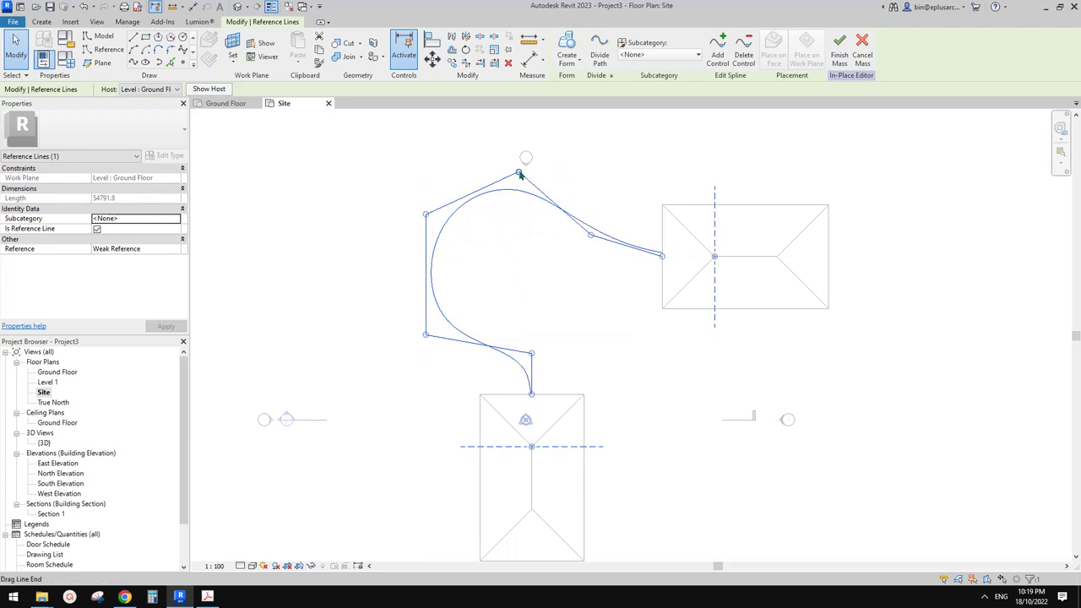
drag(519, 173, 532, 176)
drag(591, 236, 596, 240)
middle_drag(569, 125, 567, 121)
click(567, 121)
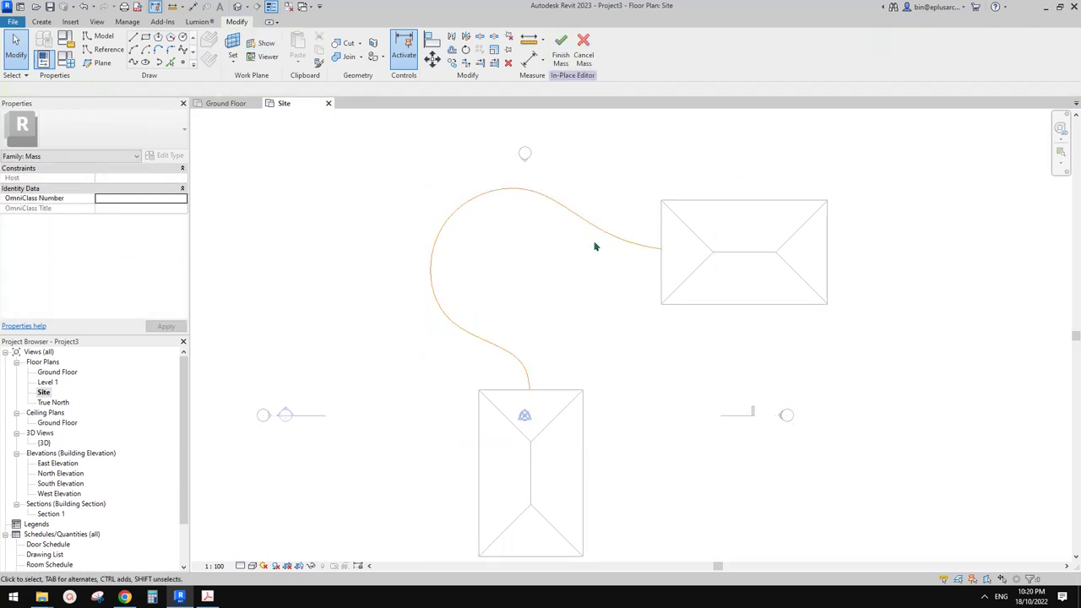
Open the 3D view and place a reference point on the spline near the southern roof.
middle_drag(595, 247, 595, 253)
click(238, 7)
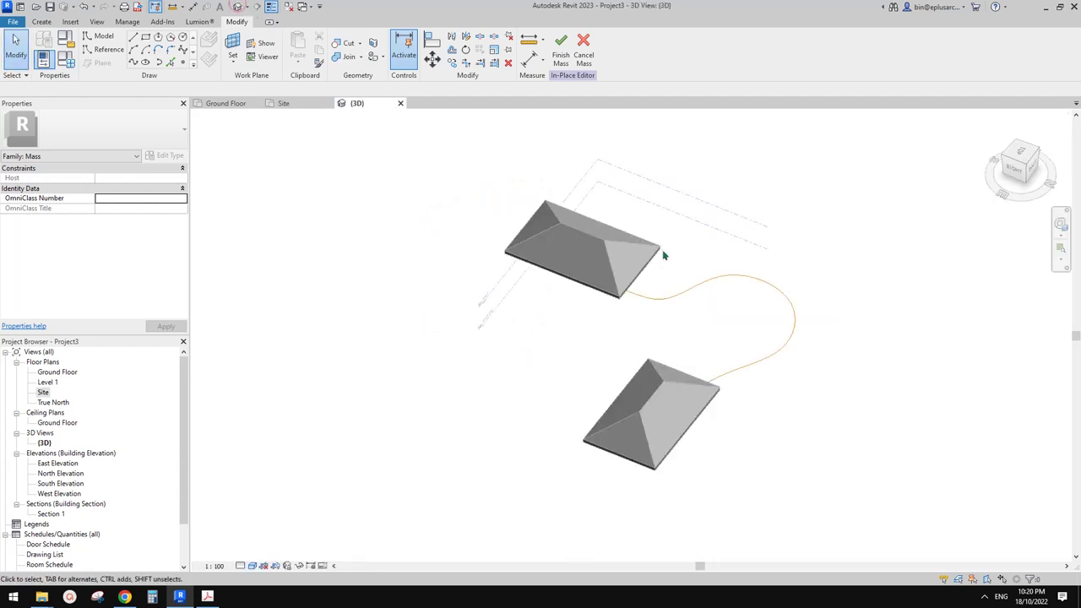
shift+middle_drag(657, 304, 700, 295)
scroll(676, 308, up, 3)
click(607, 315)
scroll(599, 317, up, 4)
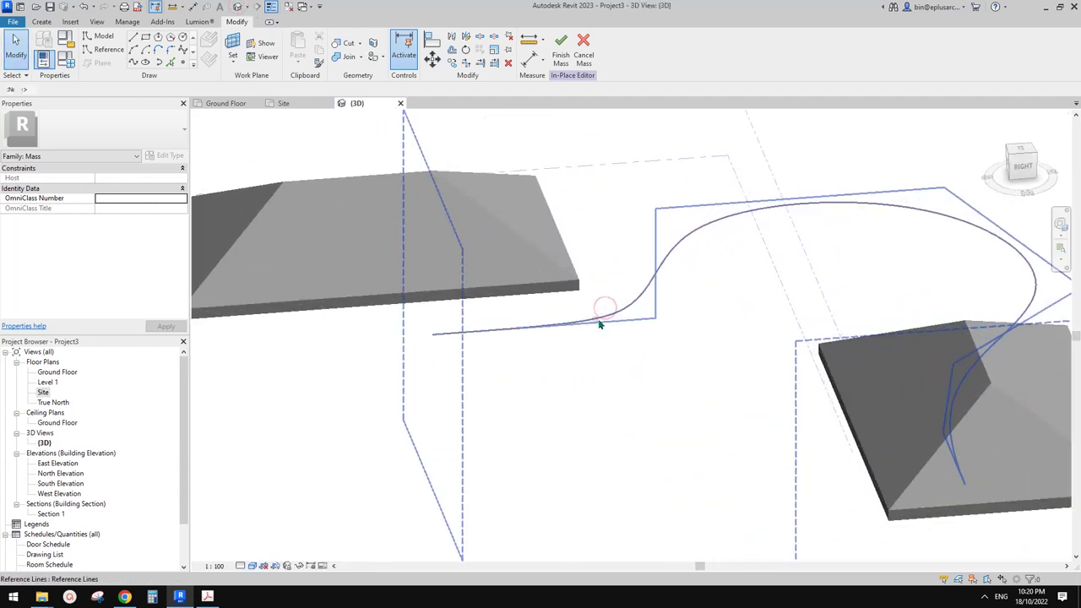
click(172, 63)
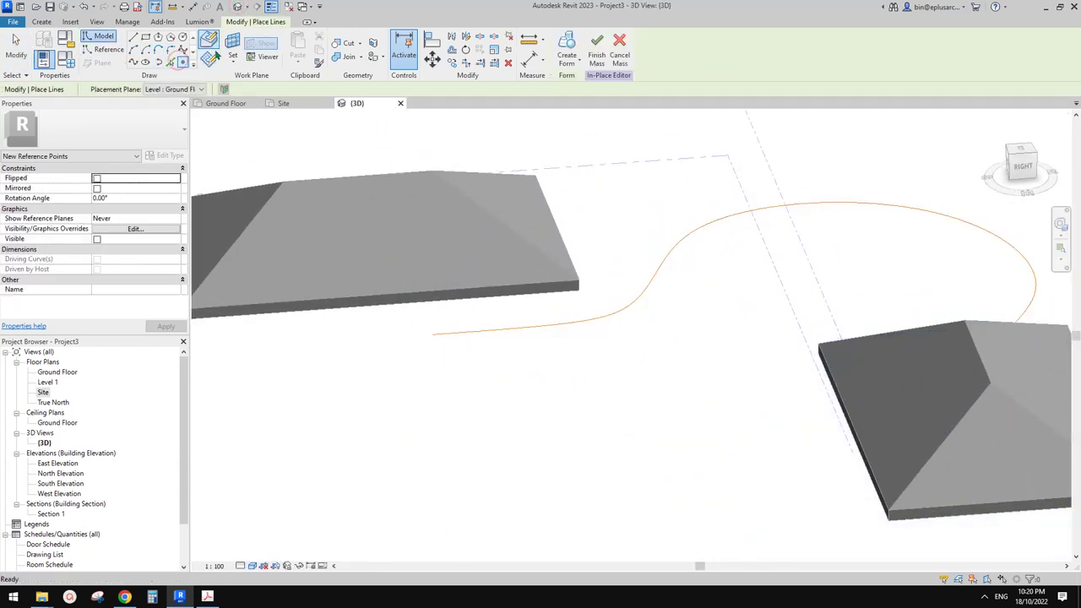
click(615, 313)
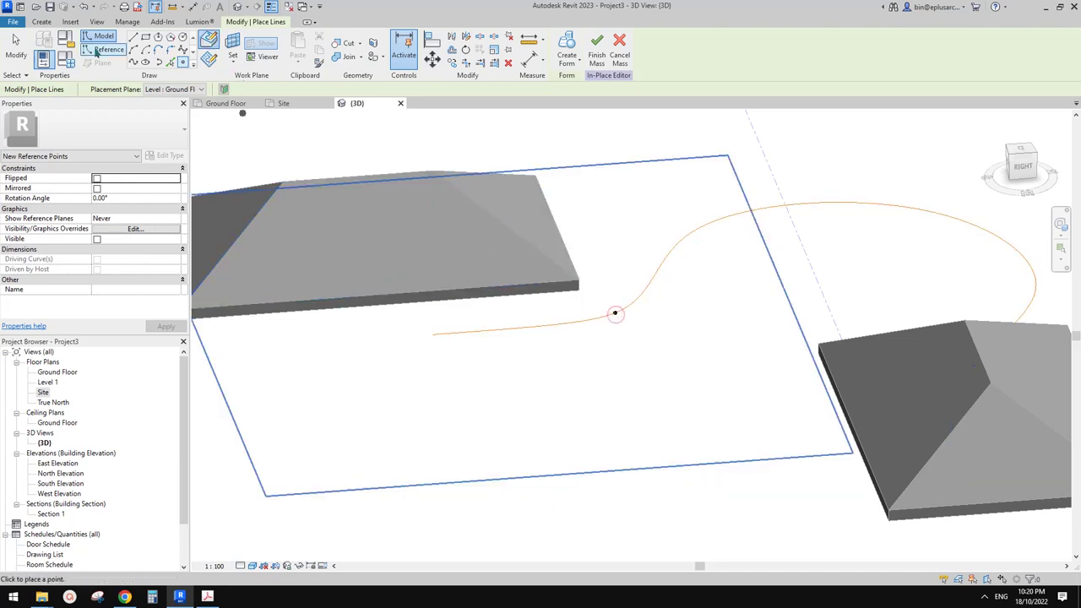
Move the reference point along the spline to the end where the curve begins.
shift+middle_drag(541, 238, 567, 305)
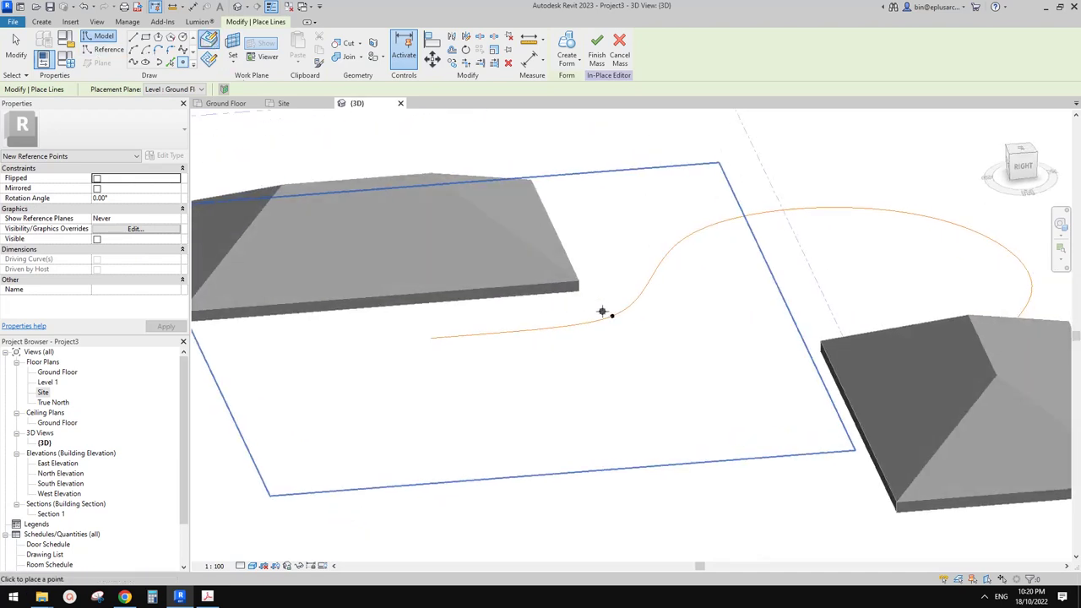
key(Escape)
drag(612, 316, 431, 340)
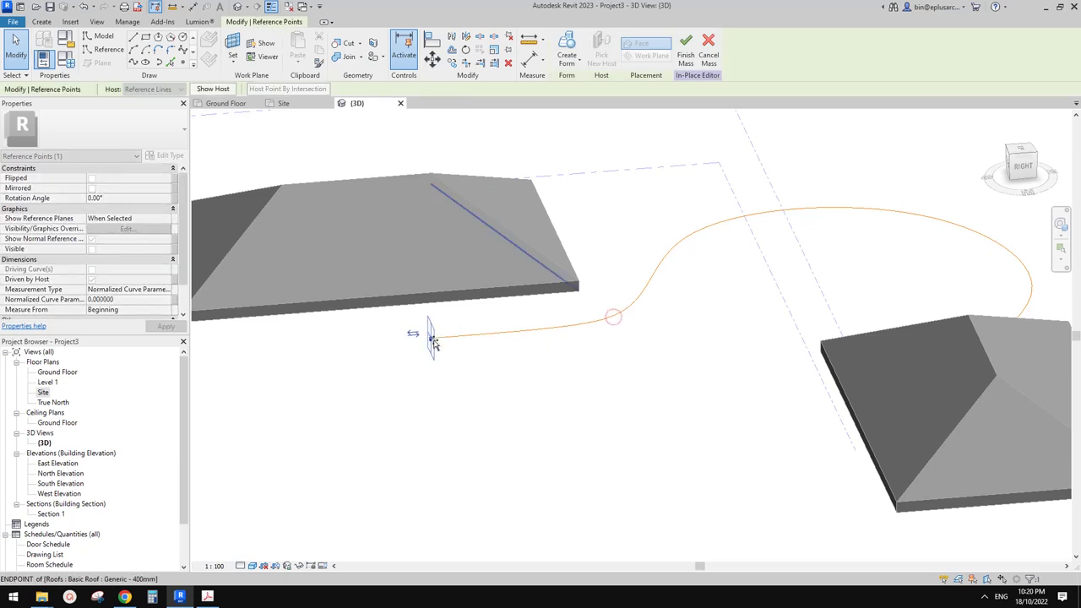
Draw two sloping reference lines on the reference point's work plane, tracing the southern roof's cross-section from the ridge to both eaves.
shift+middle_drag(430, 338, 338, 330)
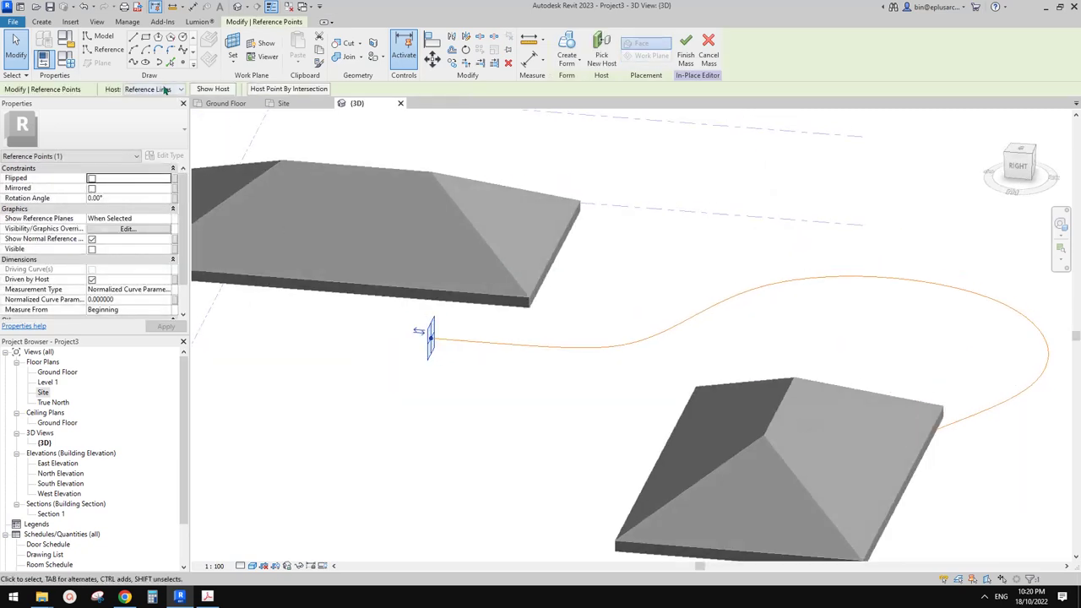
click(109, 51)
click(170, 64)
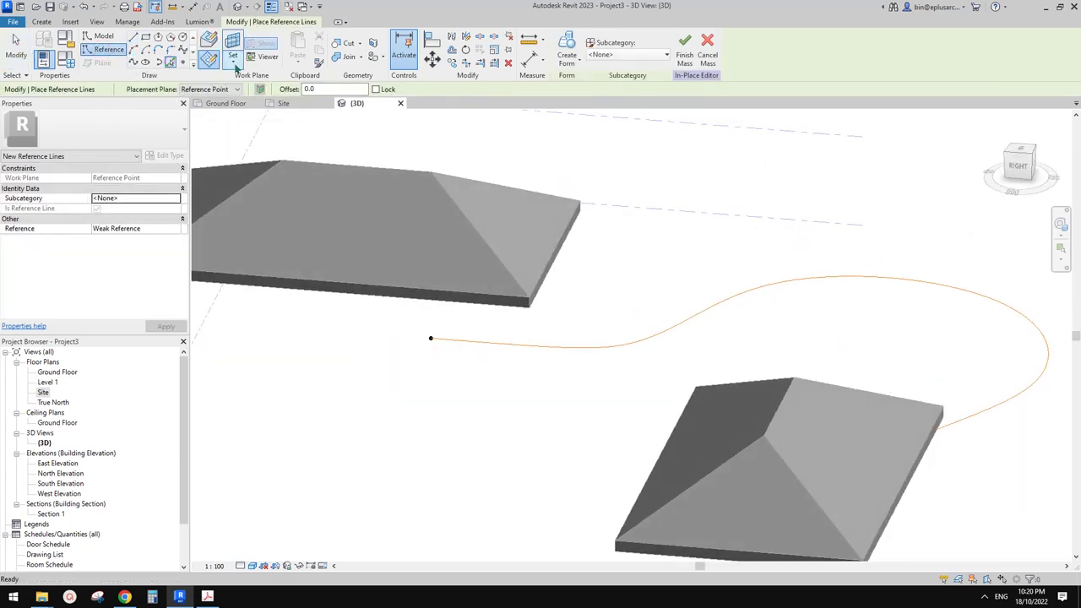
click(209, 61)
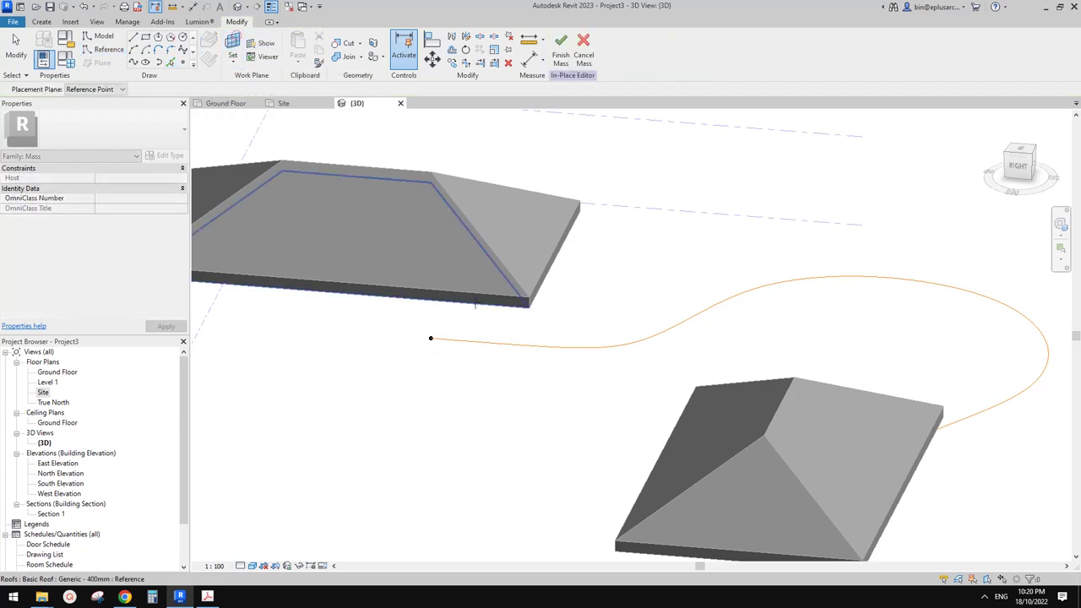
click(431, 337)
scroll(433, 340, down, 1)
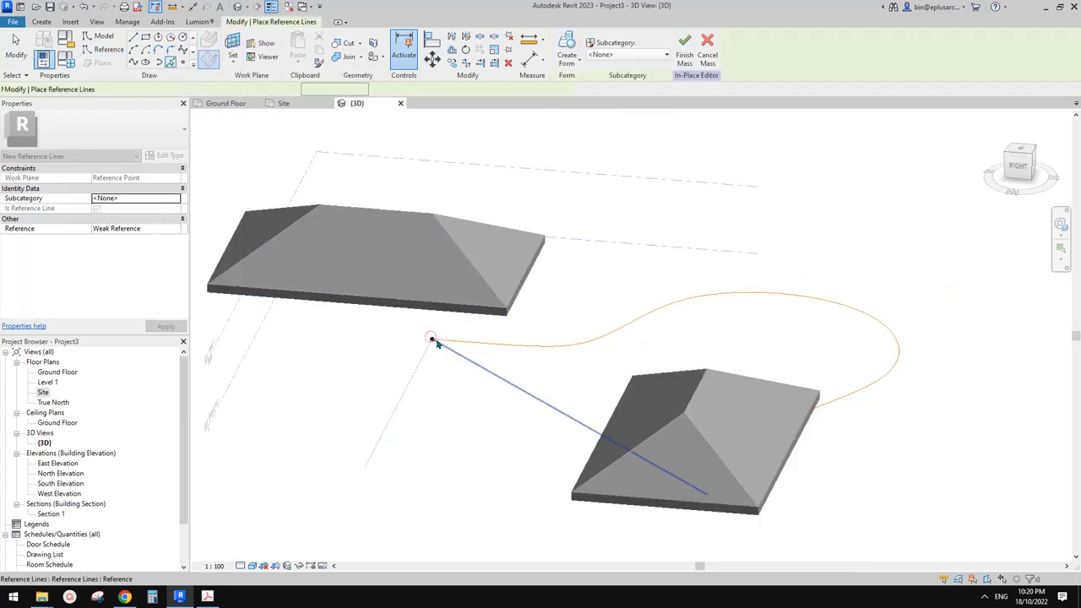
shift+middle_drag(433, 341, 326, 296)
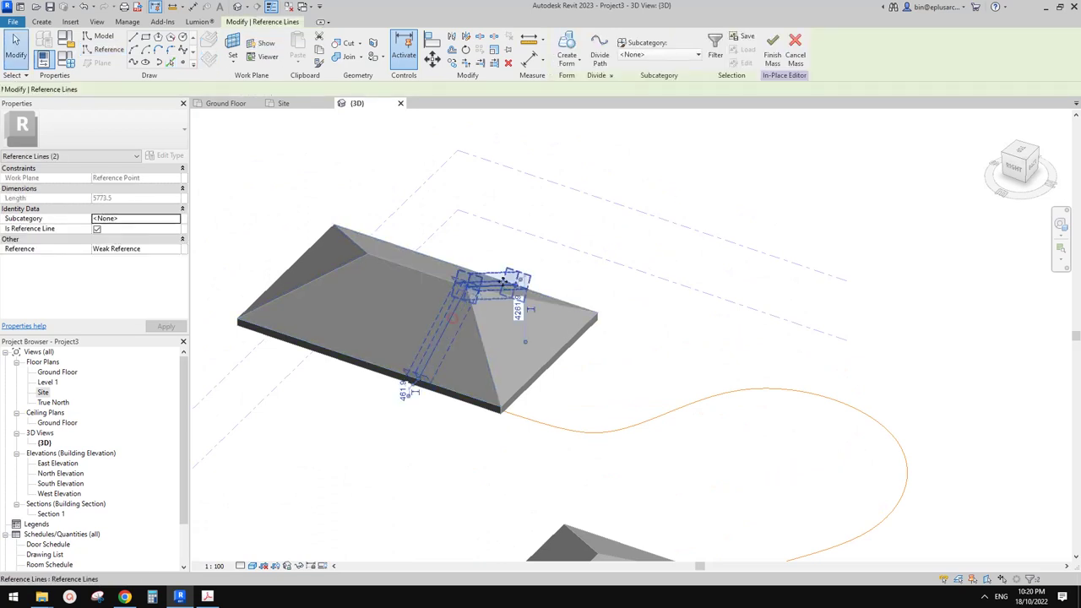
Try to create a form from the two roof profile lines and the spline path.
scroll(504, 281, down, 1)
middle_drag(541, 380, 544, 314)
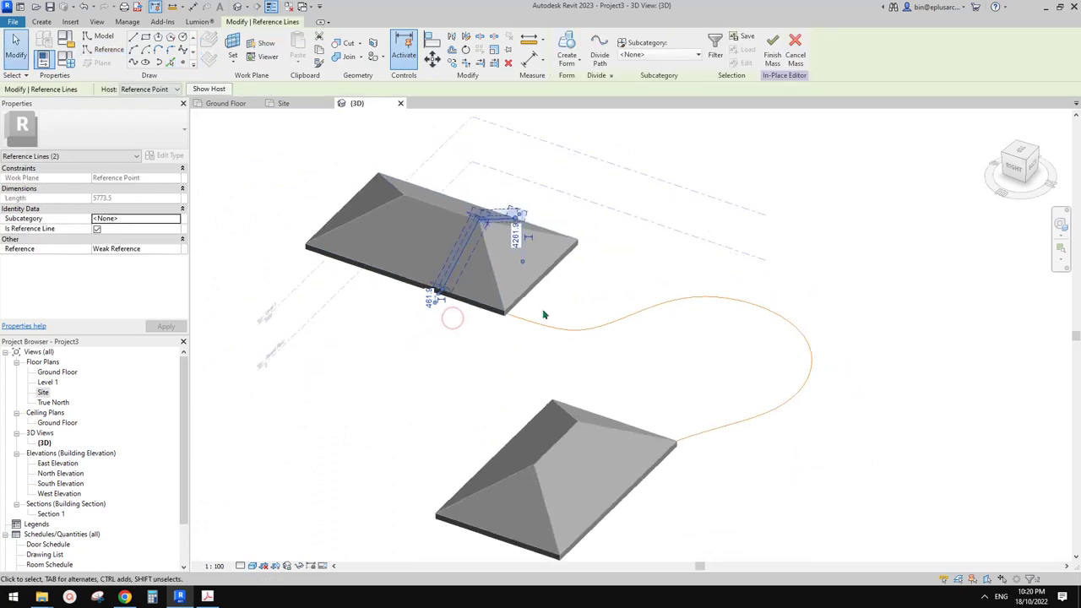
ctrl+click(633, 317)
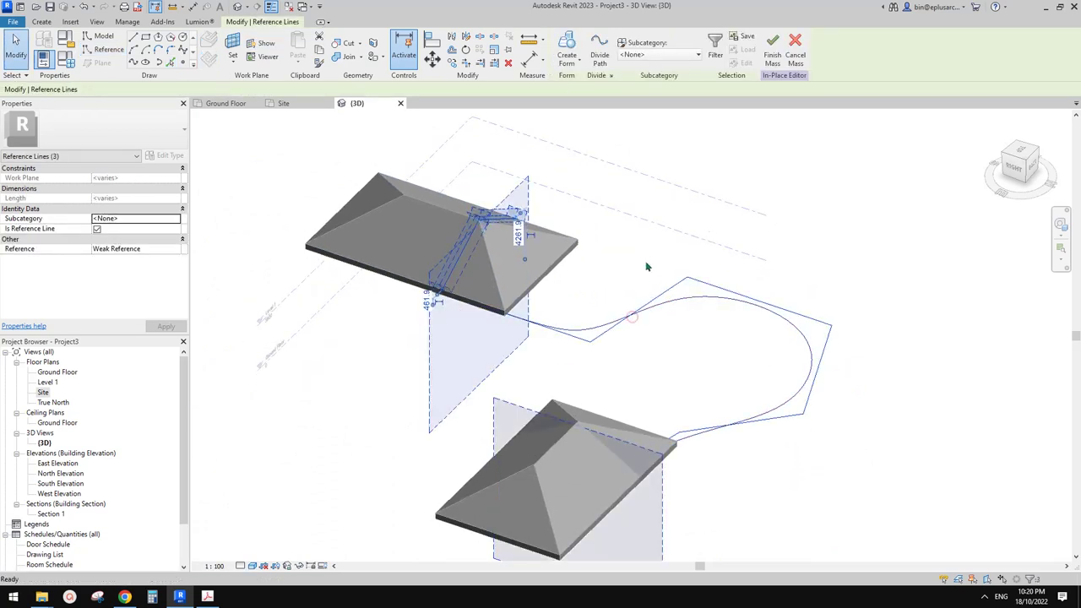
click(565, 42)
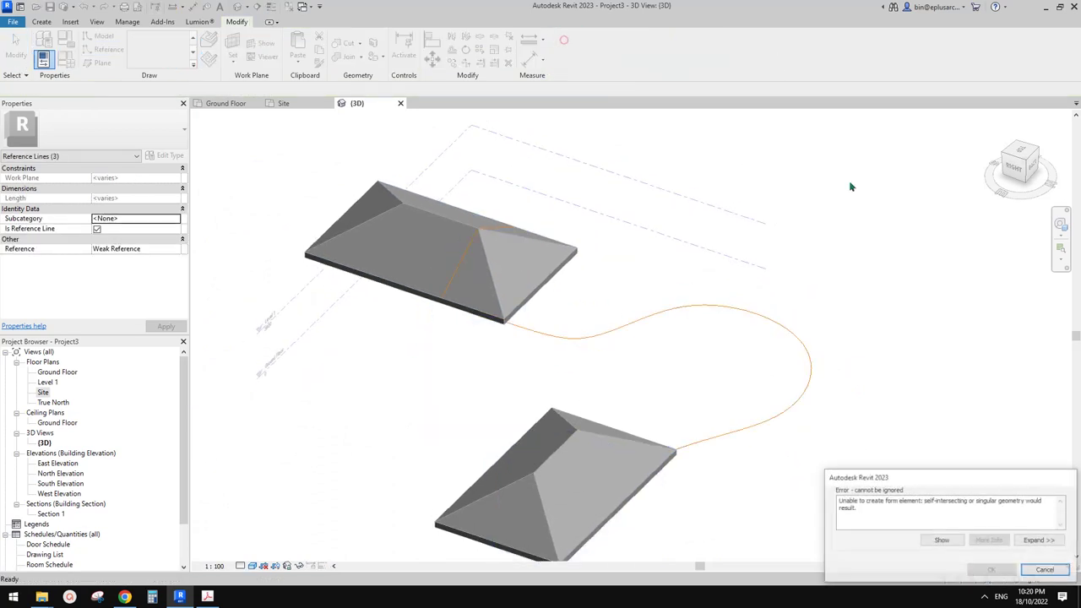
click(1048, 571)
Examine the southern roof's profile lines and the bends of the spline path from above.
shift+middle_drag(651, 369, 738, 355)
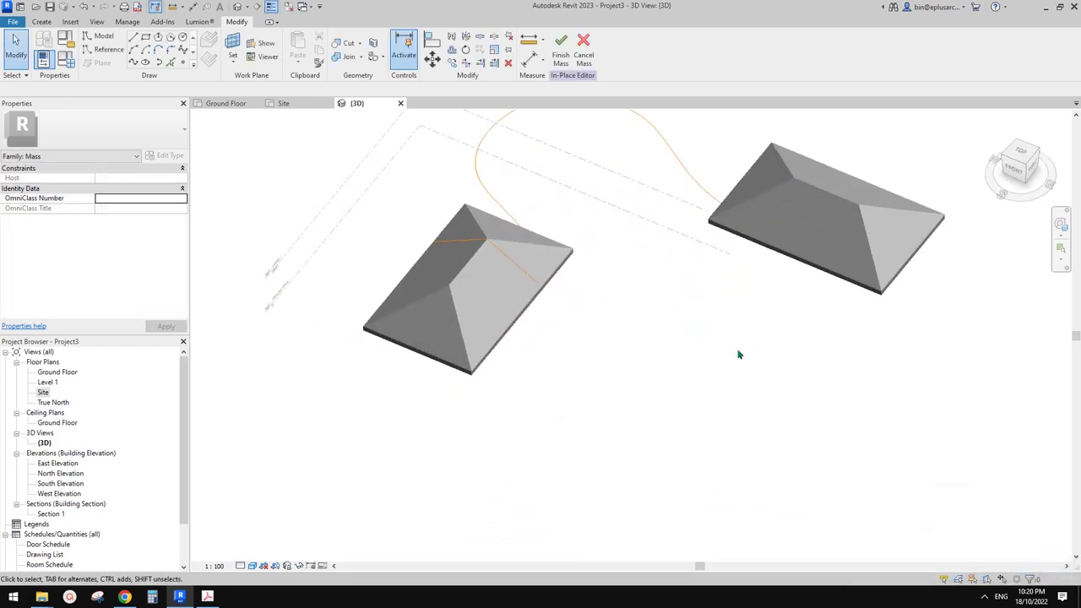
click(521, 269)
shift+middle_drag(575, 350, 681, 391)
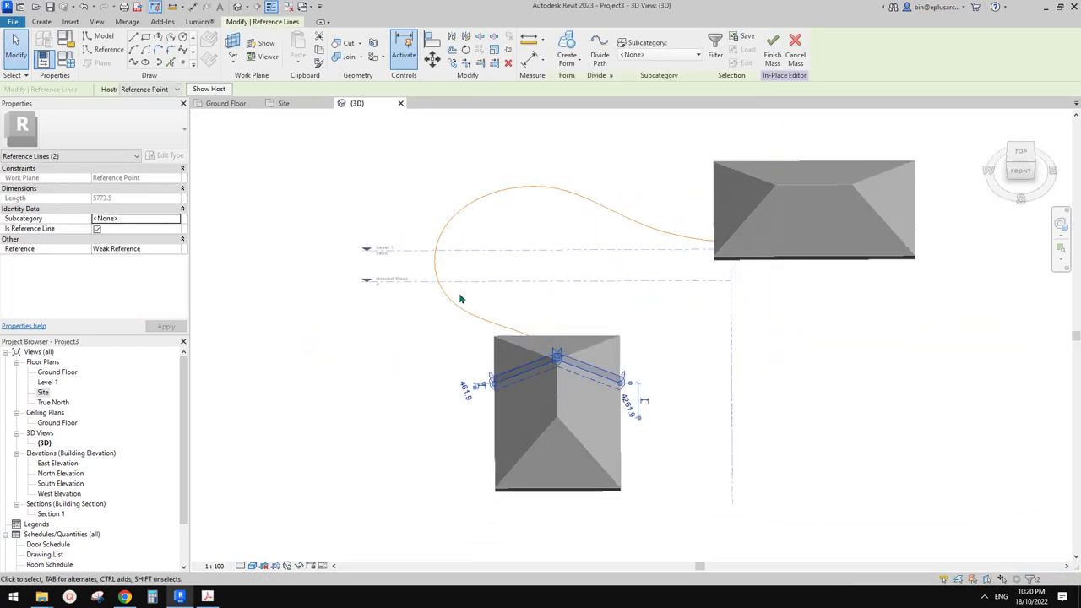
scroll(549, 309, down, 1)
shift+middle_drag(603, 314, 610, 341)
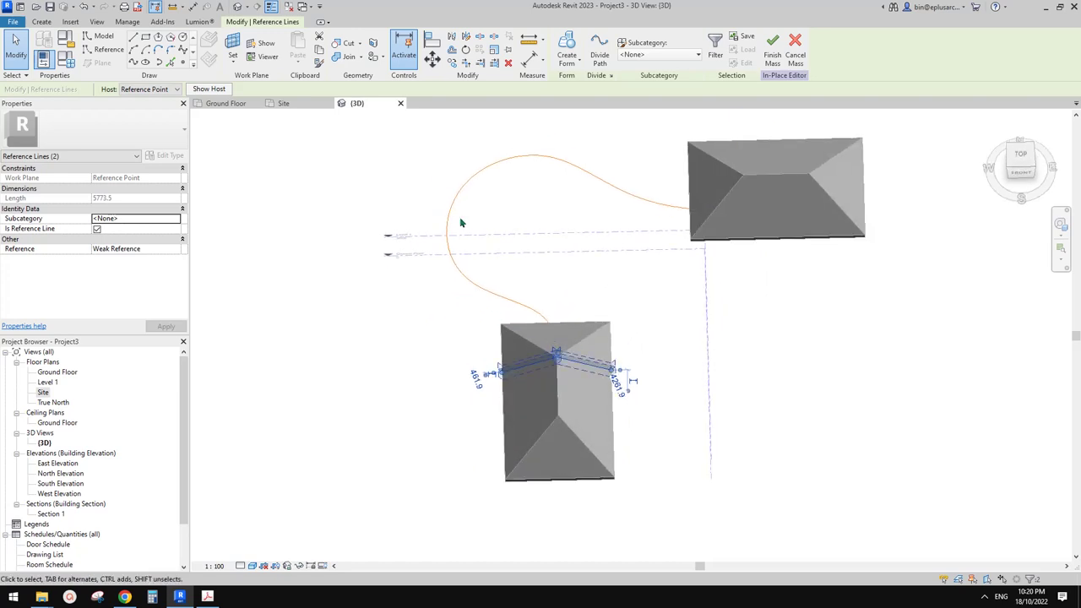
scroll(570, 248, down, 1)
scroll(587, 265, down, 1)
shift+middle_drag(587, 267, 576, 369)
scroll(607, 286, up, 1)
scroll(572, 352, down, 1)
middle_drag(611, 302, 601, 341)
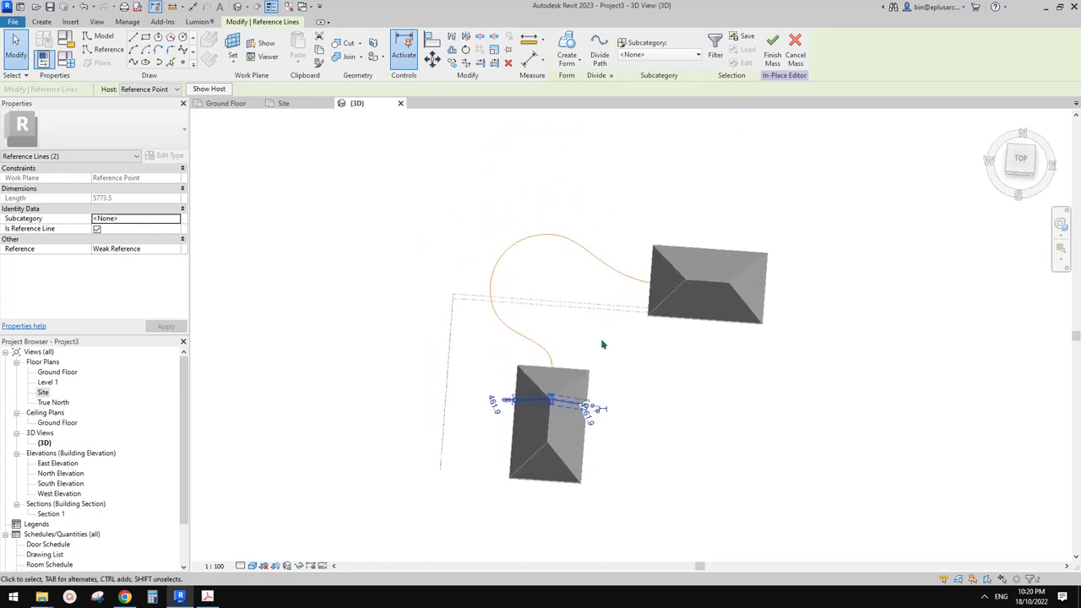
Enlarge the spline path by moving its eastern end to just north of the eastern roof's far corner.
click(635, 291)
click(636, 281)
scroll(708, 281, down, 1)
middle_drag(724, 278, 687, 308)
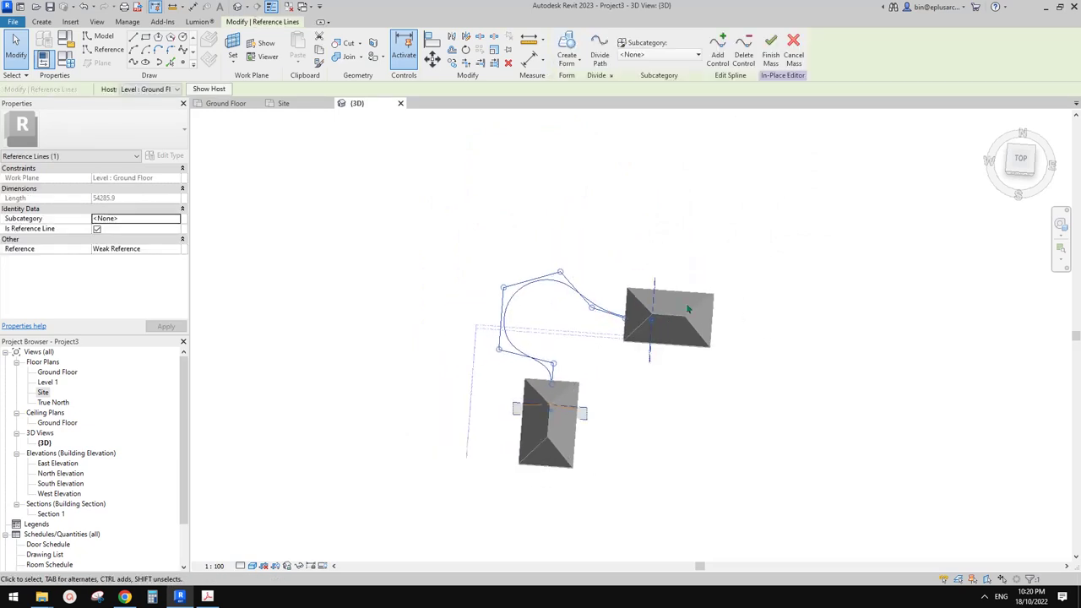
drag(739, 256, 711, 274)
click(760, 257)
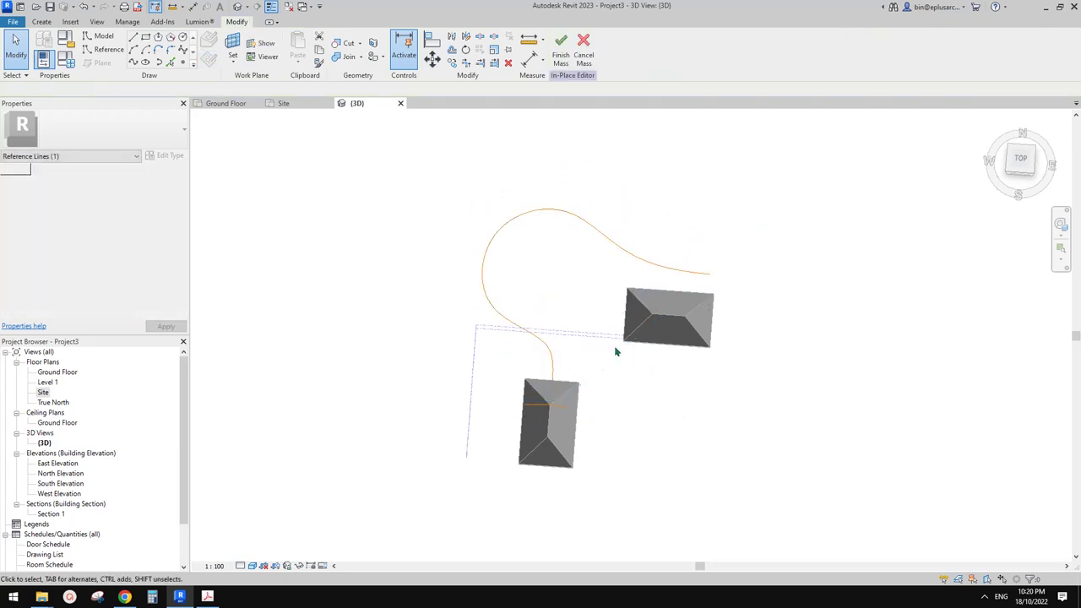
Try to create a form from the roof profile and the enlarged spline path.
click(552, 359)
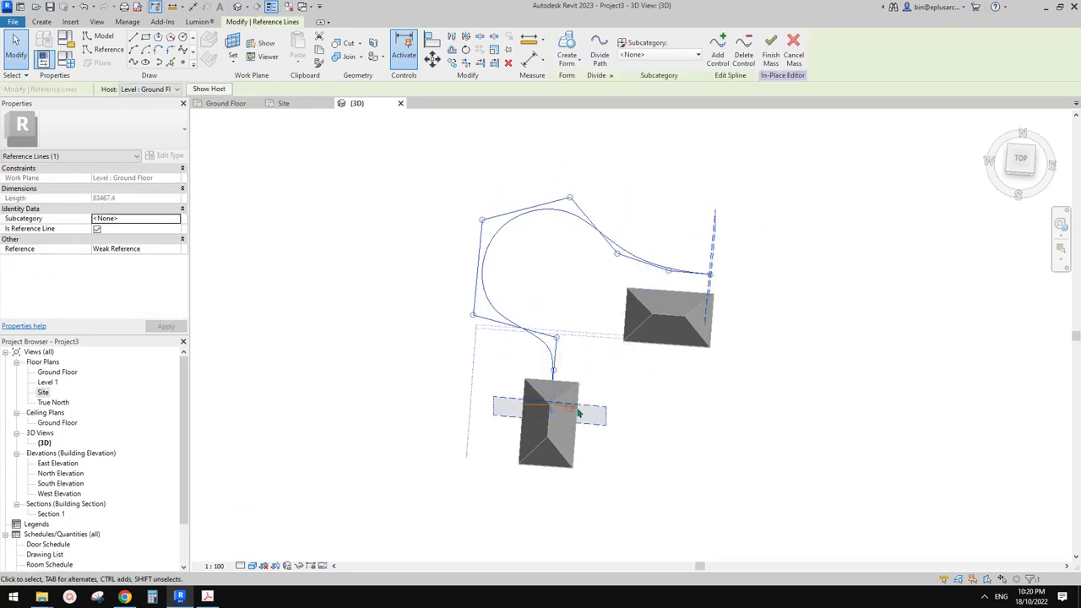
drag(435, 366, 641, 433)
ctrl+click(536, 336)
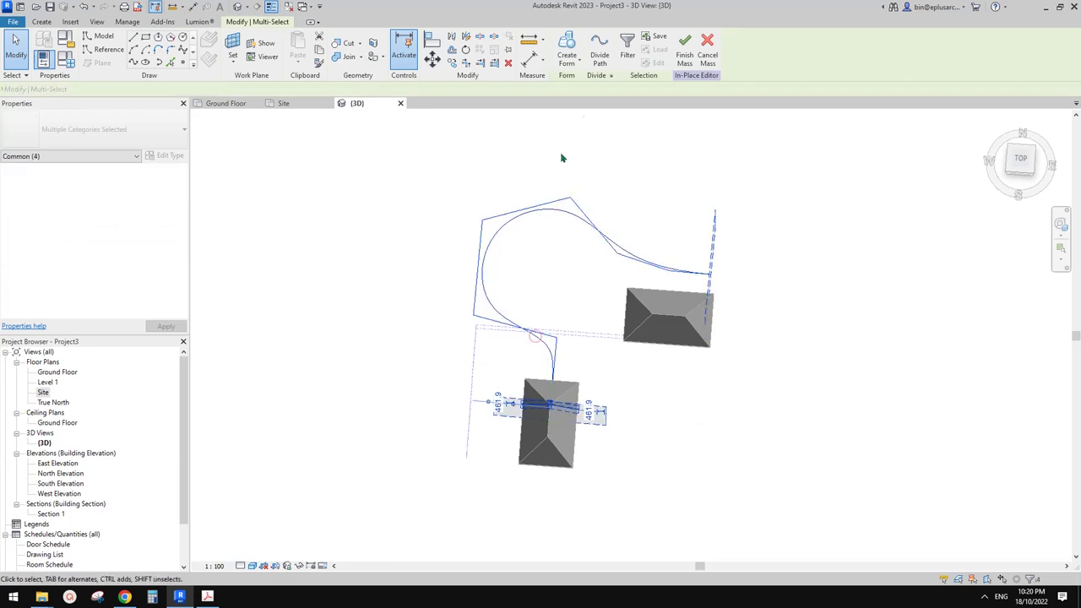
click(568, 53)
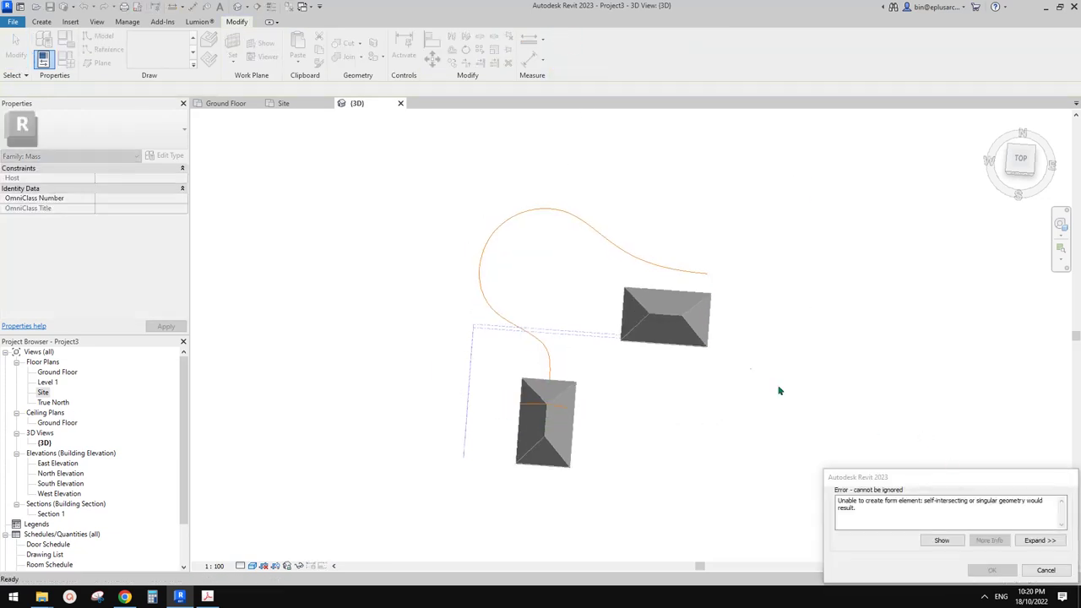
click(1044, 570)
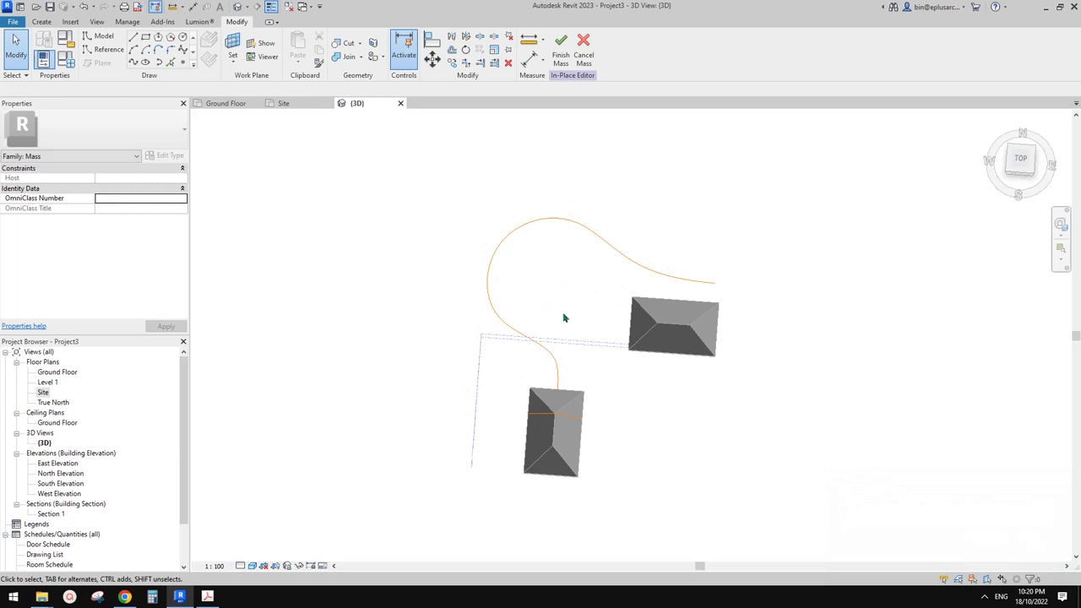
Move the spline's control points outward around the loop and near the southern roof to make the bends gentler.
click(558, 344)
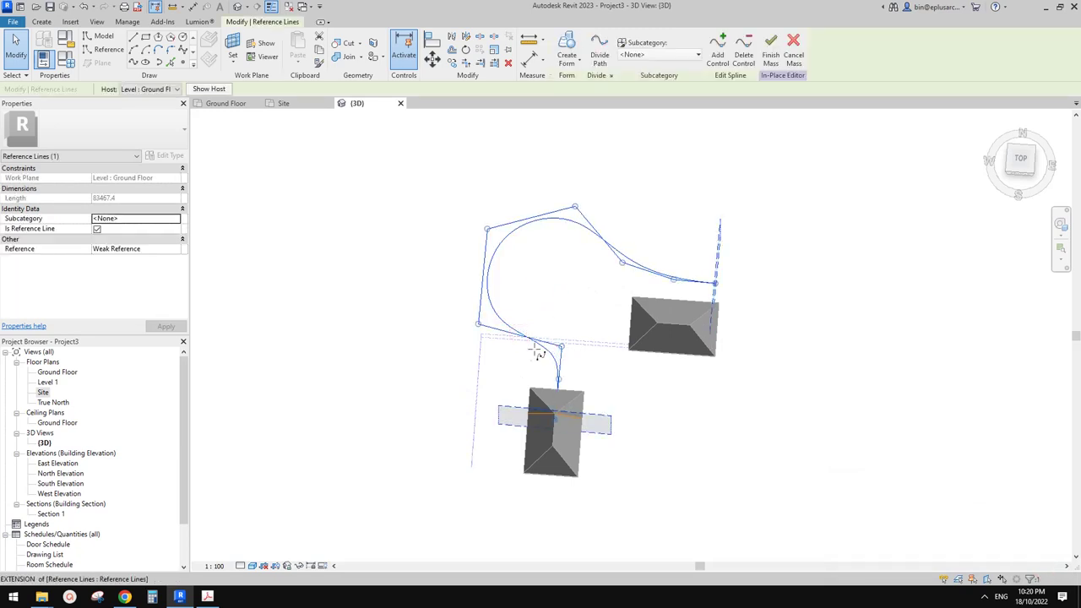
drag(535, 349, 517, 355)
drag(479, 324, 444, 335)
drag(487, 229, 478, 217)
drag(576, 208, 581, 196)
drag(624, 261, 628, 247)
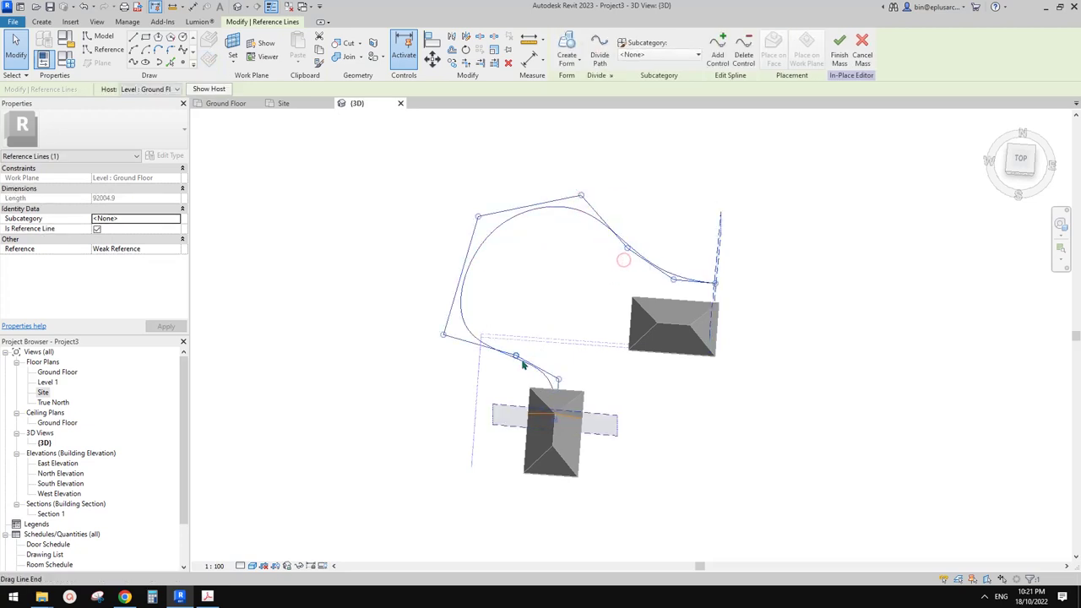
mouse_move(517, 356)
mouse_down()
mouse_move(519, 343)
mouse_move(505, 361)
mouse_up()
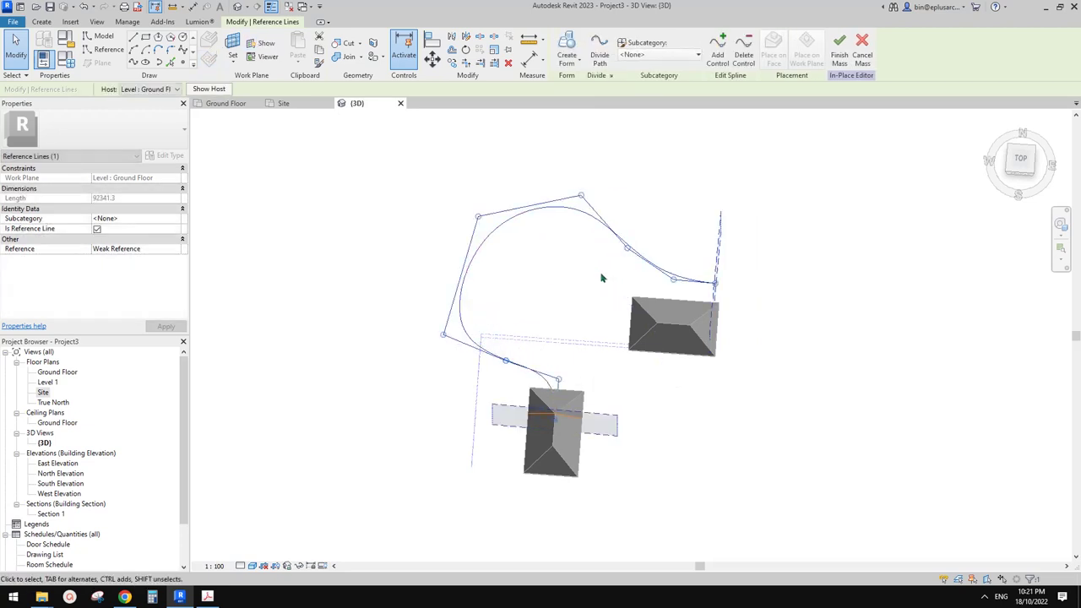
Create a form by sweeping the roof profile lines along the reshaped spline path.
click(568, 416)
key(Tab)
drag(653, 447, 411, 149)
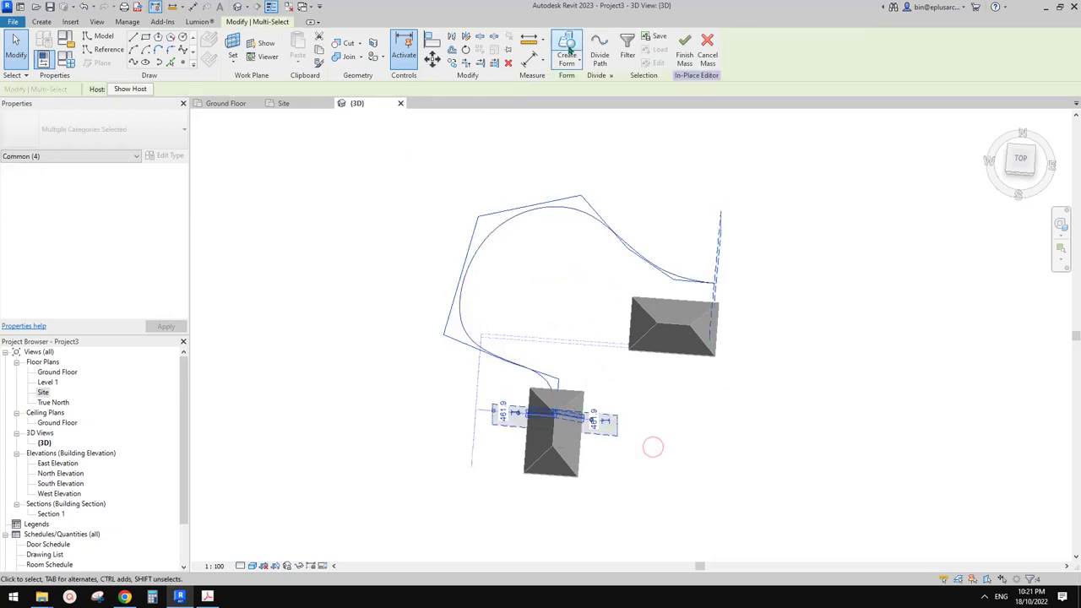
click(570, 50)
shift+middle_drag(724, 273, 594, 305)
scroll(608, 325, up, 2)
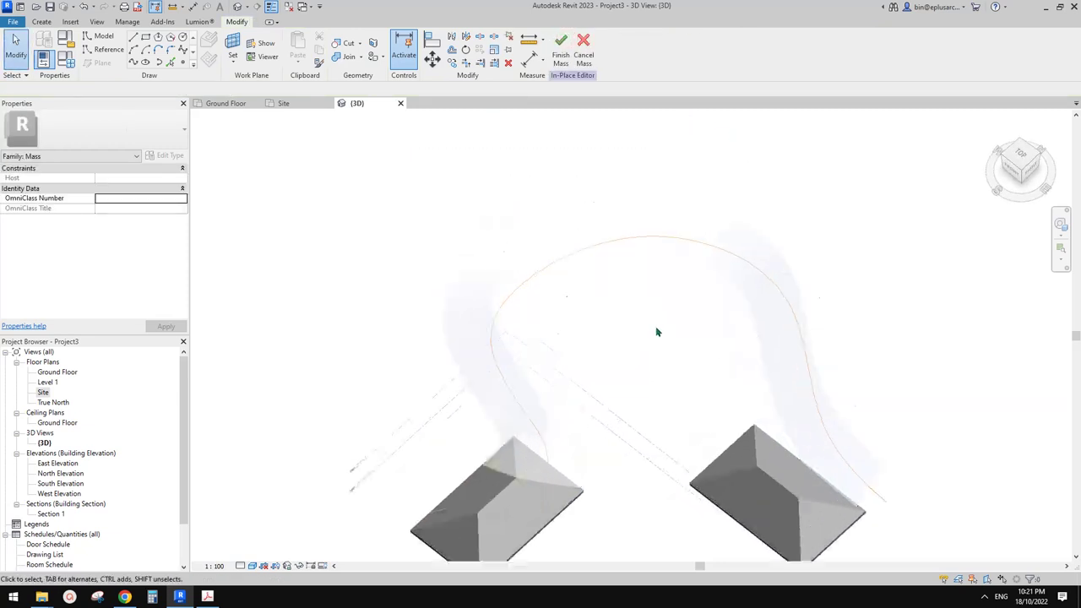
shift+middle_drag(656, 329, 611, 355)
scroll(611, 355, up, 2)
middle_drag(620, 305, 634, 337)
Divide both sloping surfaces of the swept form into U and V grids.
click(532, 339)
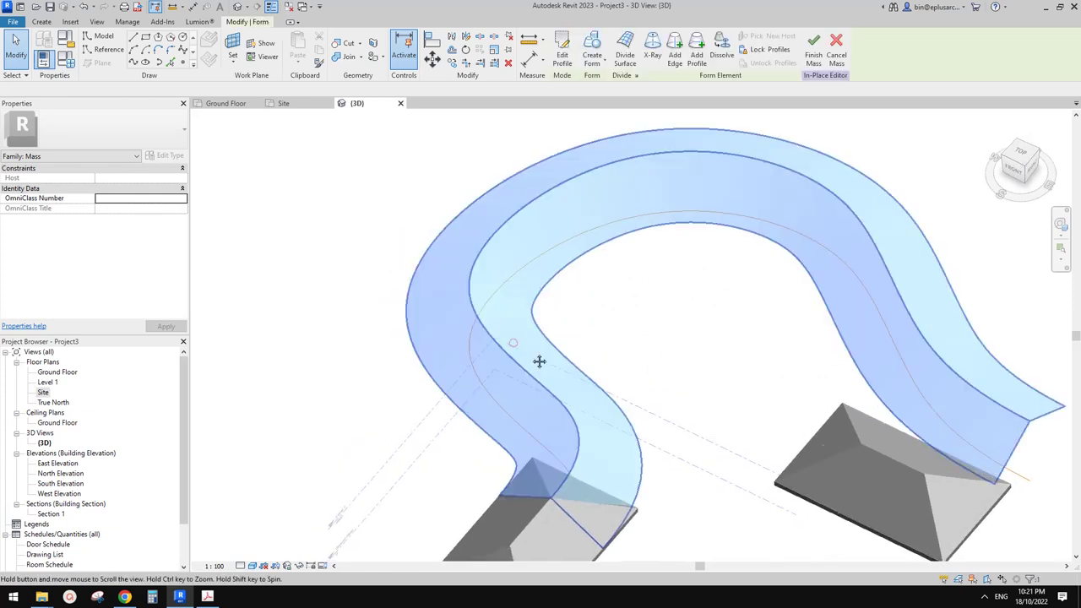
shift+middle_drag(540, 362, 570, 336)
key(Escape)
click(533, 274)
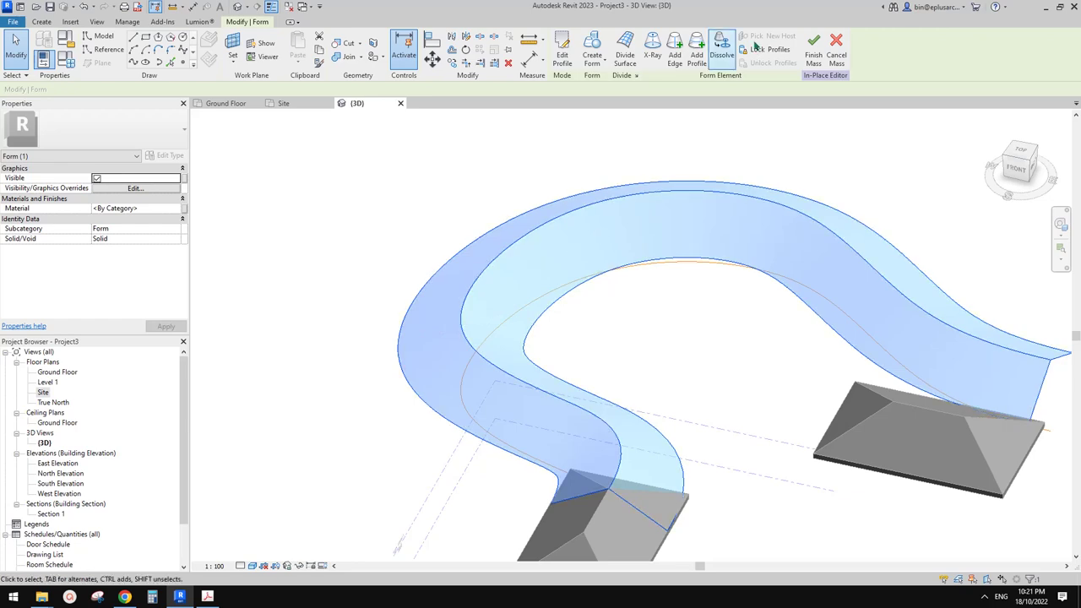
click(625, 51)
shift+middle_drag(616, 291, 586, 347)
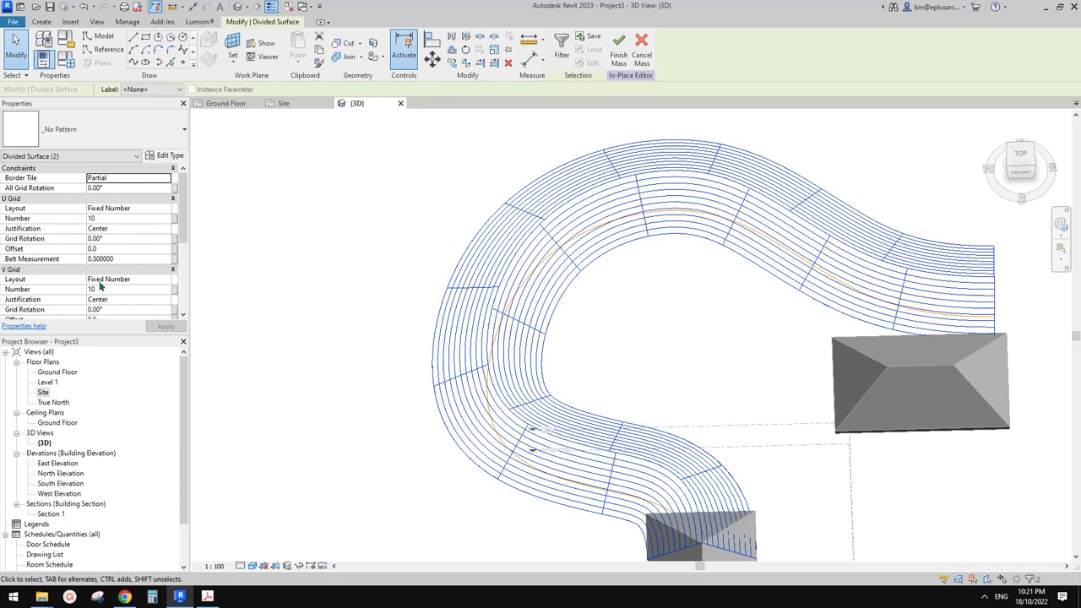
Delete both divided surfaces and the swept form, keeping the profile and spline reference lines.
click(583, 366)
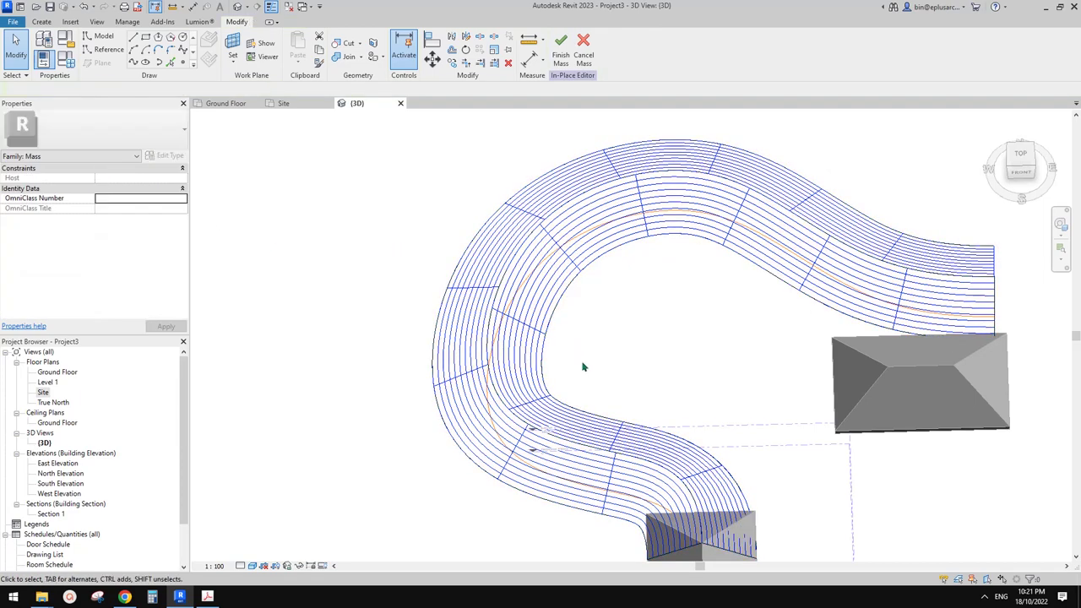
mouse_move(583, 367)
shift+middle_down()
mouse_move(546, 330)
mouse_move(557, 368)
mouse_move(573, 375)
shift+middle_up()
click(519, 304)
scroll(518, 305, up, 1)
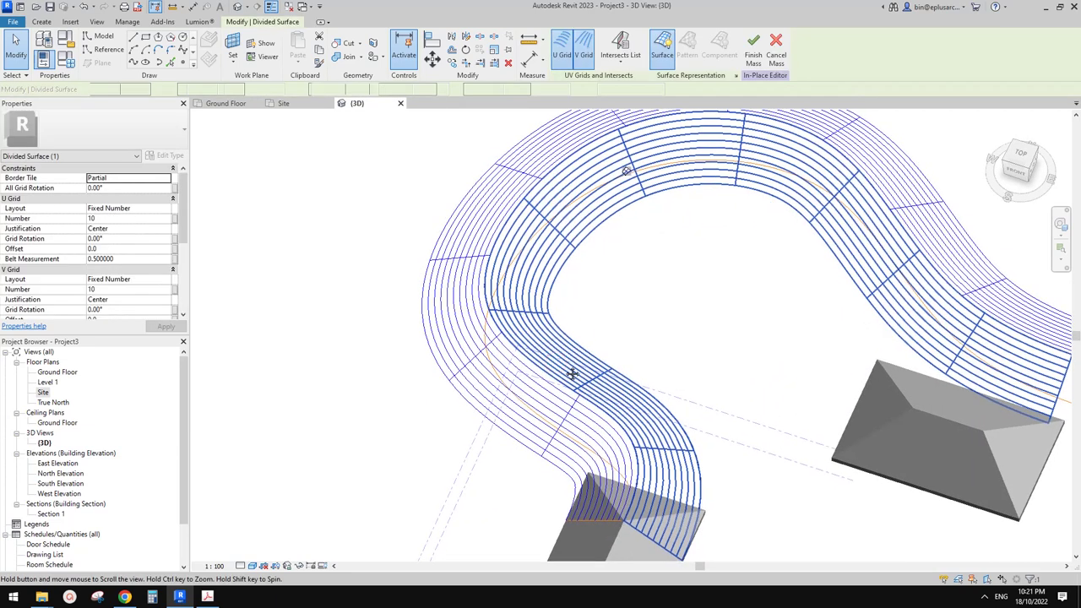
key(Delete)
click(487, 351)
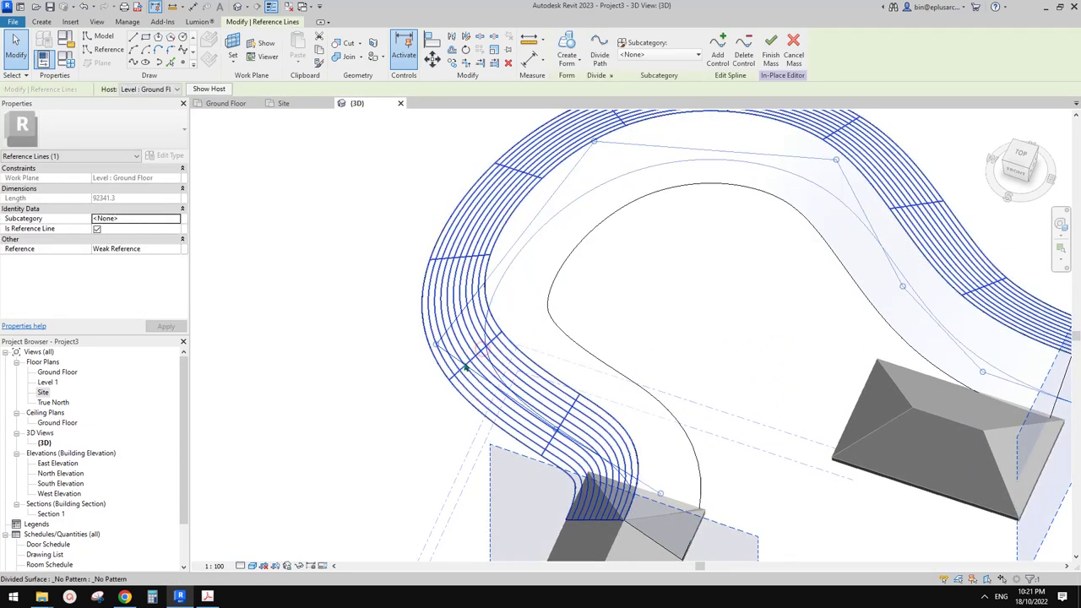
click(464, 370)
key(Delete)
click(505, 320)
key(Delete)
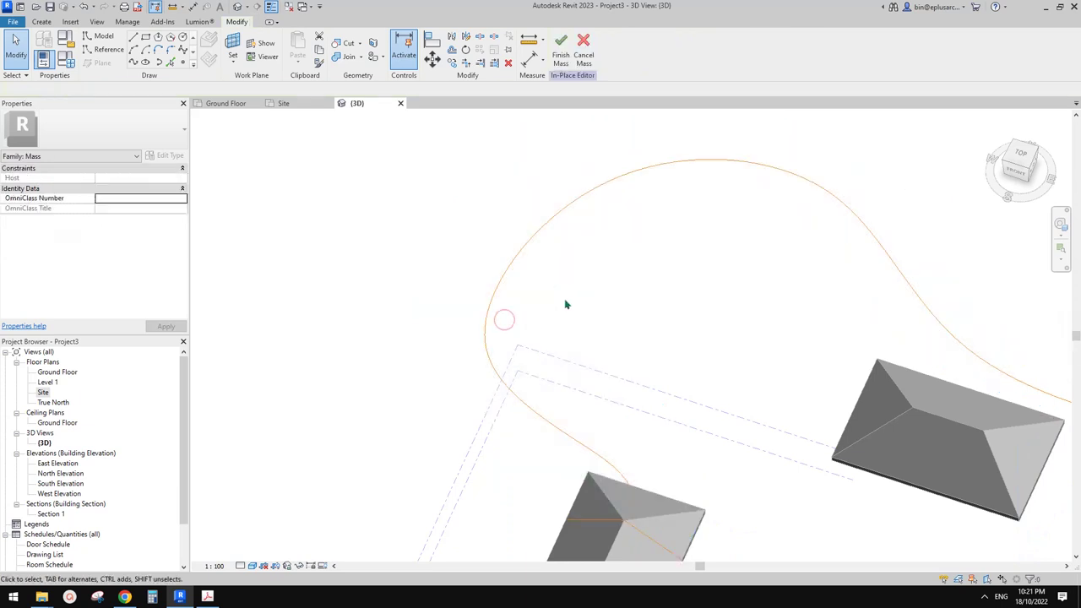
Try to draw a control-point spline reference line on the southern roof, following the profile from the west eave over the ridge.
middle_drag(629, 491, 623, 398)
scroll(632, 422, up, 3)
shift+middle_drag(632, 437, 617, 387)
key(Tab)
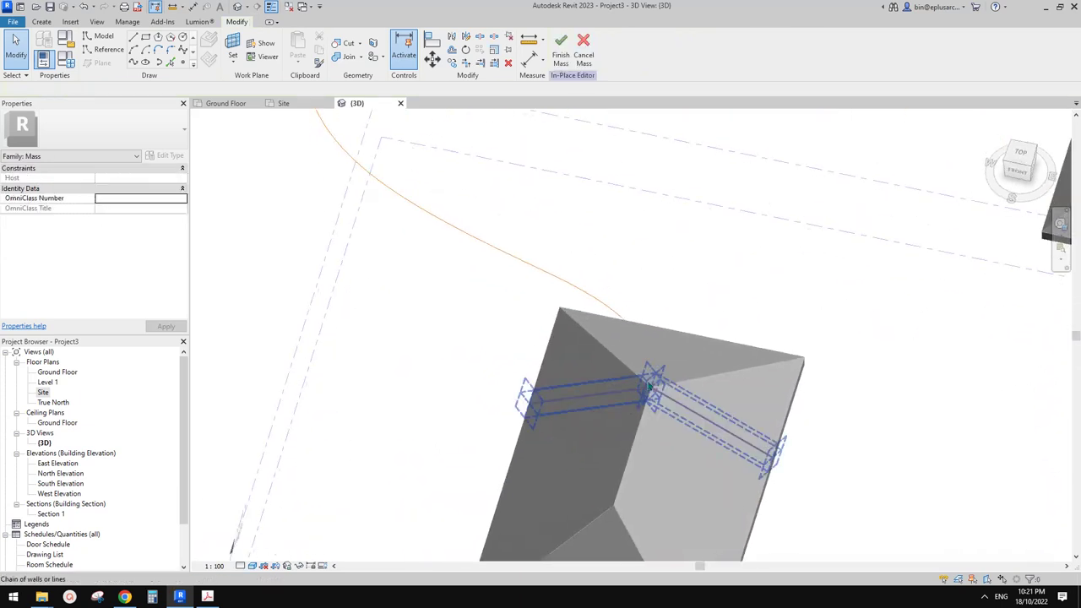
click(104, 52)
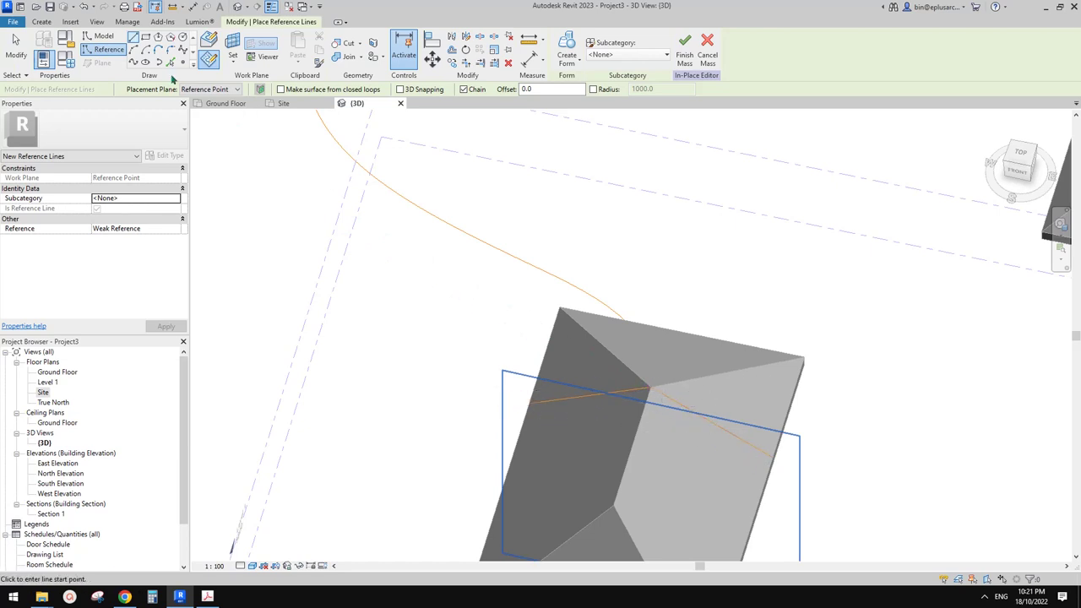
click(182, 50)
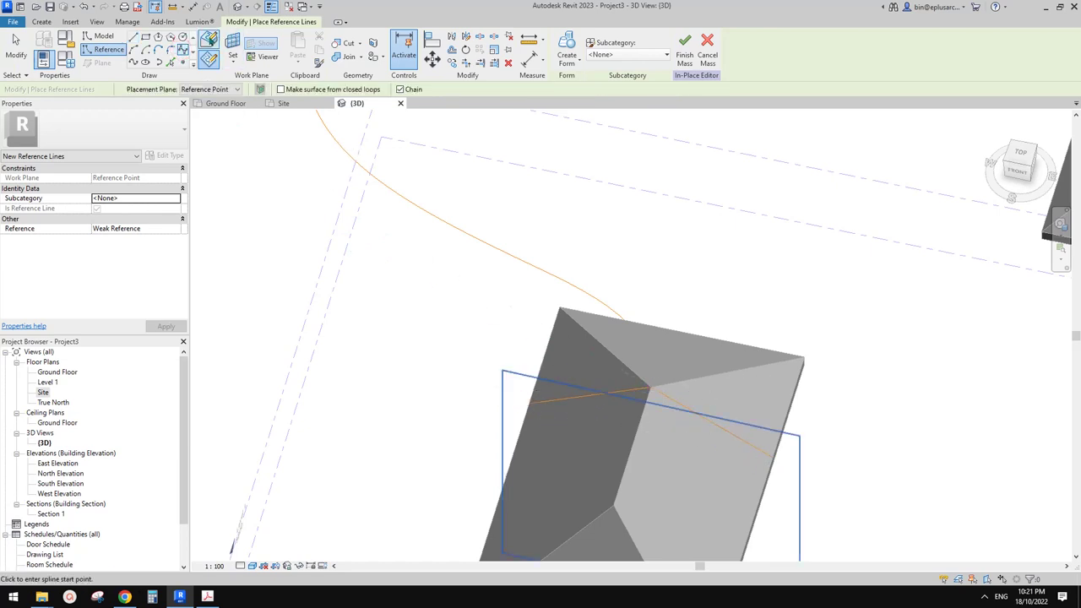
click(527, 402)
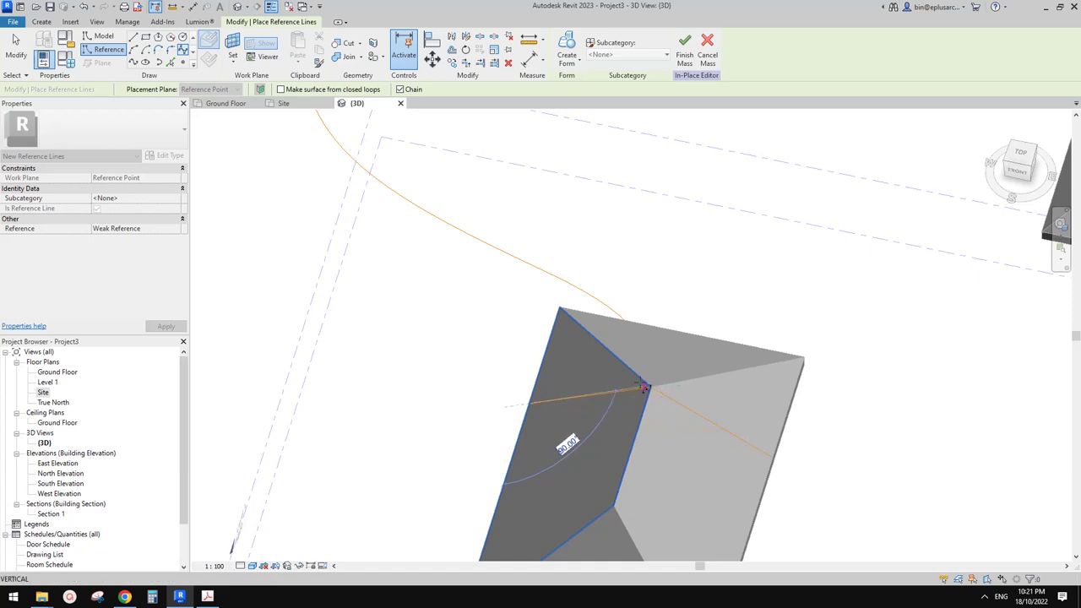
scroll(685, 405, up, 2)
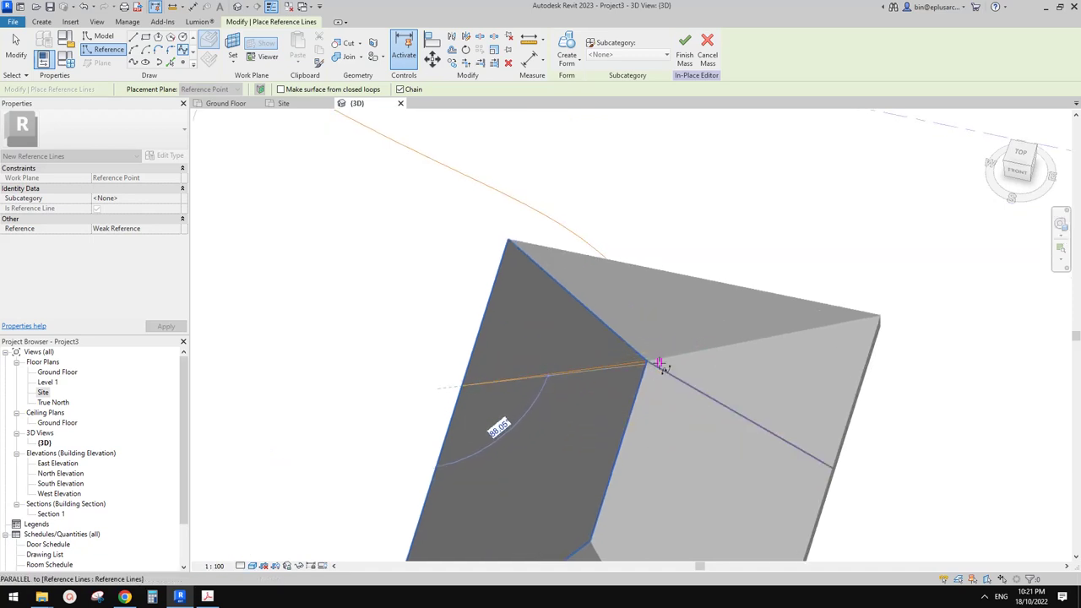
middle_drag(647, 363, 652, 367)
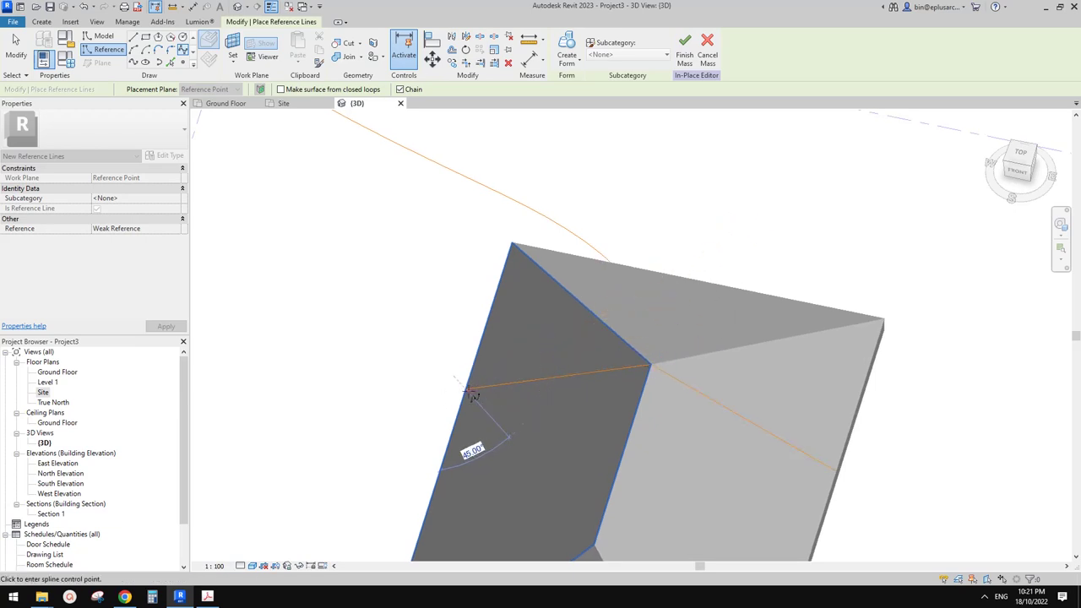
click(651, 367)
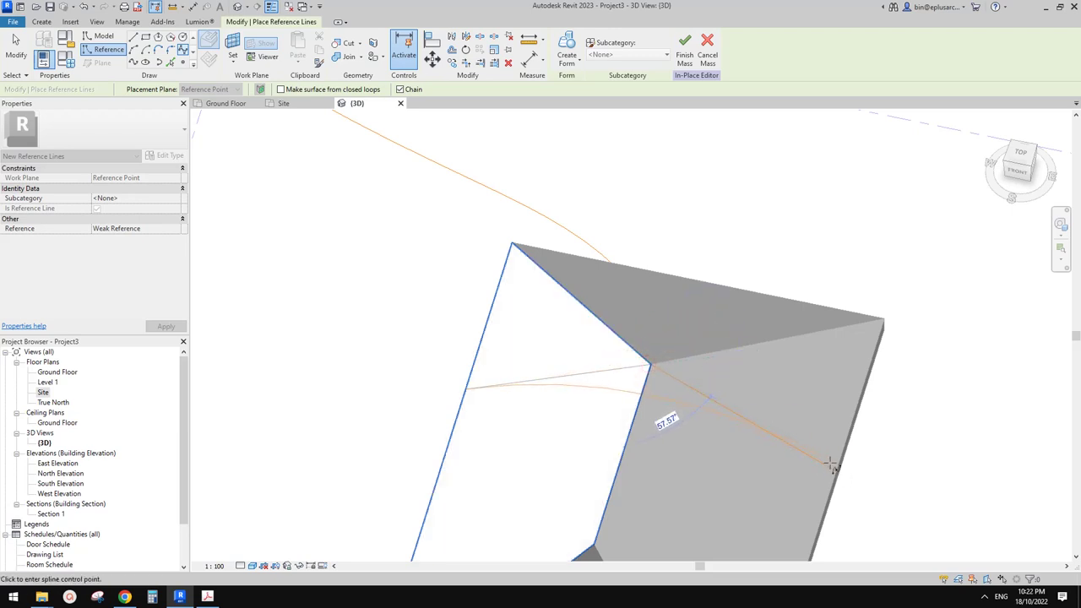
scroll(772, 441, down, 2)
shift+middle_drag(772, 441, 770, 366)
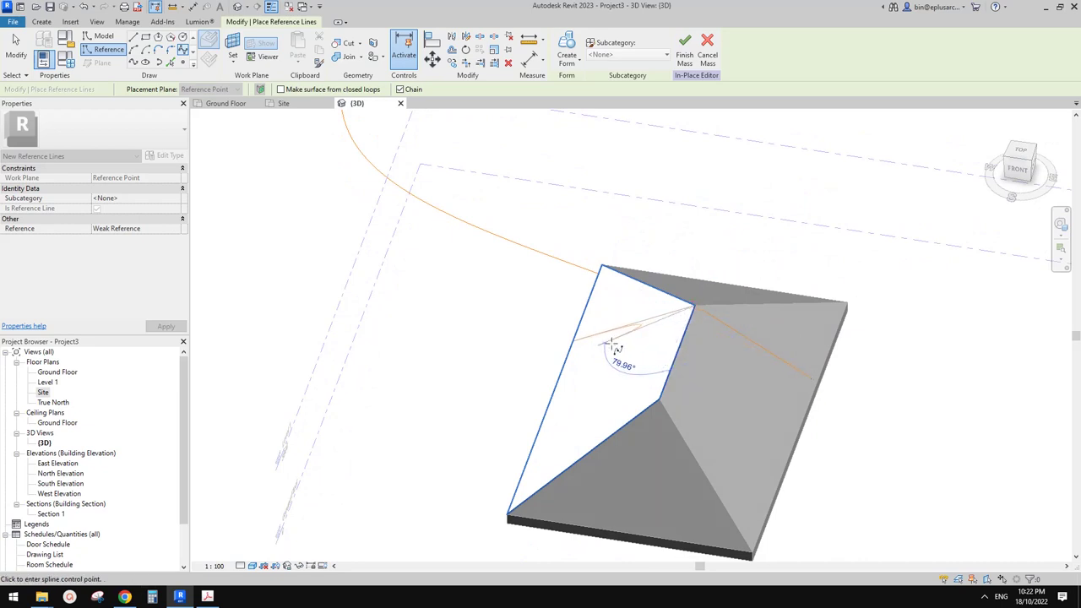
middle_drag(621, 348, 625, 363)
key(Escape)
key(Escape)
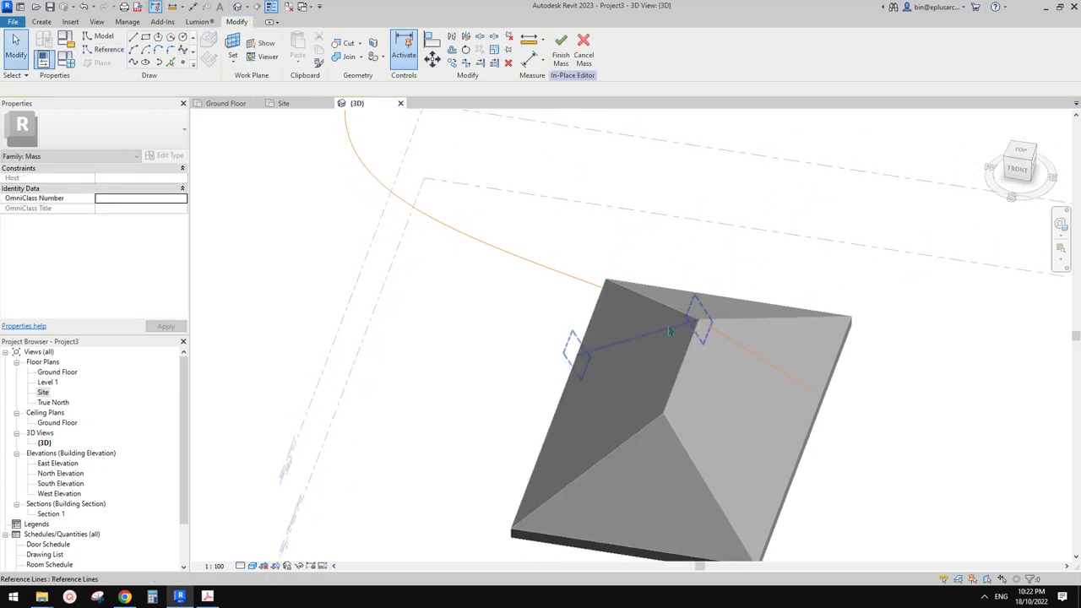
Delete the trial spline segment between the west eave and the ridge of the southern roof.
click(673, 328)
key(d)
key(e)
Draw a reference-line spline through points at the southern roof's west eave, ridge end and east eave to form a curved profile.
middle_drag(674, 328, 667, 337)
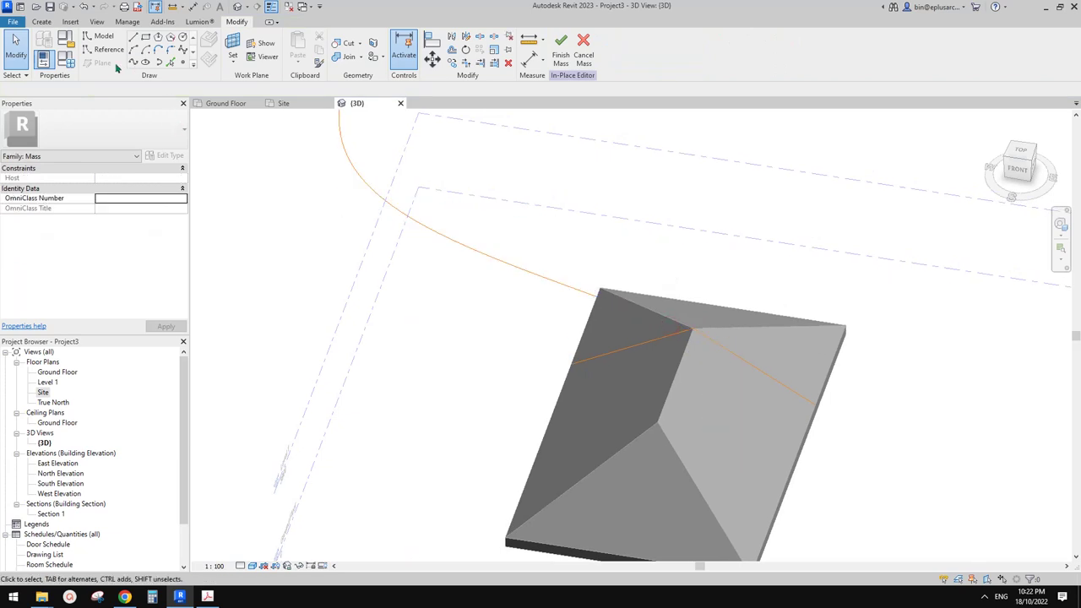
click(134, 62)
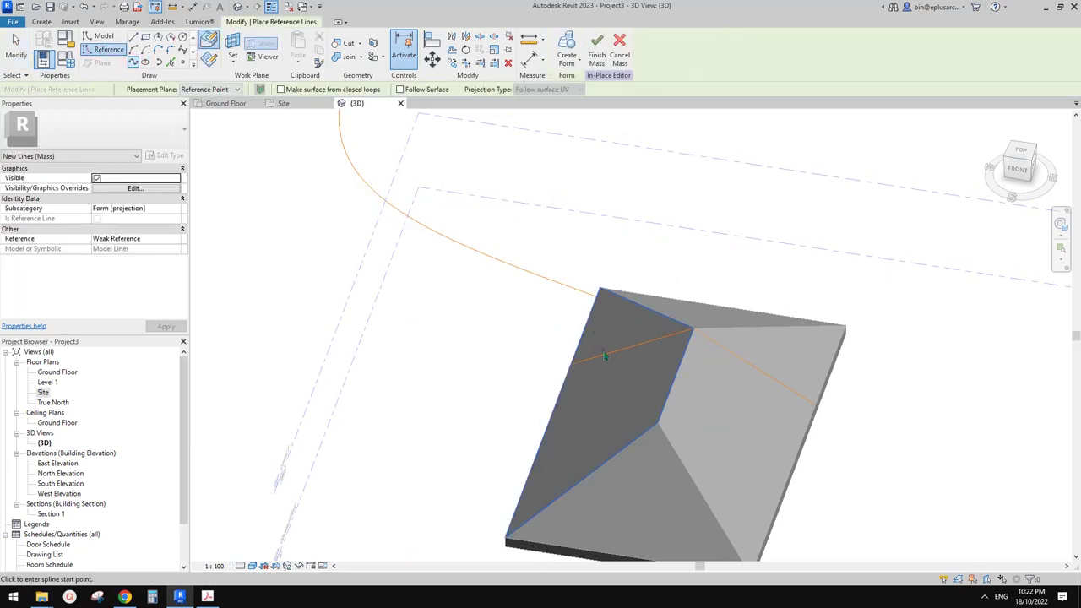
click(570, 363)
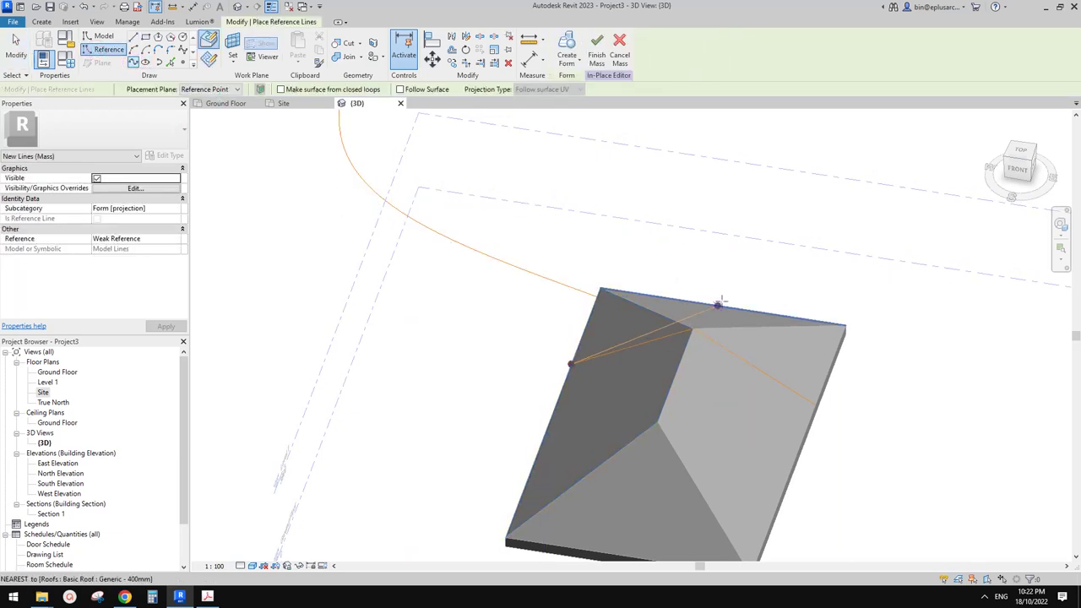
click(691, 329)
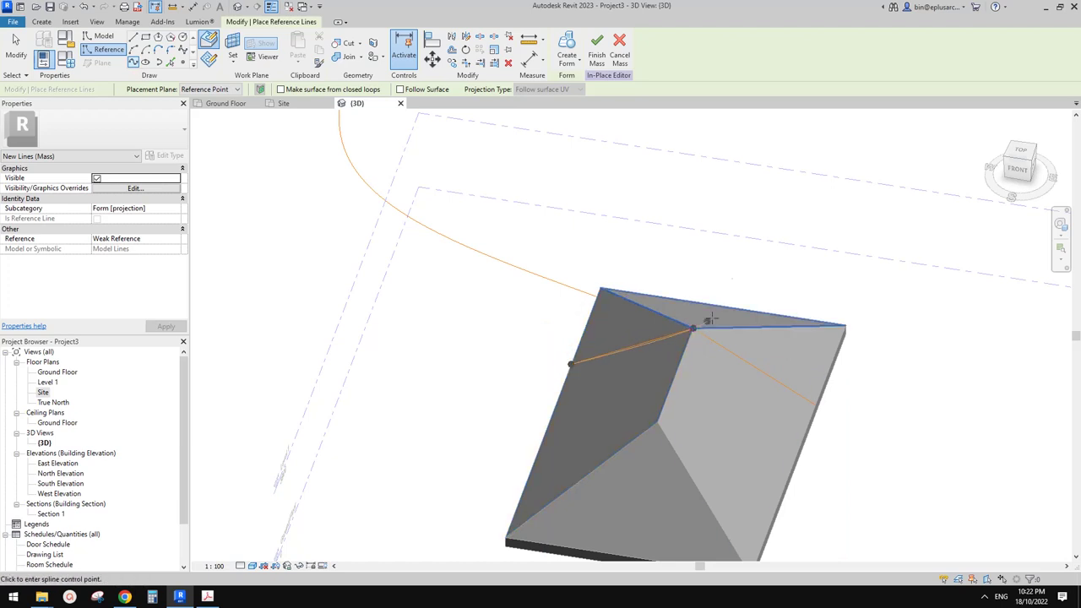
click(816, 406)
key(Escape)
key(Escape)
Create a form by sweeping the curved profile spline along the long spline path toward the other hip roof.
click(723, 353)
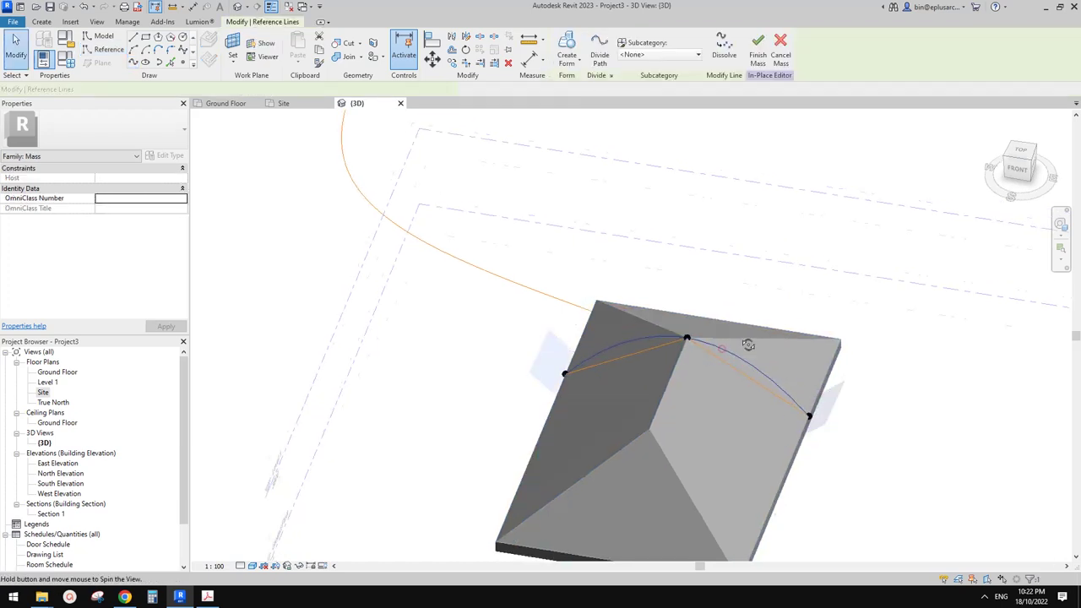
shift+middle_drag(748, 343, 711, 355)
scroll(741, 332, down, 1)
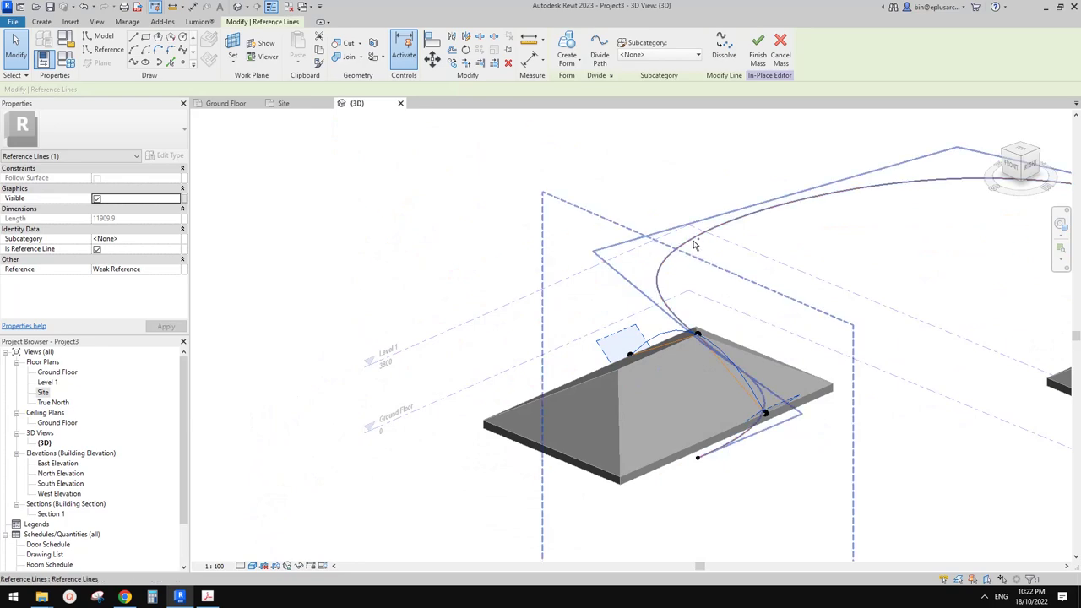
ctrl+click(693, 240)
scroll(701, 260, down, 1)
middle_drag(713, 272, 703, 287)
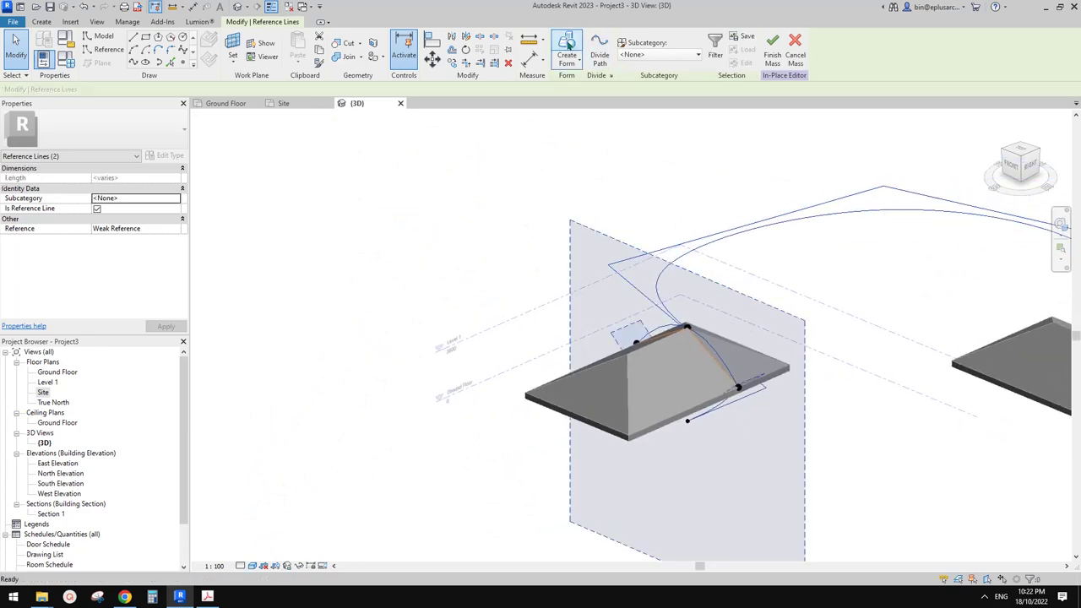
click(566, 47)
scroll(728, 330, down, 1)
shift+middle_drag(727, 332, 647, 348)
scroll(693, 306, up, 1)
click(704, 289)
click(751, 364)
scroll(751, 364, up, 1)
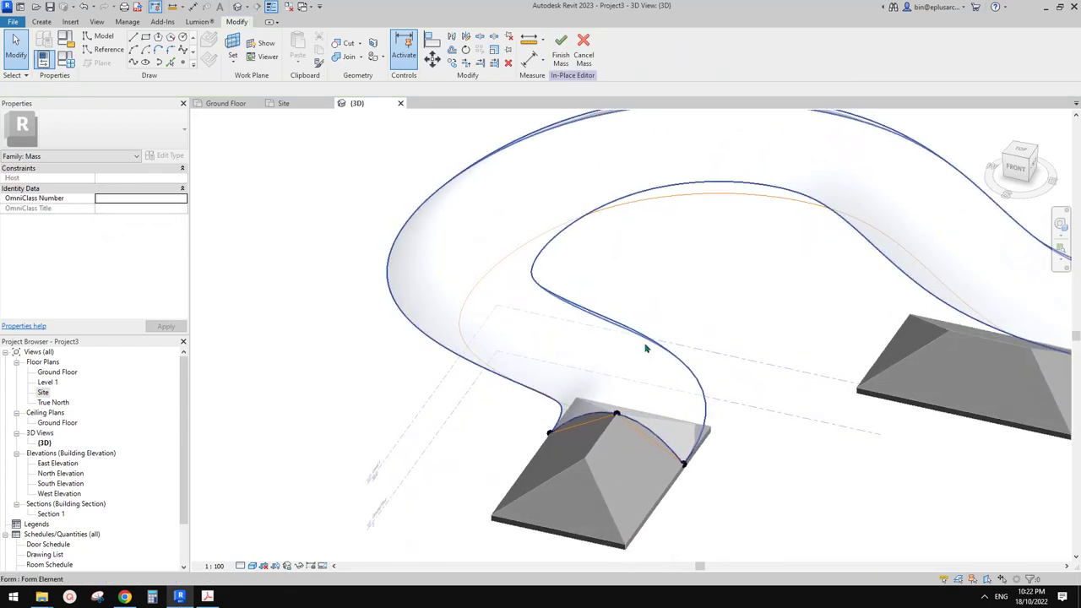
Divide the curved surface of the swept form into U and V grids.
click(620, 358)
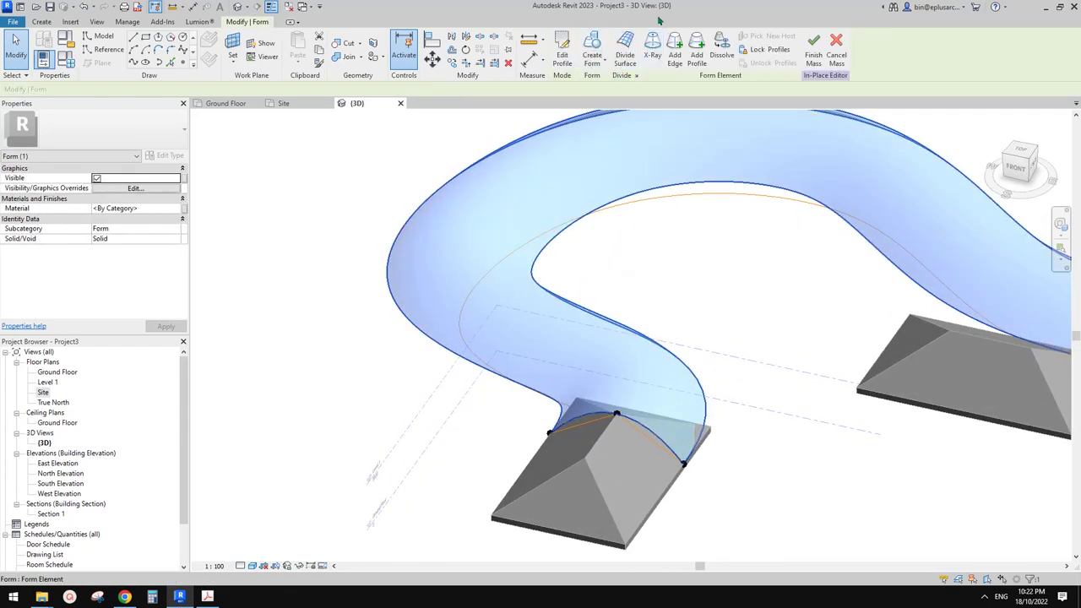
click(625, 55)
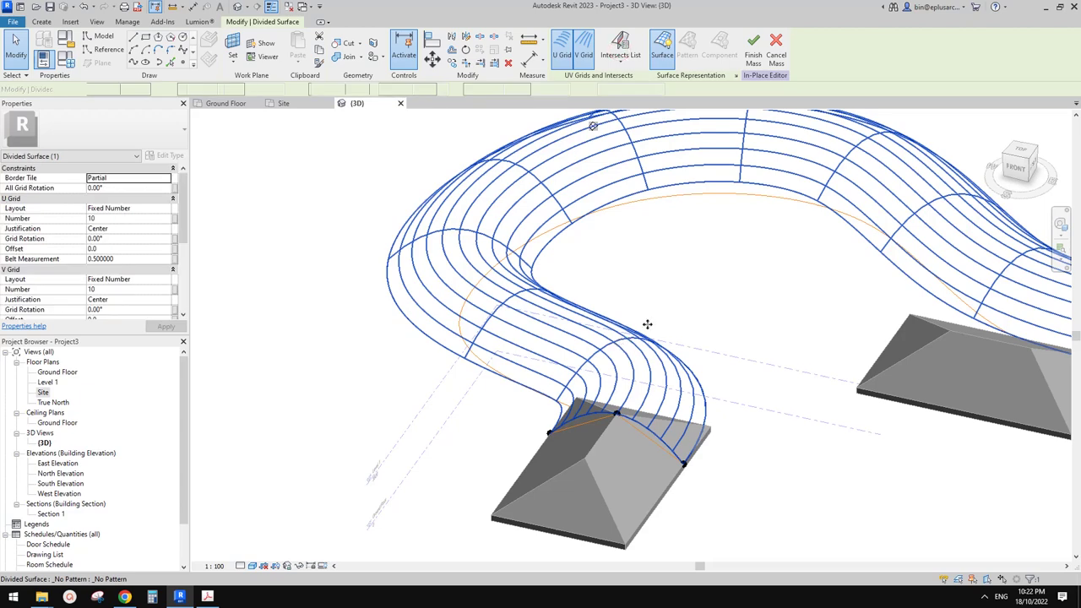
shift+middle_drag(648, 325, 672, 339)
scroll(557, 302, up, 1)
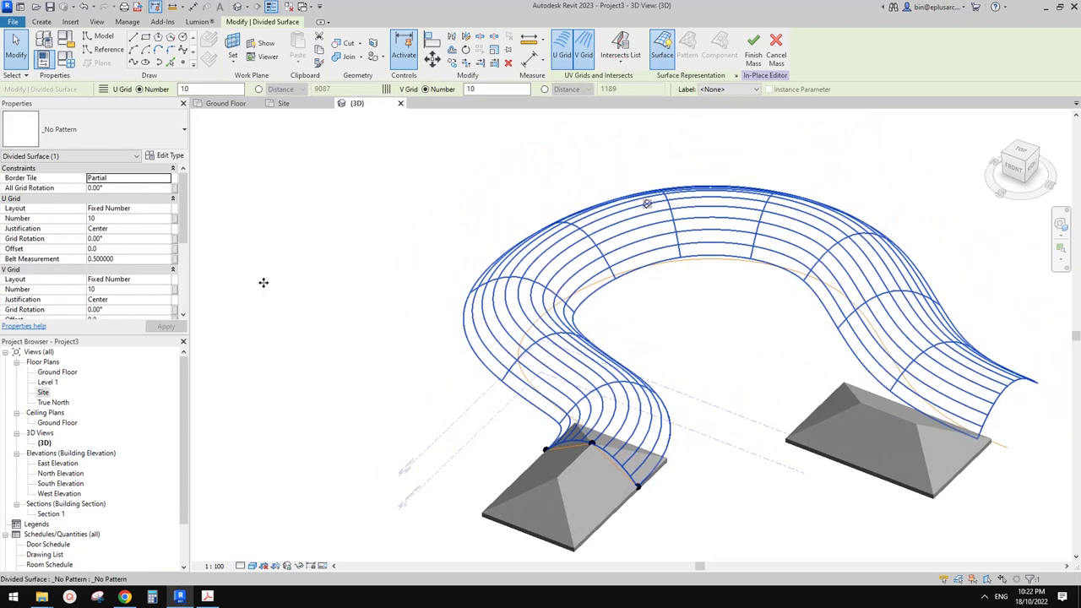
Try a U grid number of 2 on the divided surface.
double_click(114, 219)
text(2)
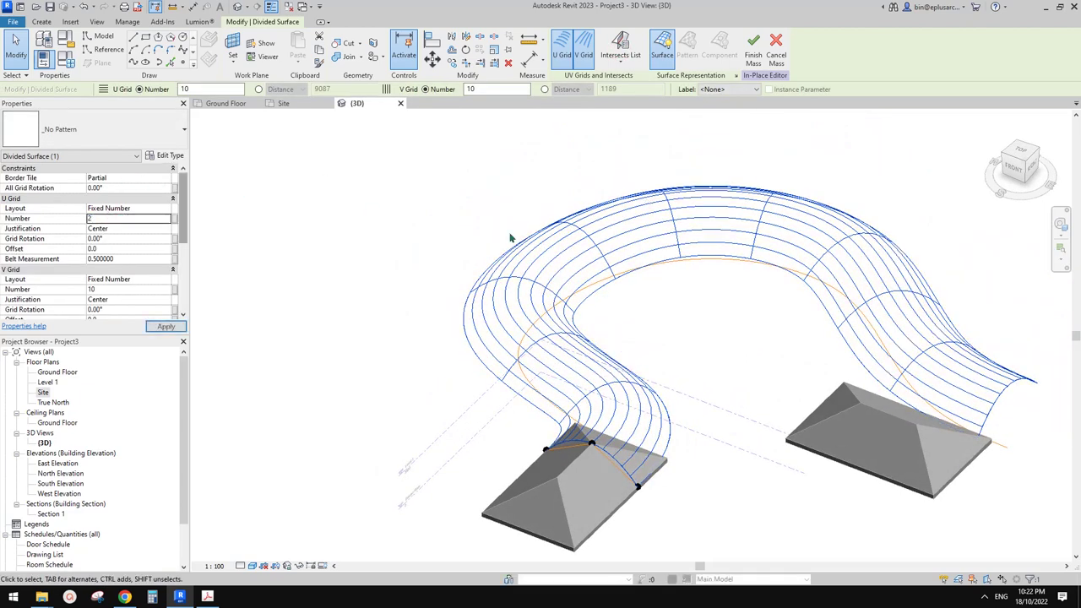
double_click(125, 218)
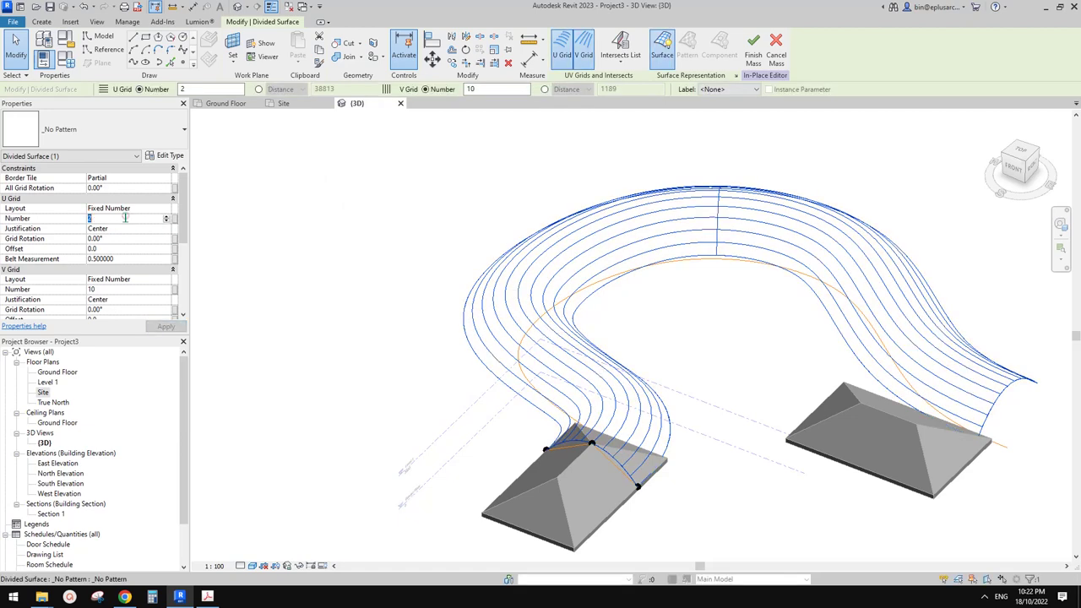
Set the V grid number of the divided surface to 2, so a single line follows the ridge.
click(131, 290)
text(2)
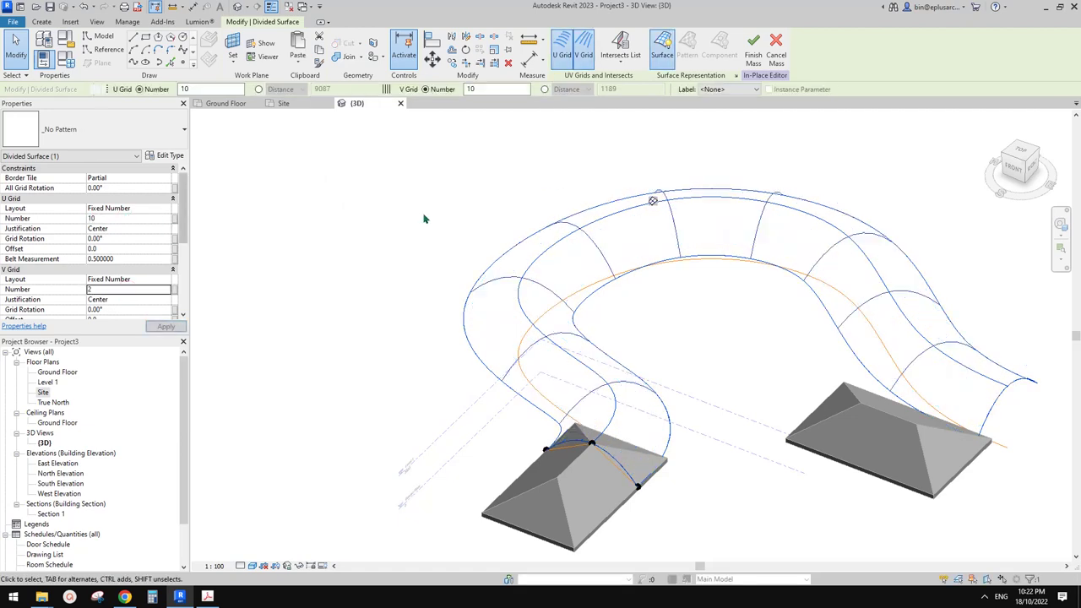
shift+middle_drag(603, 293, 589, 240)
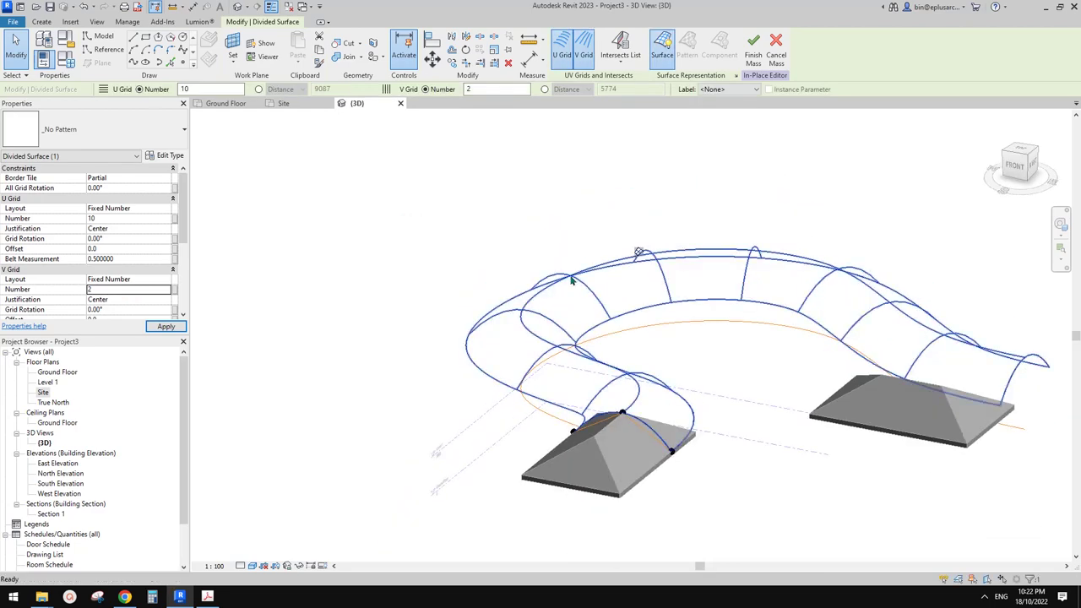
shift+middle_drag(568, 275, 546, 374)
click(589, 275)
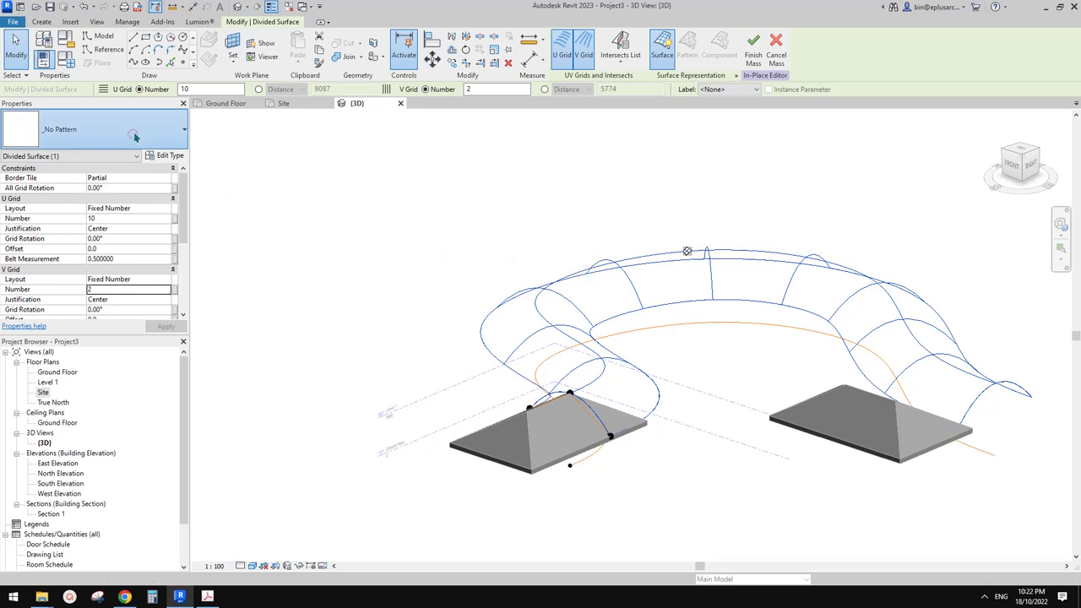
Apply the Rectangle pattern to the divided surface.
click(137, 138)
scroll(132, 282, down, 5)
scroll(131, 287, up, 5)
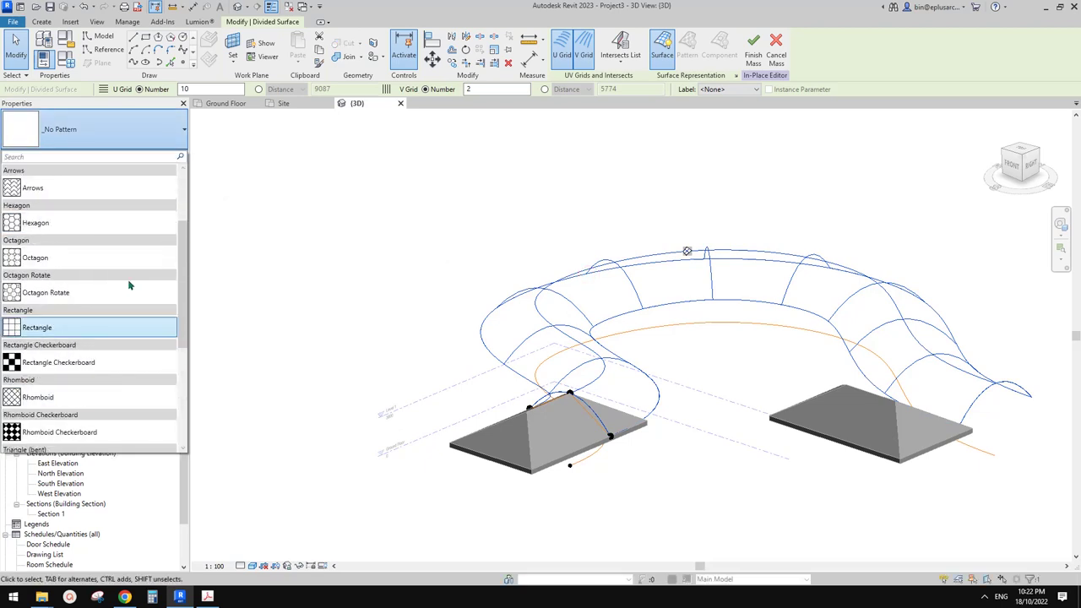
click(76, 290)
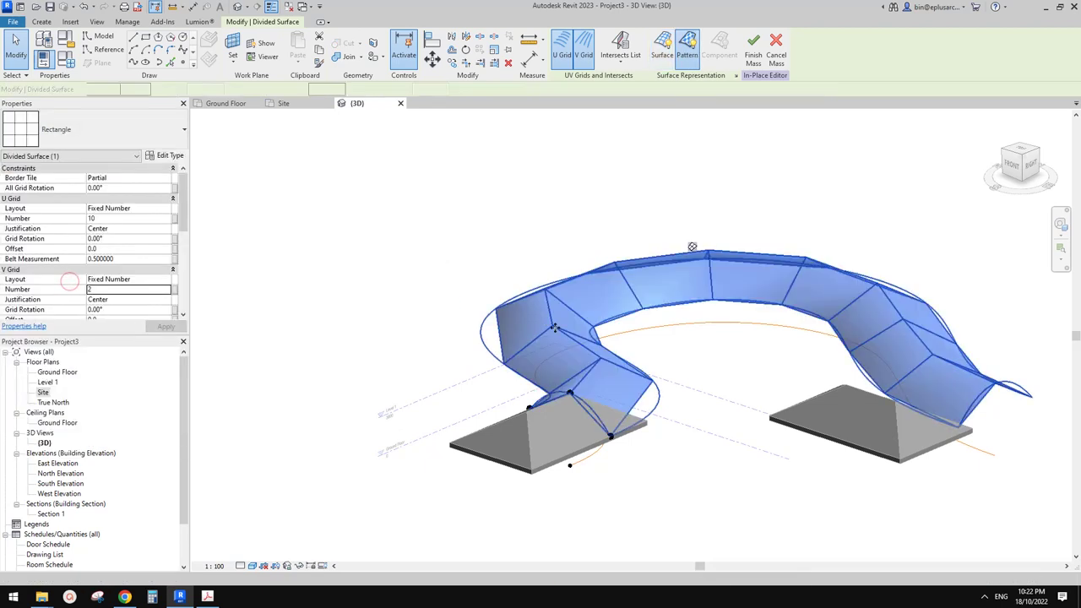
Increase the U grid number of the rectangle-patterned surface so narrower panels follow the curve more smoothly.
shift+middle_drag(717, 355, 758, 362)
scroll(564, 308, up, 2)
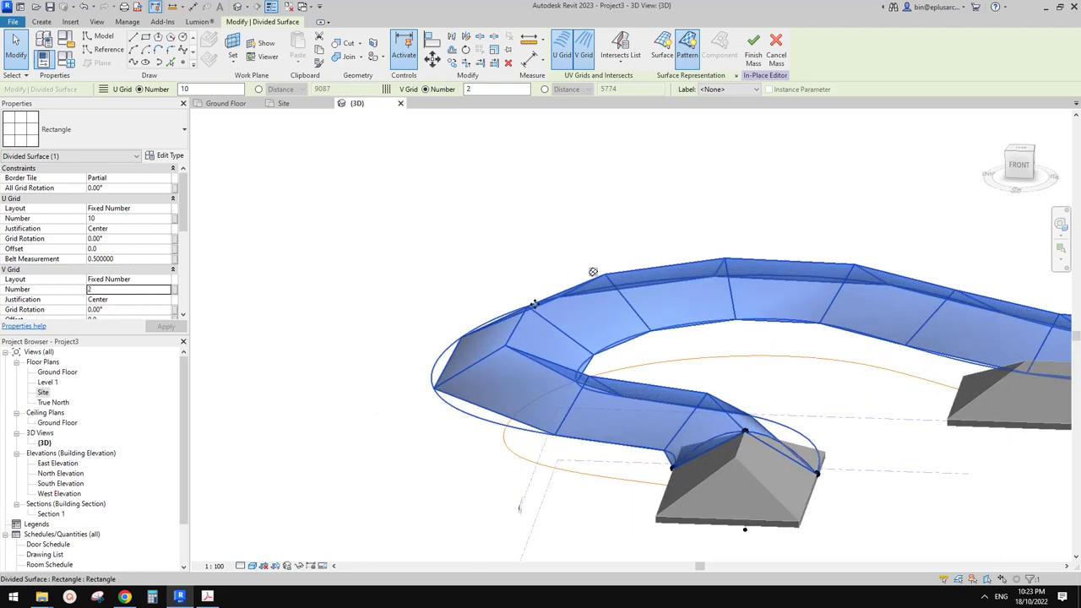
shift+middle_drag(538, 313, 502, 385)
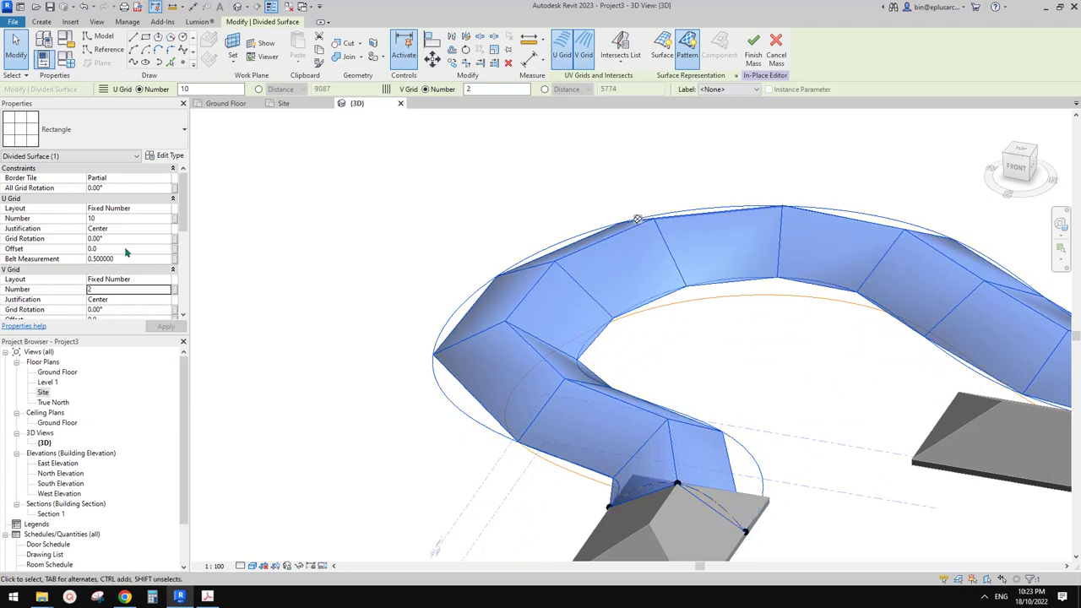
click(122, 221)
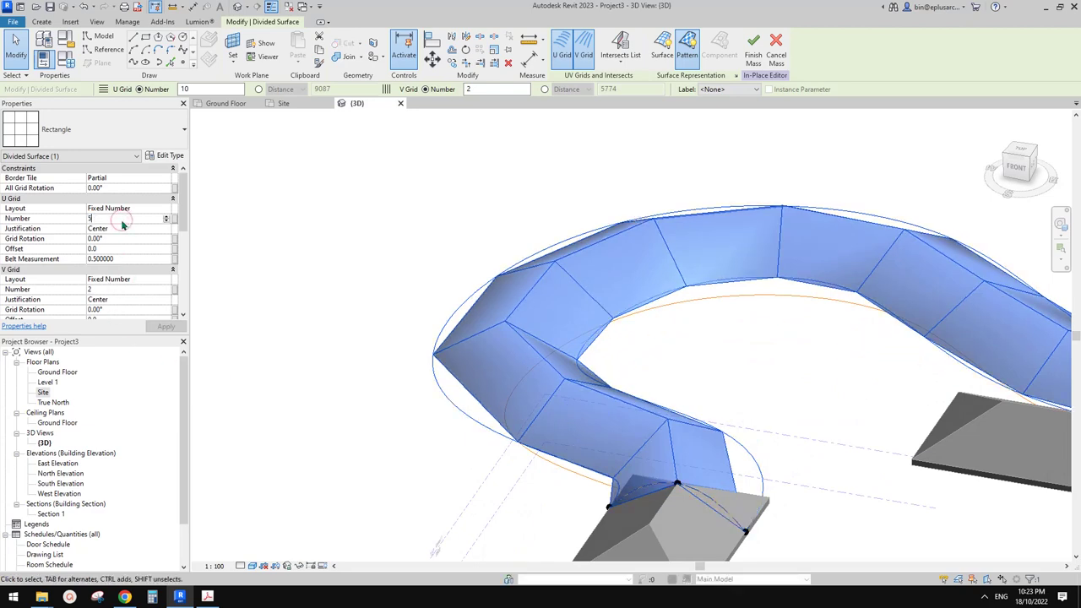
key(Escape)
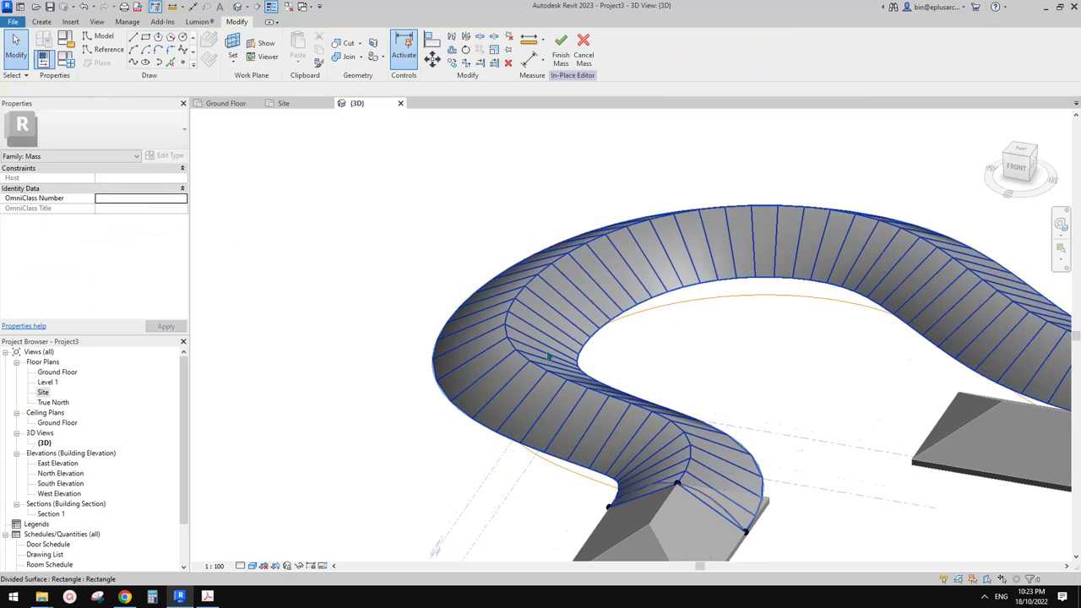
Examine the panelled curved roof and its junctions with both hip roofs from several angles.
scroll(551, 359, down, 1)
shift+middle_drag(723, 378, 732, 316)
shift+middle_drag(886, 494, 721, 492)
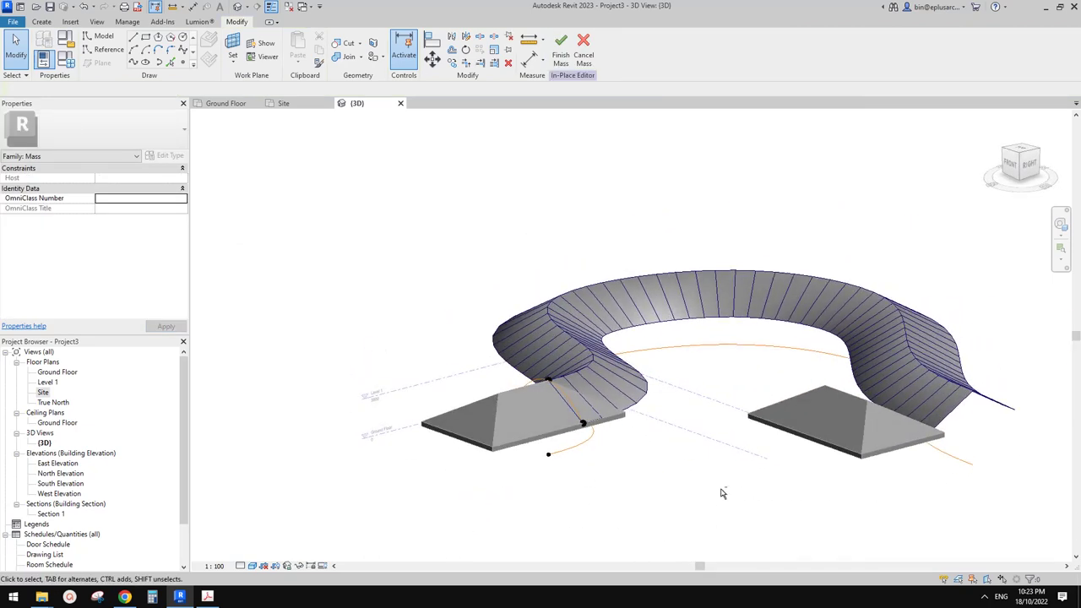
shift+middle_drag(585, 412, 590, 442)
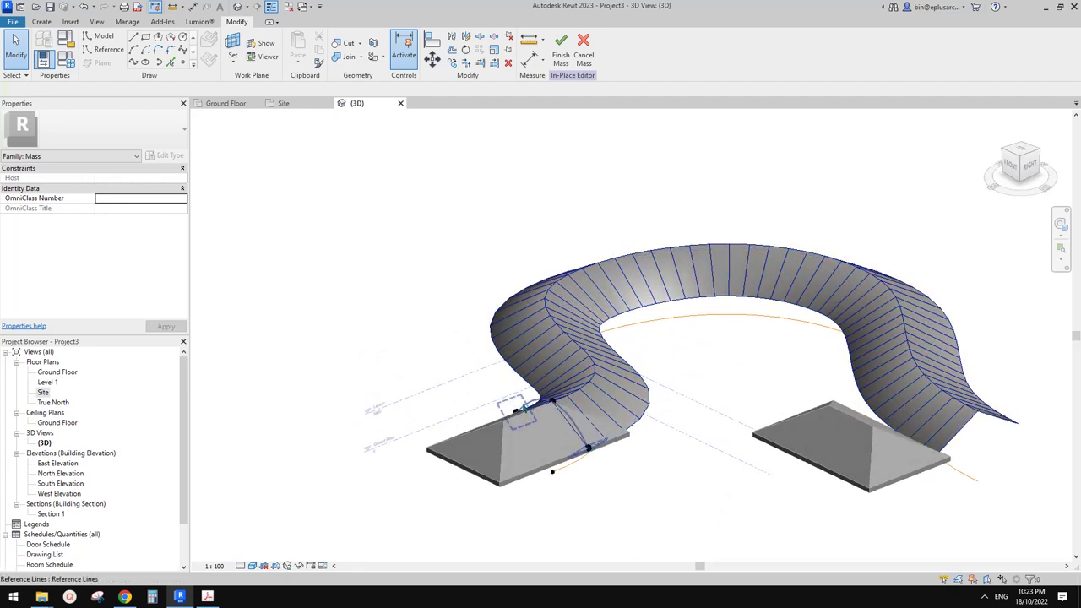
middle_drag(635, 432, 631, 435)
shift+middle_drag(696, 336, 719, 498)
click(581, 393)
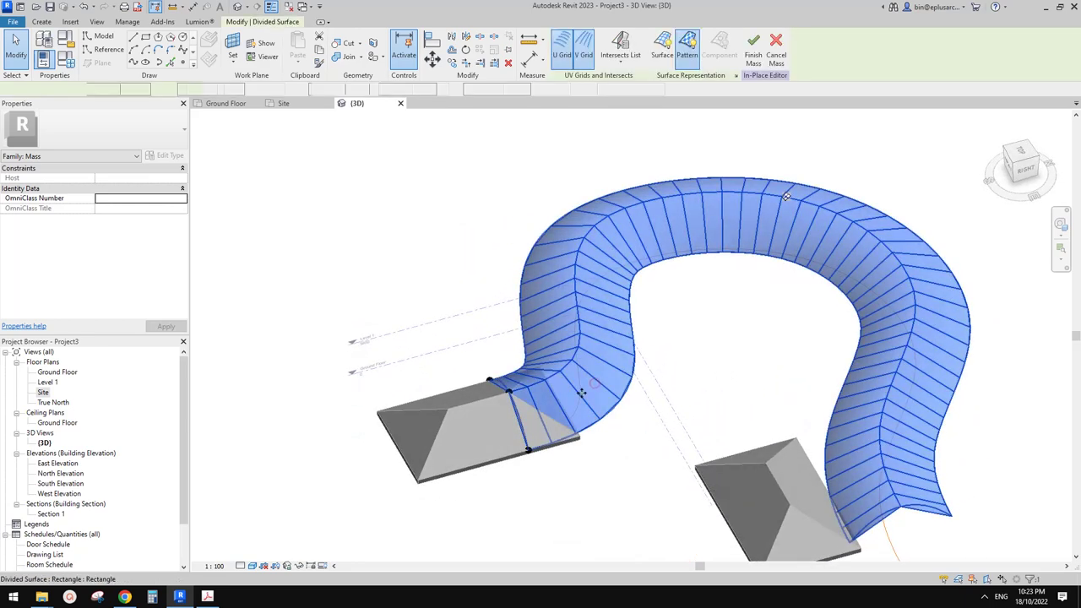
click(678, 374)
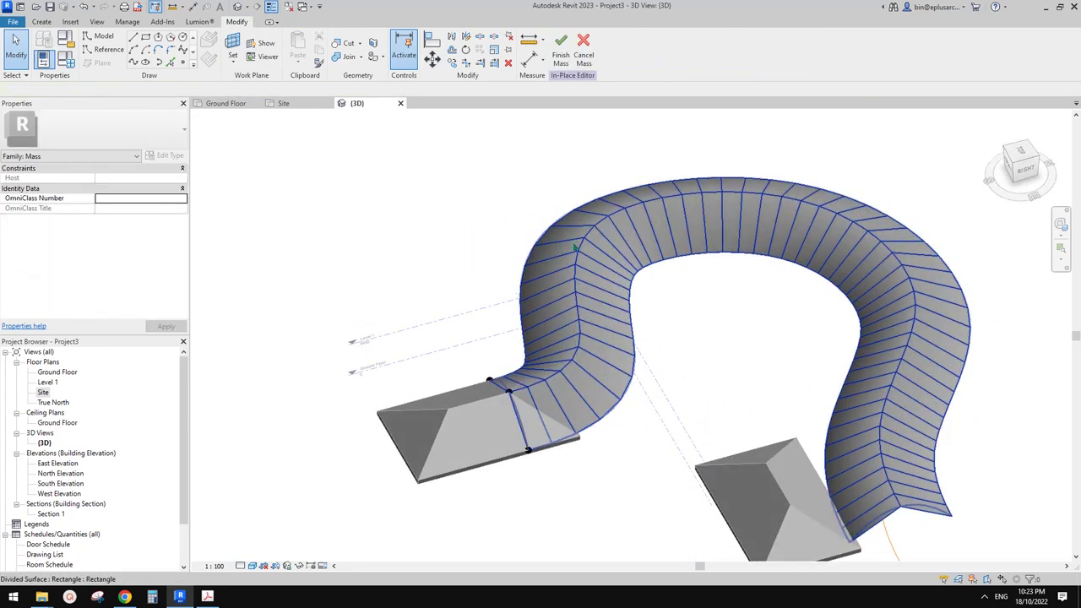
Finish the in-place mass of the curved panelled roof.
shift+middle_drag(683, 295, 783, 375)
scroll(767, 318, down, 3)
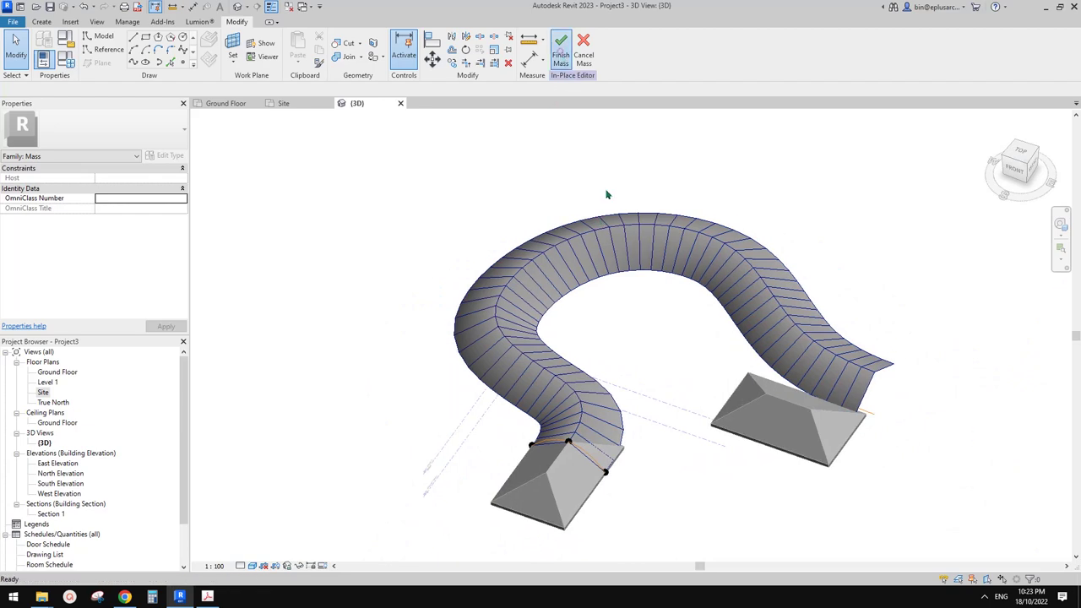
middle_drag(570, 199, 522, 216)
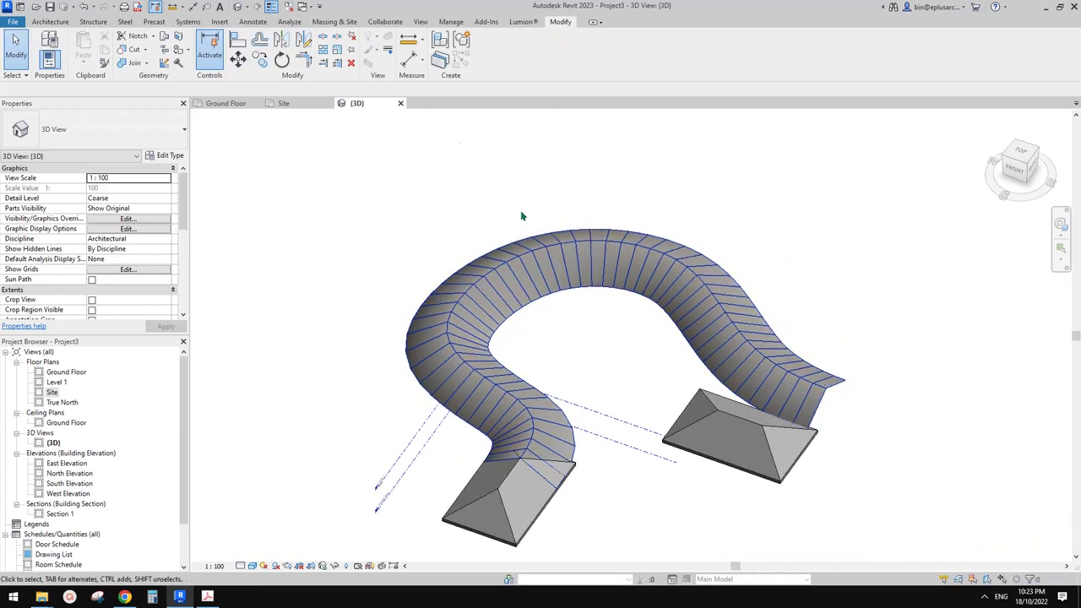
Close all open views of Project3 and discard its changes.
click(401, 103)
click(327, 100)
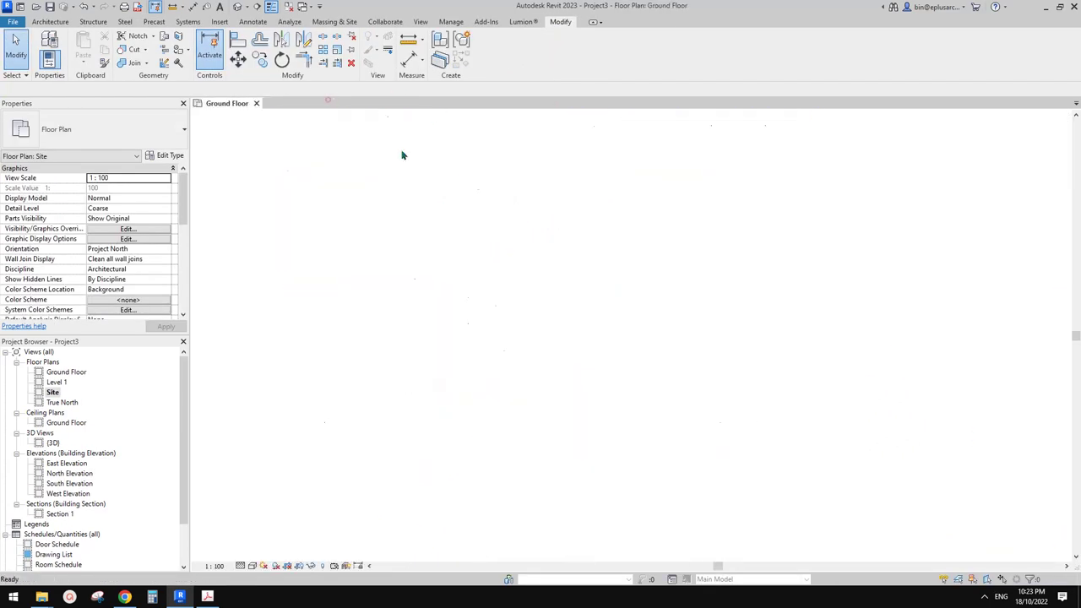
click(258, 105)
click(566, 298)
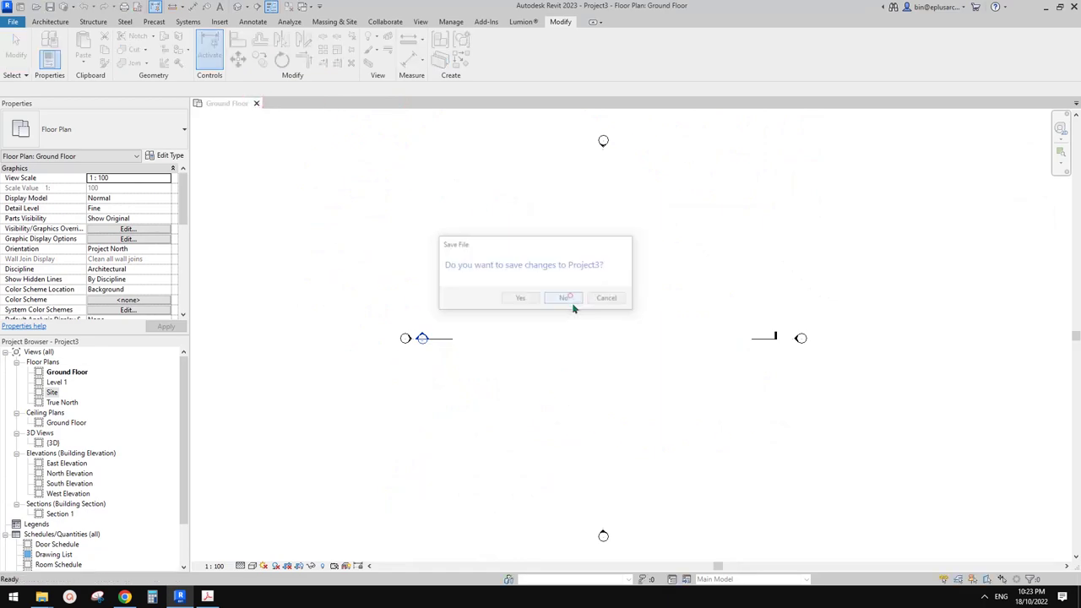
Switch to the Google Docs suggestions document in Chrome and read the question about rectangular mullions with its lens-shaped roof screenshots.
click(127, 597)
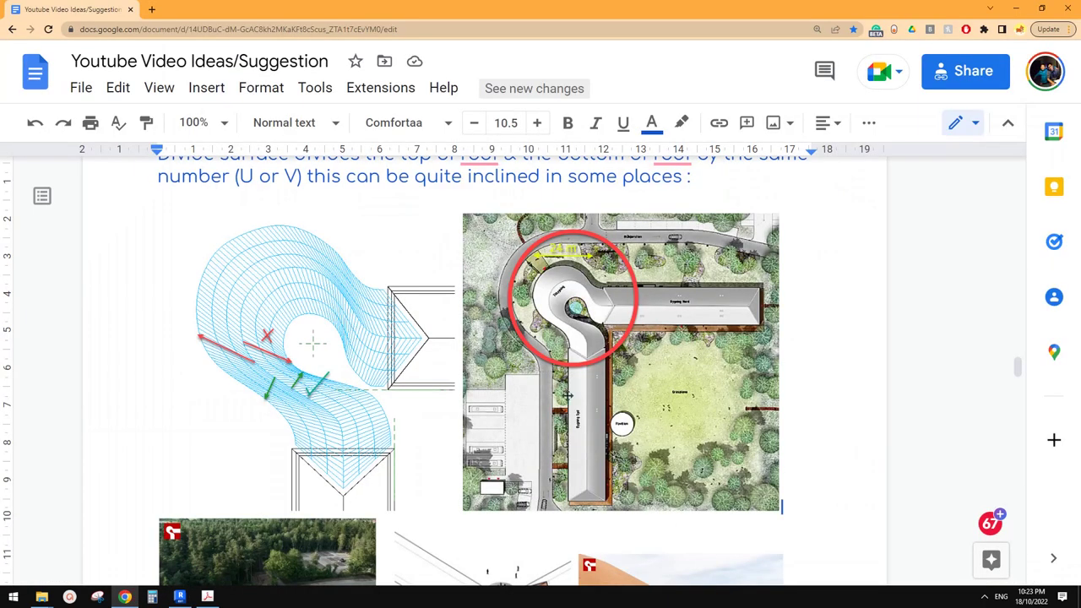
scroll(568, 396, down, 12)
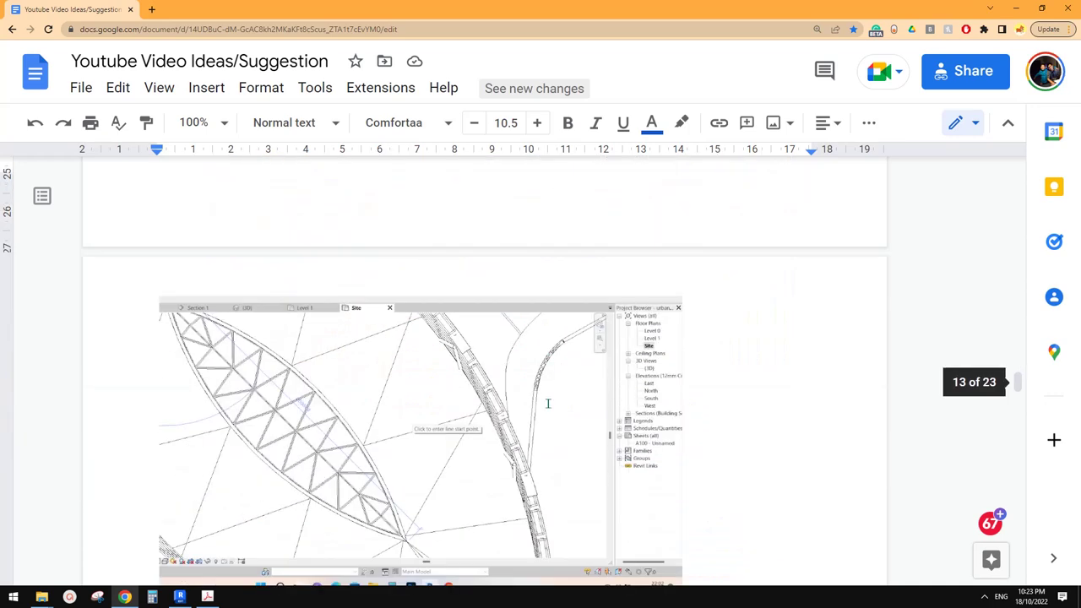
scroll(548, 403, down, 3)
scroll(459, 391, up, 2)
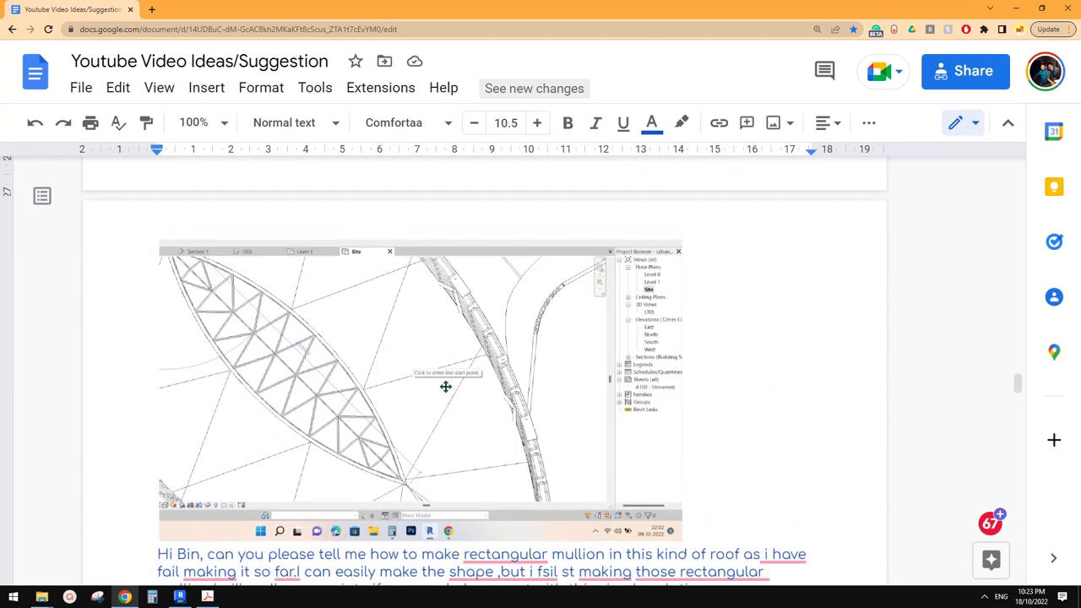
scroll(445, 386, down, 2)
scroll(444, 383, up, 1)
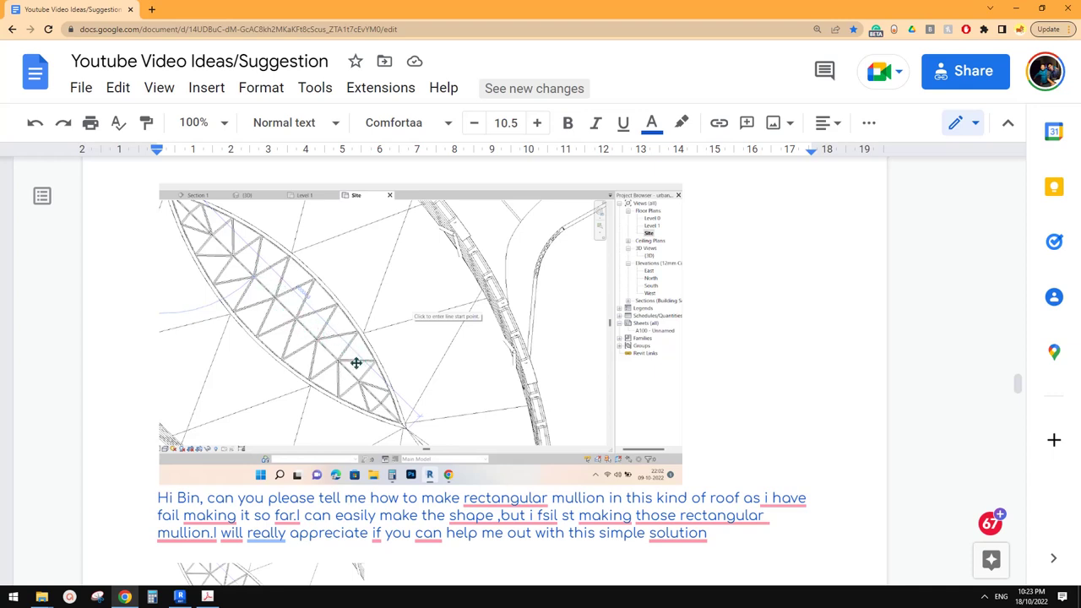
scroll(332, 354, down, 5)
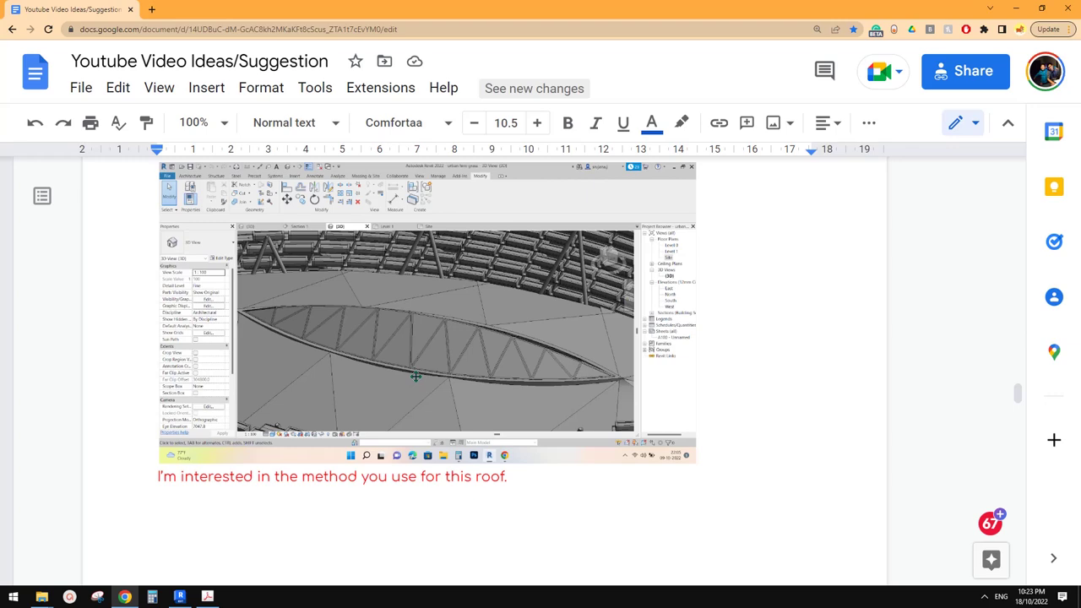
scroll(416, 377, up, 1)
scroll(422, 385, up, 7)
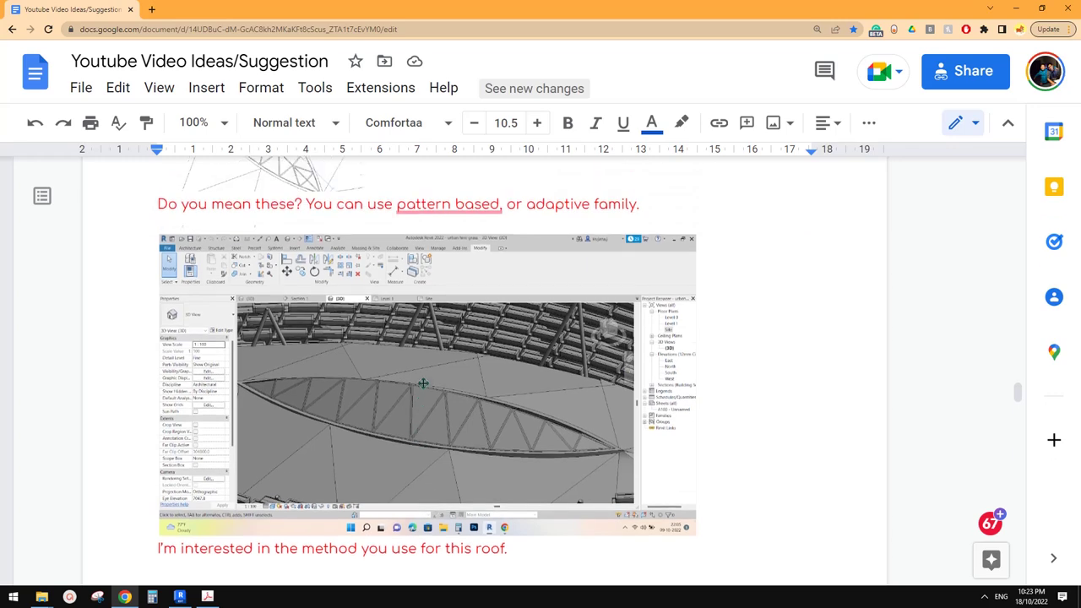
scroll(402, 380, up, 2)
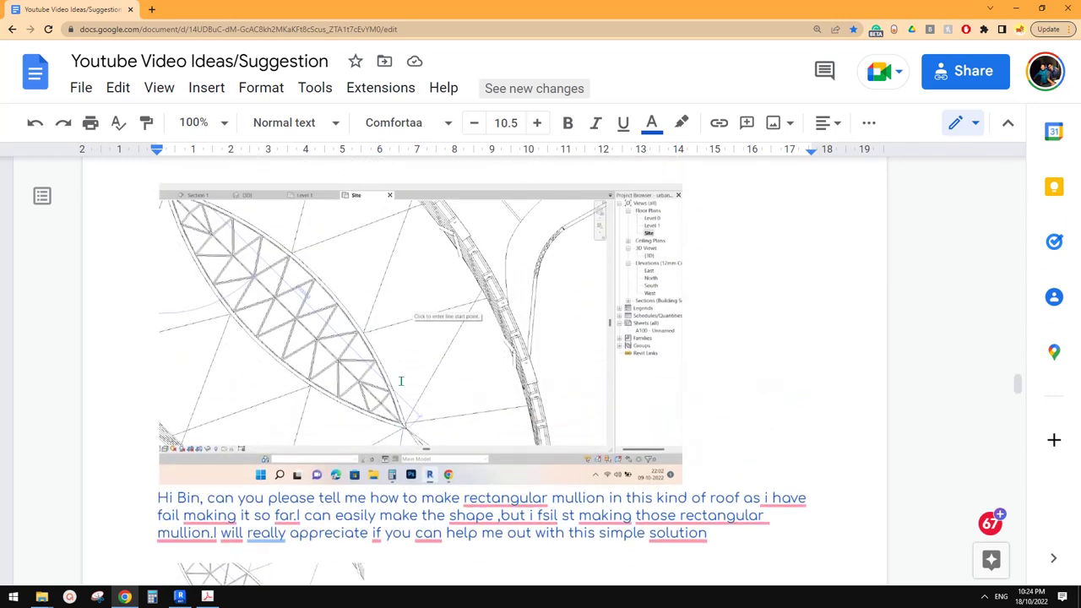
Switch back to Revit and create a new project from the Architectural Template.
click(181, 596)
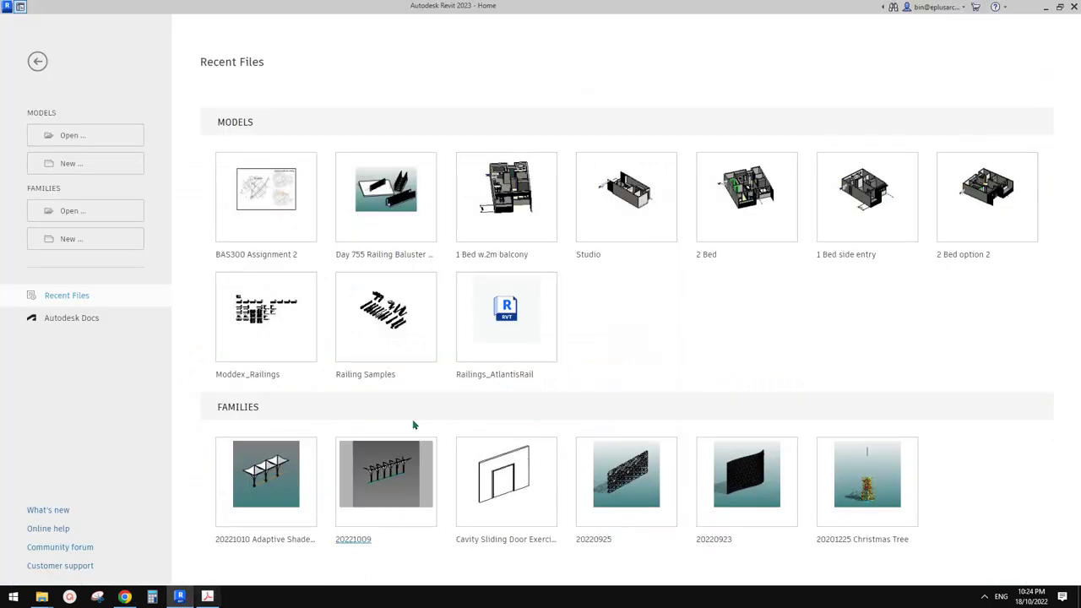
click(80, 163)
click(549, 263)
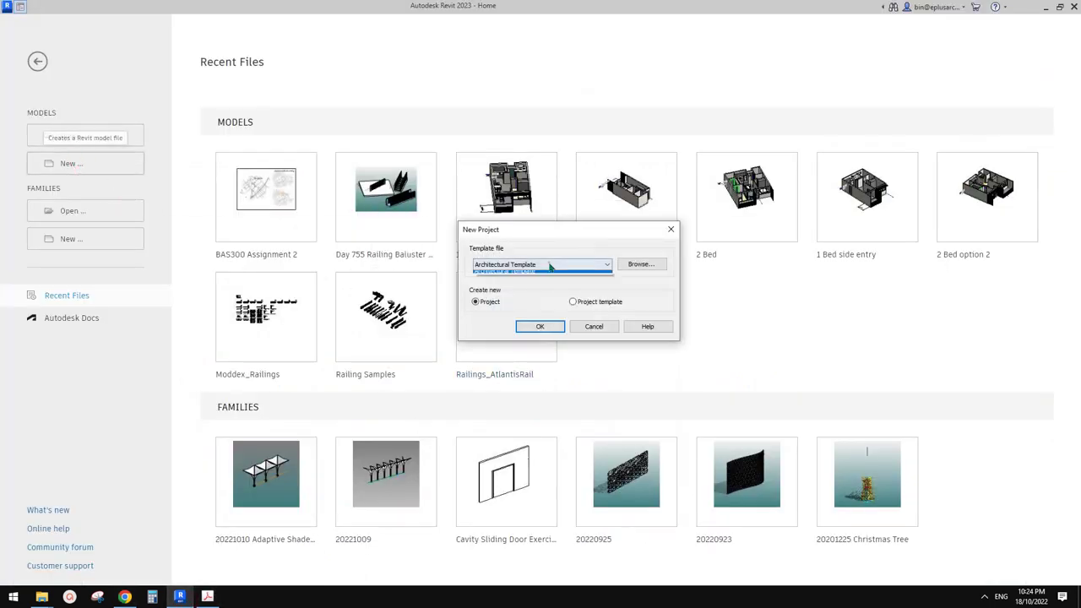
click(541, 323)
click(546, 323)
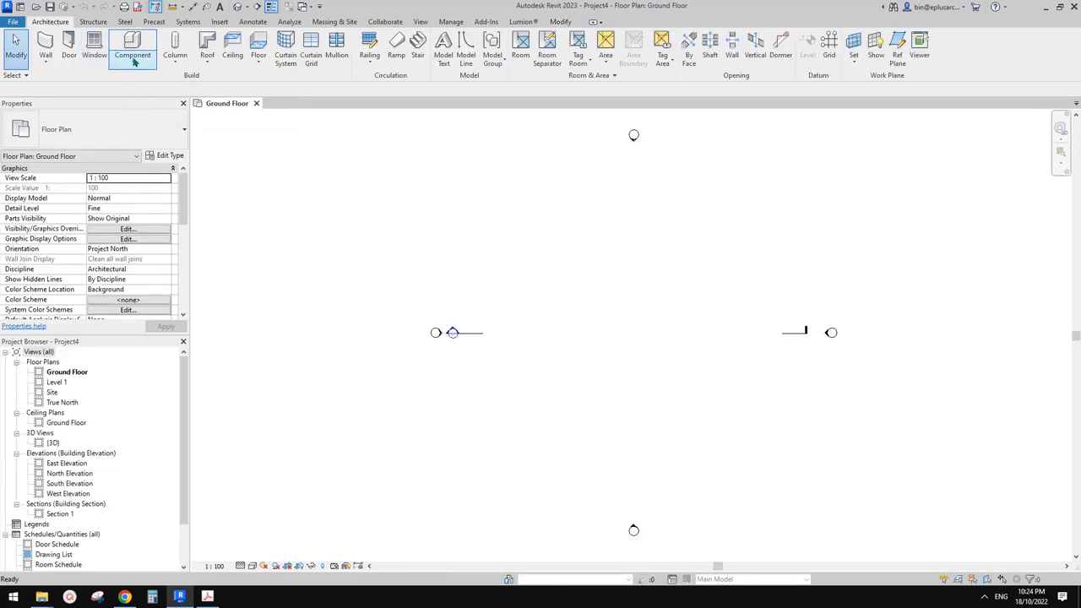
Start an in-place model component in the Mass category, keeping the default name.
click(133, 61)
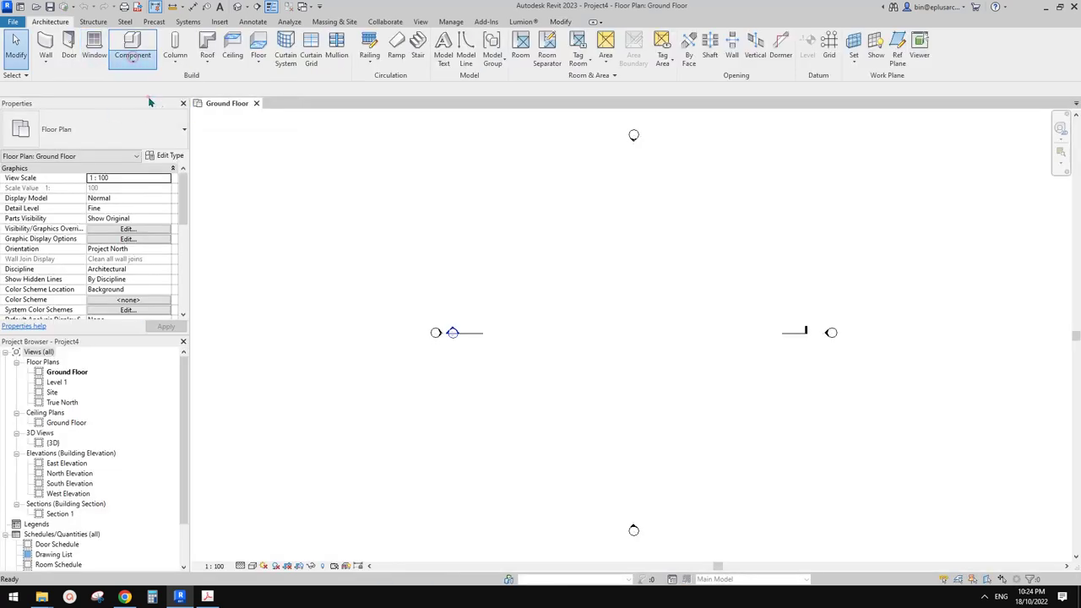
click(148, 97)
key(m)
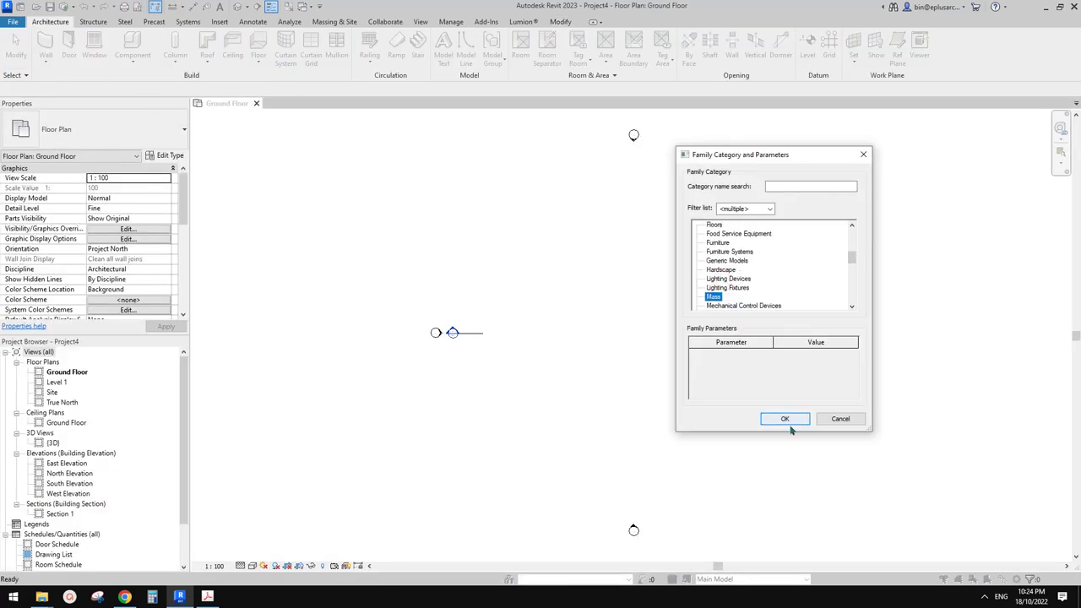
click(785, 420)
click(672, 393)
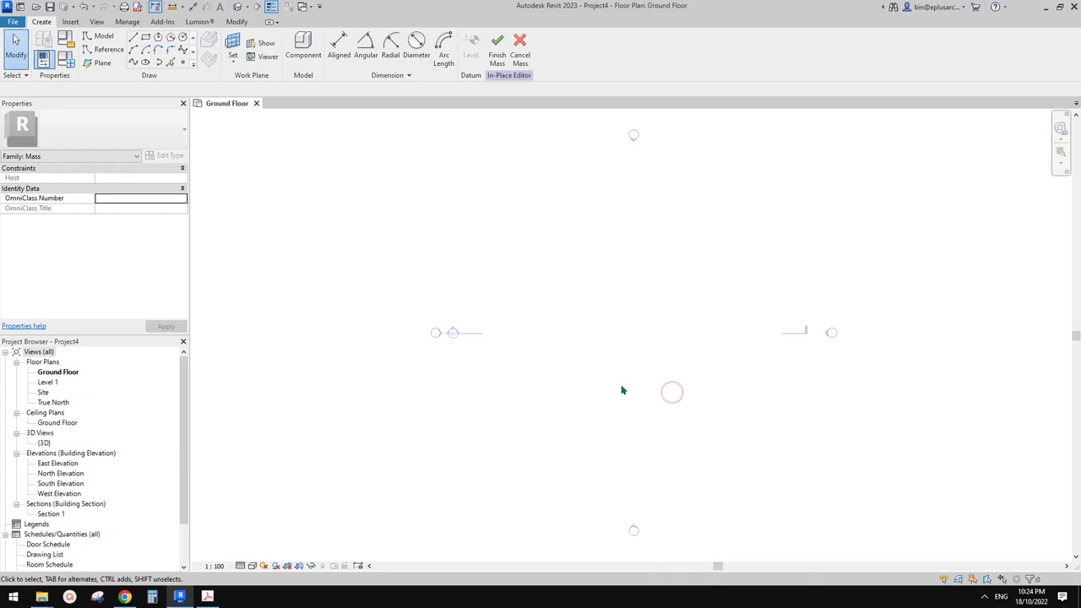
middle_drag(550, 324, 550, 332)
click(110, 54)
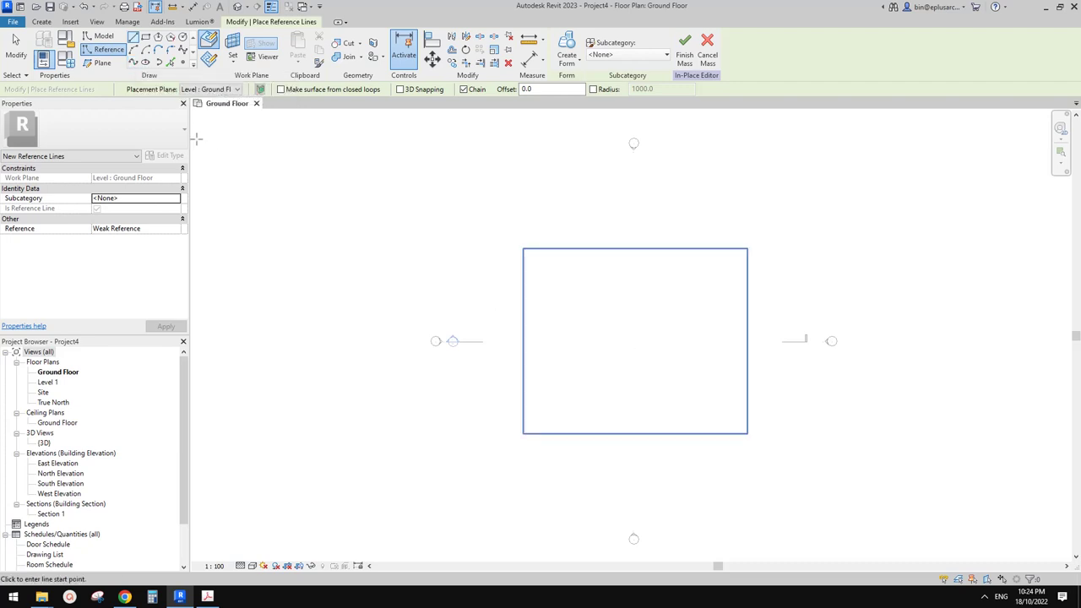
click(134, 63)
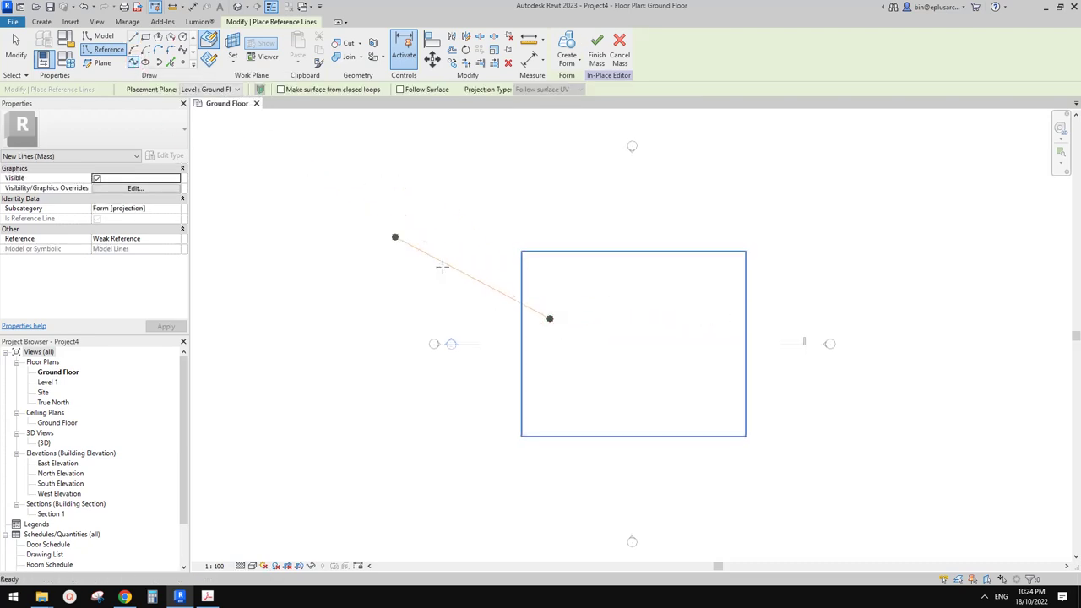
key(Escape)
key(Escape)
click(185, 65)
key(Escape)
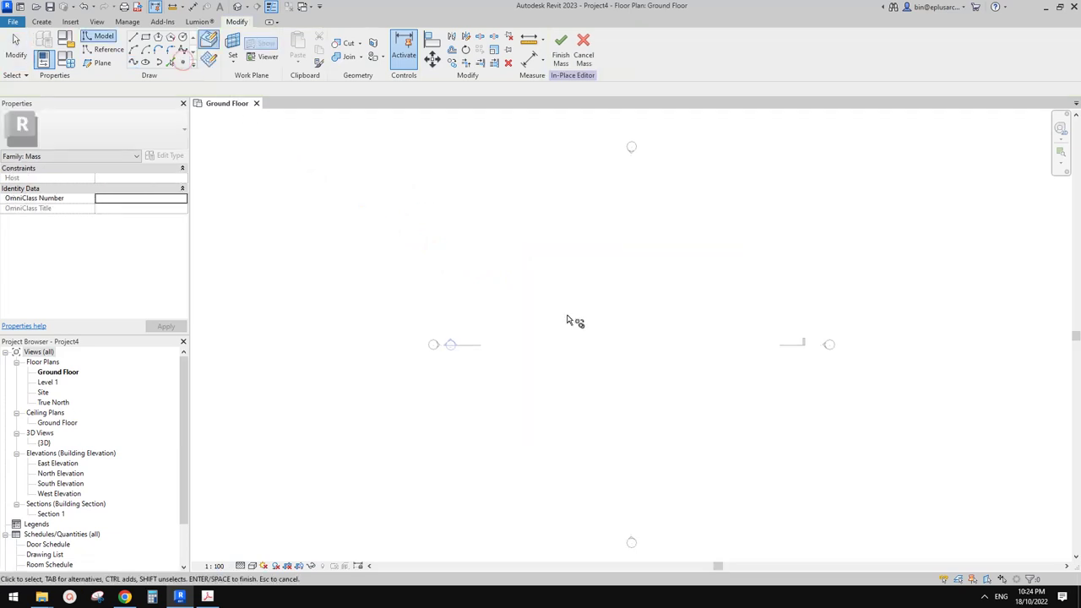
Place a reference point in the Ground Floor plan and copy it horizontally about 24000 mm away.
click(183, 63)
click(577, 314)
key(Escape)
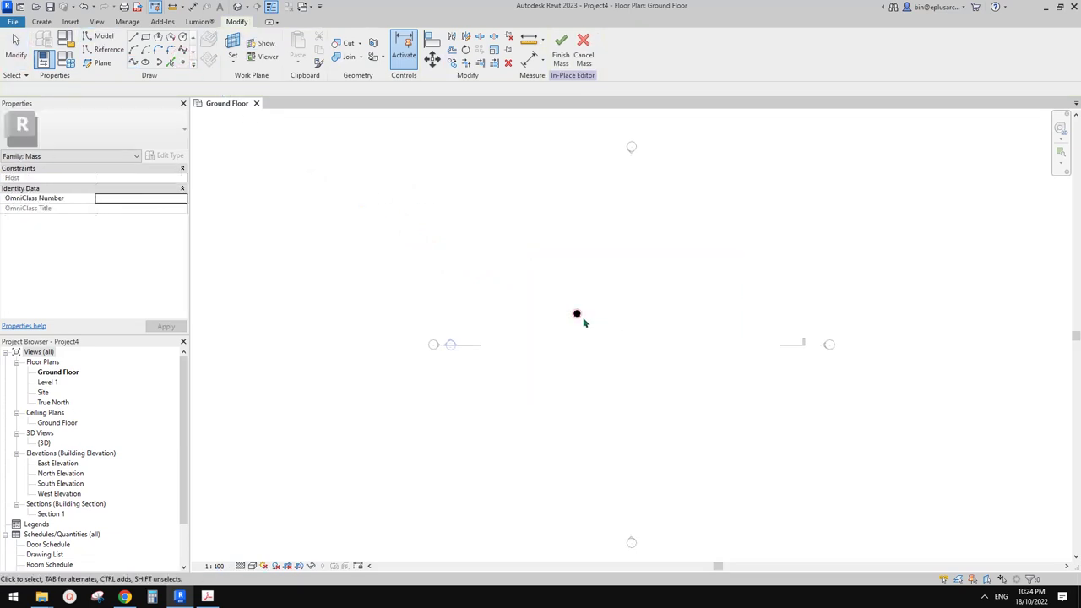
click(578, 315)
key(c)
key(o)
click(577, 313)
click(766, 314)
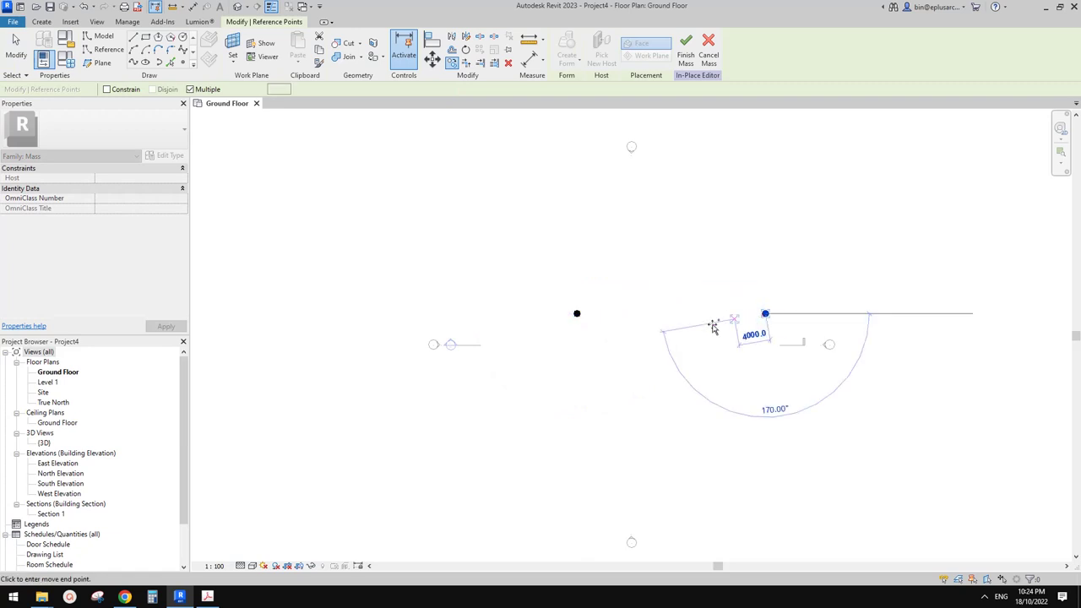
key(Escape)
key(Escape)
Create a spline through the two reference points.
scroll(591, 314, up, 1)
drag(540, 285, 832, 355)
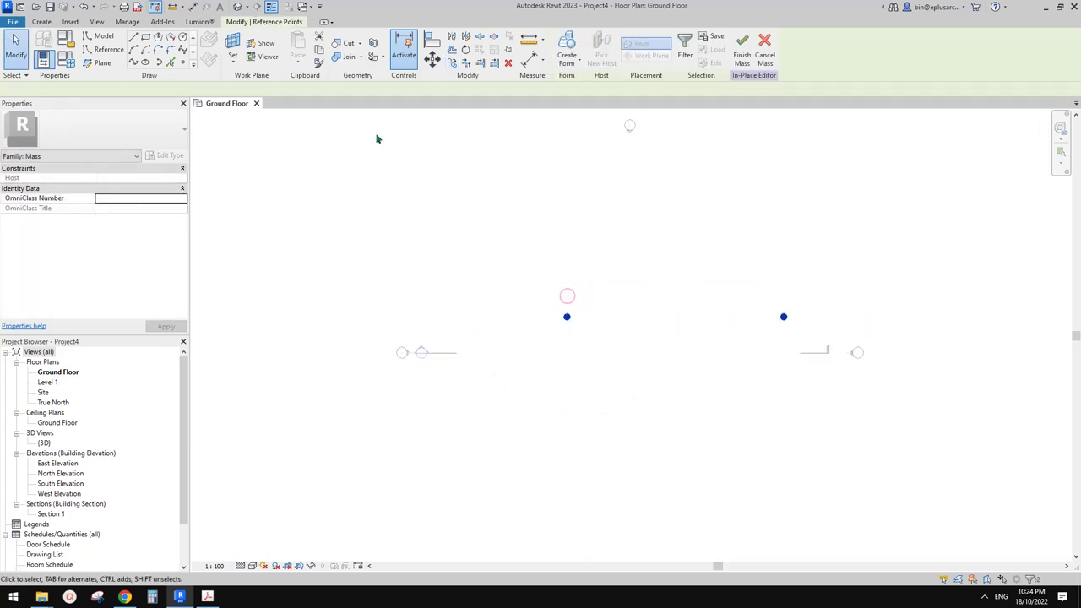
click(135, 63)
click(708, 282)
Host a reference point at the midpoint of the line between the two end points.
middle_drag(707, 282, 702, 288)
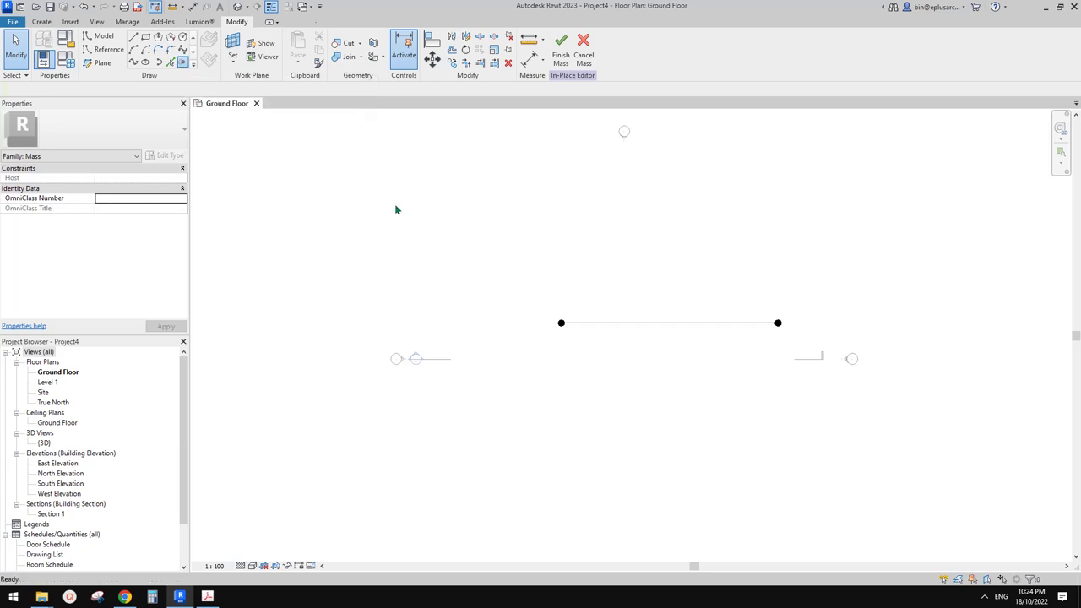
click(669, 323)
key(Escape)
Open the default 3D view and turn the line through the points into a reference line.
click(239, 7)
mouse_move(584, 193)
shift+middle_down()
mouse_move(598, 200)
mouse_move(601, 187)
shift+middle_up()
scroll(620, 325, up, 3)
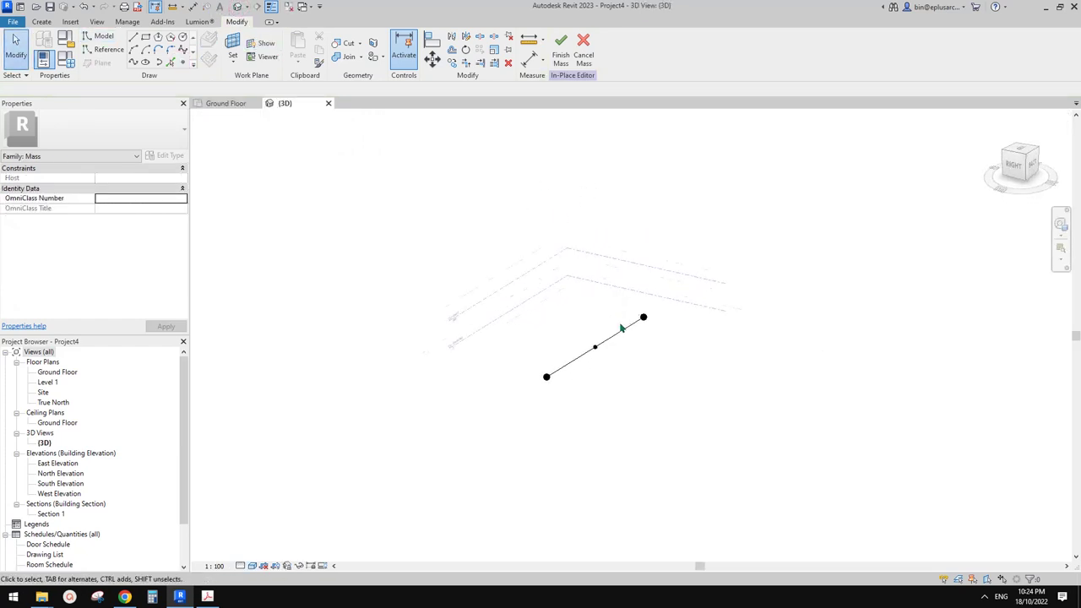
shift+middle_drag(620, 326, 571, 378)
click(591, 348)
click(97, 260)
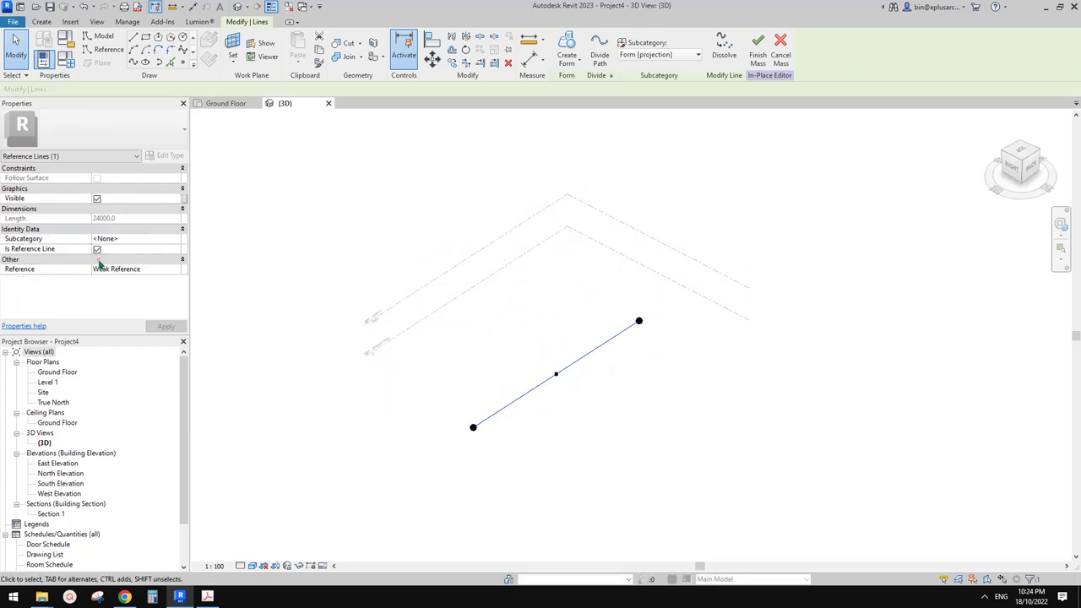
click(391, 273)
Set the midpoint reference point's horizontal plane as work plane and place a new reference point at its centre.
click(183, 62)
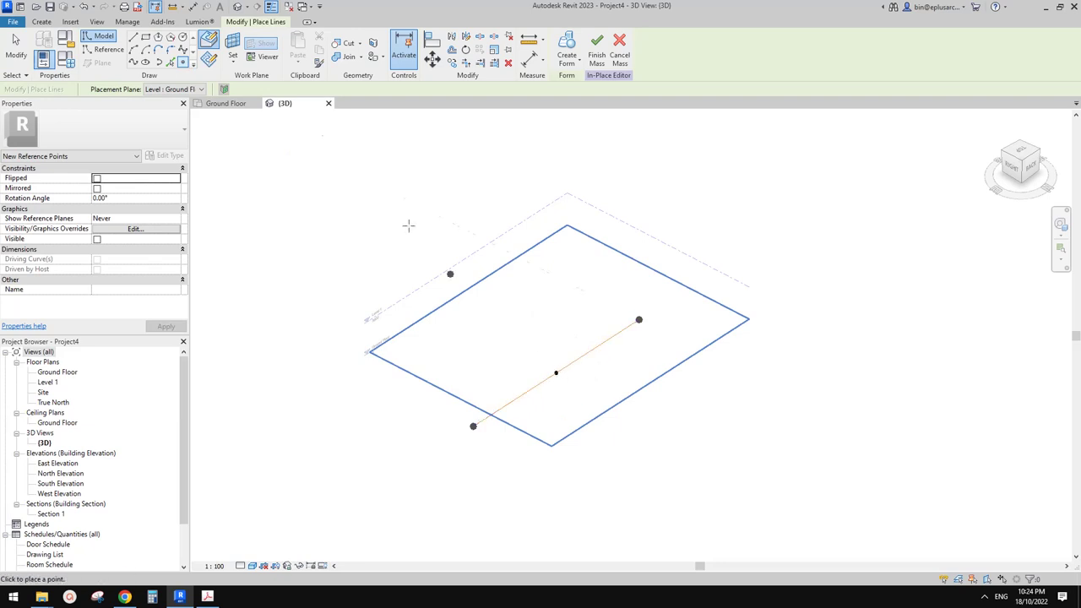
click(235, 45)
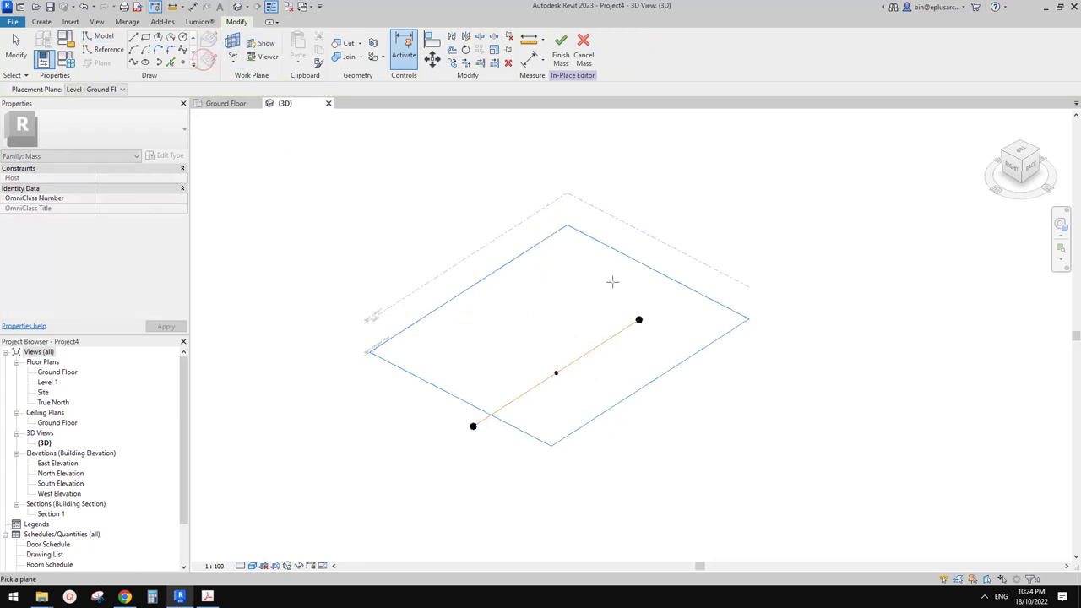
click(557, 373)
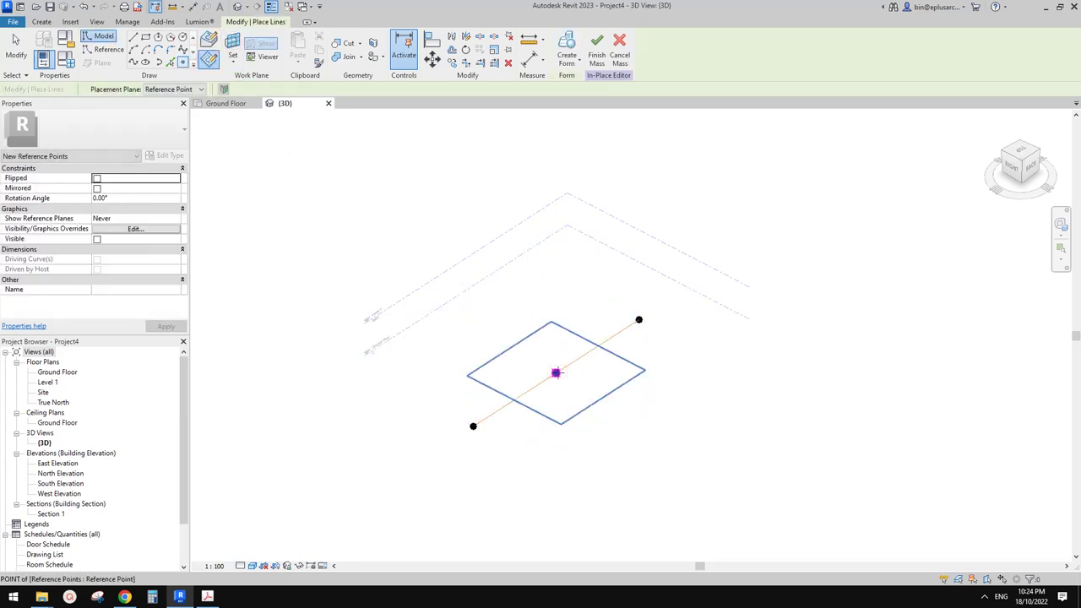
click(556, 373)
click(580, 336)
key(Escape)
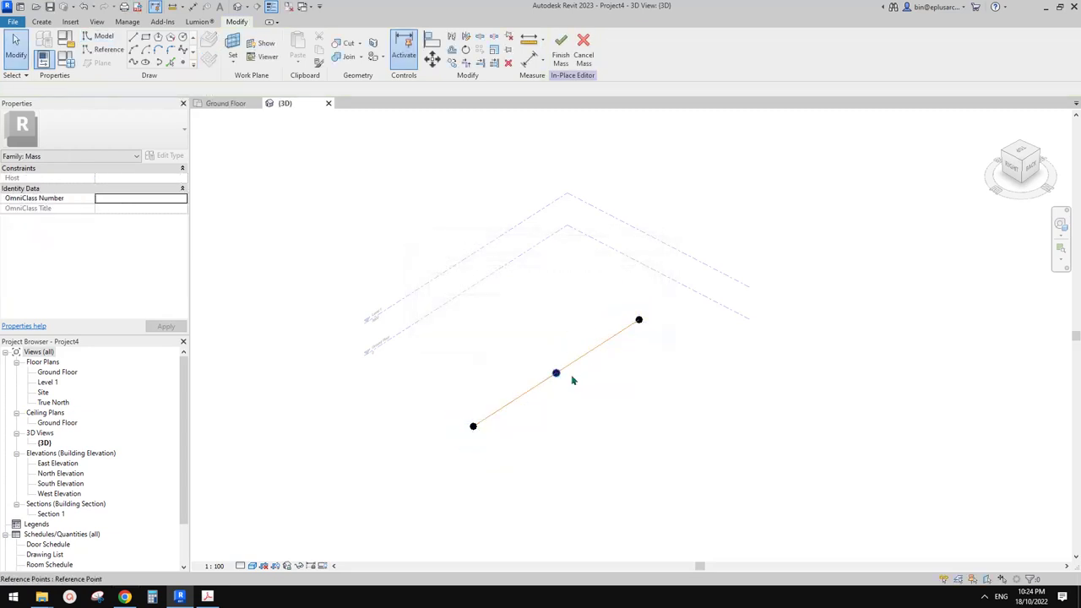
Offset the new reference point vertically from the line's midpoint by about 6790 mm.
click(556, 372)
drag(558, 400, 563, 437)
key(Escape)
Set the rotation angle of the hosted midpoint reference point to 180° to flip the offset point above the line.
drag(545, 357, 579, 386)
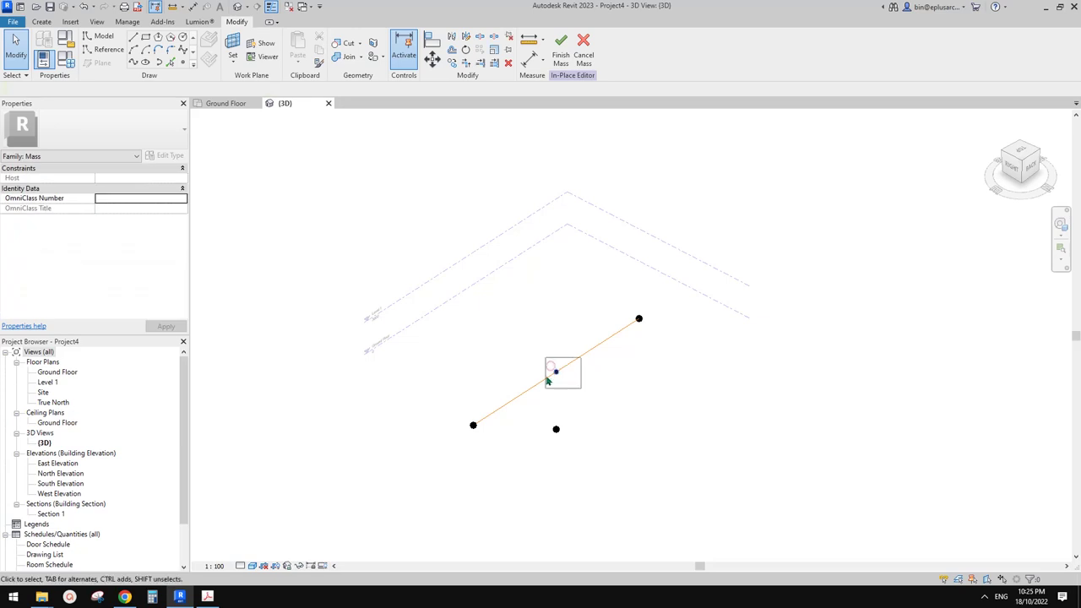
click(123, 198)
text(180.00)
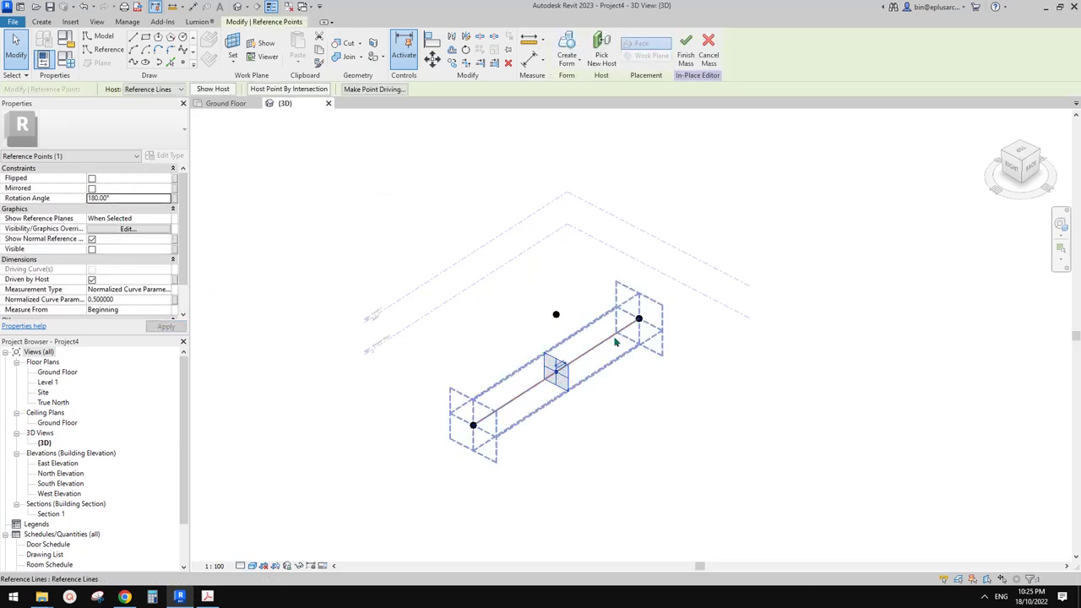
key(Escape)
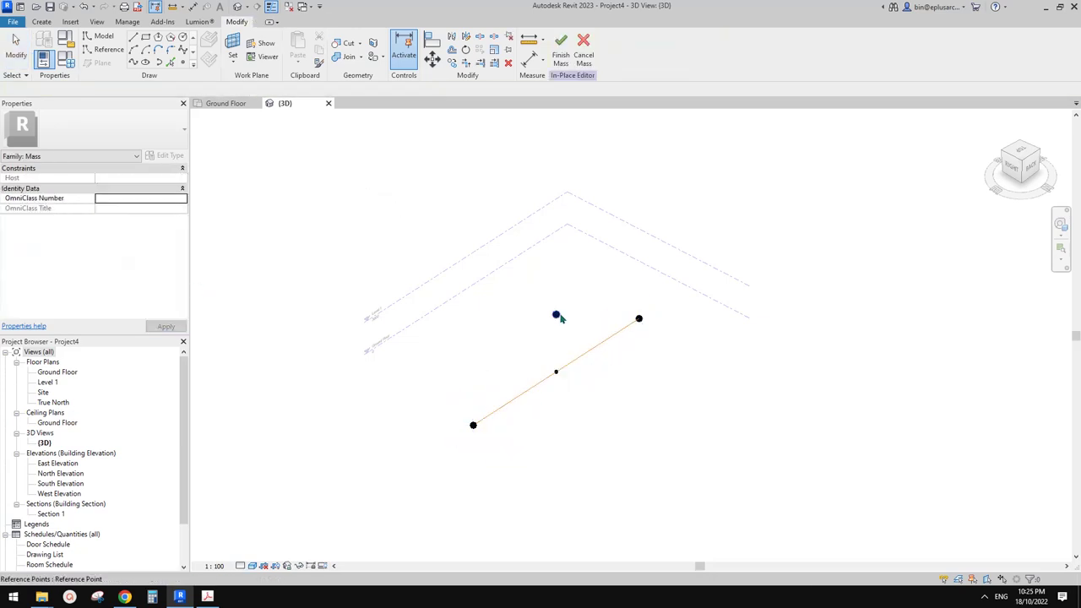
Lower the raised reference point above the line's midpoint by setting its offset to 3000 mm.
click(558, 315)
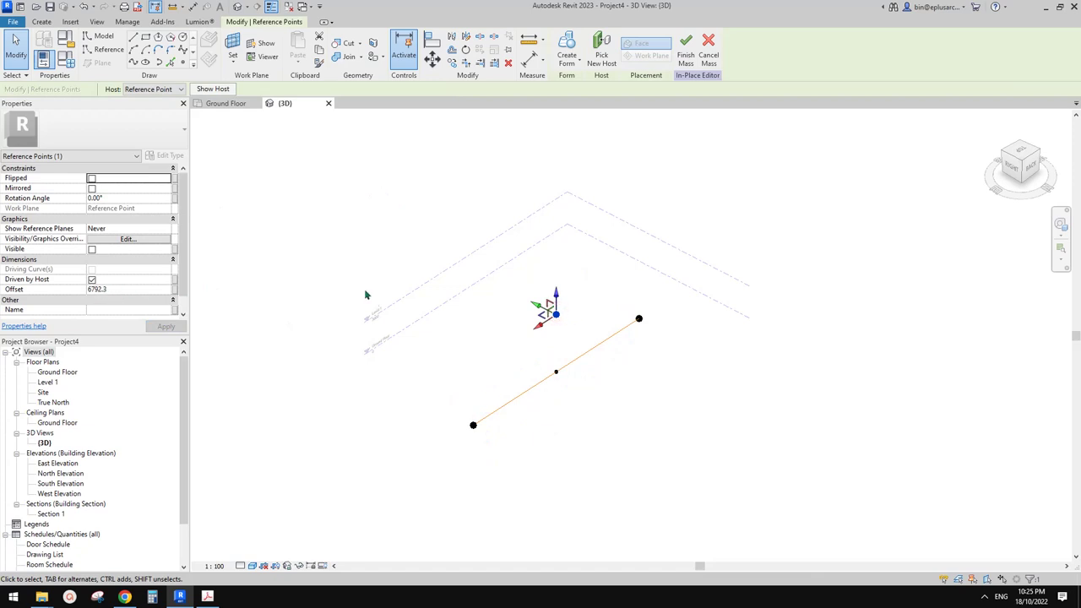
middle_drag(366, 295, 440, 287)
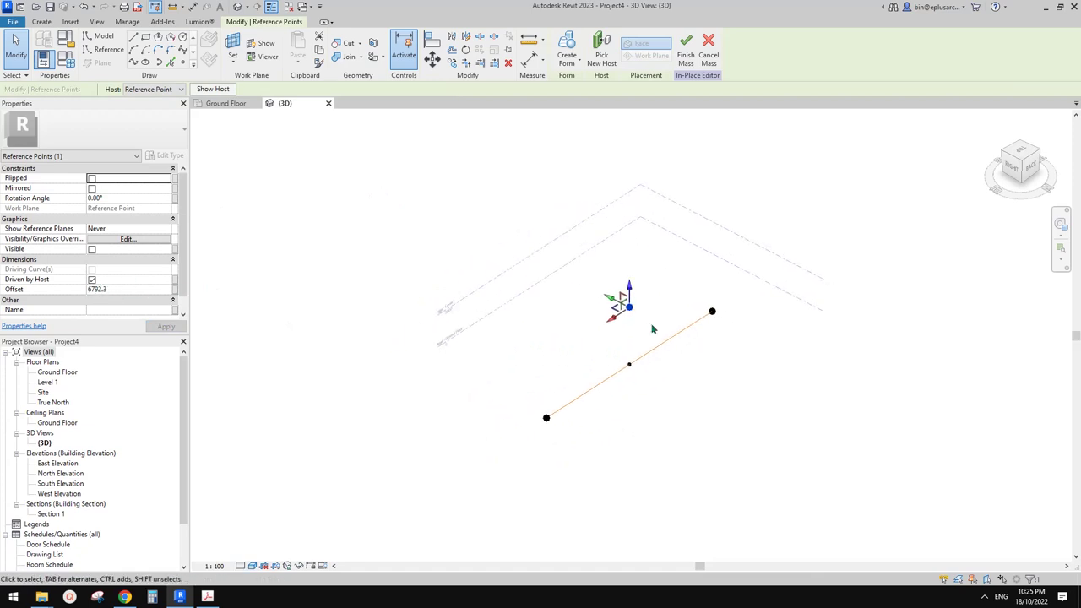
shift+middle_drag(653, 329, 636, 306)
scroll(635, 303, up, 1)
drag(629, 290, 631, 331)
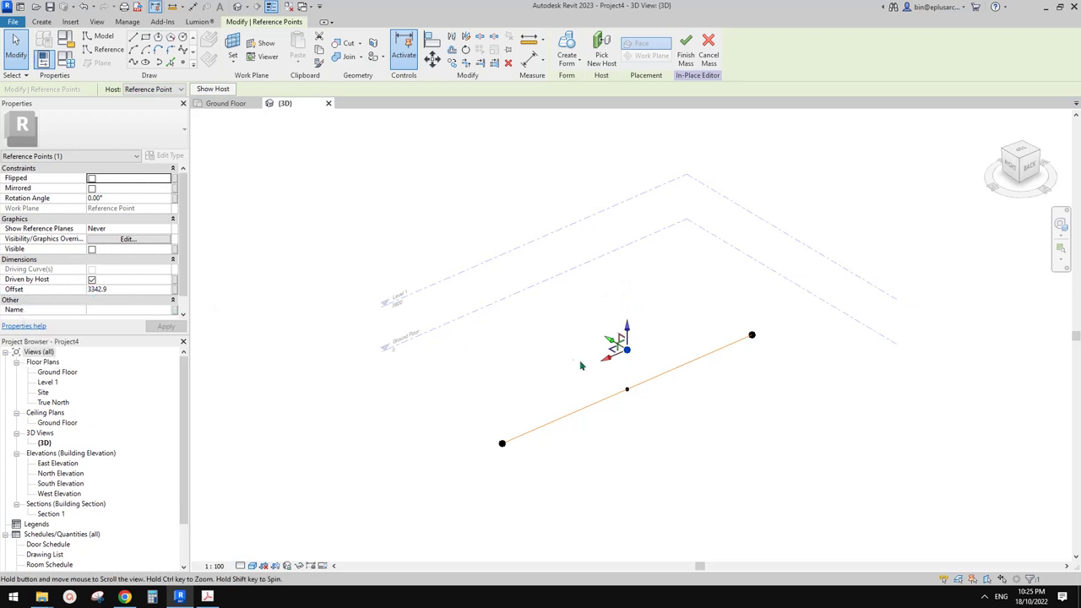
middle_drag(582, 367, 573, 364)
click(127, 289)
text(3000)
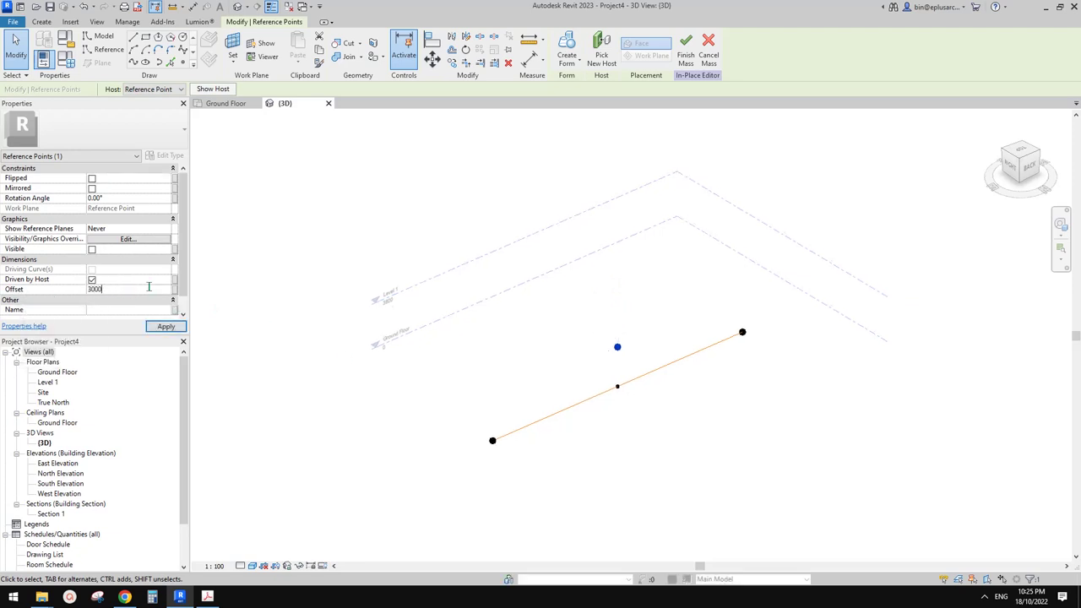
text(3000)
key(Return)
scroll(619, 355, up, 1)
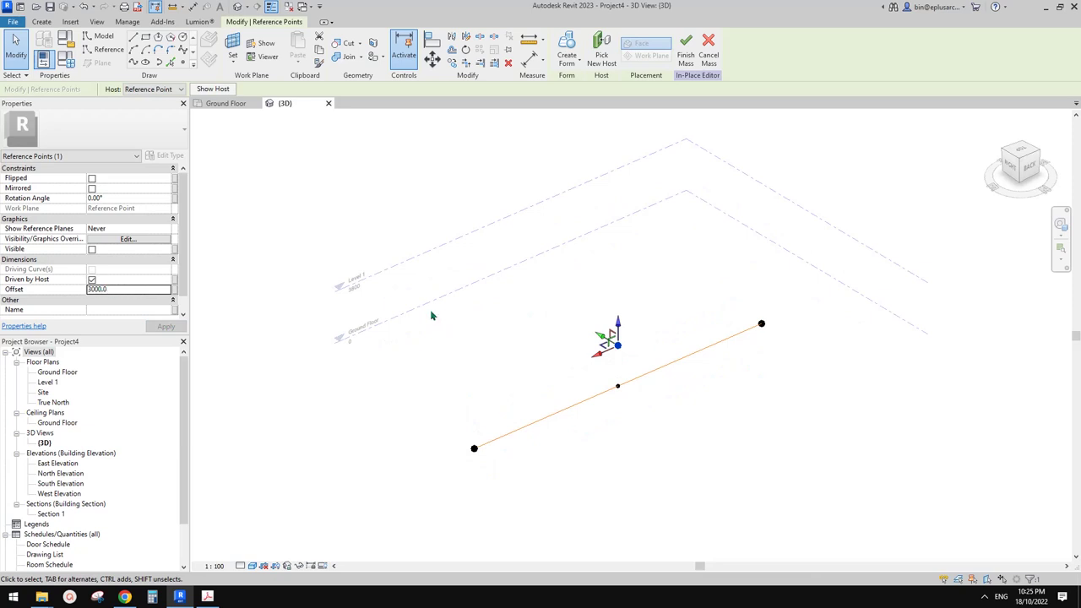
Set the raised point's vertical plane parallel to the line as work plane and place a reference point on the raised point.
shift+middle_drag(433, 316, 507, 287)
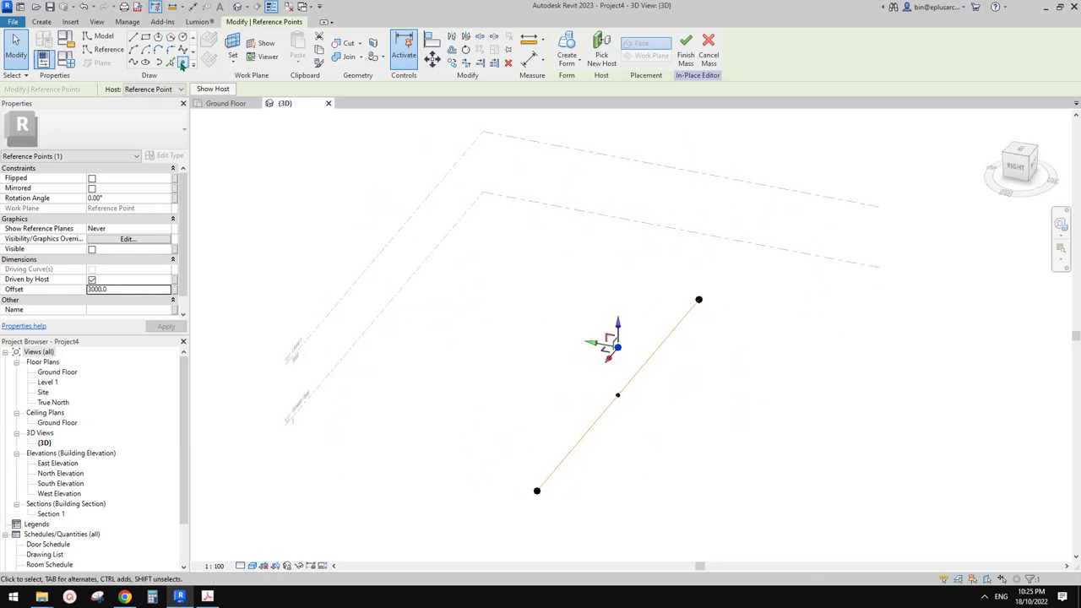
click(182, 63)
click(235, 51)
shift+middle_drag(642, 334, 610, 345)
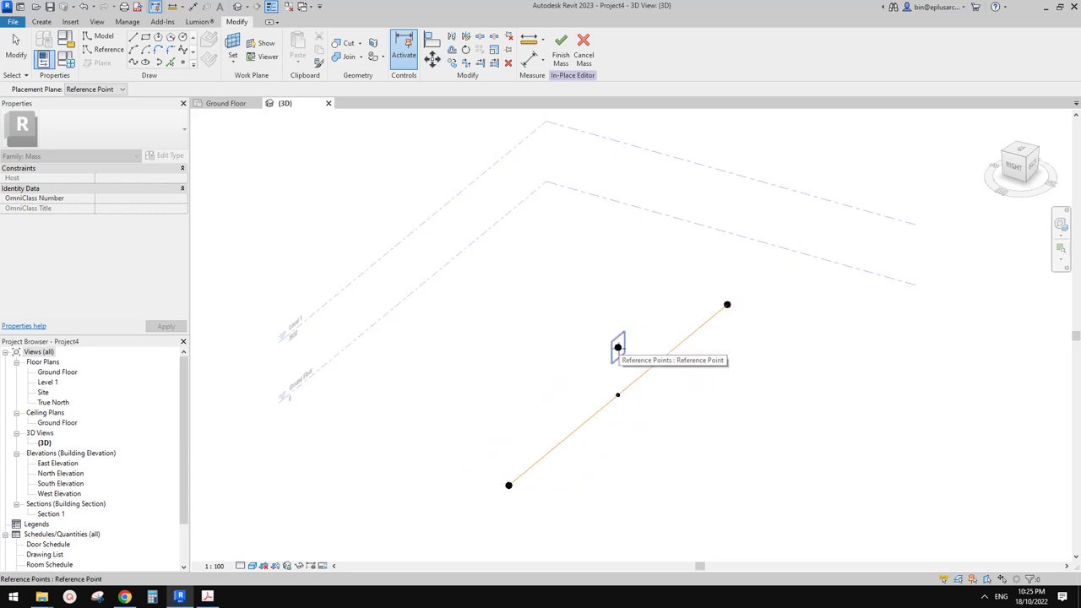
click(618, 347)
click(618, 347)
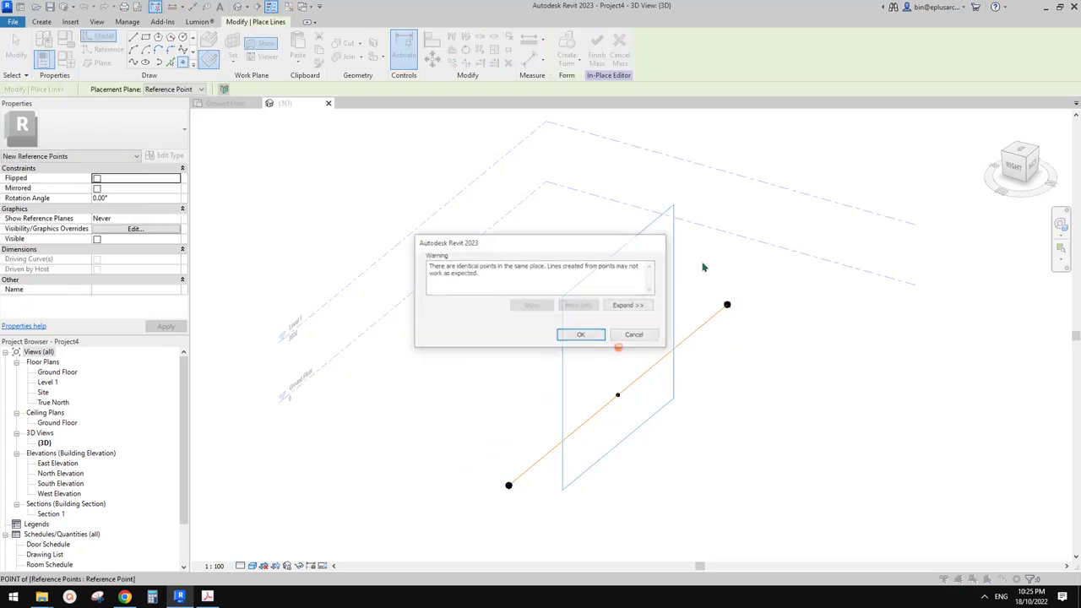
click(599, 335)
key(Escape)
Move the newly hosted reference point sideways from the raised point and set its offset to 3000 mm.
click(618, 347)
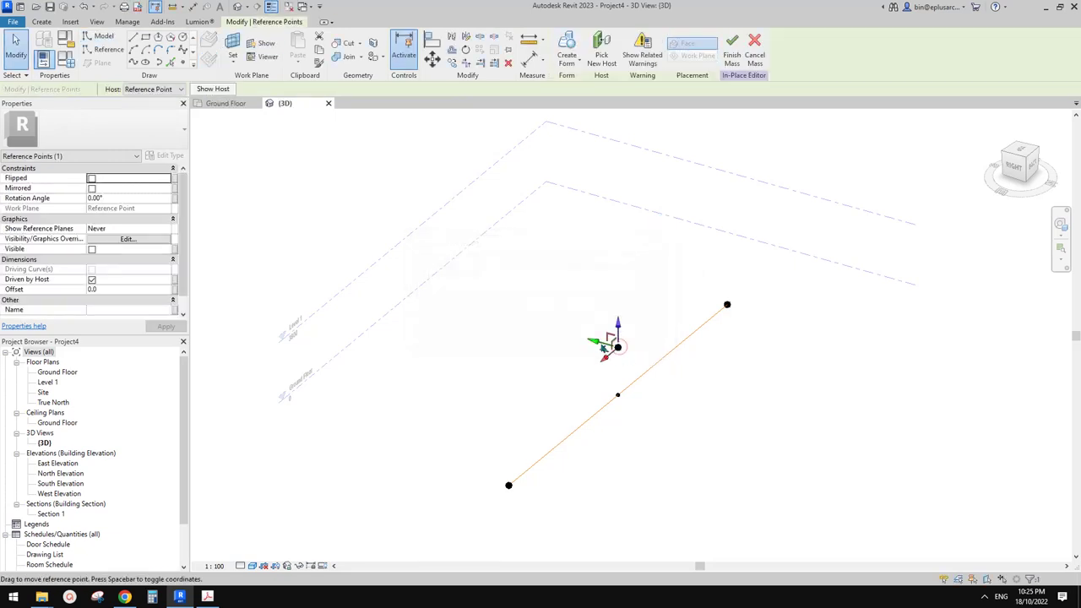
drag(594, 342, 549, 331)
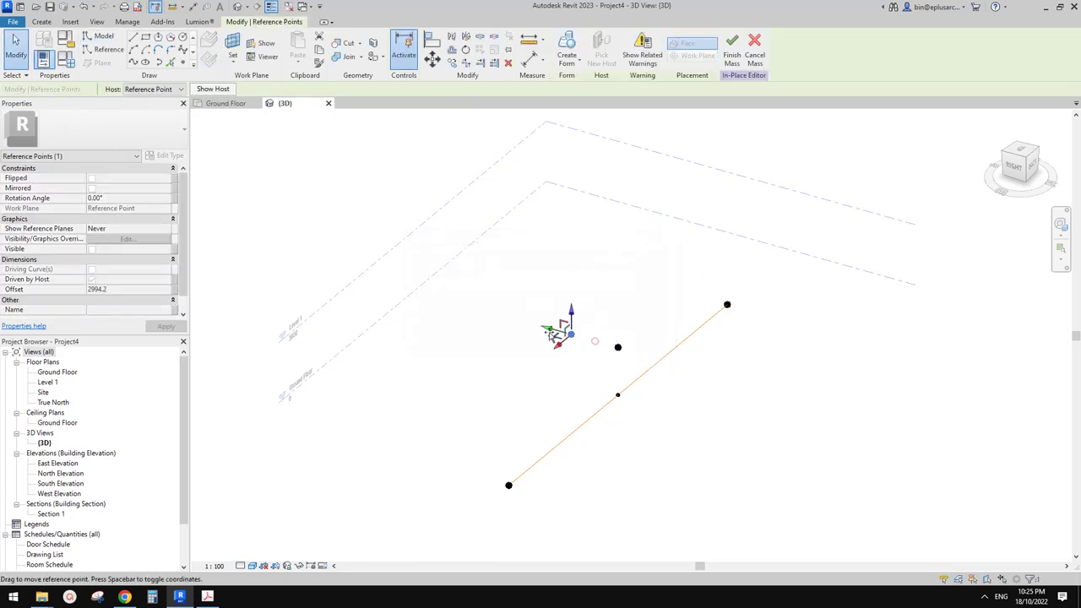
click(118, 289)
text(3000.0)
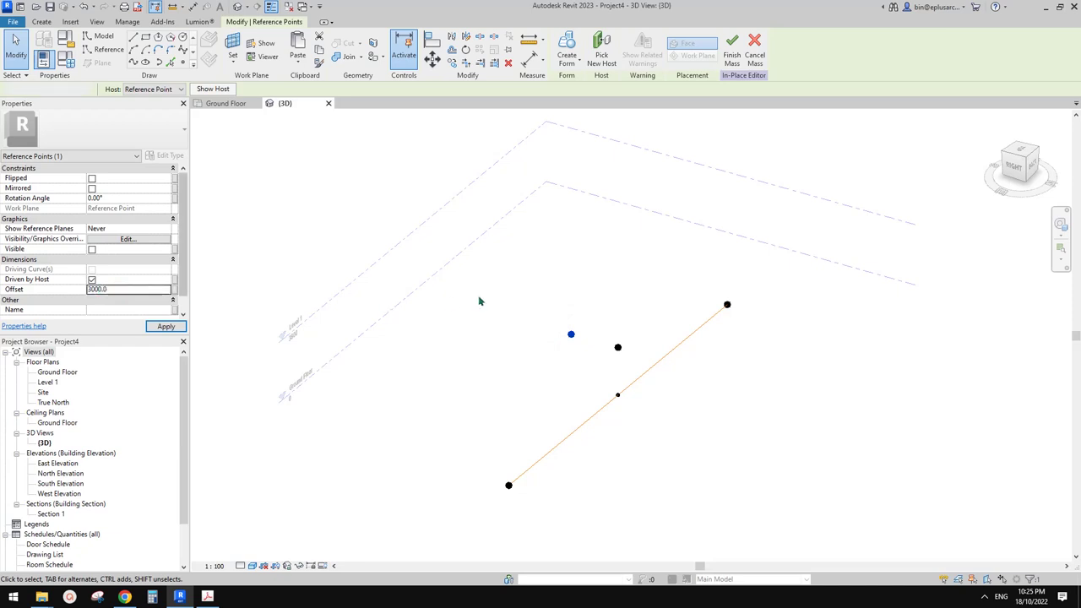
Place another reference point at the raised point's centre, hosted on the same vertical plane parallel to the line.
click(183, 65)
click(233, 47)
click(618, 348)
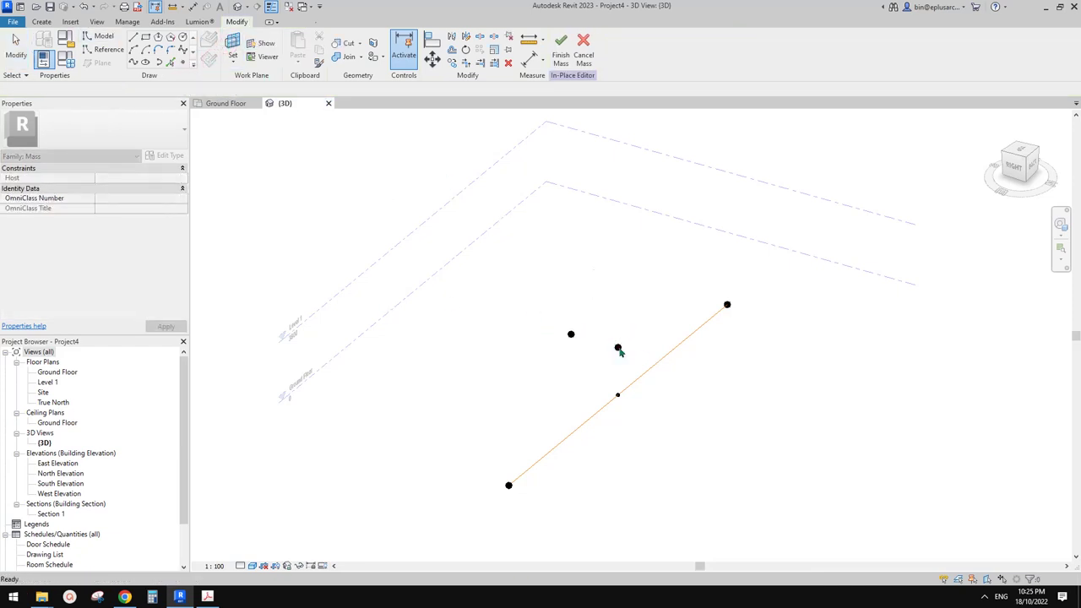
click(619, 348)
click(584, 333)
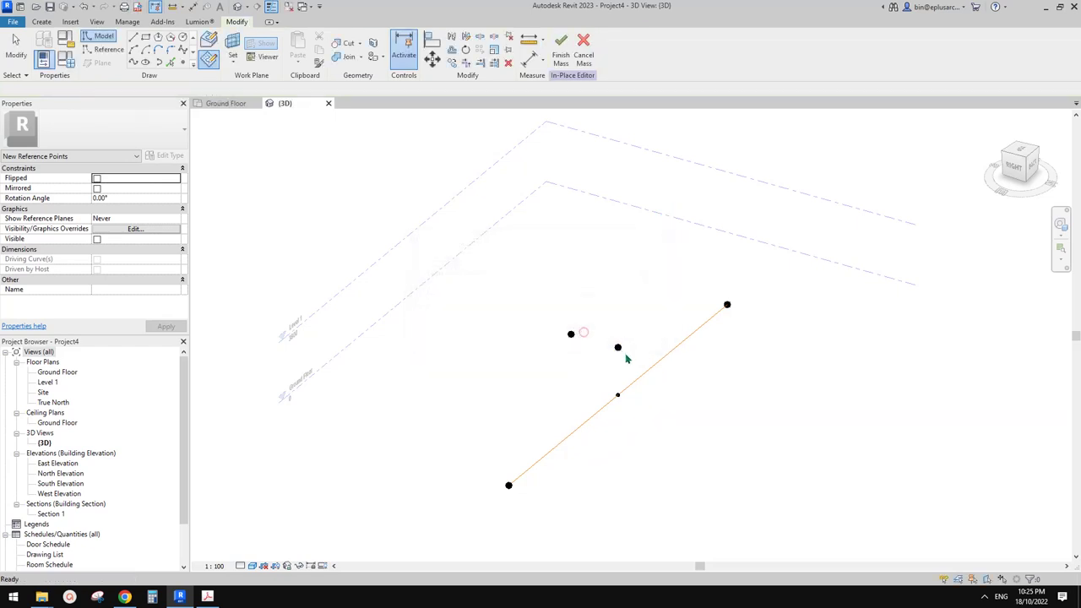
key(Escape)
Move the second hosted point to the opposite side of the raised point and set its offset to -3000 mm.
click(618, 348)
drag(596, 341, 655, 359)
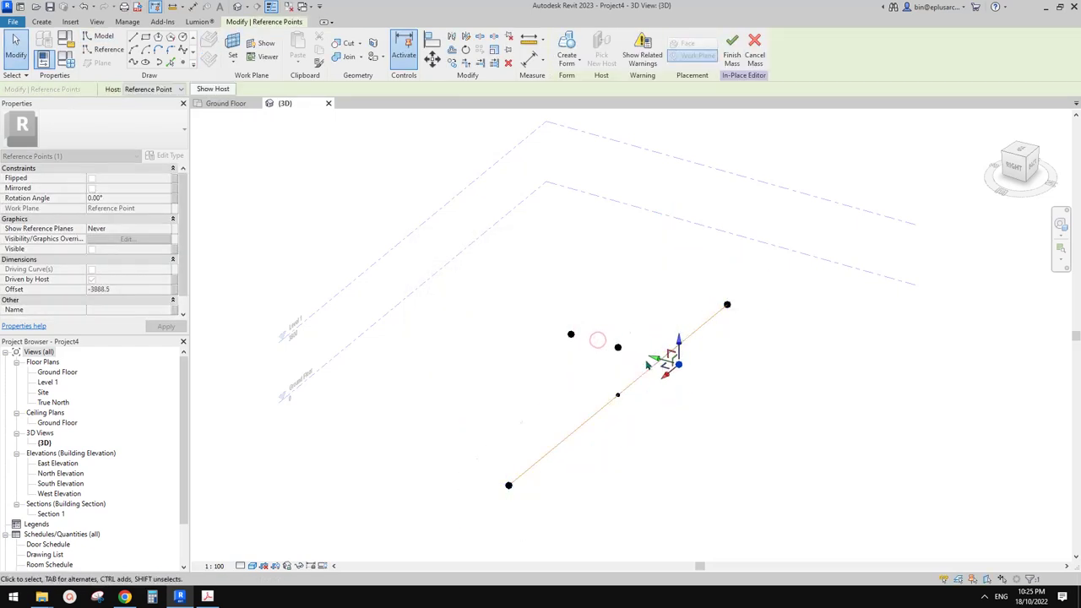
click(127, 292)
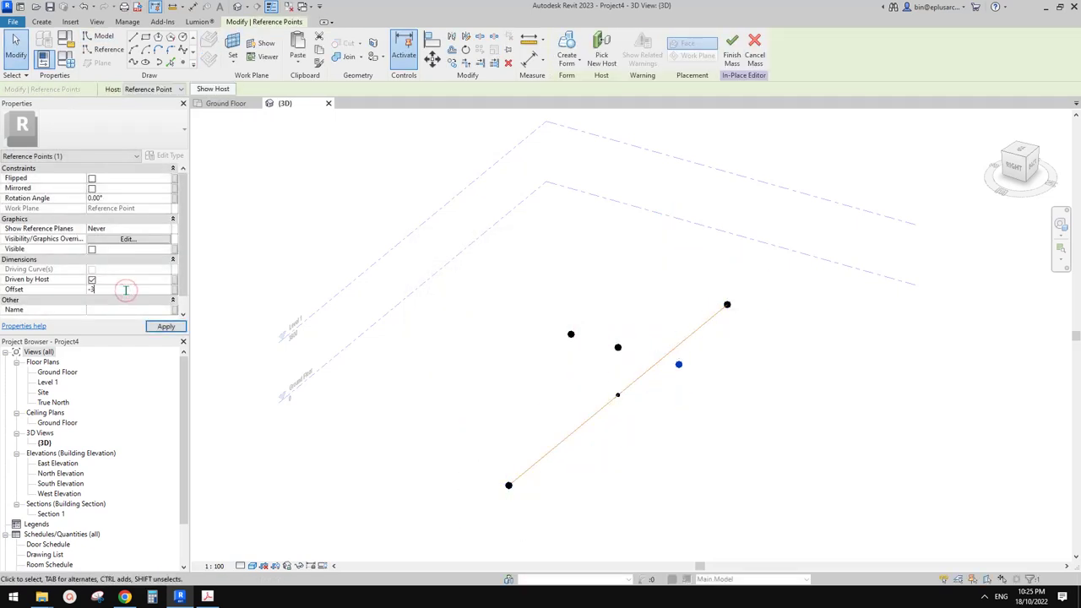
key(Return)
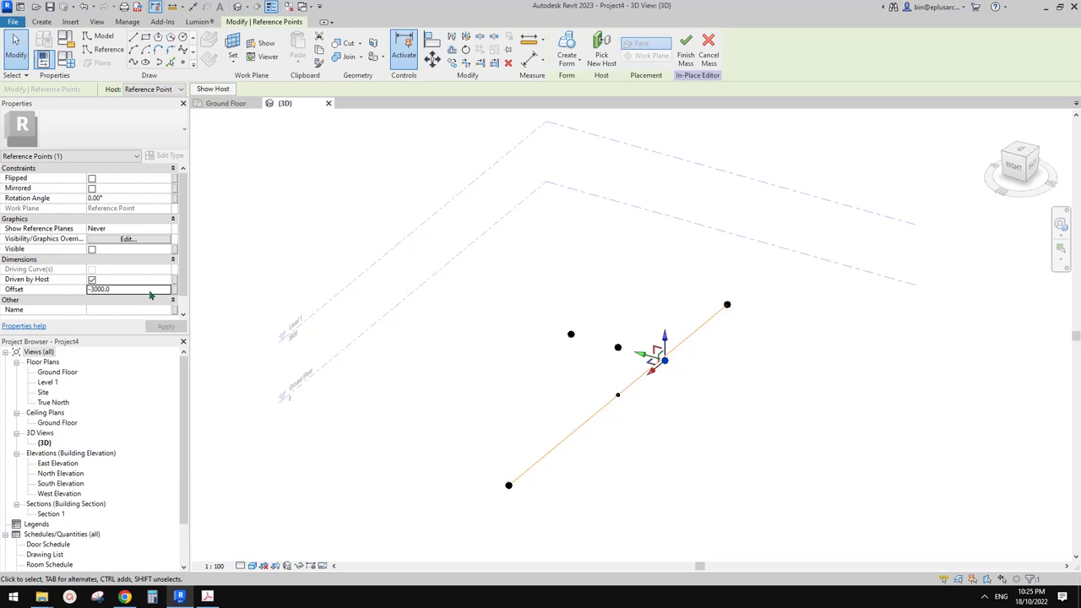
Create a spline through the line's two end points and the side point offset by 3000 mm.
middle_drag(577, 335, 568, 333)
click(584, 352)
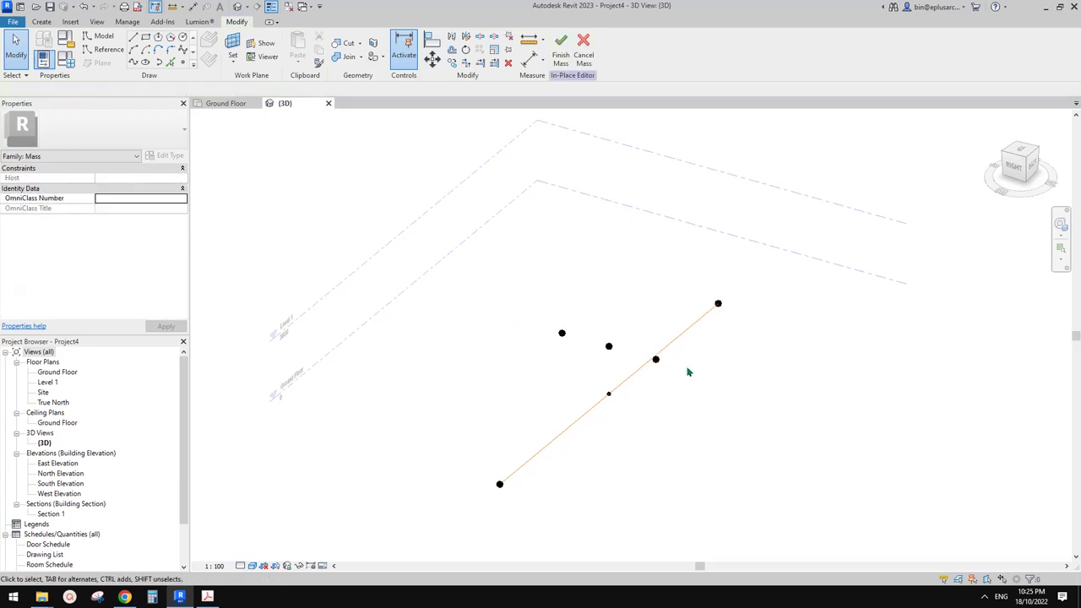
shift+middle_drag(614, 368, 569, 365)
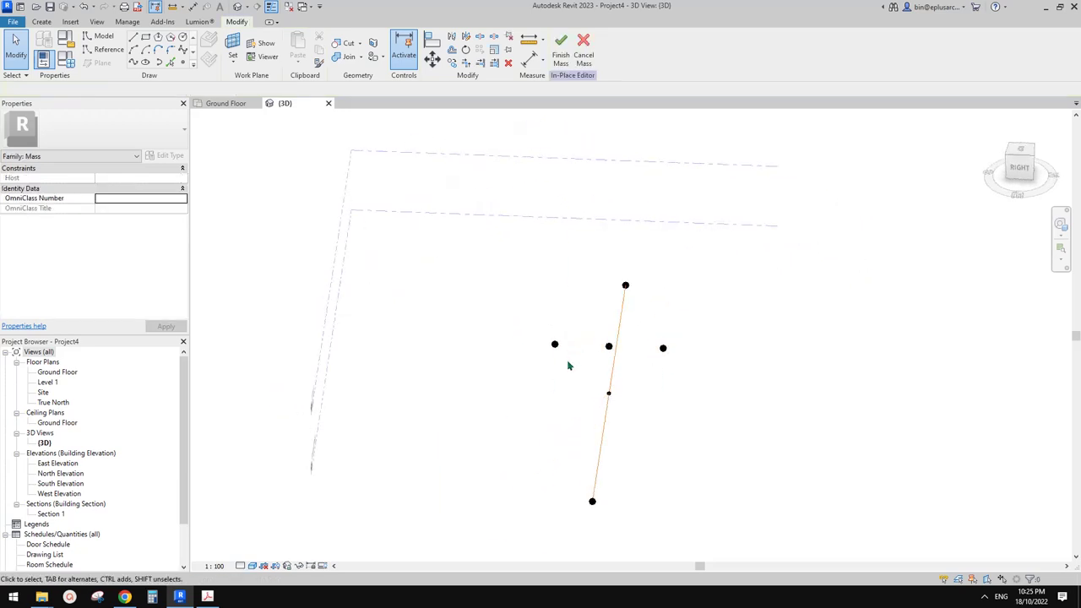
click(555, 345)
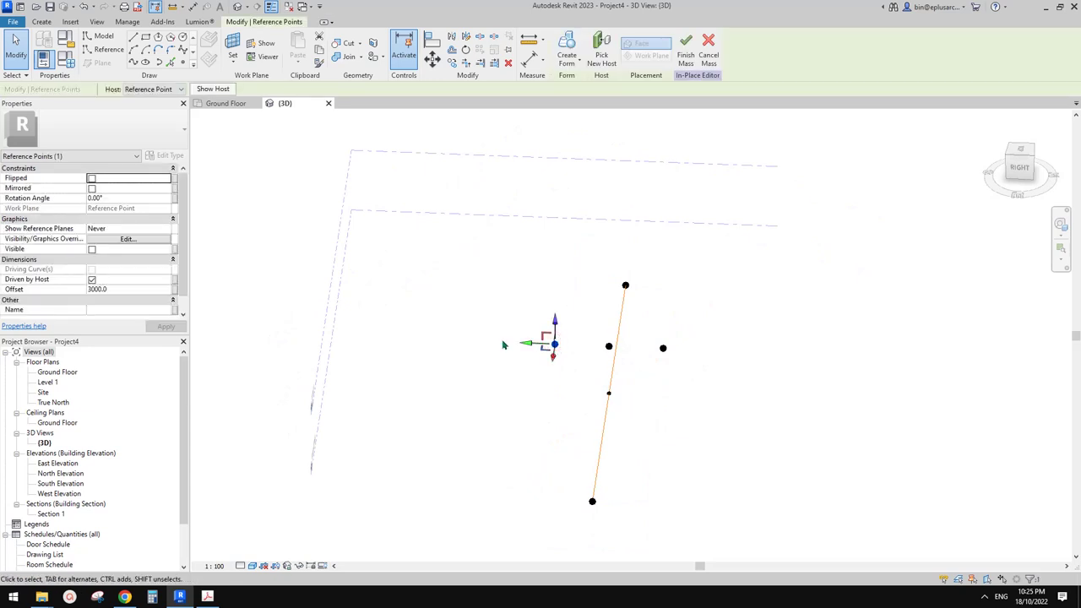
shift+middle_drag(674, 358, 605, 354)
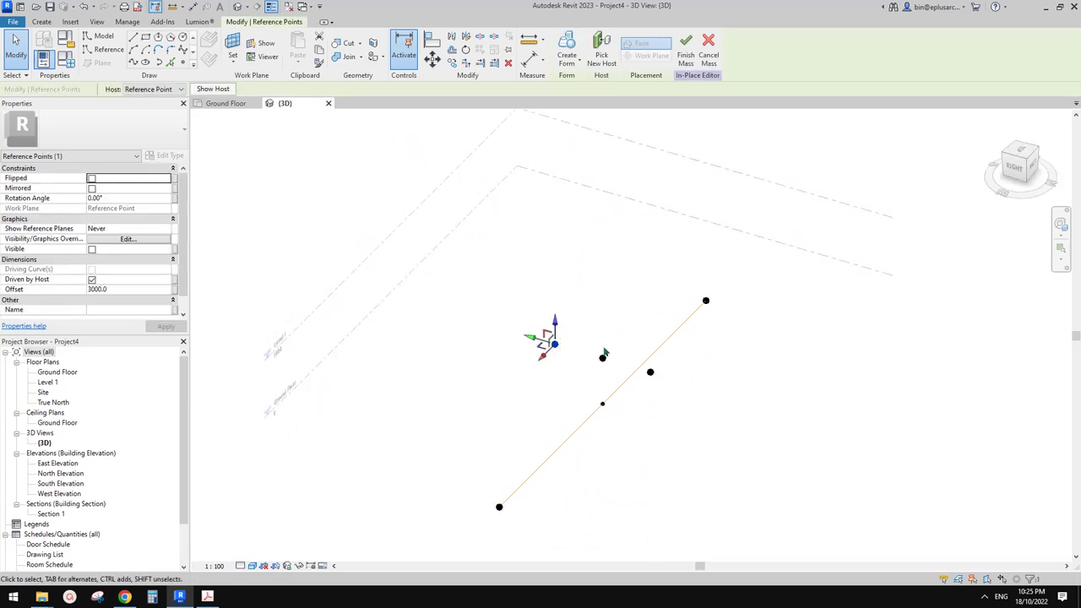
key(Escape)
drag(684, 286, 729, 310)
drag(525, 326, 567, 360)
ctrl+drag(468, 478, 531, 500)
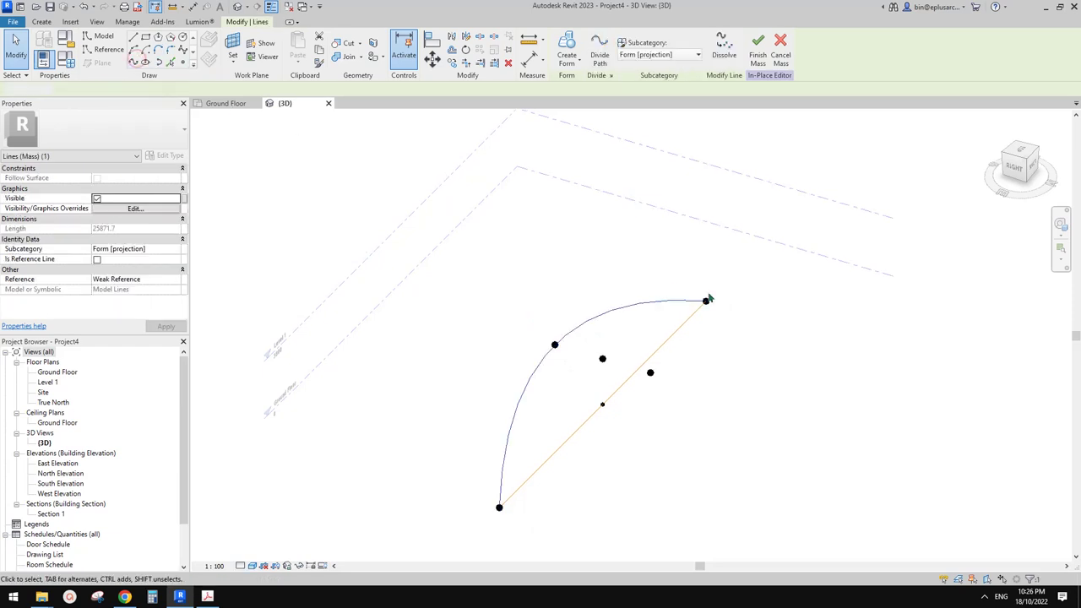
Create a second spline through both end points and the opposite side point to close the lens outline.
drag(678, 268, 731, 323)
ctrl+drag(478, 486, 535, 533)
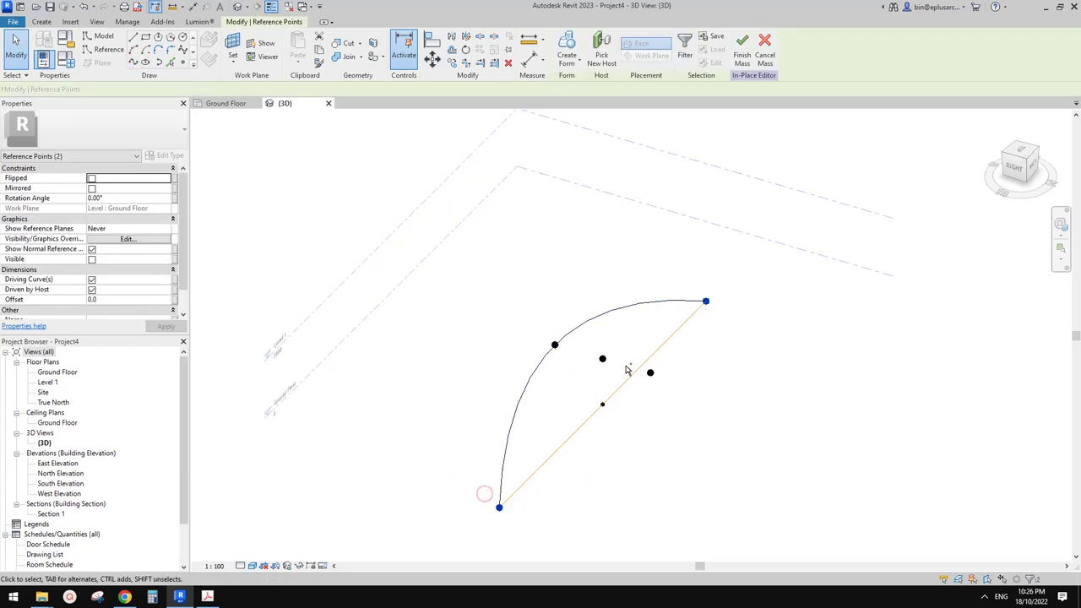
ctrl+drag(631, 357, 674, 402)
middle_drag(568, 327, 569, 328)
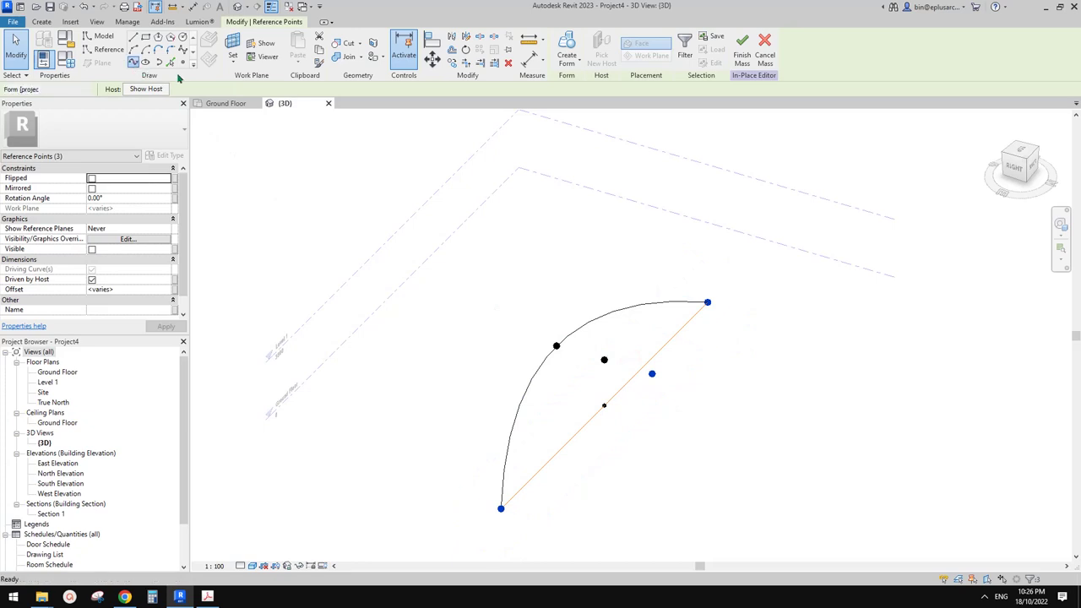
click(654, 228)
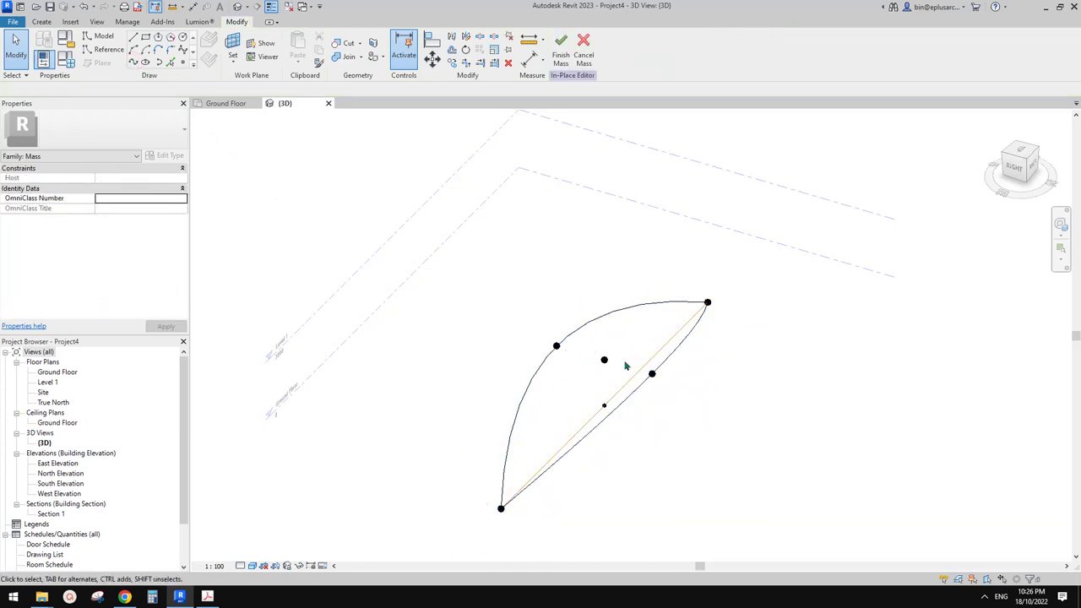
Turn the two curved splines of the lens outline into reference lines.
shift+middle_drag(628, 367, 760, 263)
click(665, 384)
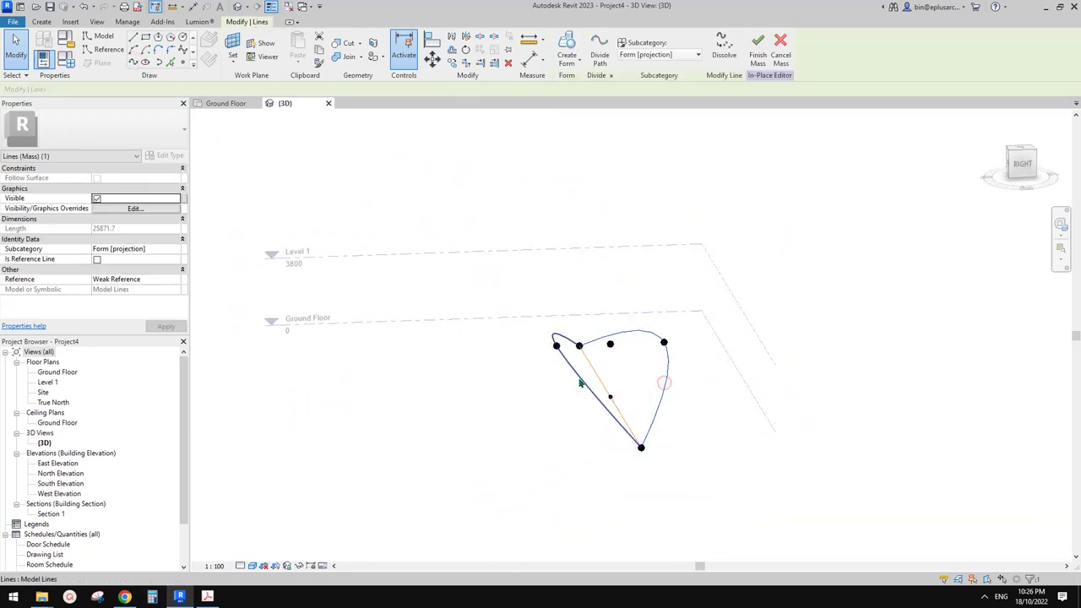
ctrl+click(579, 383)
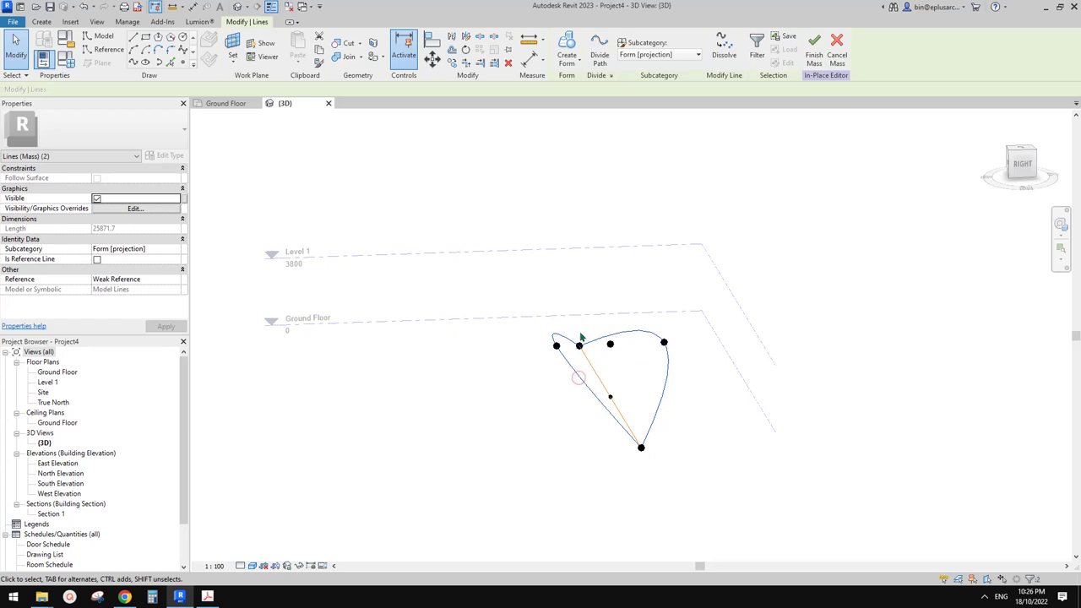
click(96, 259)
Try creating an extruded solid form from the two curved reference lines and delete it.
shift+middle_drag(511, 268, 610, 309)
click(625, 377)
shift+middle_drag(625, 377, 673, 392)
click(681, 300)
shift+middle_drag(701, 347, 756, 353)
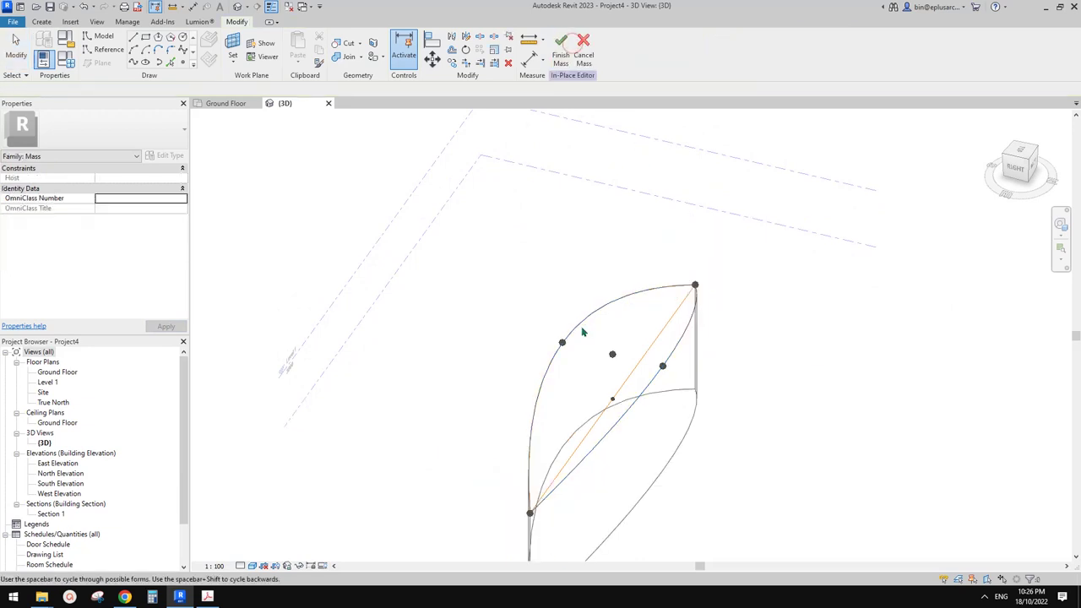
click(860, 335)
middle_drag(792, 420, 777, 288)
shift+middle_drag(700, 347, 678, 415)
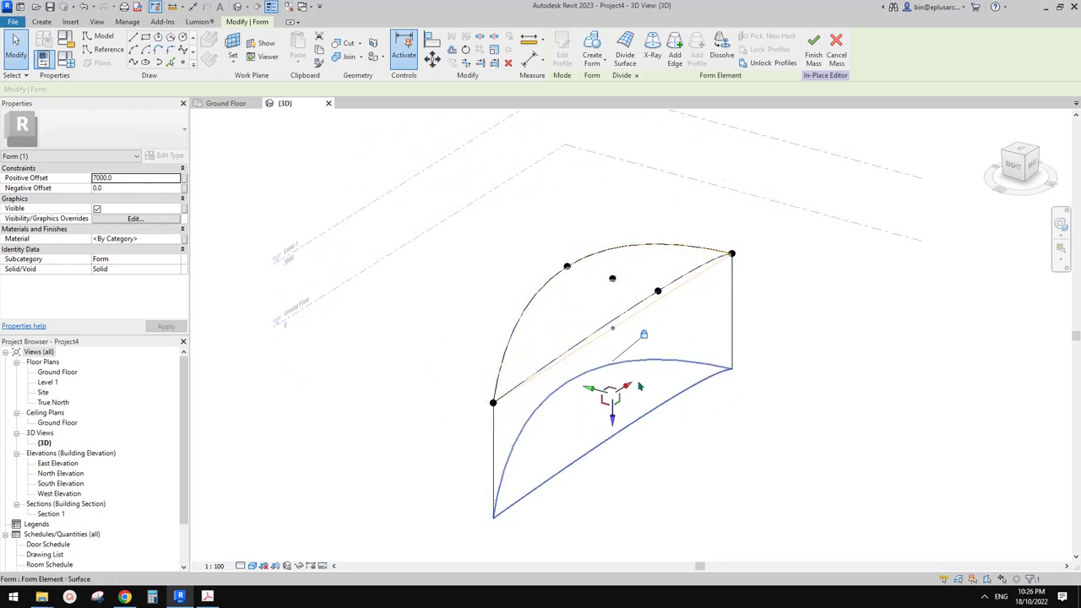
middle_drag(749, 401, 687, 397)
key(Delete)
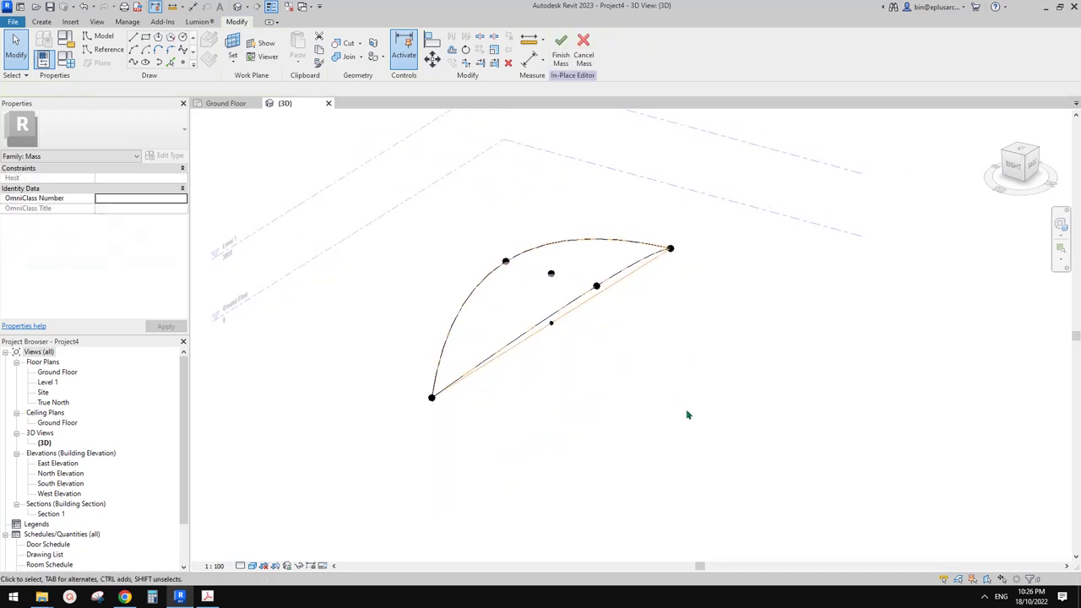
Create a thin surface form spanning the two curved reference lines.
shift+middle_drag(608, 379, 625, 431)
click(568, 313)
mouse_move(571, 318)
shift+middle_down()
mouse_move(718, 324)
mouse_move(691, 240)
mouse_move(440, 252)
mouse_move(572, 425)
mouse_move(574, 309)
shift+middle_up()
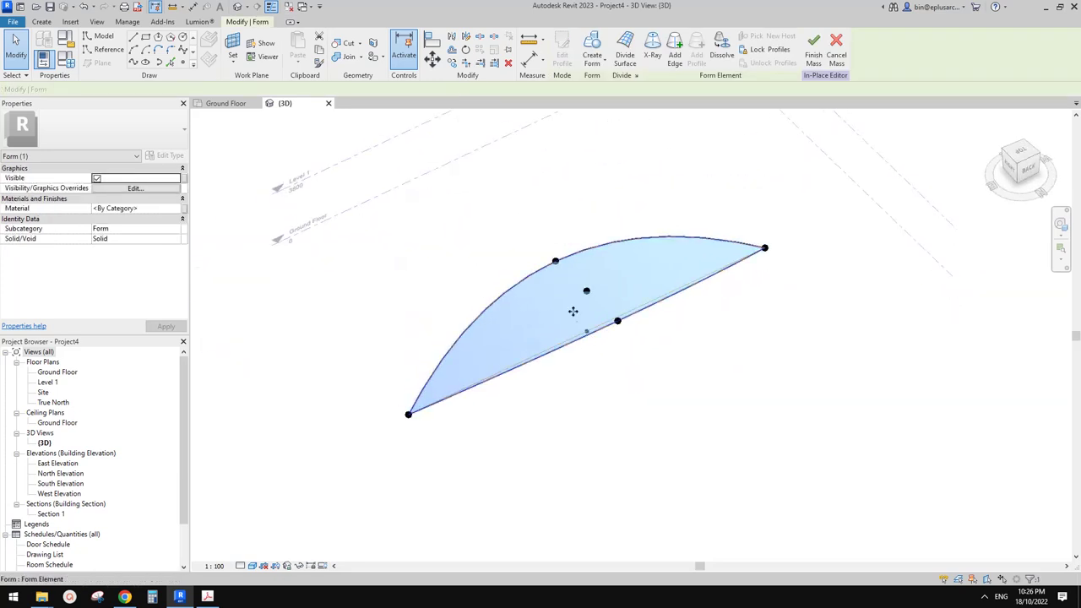
Divide the lens-shaped surface into a UV grid and compare it with the mullion roof image in the browser document.
click(125, 597)
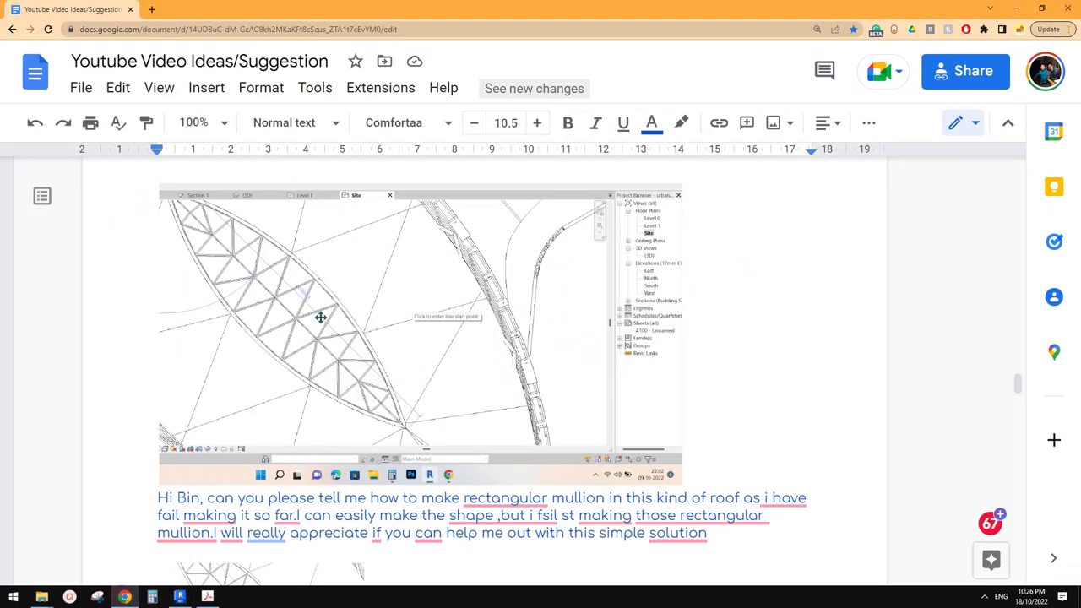
click(181, 598)
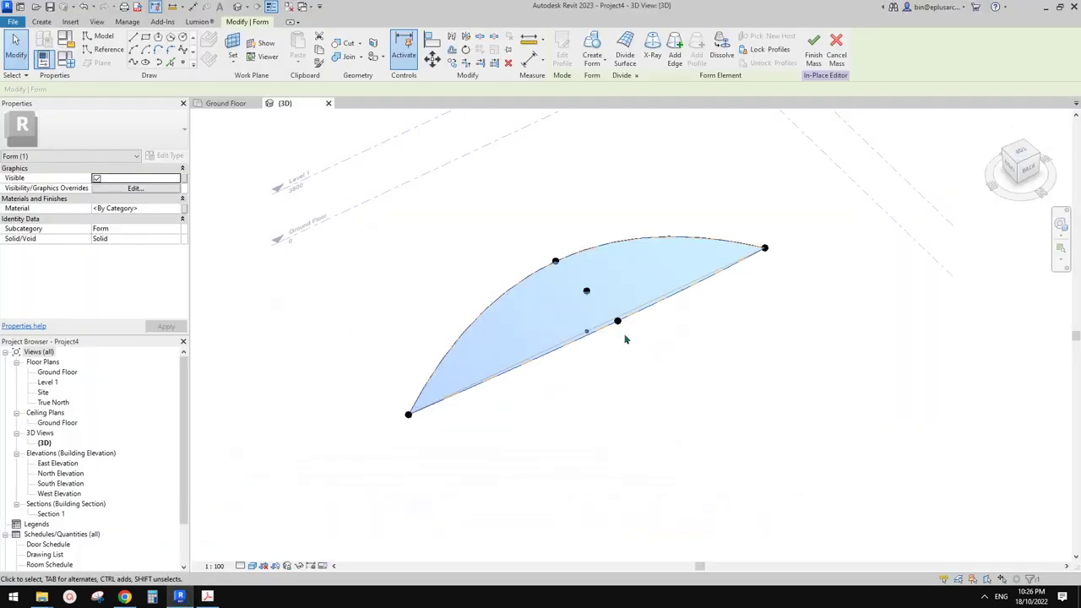
shift+middle_drag(625, 339, 603, 377)
click(629, 52)
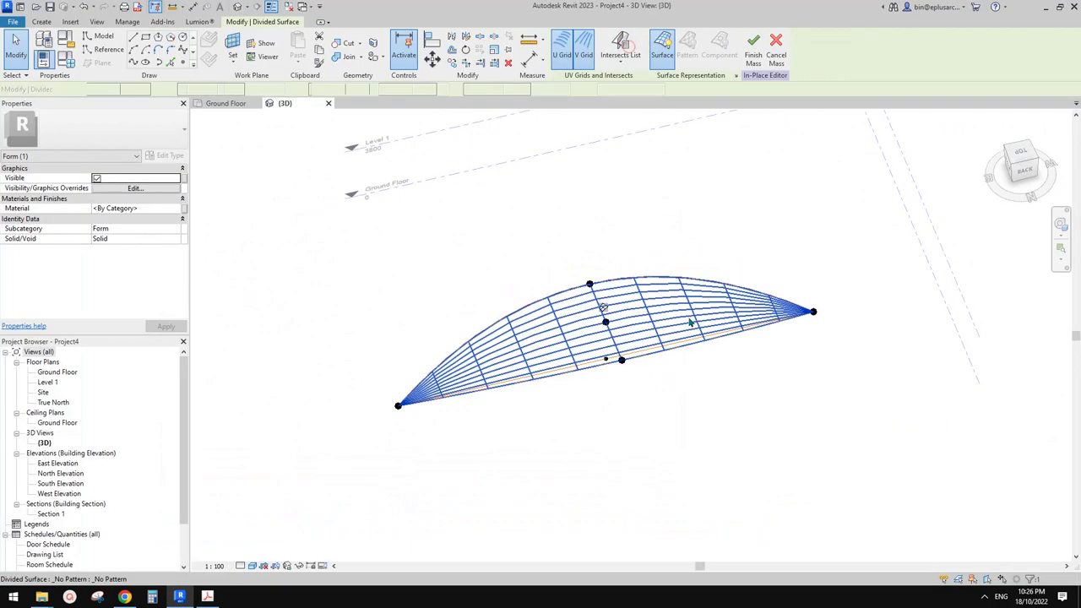
scroll(627, 318, up, 1)
shift+middle_drag(603, 489, 254, 579)
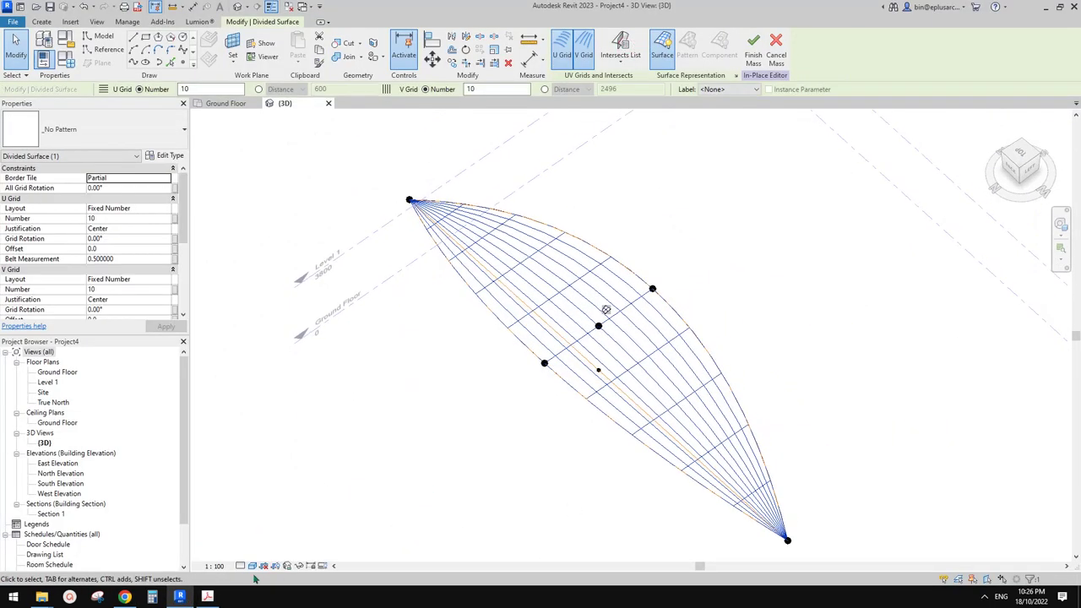
click(125, 597)
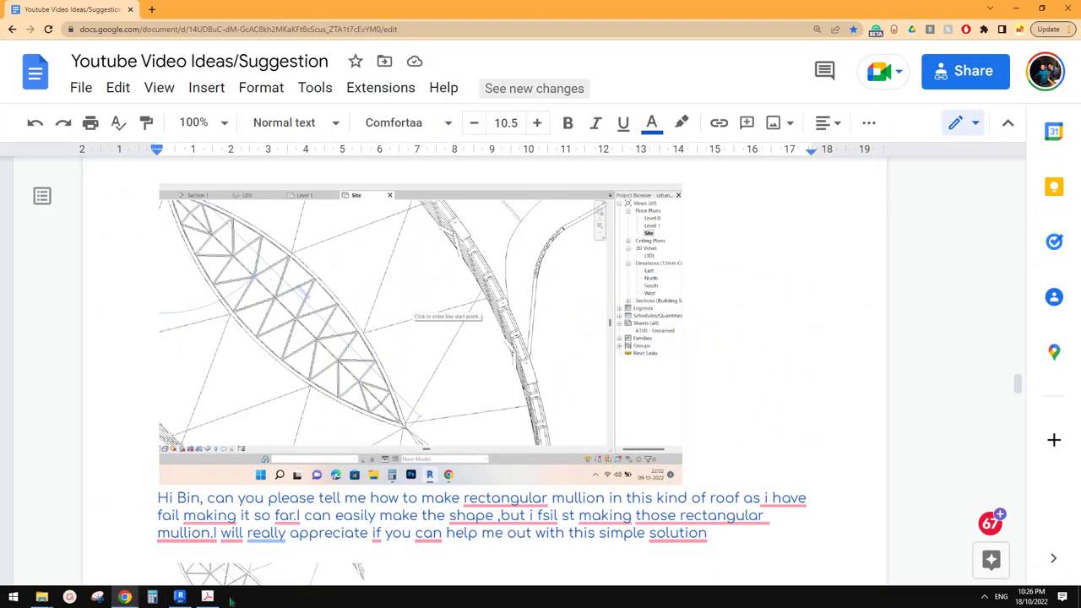
Return to Revit and apply the Triangle (flat) pattern to the divided lens surface.
click(182, 598)
middle_drag(572, 364, 574, 367)
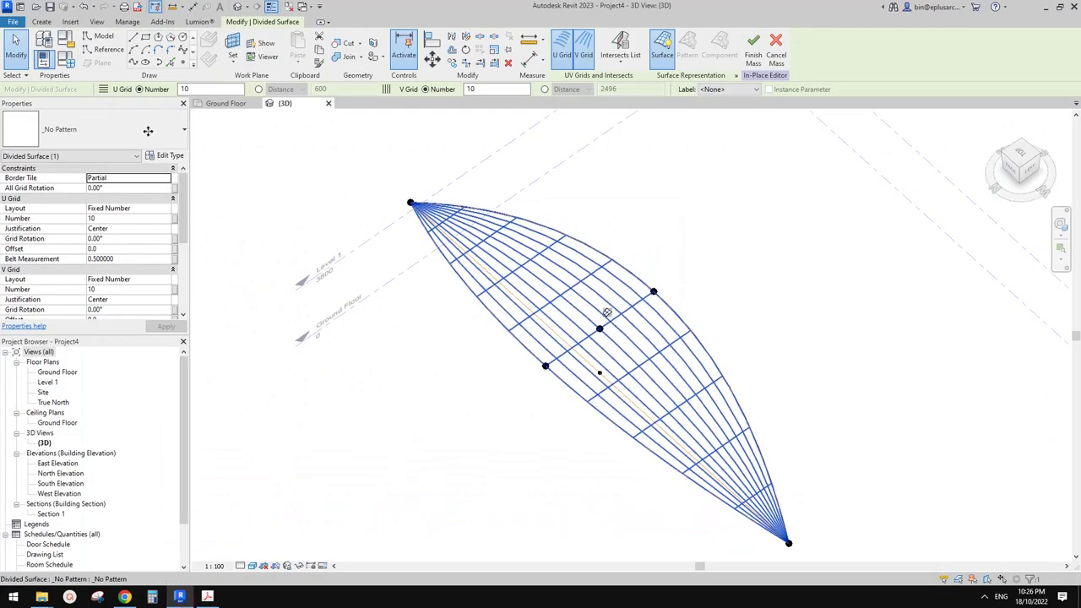
click(111, 132)
scroll(93, 331, down, 7)
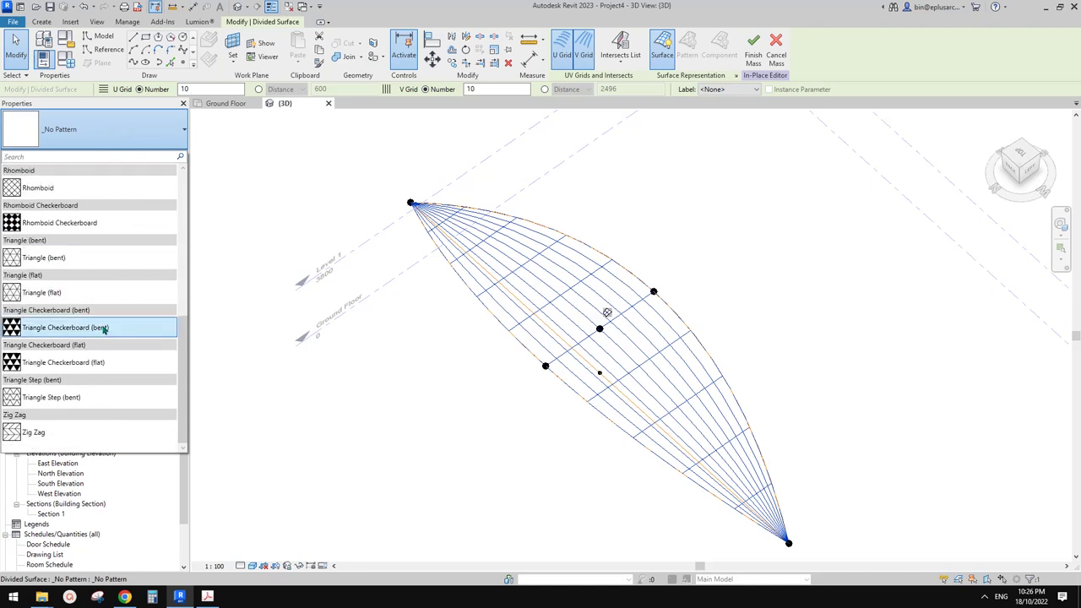
click(57, 290)
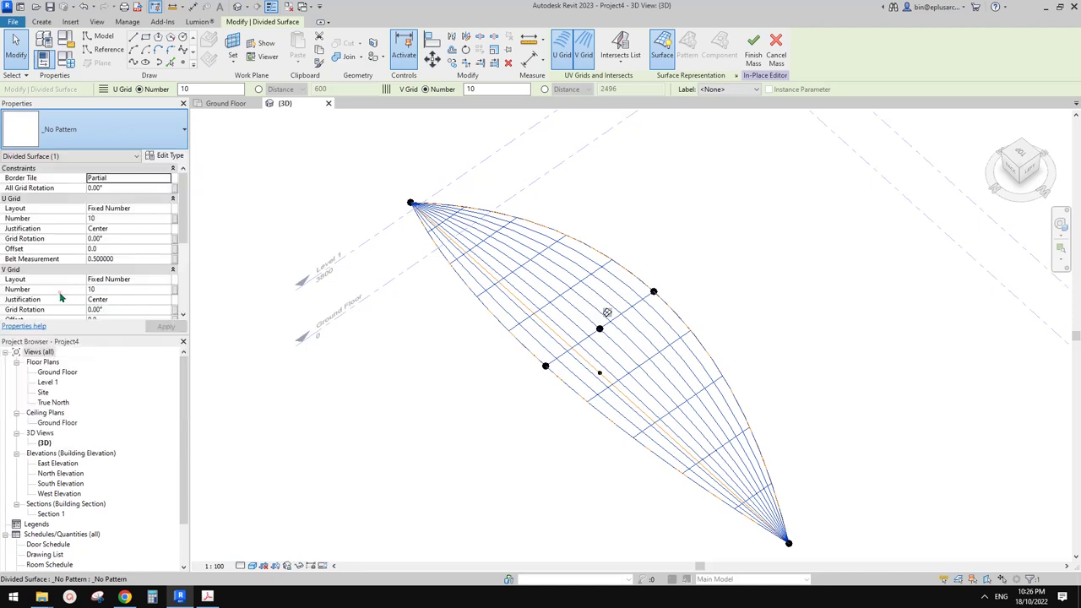
Set the divided surface's U grid number to 2 and its V grid number to 20.
double_click(139, 219)
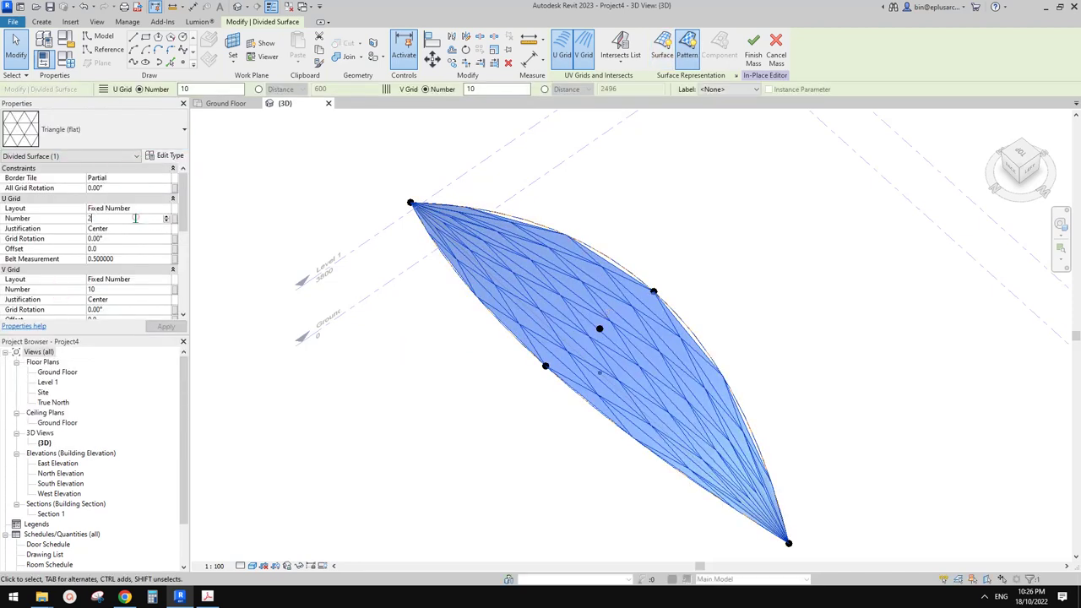
text(2)
scroll(701, 253, down, 1)
middle_drag(702, 254, 672, 230)
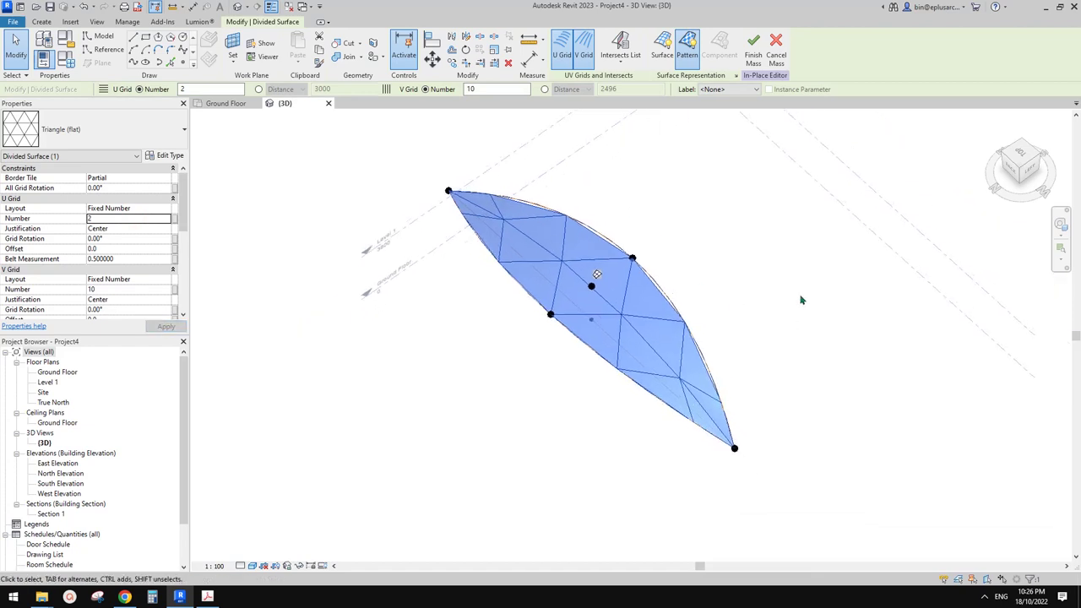
double_click(113, 290)
text(2)
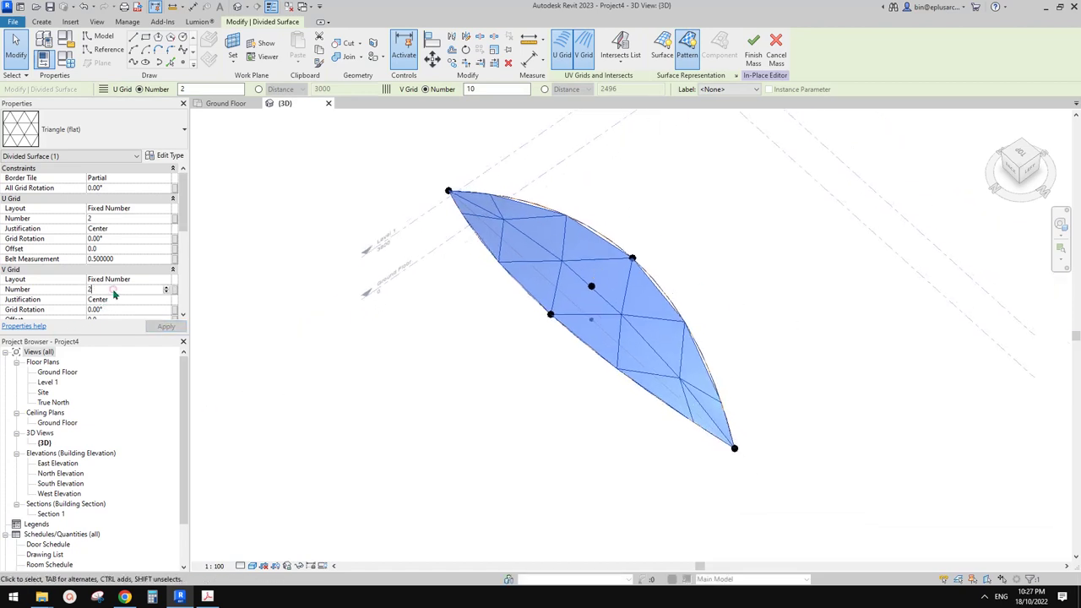
Compare the triangulated lens surface with the mullion roof image and the request text in the browser document.
click(125, 598)
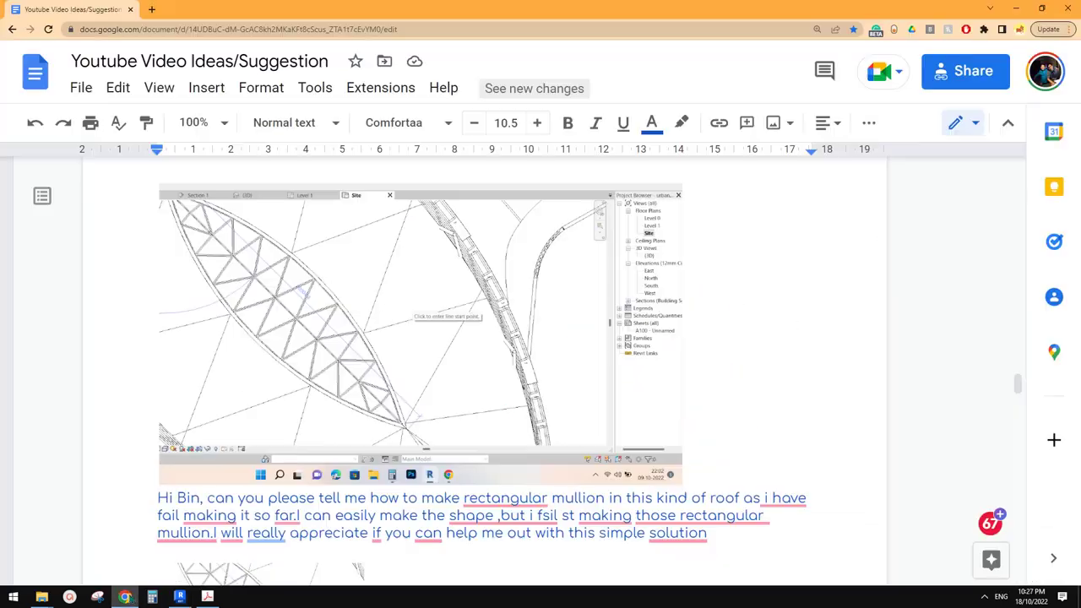
click(179, 597)
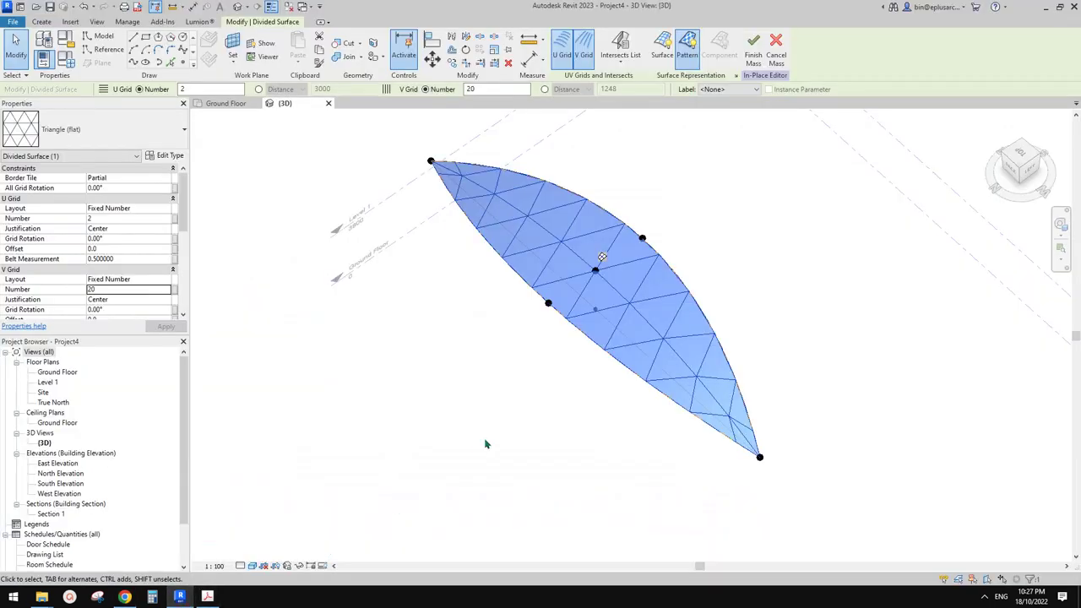
key(alt+Tab)
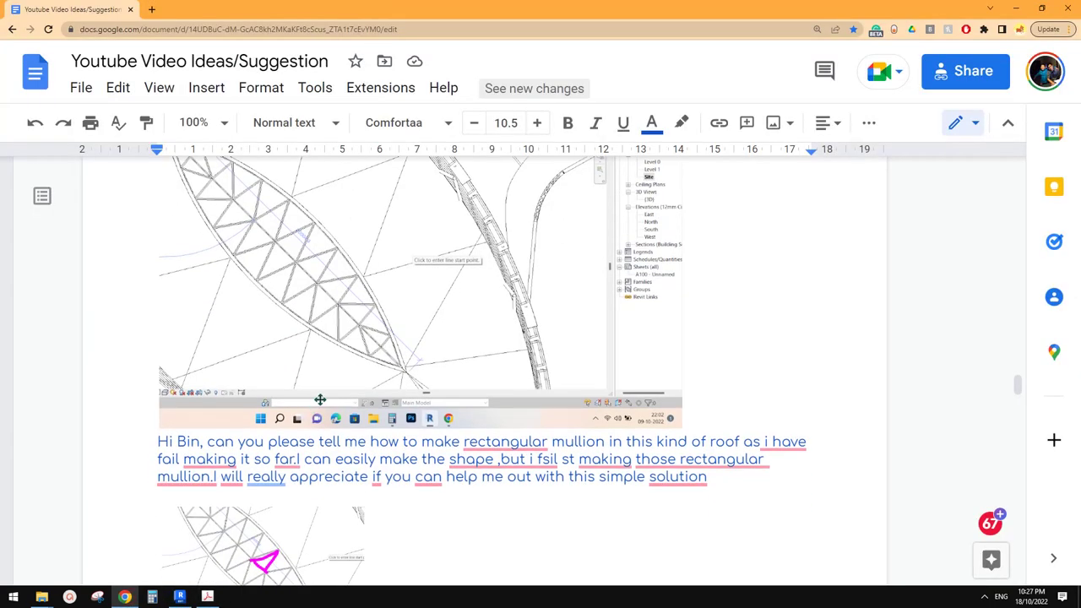
scroll(323, 399, up, 7)
scroll(342, 399, down, 5)
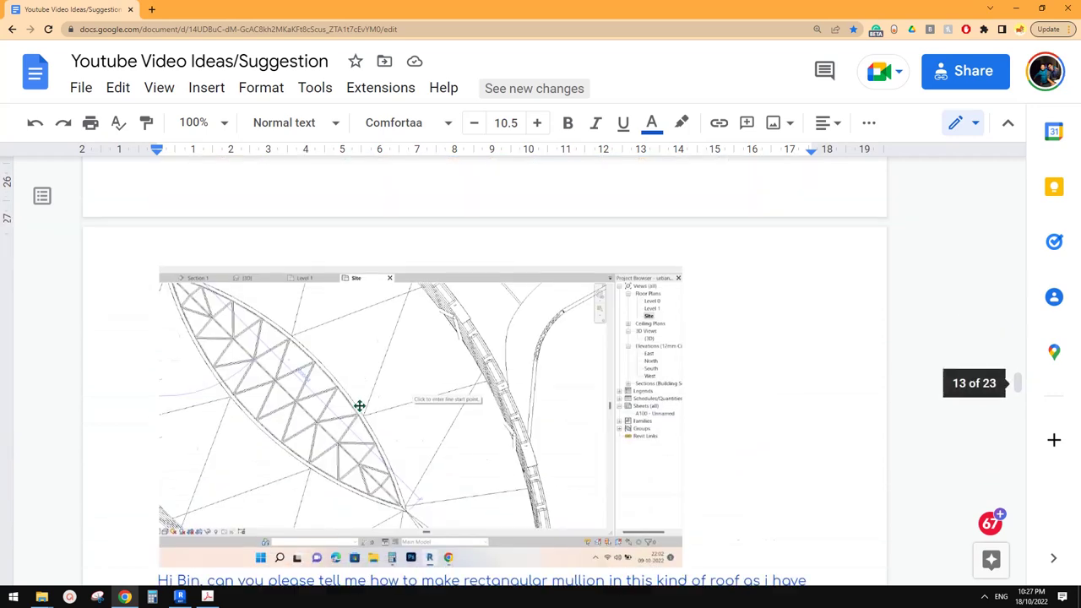
scroll(359, 406, down, 5)
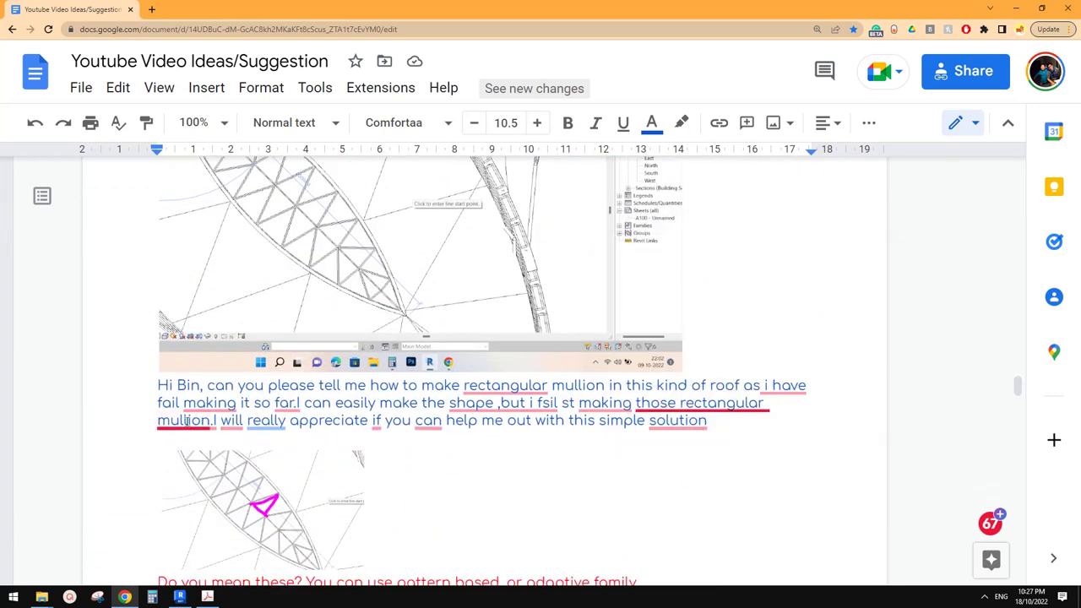
click(180, 596)
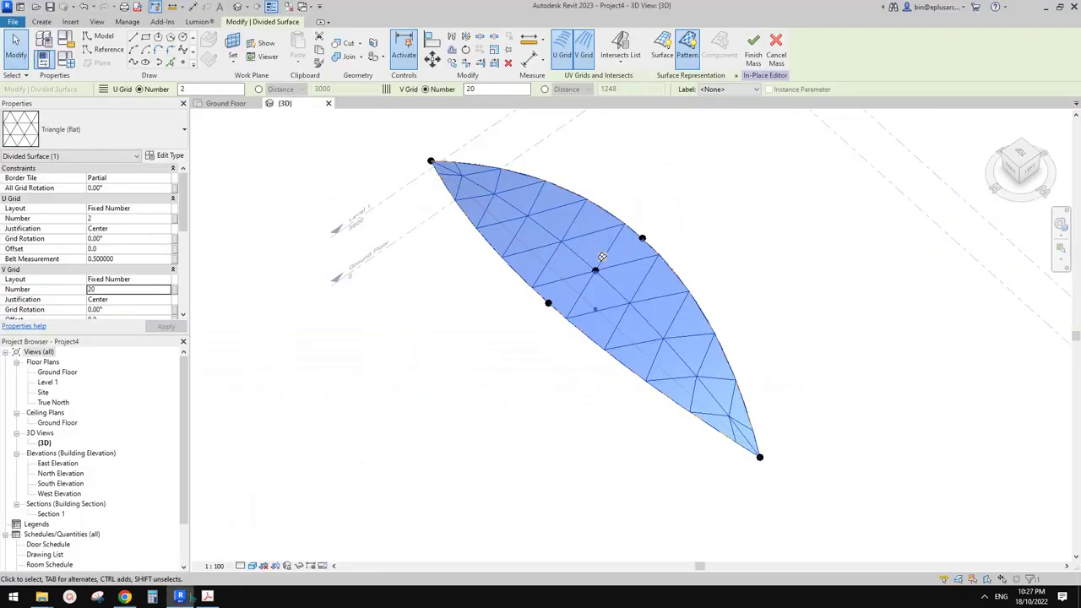
Examine the triangle-patterned lens surface and its divided surface properties in Revit's 3D view.
middle_drag(563, 419, 622, 397)
scroll(595, 385, up, 1)
key(Escape)
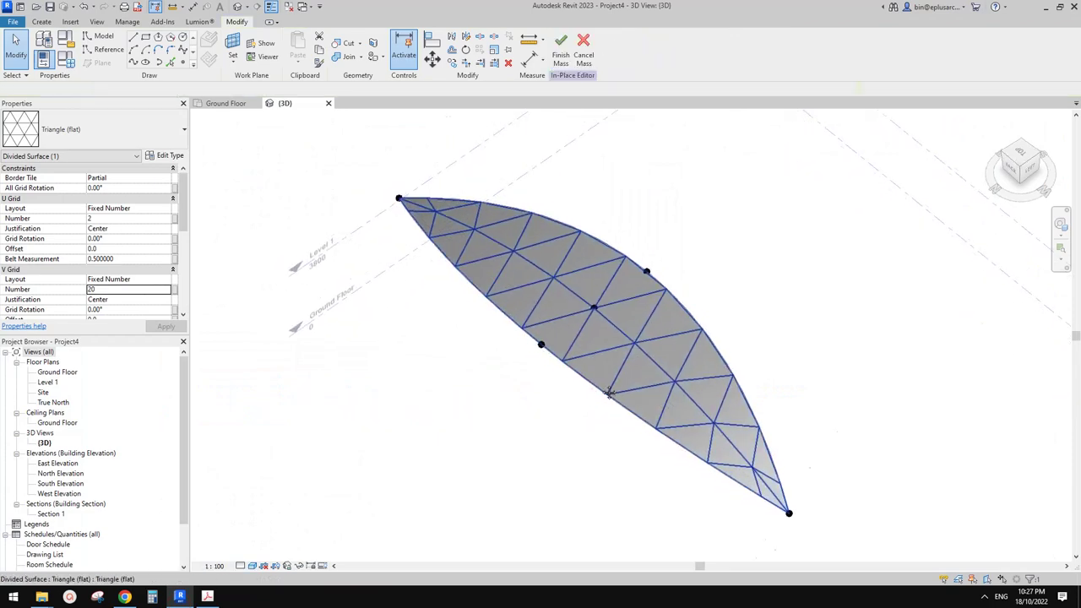
click(554, 321)
middle_drag(554, 325, 604, 328)
click(297, 233)
click(609, 337)
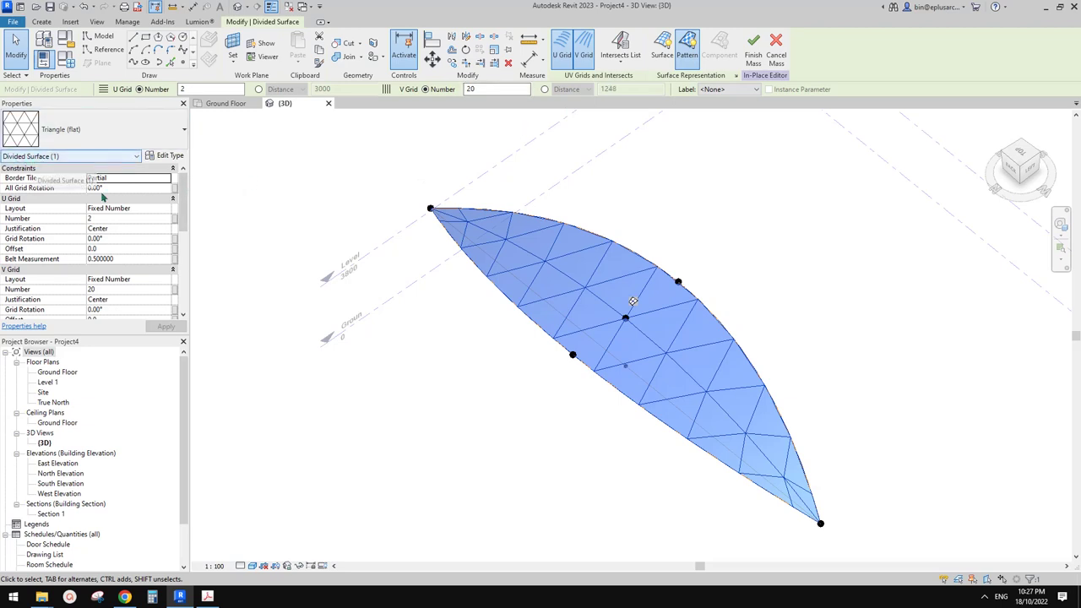
scroll(532, 295, down, 1)
middle_drag(517, 296, 511, 294)
click(363, 245)
Create a new family from the Metric Curtain Panel Pattern Based template.
click(14, 23)
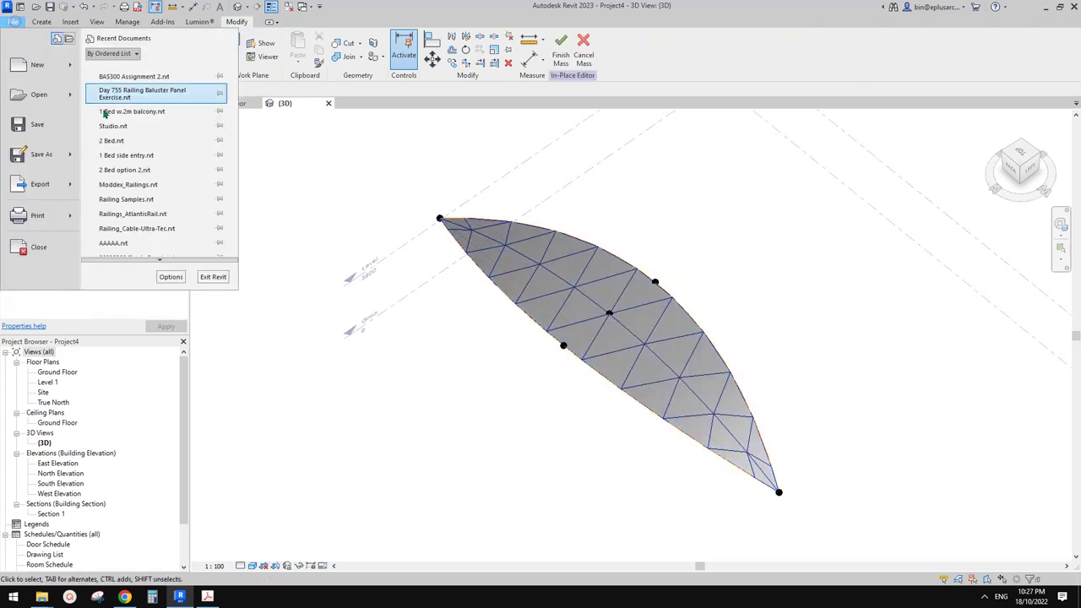
mouse_move(76, 73)
click(142, 105)
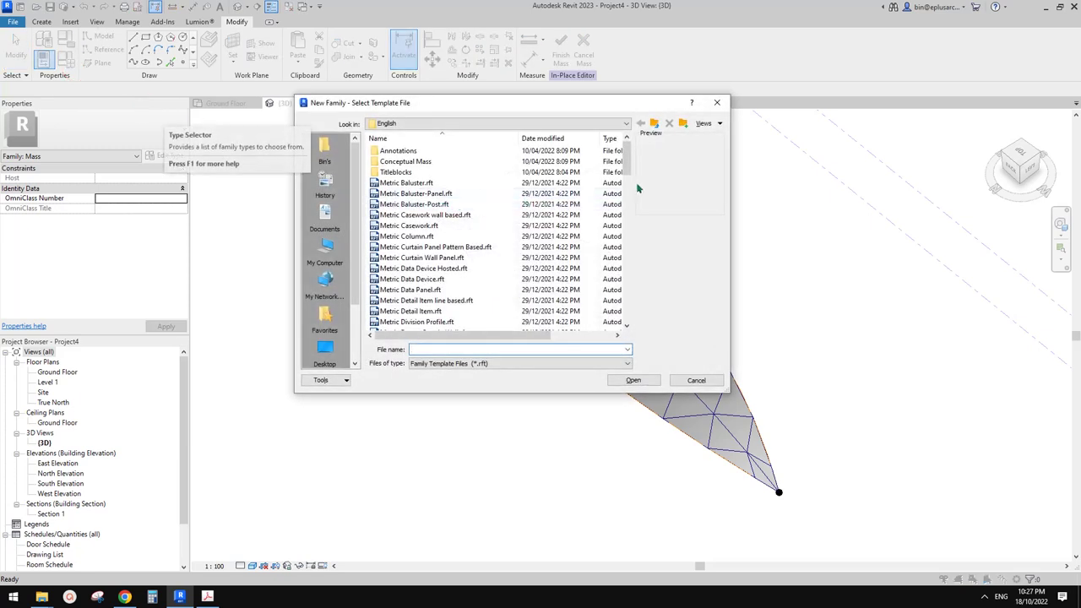
double_click(461, 247)
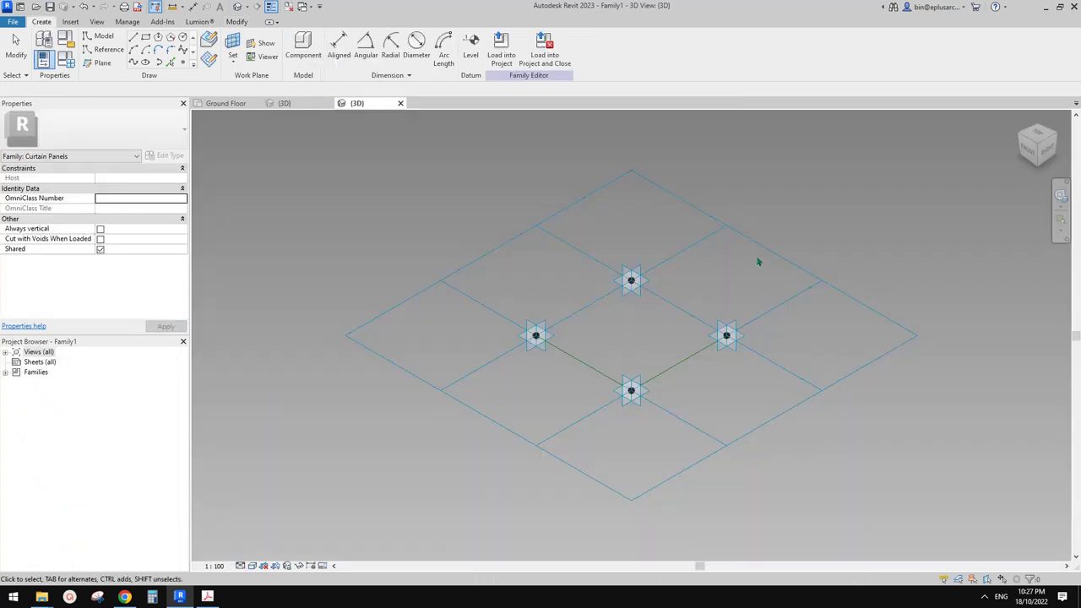
Change the panel family's tile pattern grid to Triangle (flat) and check it against the pattern on the lens mass.
click(770, 255)
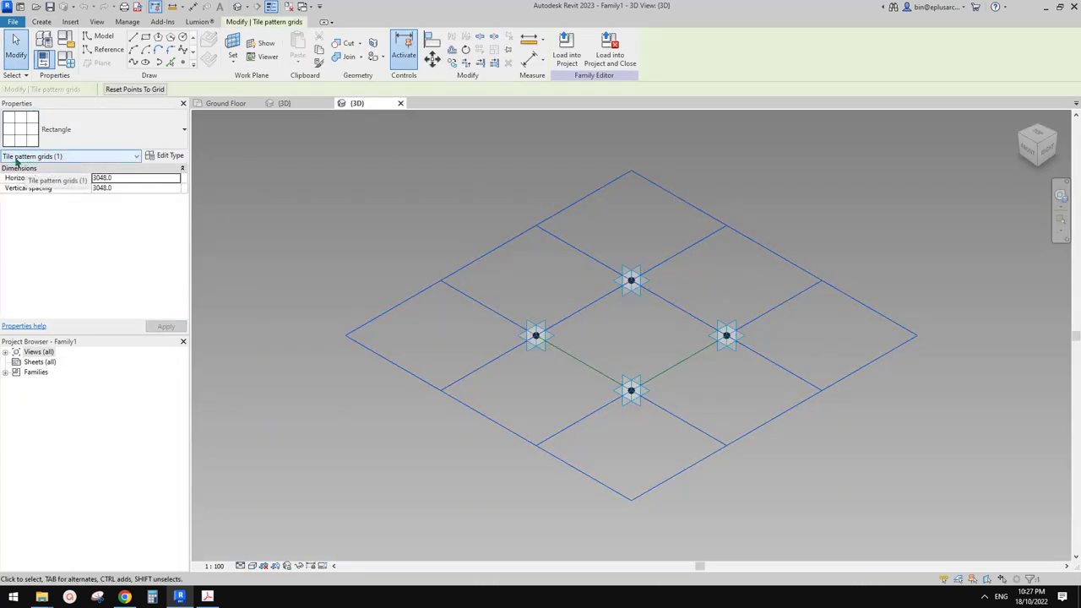
click(68, 148)
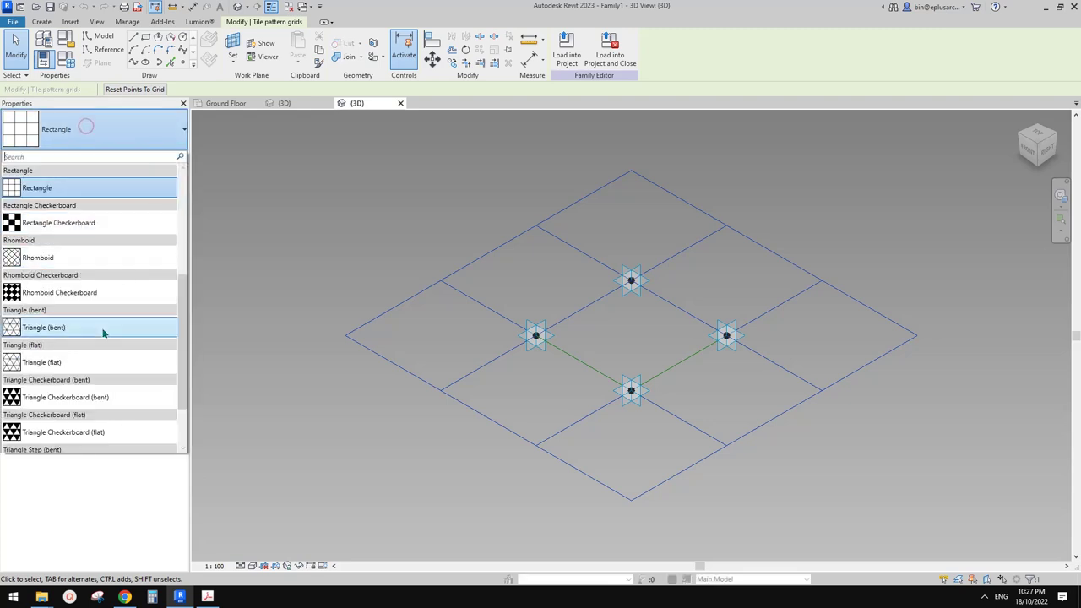
click(48, 365)
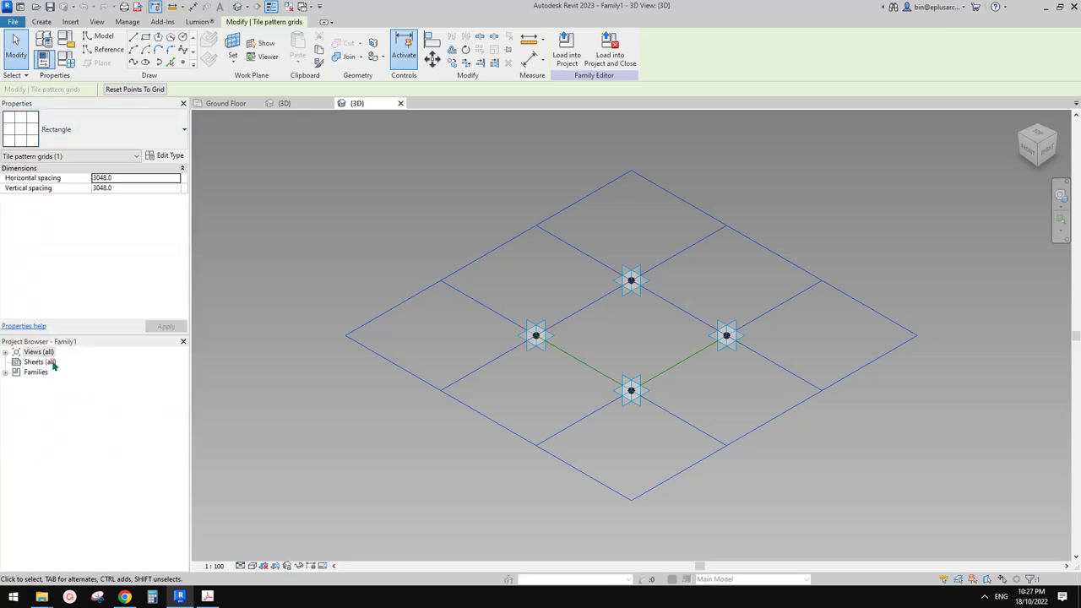
click(284, 104)
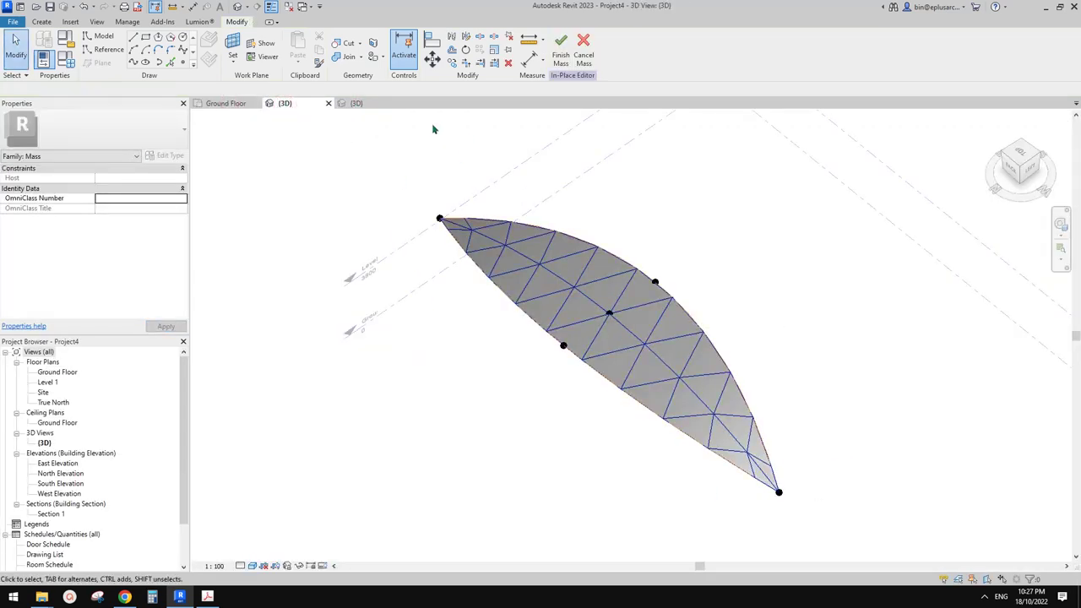
click(363, 103)
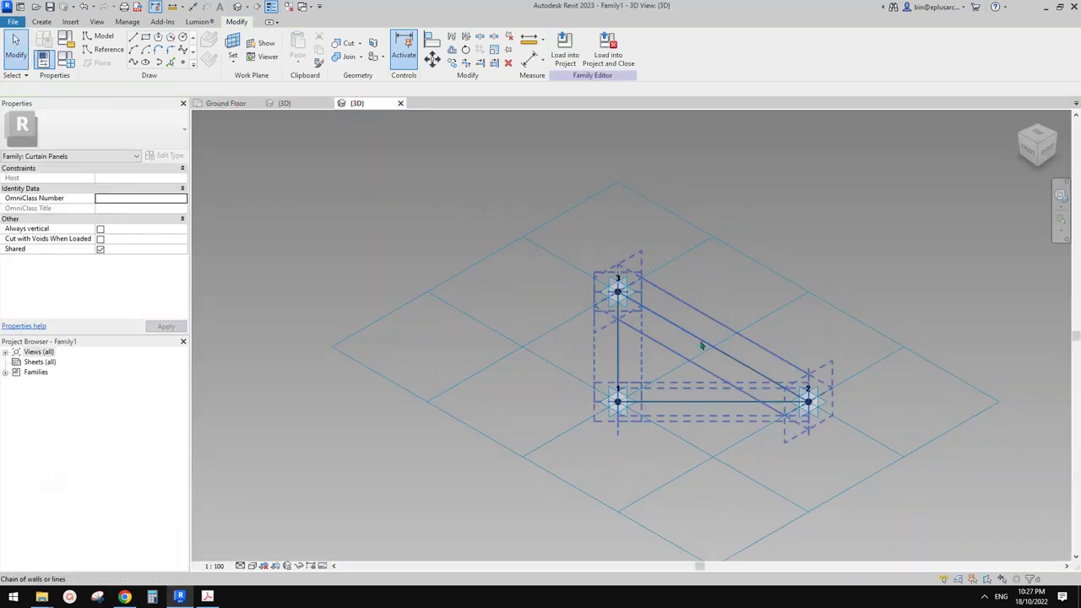
Place a hosted reference point on the reference line between adaptive points 1 and 3.
click(700, 346)
shift+middle_drag(692, 357, 619, 355)
scroll(663, 348, up, 1)
key(Escape)
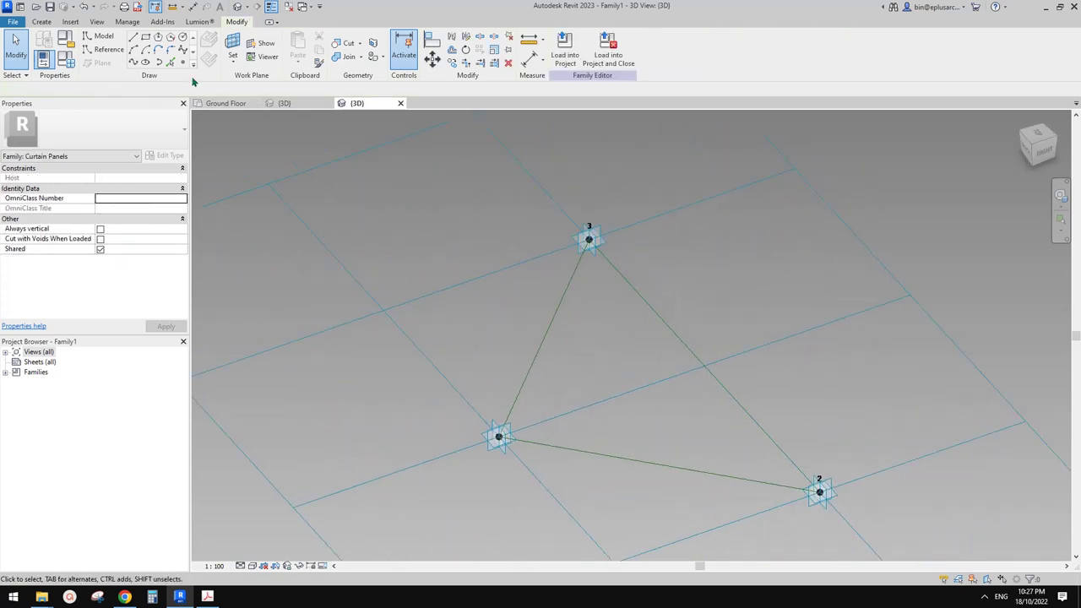
click(185, 68)
shift+middle_drag(533, 248, 515, 248)
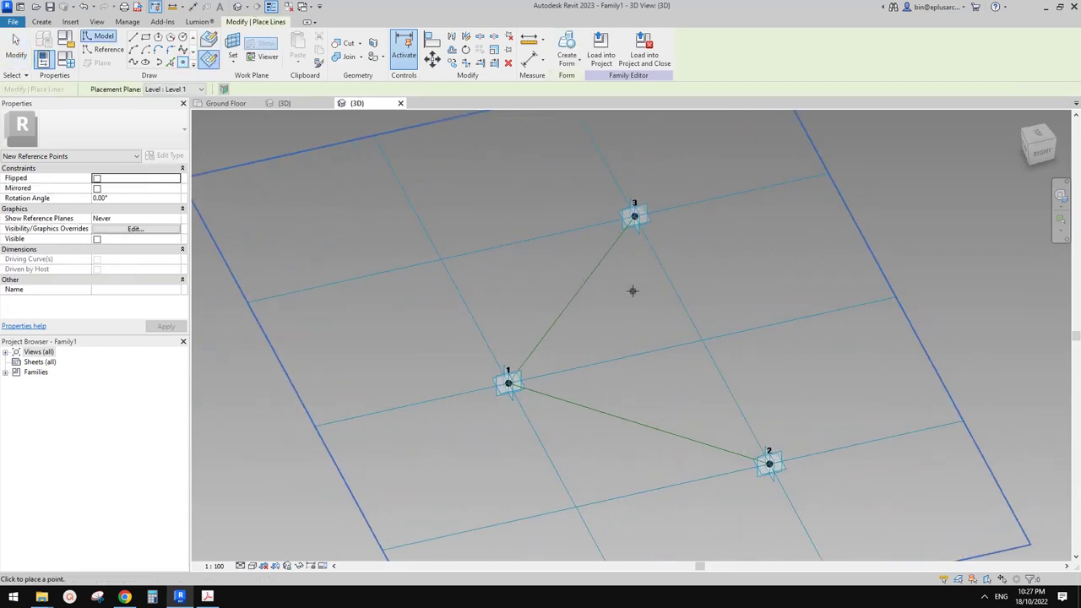
shift+middle_drag(585, 270, 568, 302)
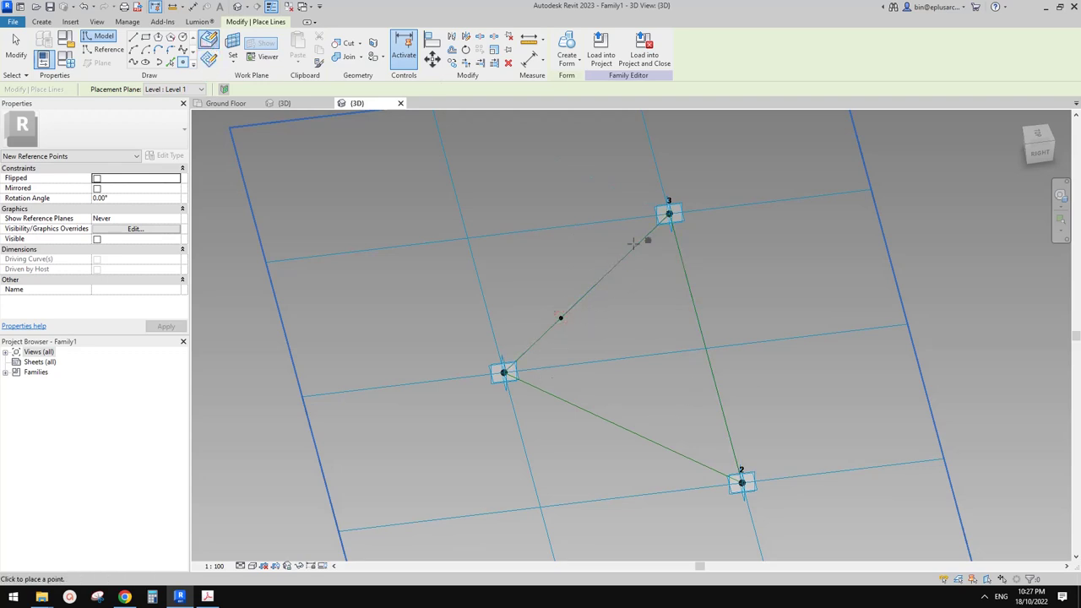
scroll(586, 330, up, 1)
middle_drag(586, 330, 592, 341)
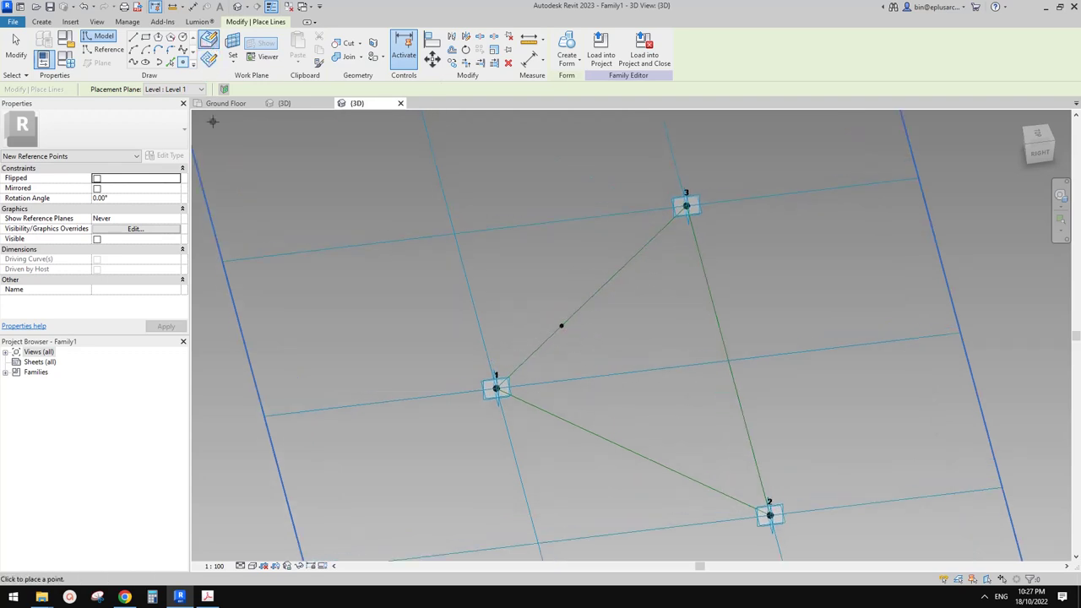
Sketch a small rectangular profile, about 120 mm on one side, around the hosted point using that point's work plane.
click(108, 51)
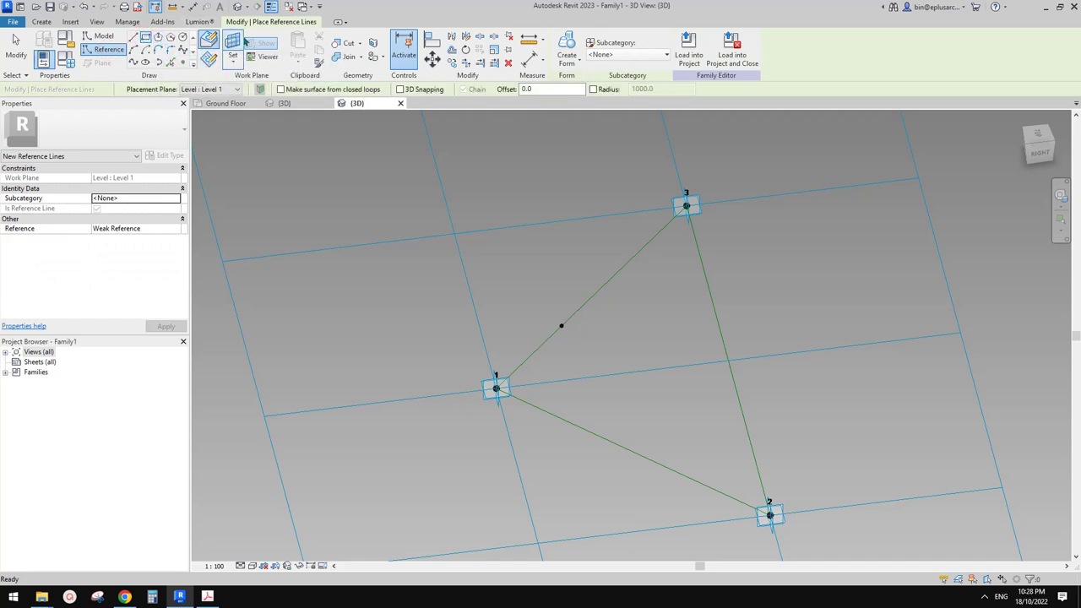
key(Escape)
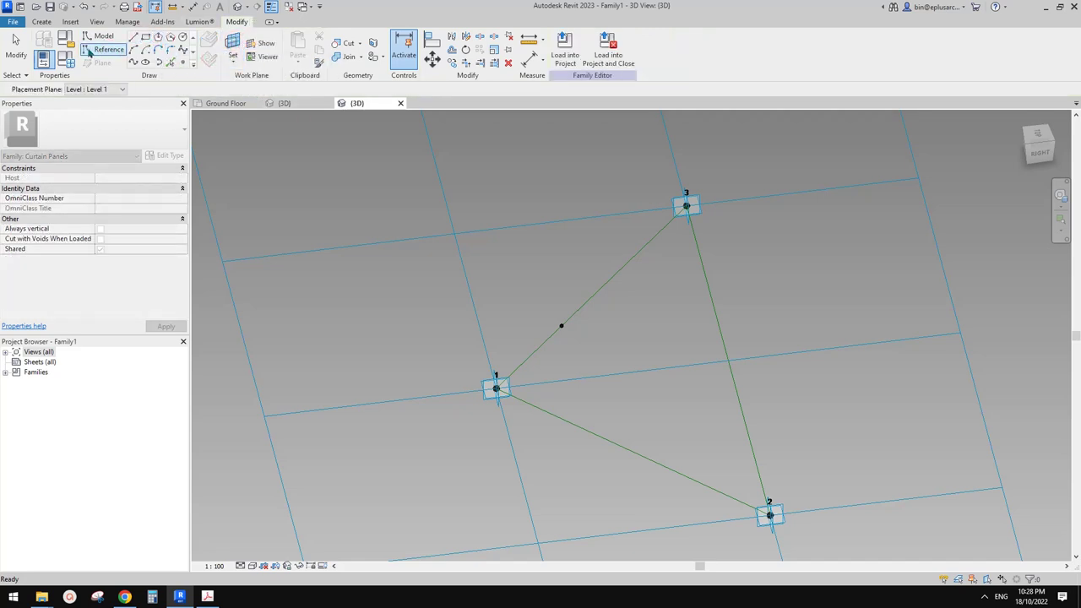
click(146, 38)
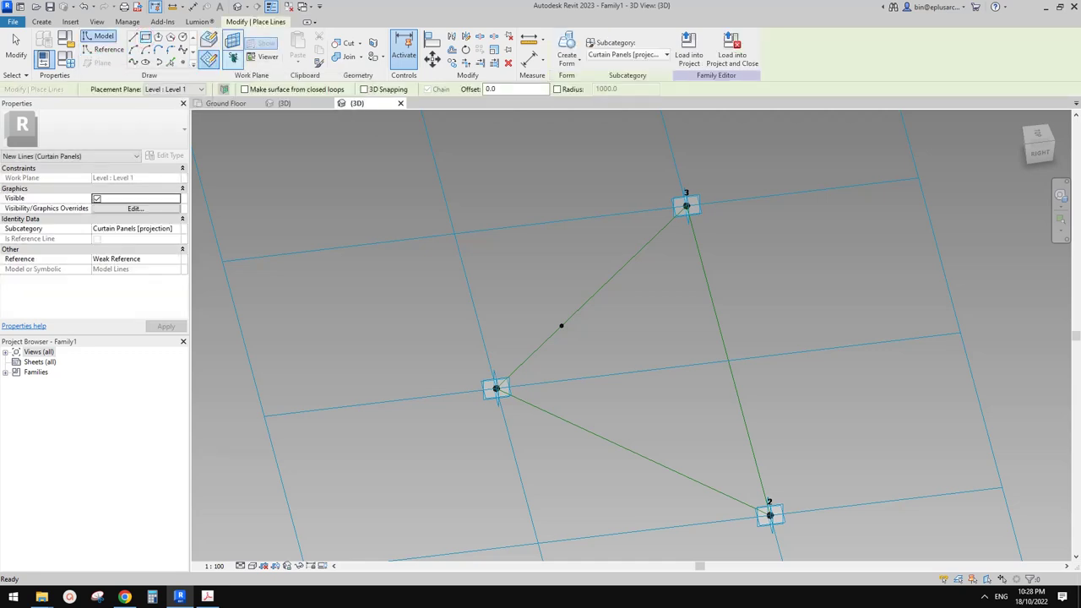
key(Escape)
click(562, 325)
scroll(564, 335, up, 2)
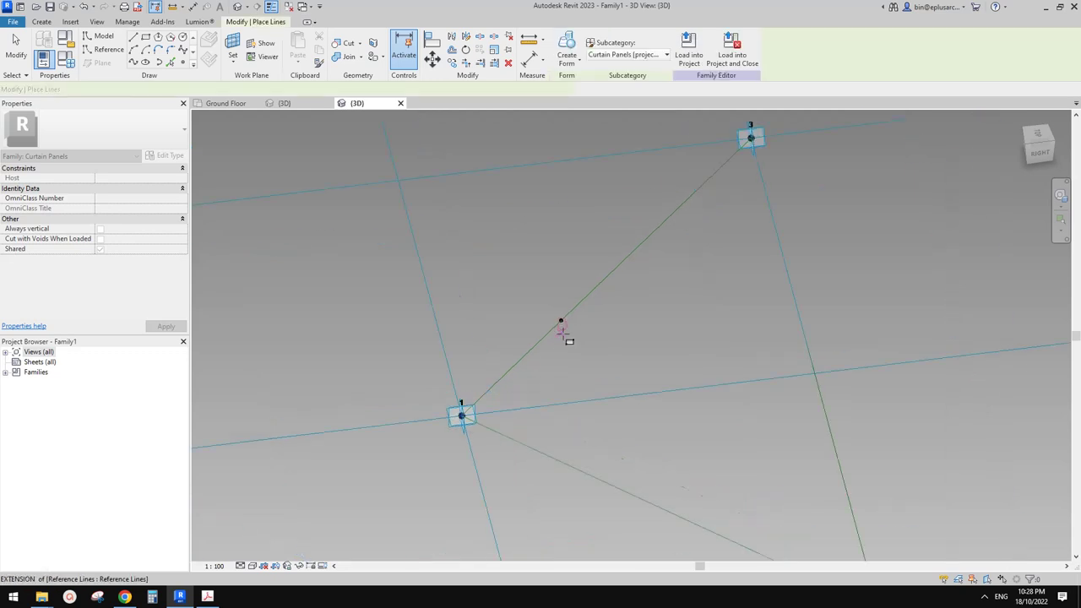
shift+middle_drag(563, 333, 573, 328)
scroll(543, 345, up, 4)
click(519, 347)
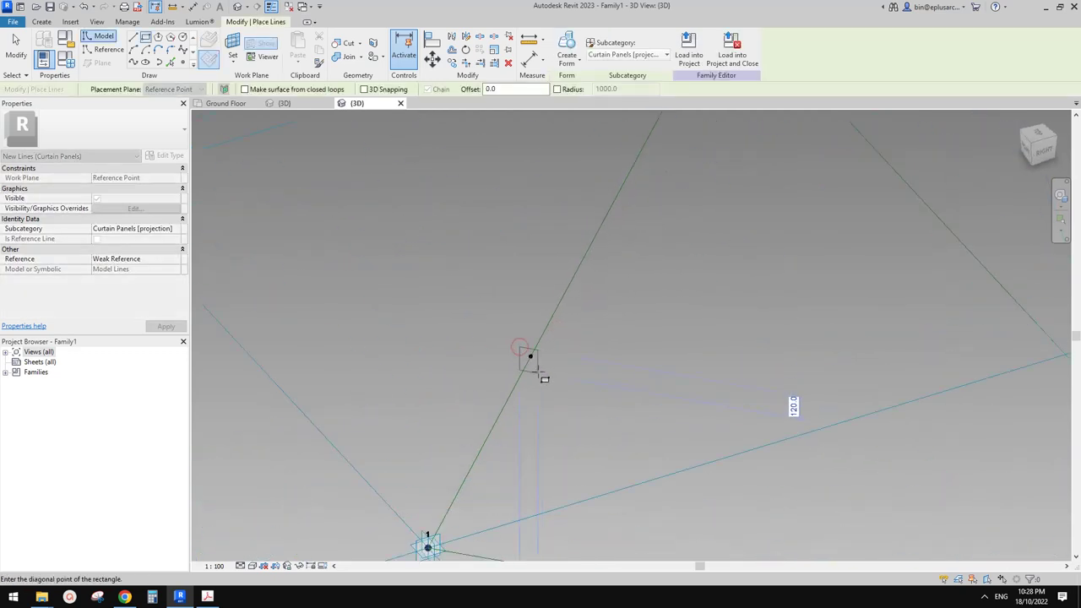
click(538, 372)
Turn the four lines of the rectangular profile into reference lines.
key(Escape)
key(Tab)
click(539, 369)
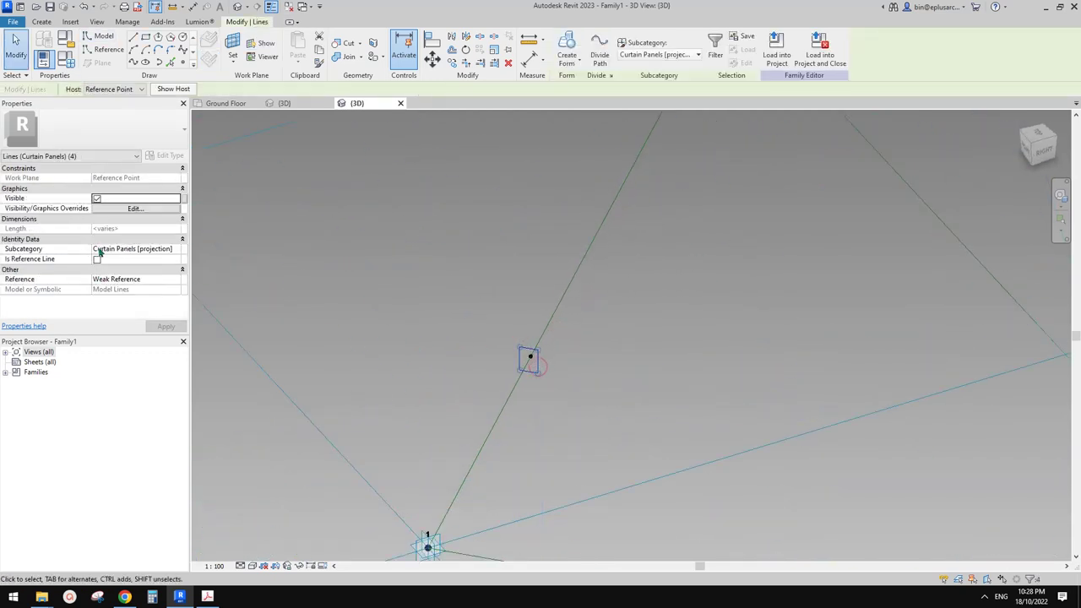
click(101, 257)
key(Escape)
key(Tab)
scroll(531, 365, down, 6)
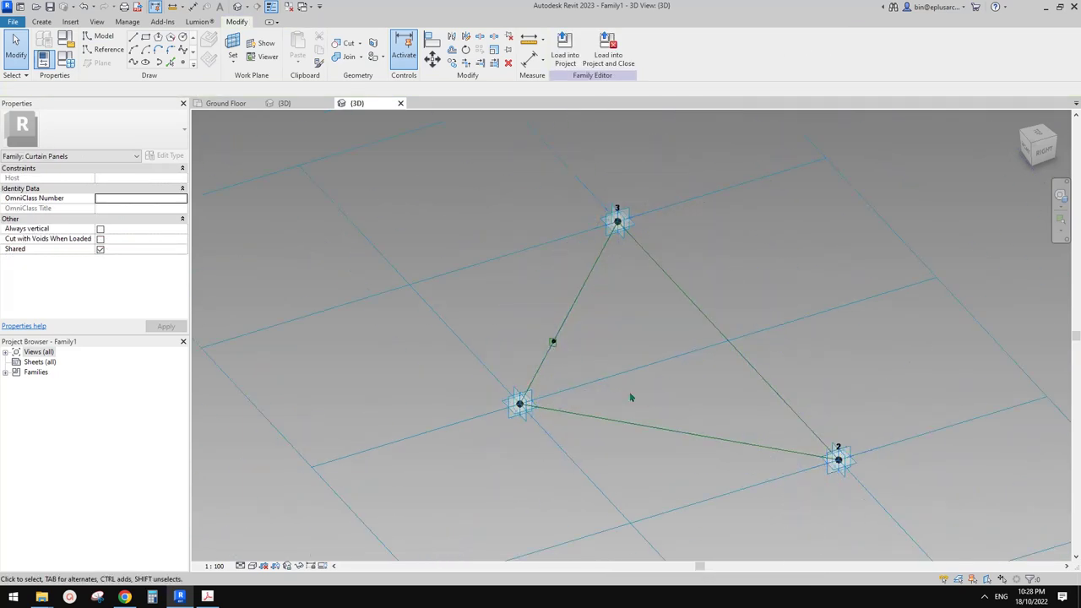
scroll(551, 333, up, 3)
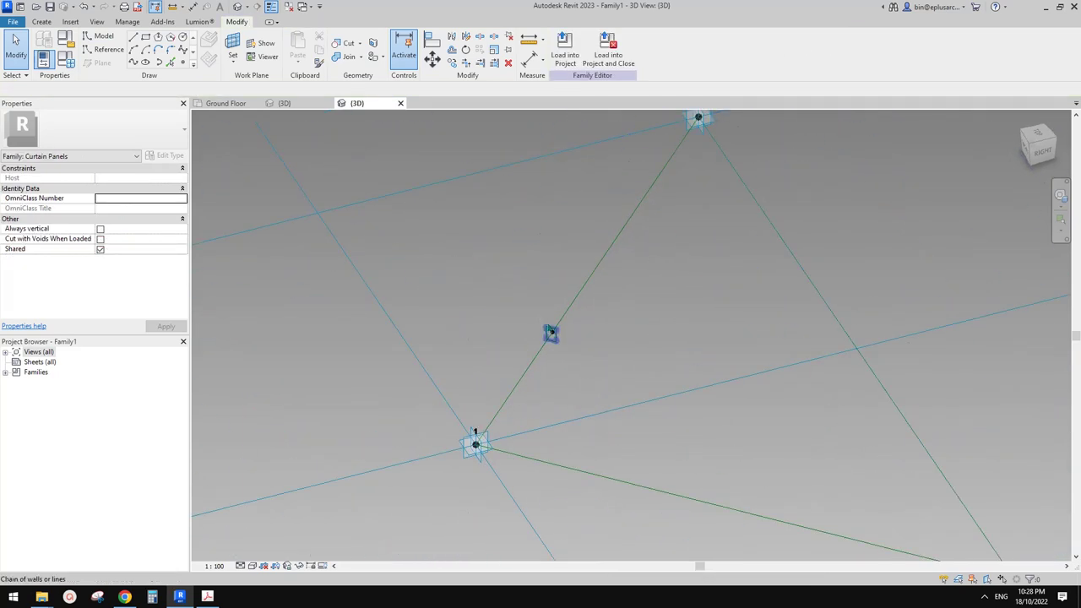
scroll(554, 333, up, 5)
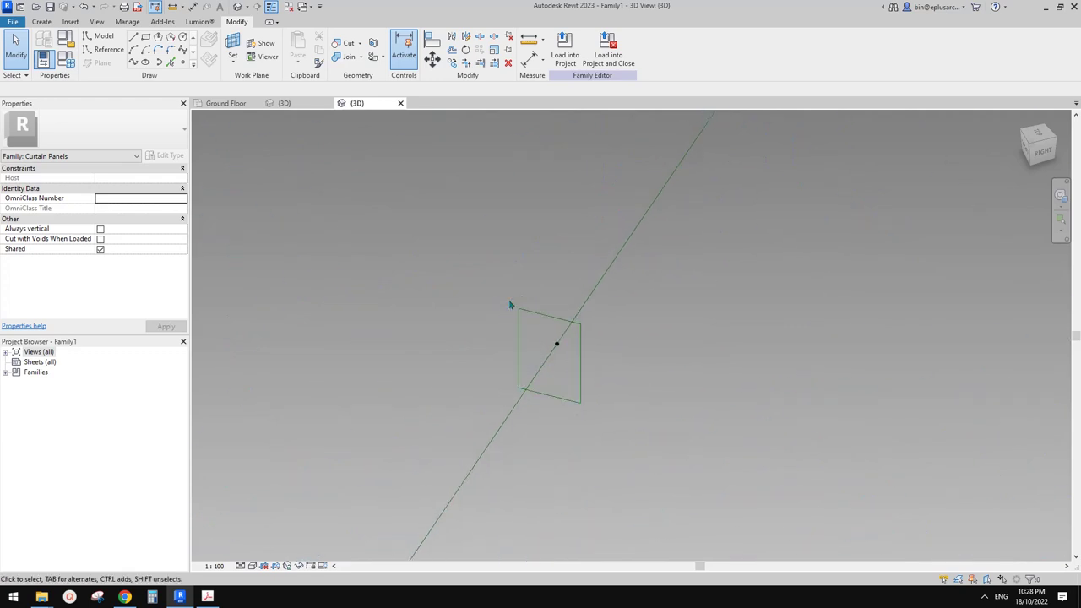
Reshape the rectangular profile by raising its upper line to a height of about 140 mm and moving one side line inward.
drag(603, 336, 602, 336)
scroll(602, 332, down, 1)
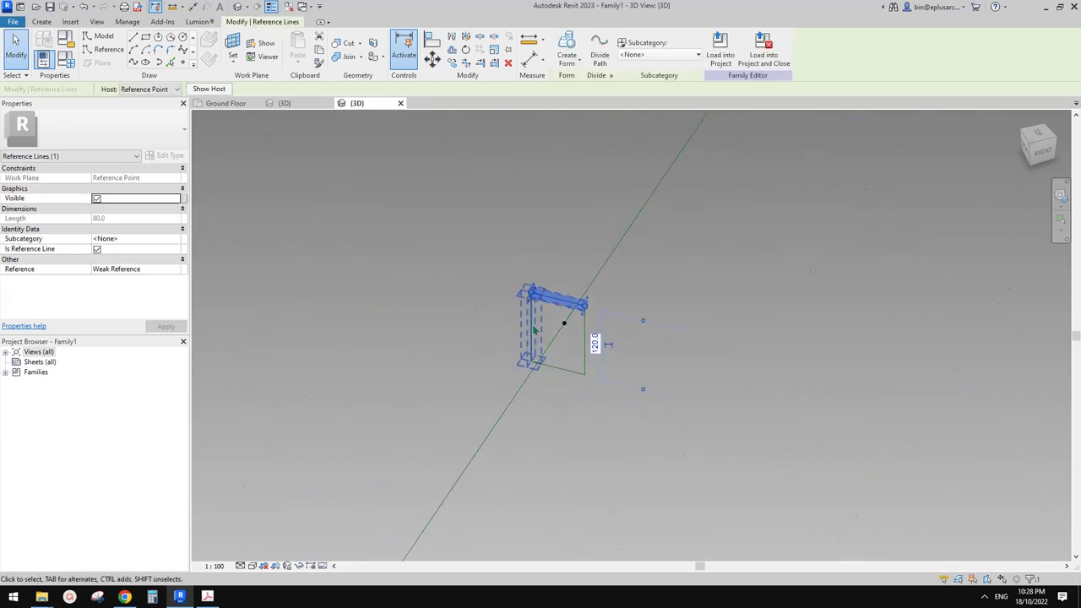
middle_drag(610, 323, 610, 325)
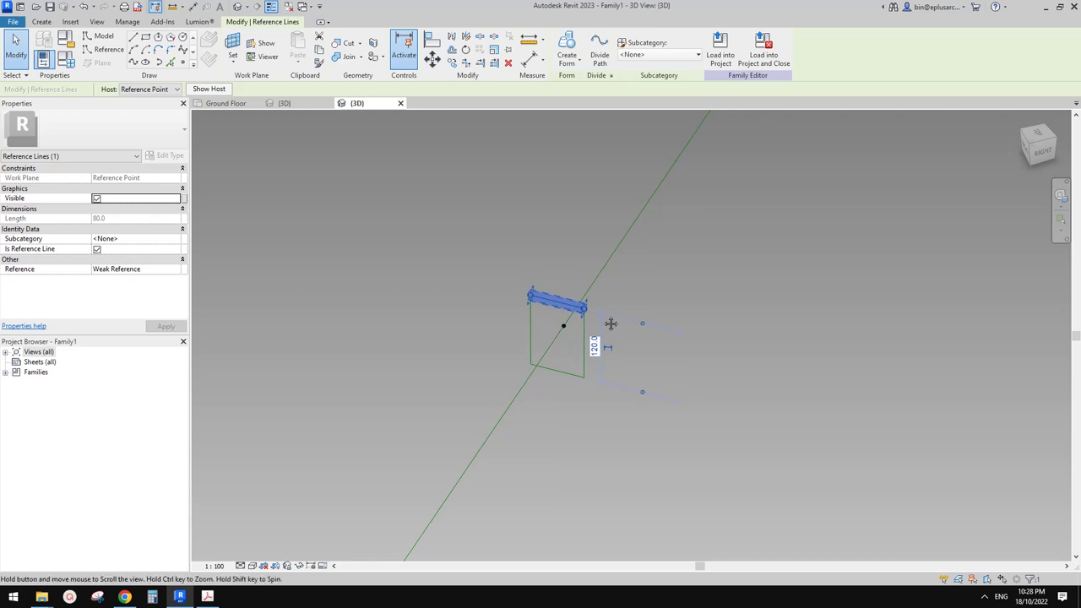
key(Escape)
click(564, 309)
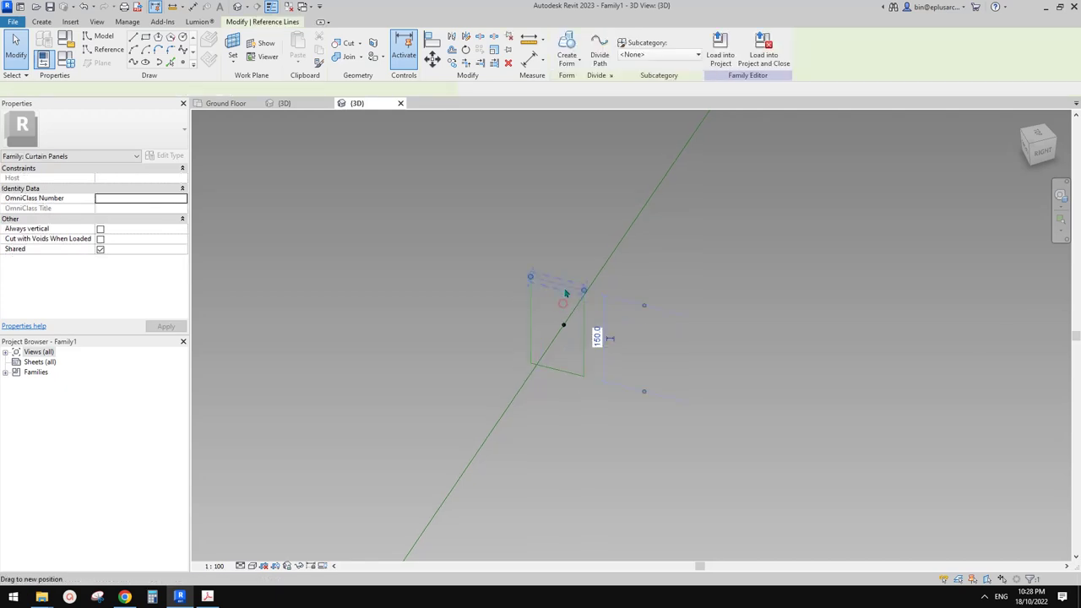
key(Tab)
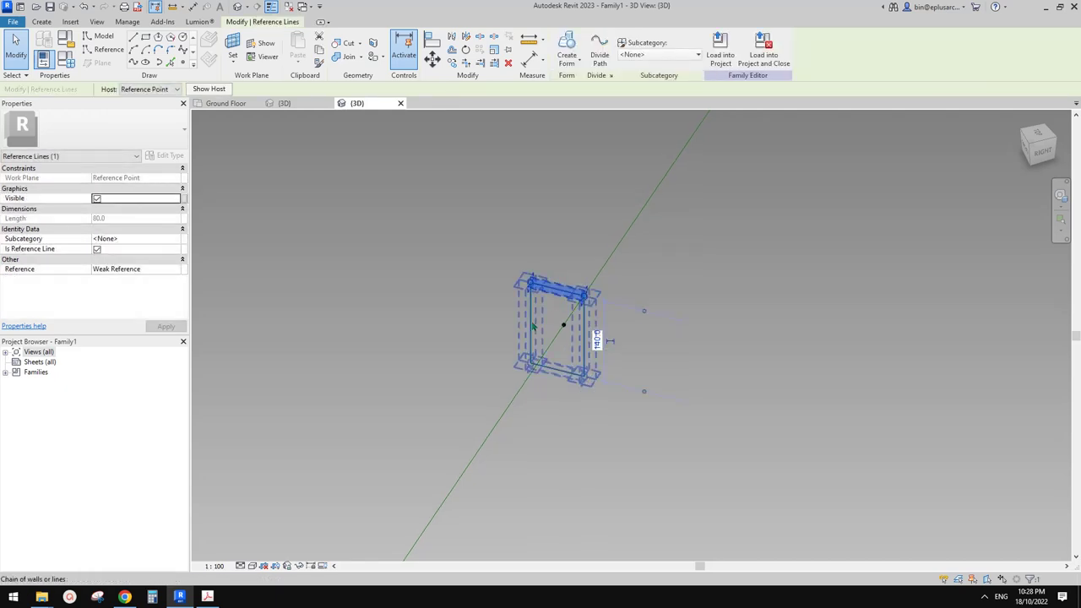
click(531, 327)
click(531, 326)
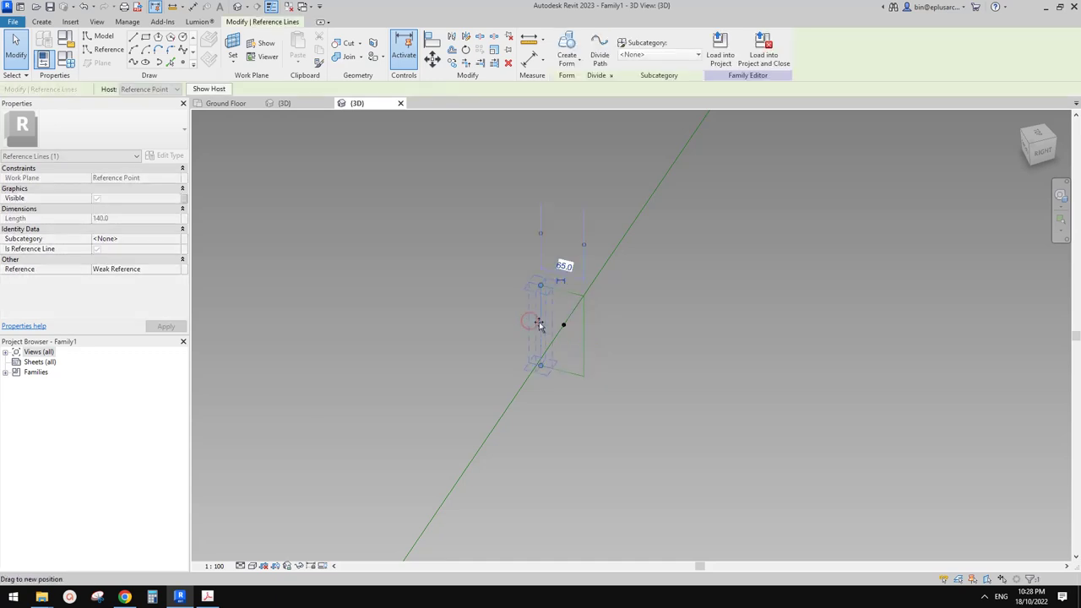
click(615, 291)
Create a solid mullion form by sweeping the rectangular profile along the triangular loop of reference lines.
scroll(606, 319, down, 2)
shift+middle_drag(610, 355, 613, 365)
shift+middle_drag(661, 331, 602, 354)
click(601, 347)
scroll(601, 346, down, 5)
key(Tab)
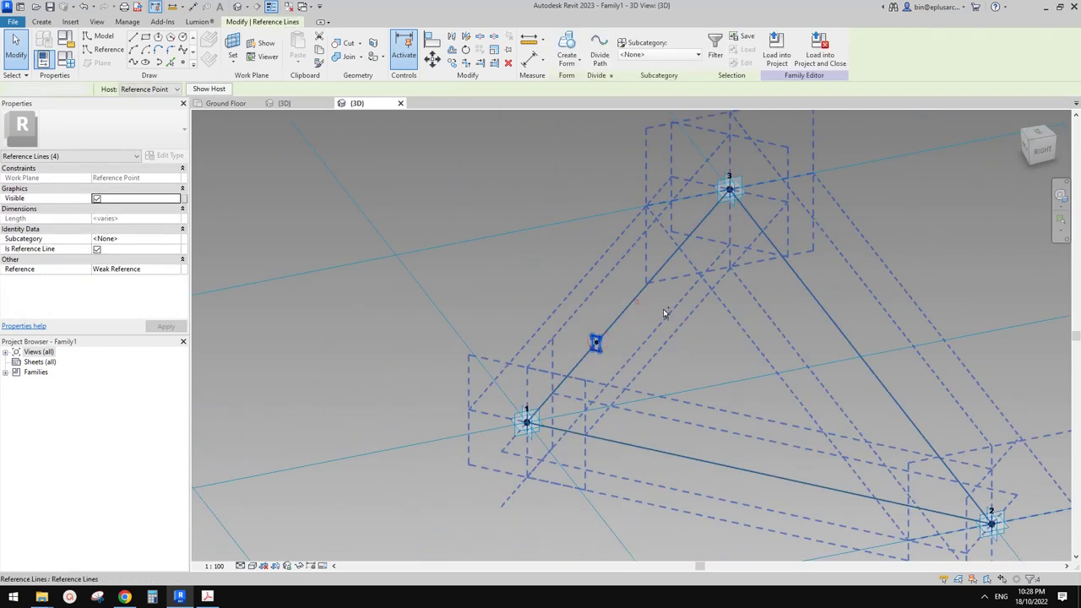
ctrl+click(663, 308)
middle_drag(663, 309, 642, 318)
scroll(594, 132, down, 1)
click(568, 49)
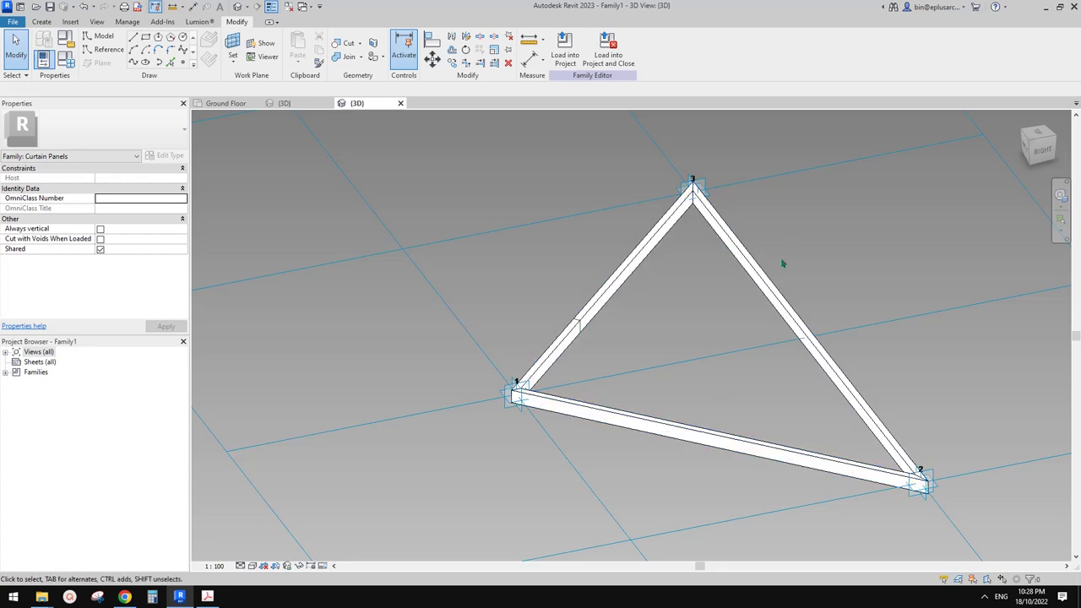
Load the mullion panel family into Project4 and show the lens mass in its 3D view.
scroll(778, 259, down, 2)
middle_drag(748, 269, 666, 260)
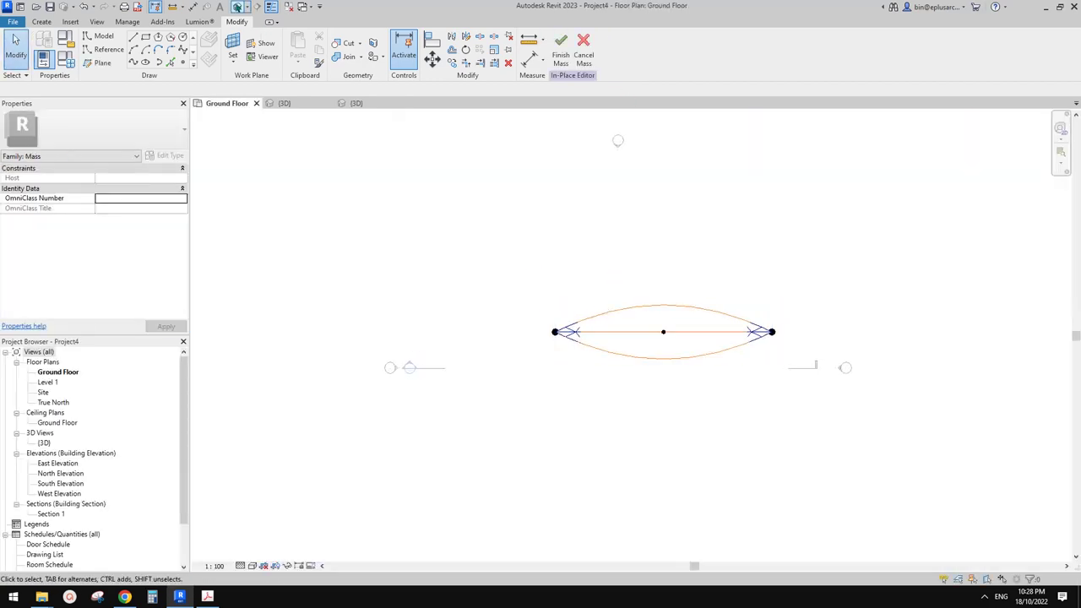
click(238, 7)
shift+middle_drag(671, 304, 657, 343)
Apply the Family1 panel type under Triangle (flat) to the lens-shaped divided surface.
click(630, 311)
scroll(632, 313, up, 1)
scroll(596, 321, up, 1)
shift+middle_drag(581, 321, 596, 338)
scroll(597, 338, up, 1)
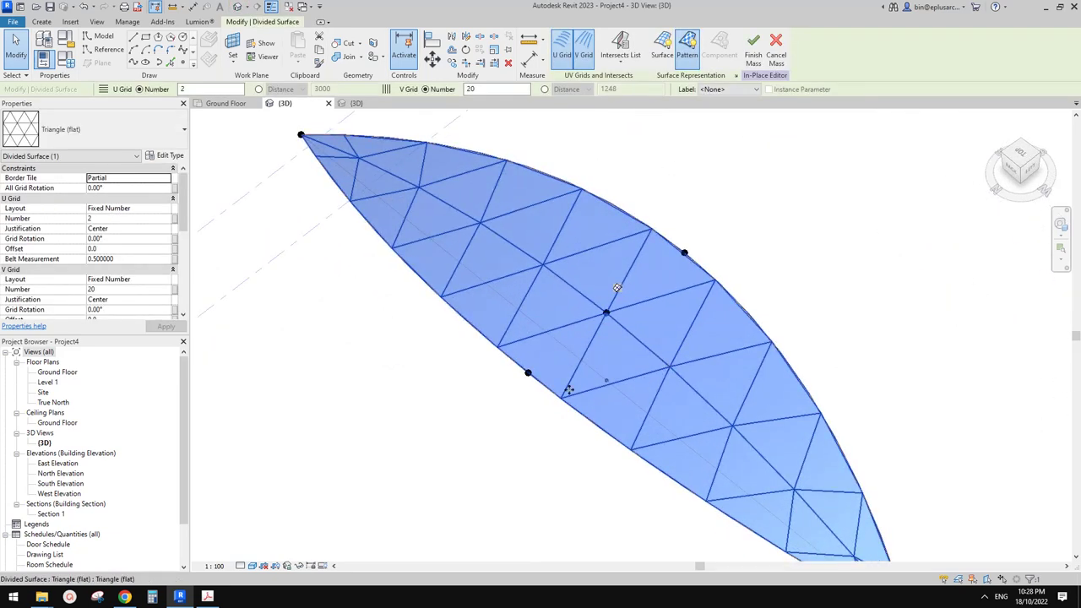
middle_drag(713, 368, 678, 345)
click(121, 130)
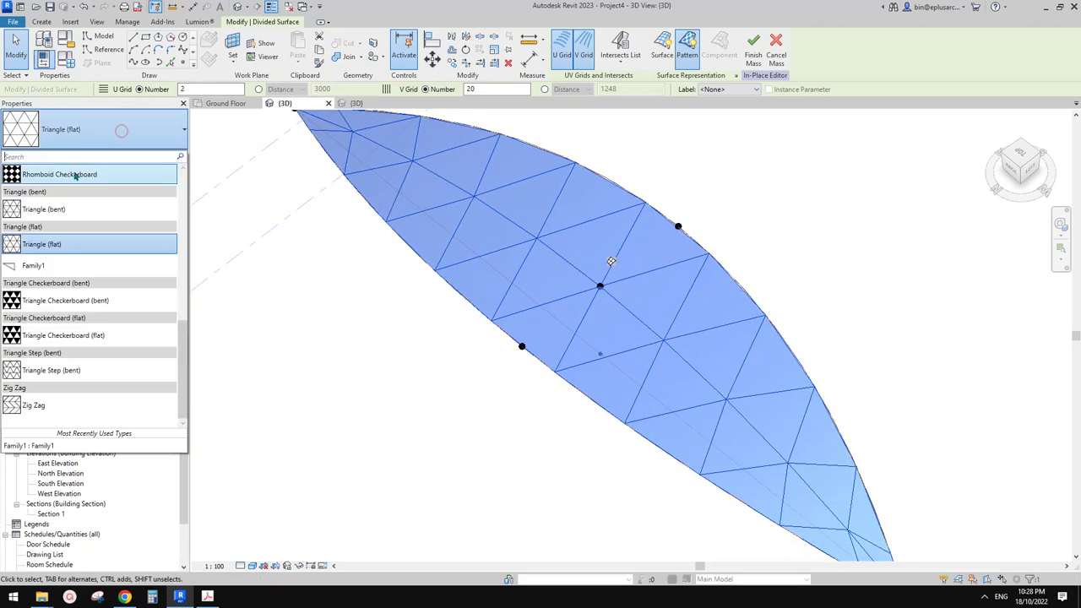
click(40, 267)
click(853, 238)
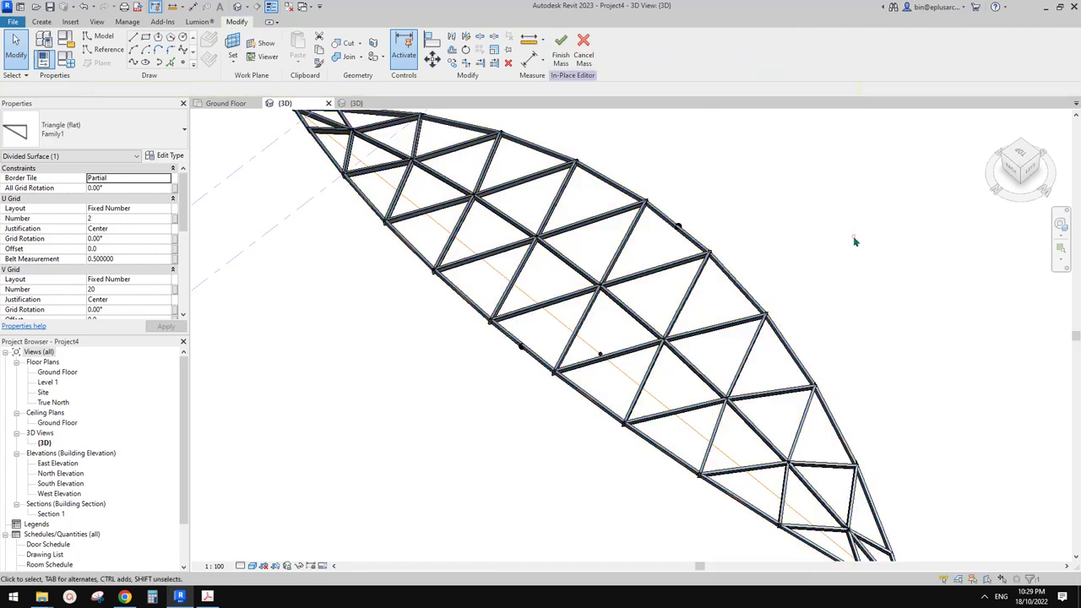
scroll(778, 338, down, 1)
shift+middle_drag(779, 350, 762, 260)
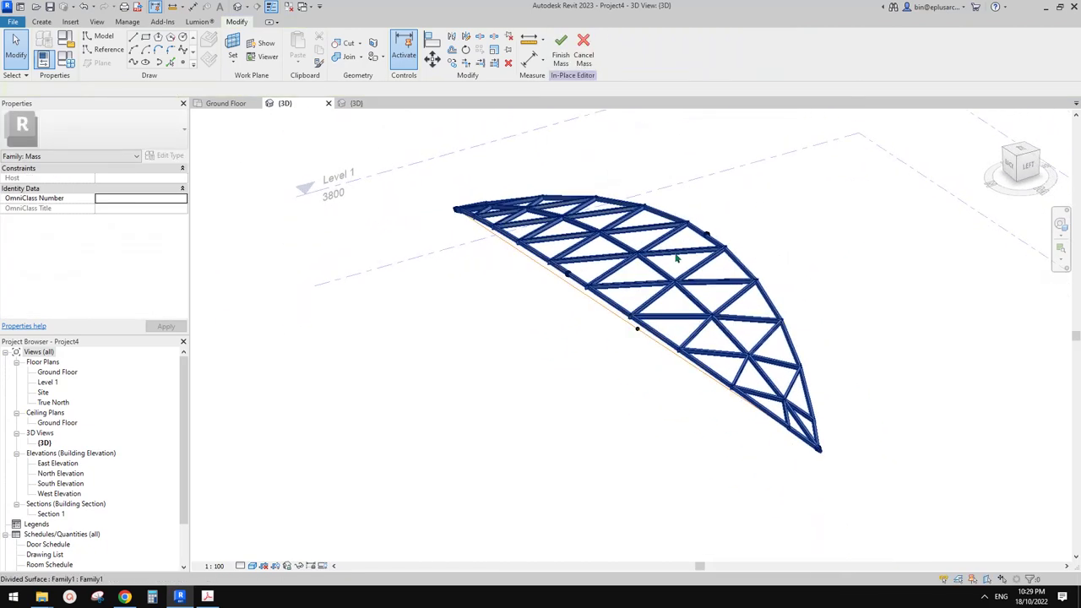
Return to the panel family's 3D view and temporarily hide the mullion form.
click(227, 104)
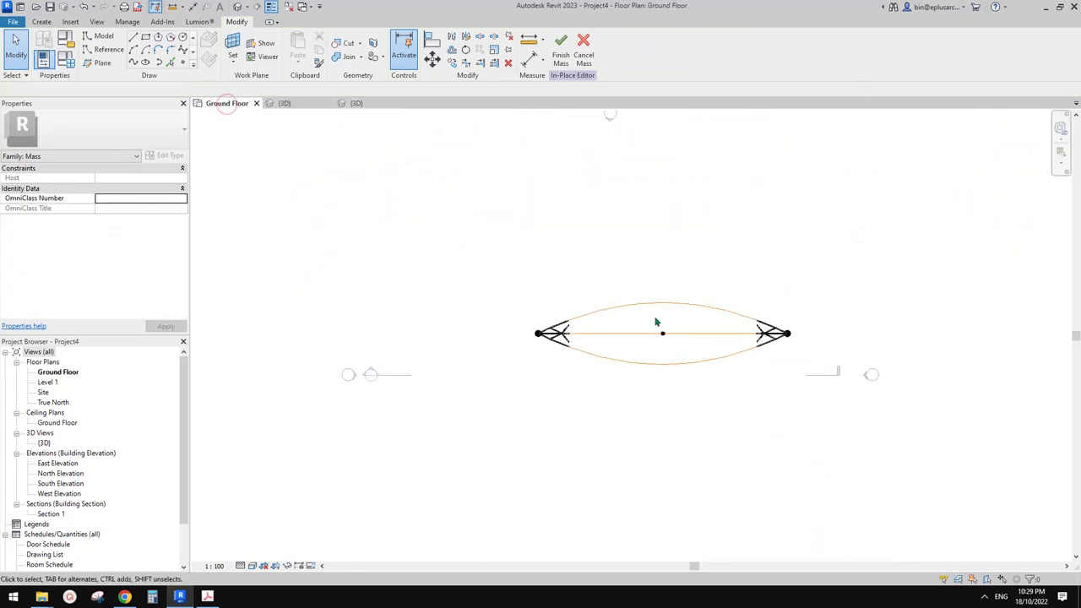
click(284, 103)
click(354, 103)
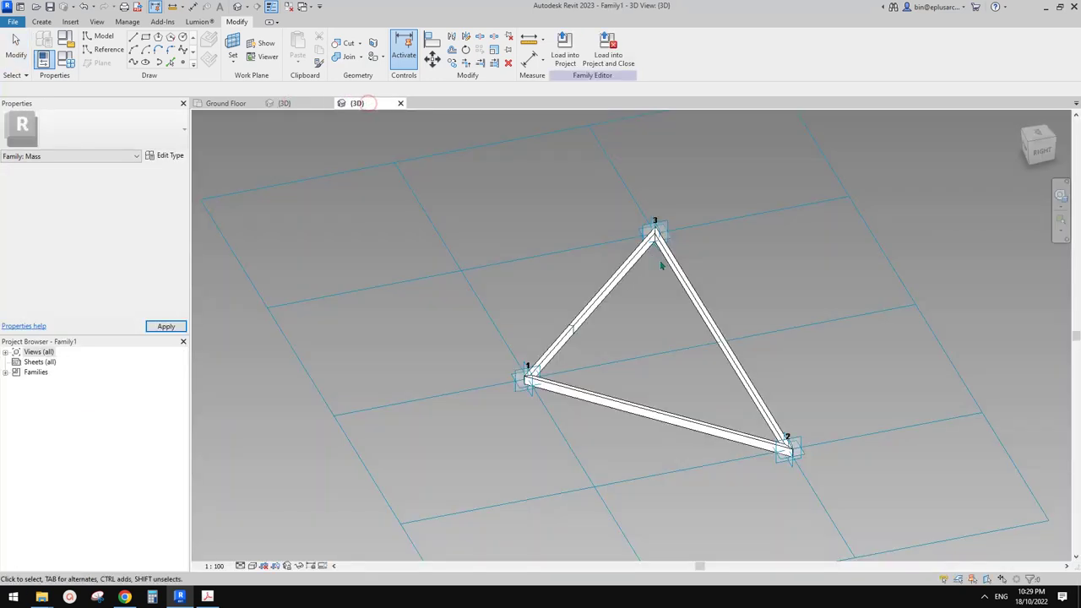
scroll(668, 305, up, 2)
click(611, 270)
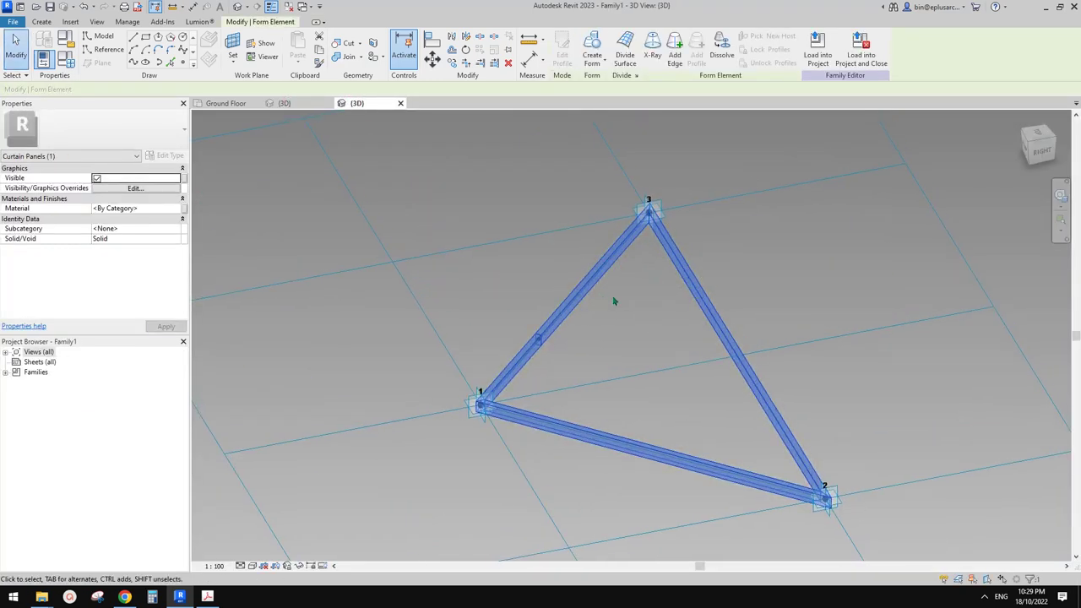
key(h)
scroll(692, 260, up, 1)
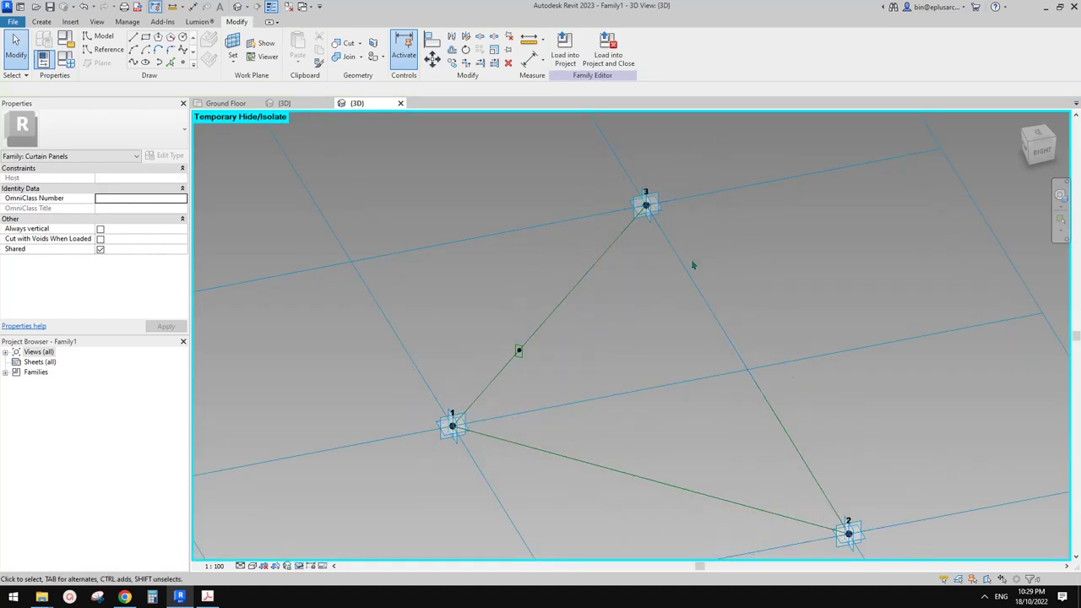
Create a solid extruded form from the closed triangle of reference lines through adaptive points 1, 2 and 3.
key(Tab)
middle_drag(743, 333, 738, 331)
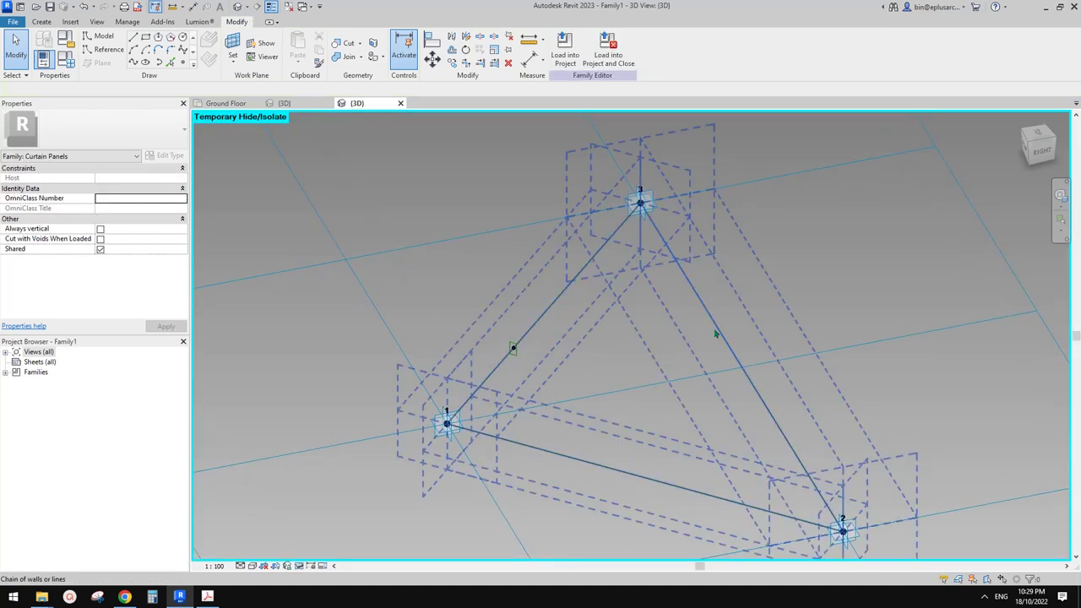
click(571, 292)
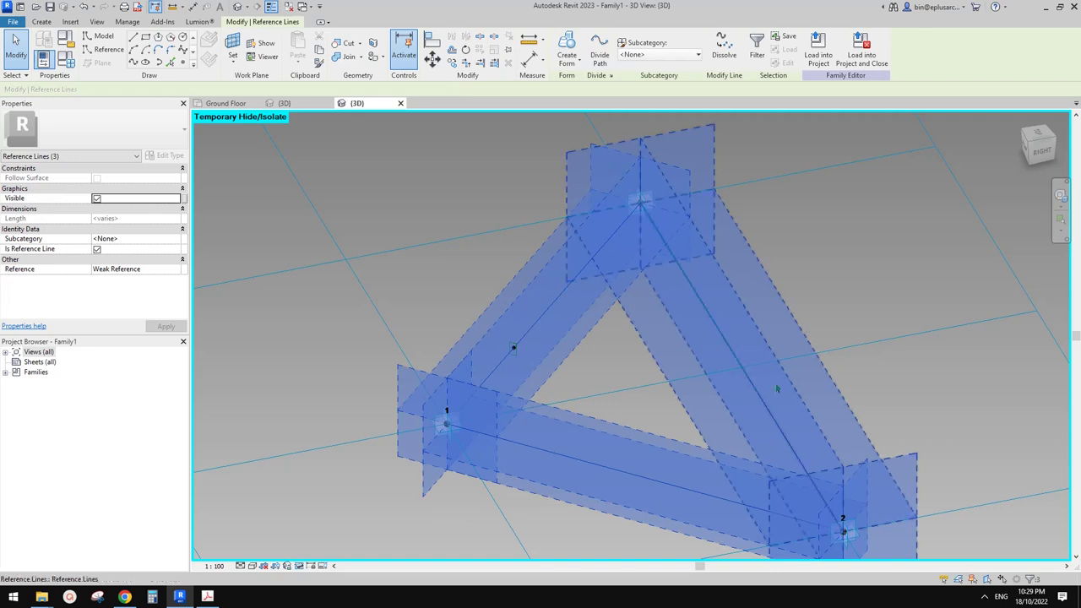
click(567, 46)
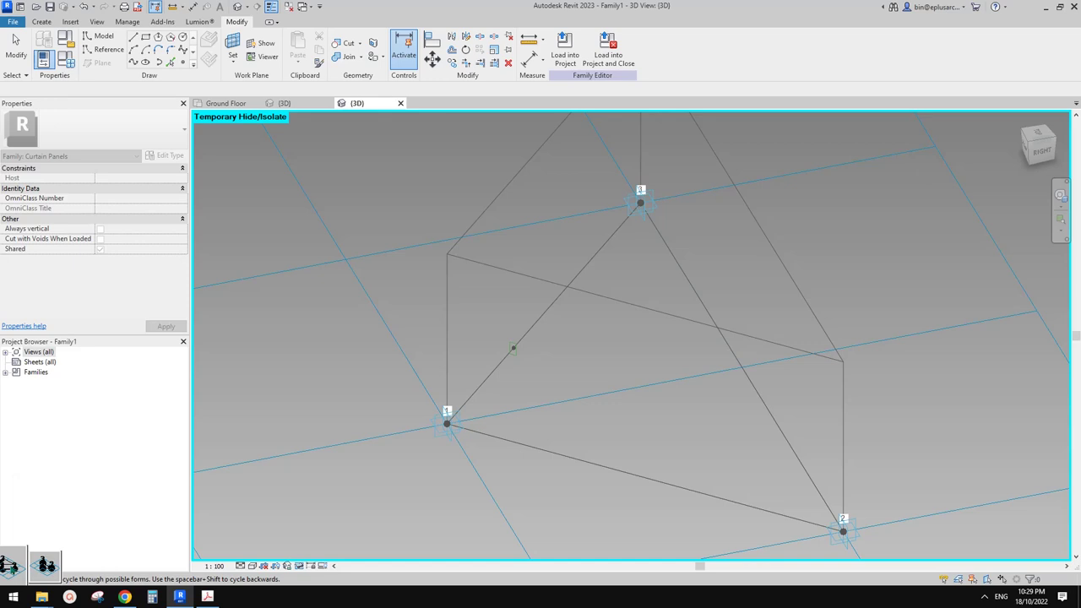
click(12, 567)
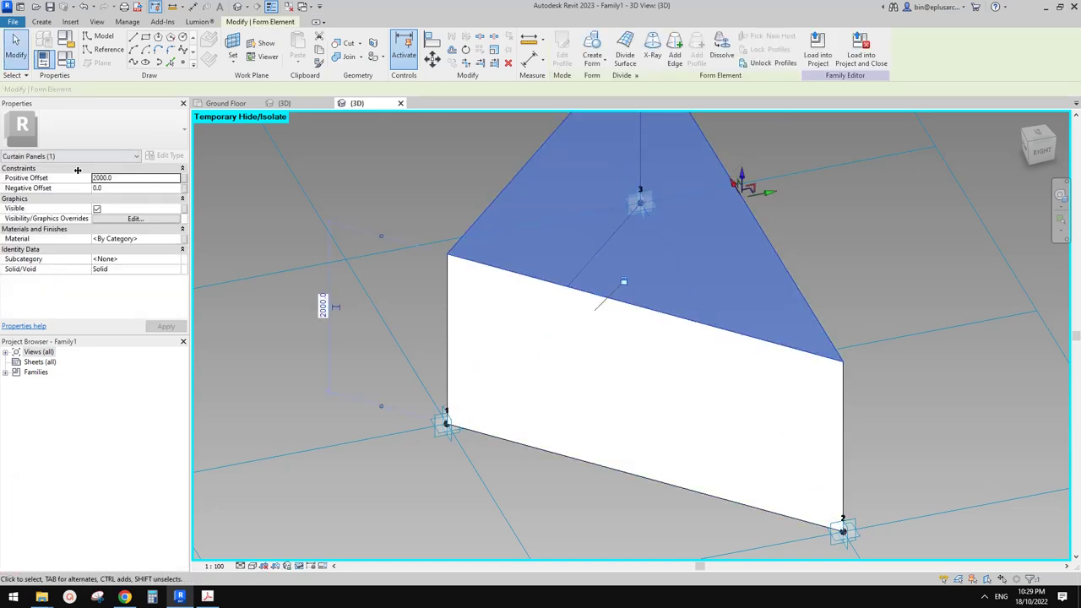
Set the triangular panel's positive and negative offsets to 10 mm each.
click(120, 180)
text(1)
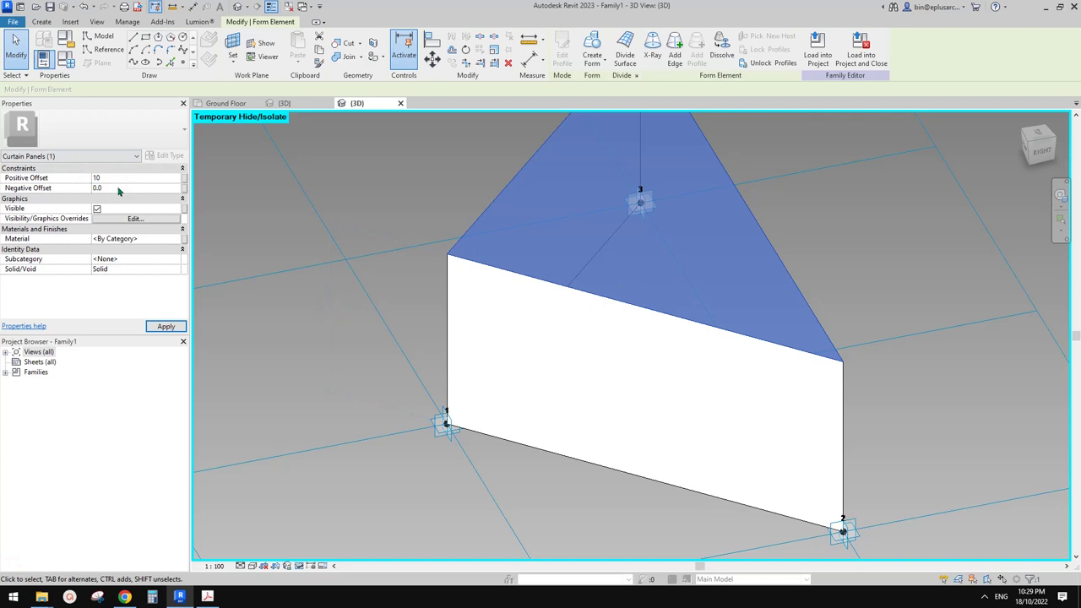
key(Return)
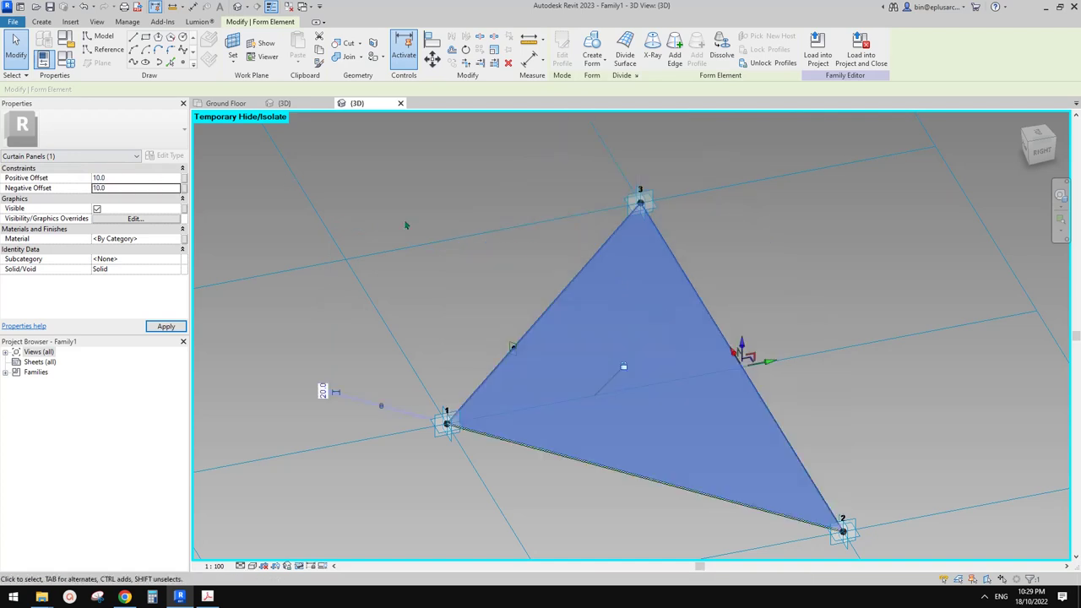
click(153, 239)
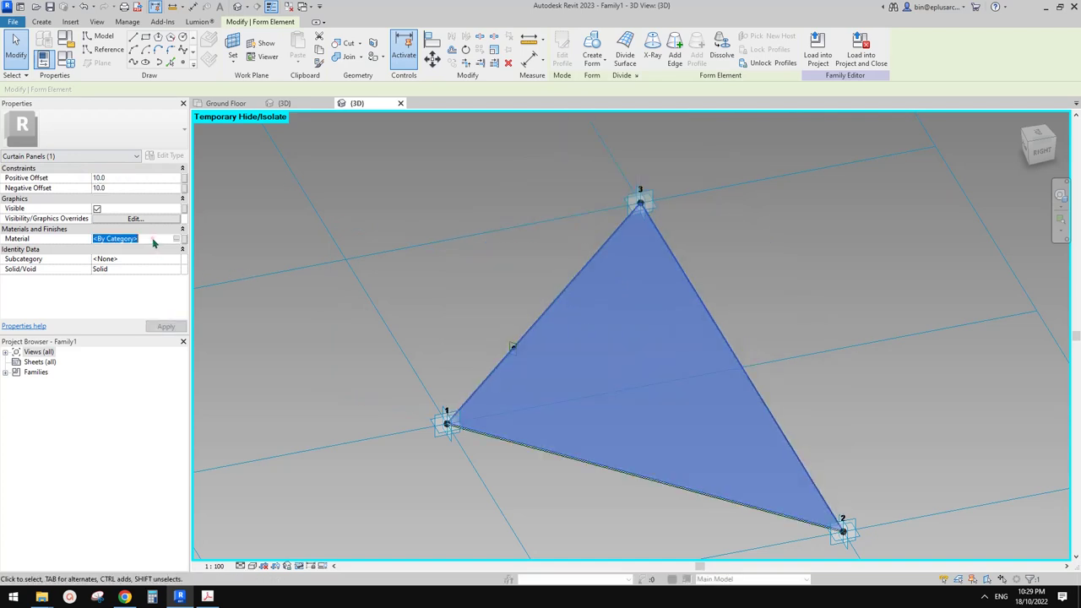
click(493, 276)
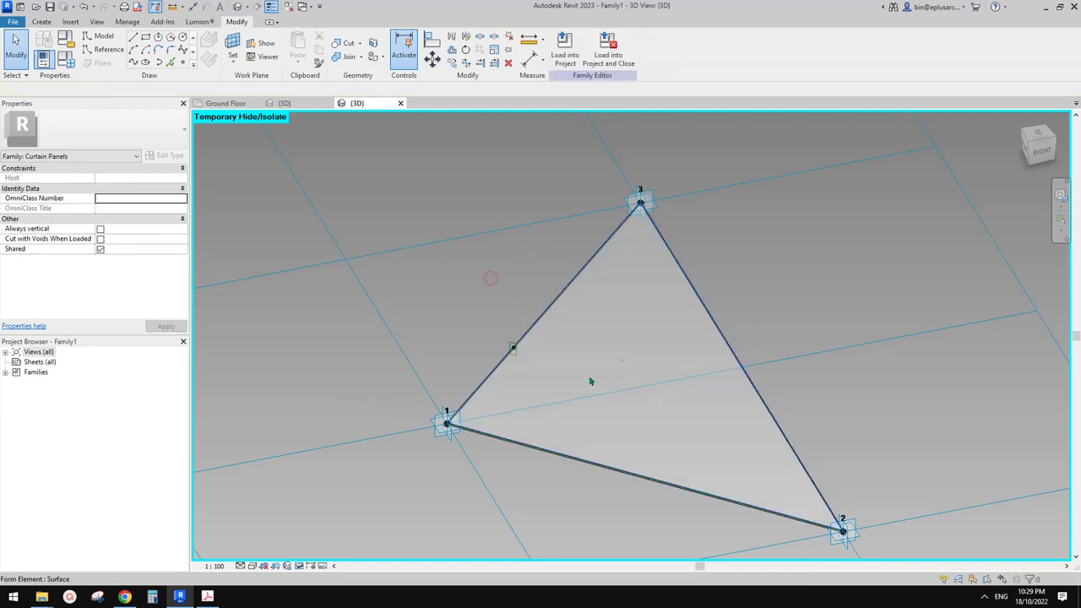
Reload the panel family into Project4, overwriting the existing version, and show the roof in the 3D view.
click(594, 52)
click(524, 261)
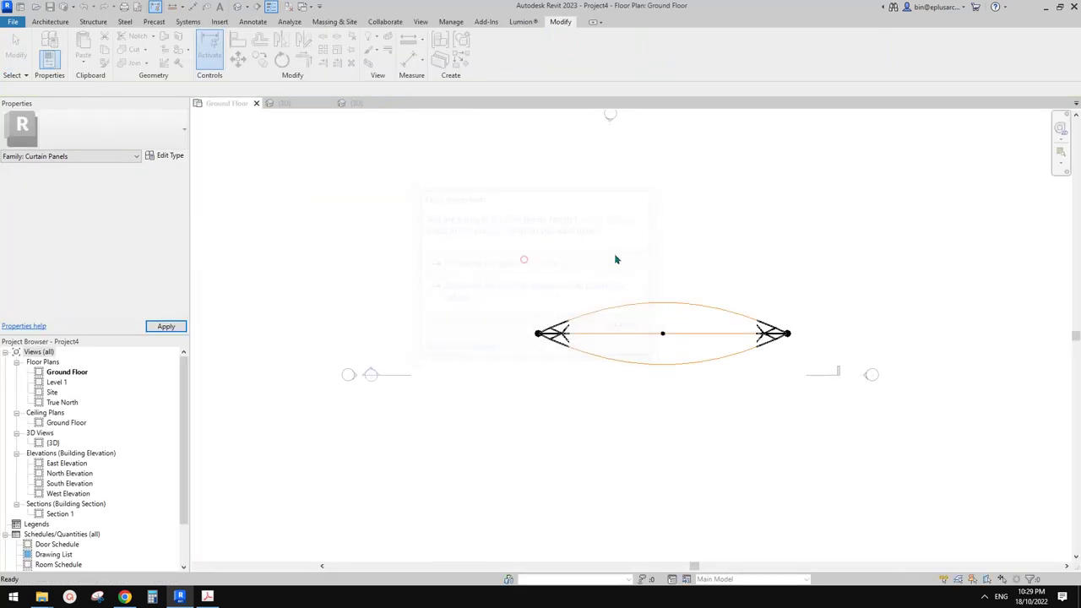
click(236, 7)
scroll(712, 308, up, 2)
shift+middle_drag(743, 345, 779, 380)
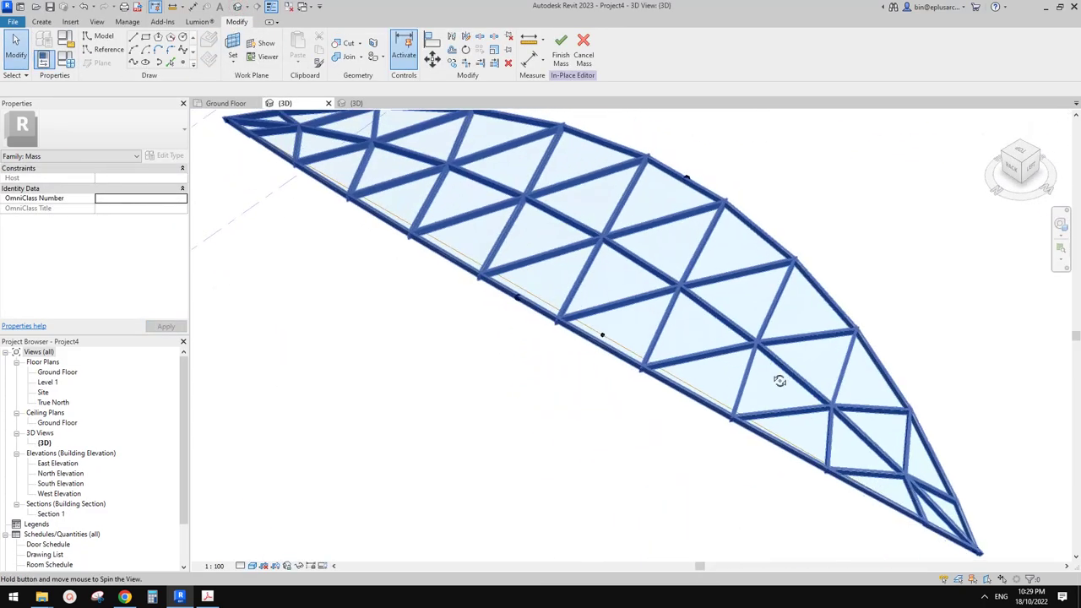
Delete a single triangular curtain panel along the near edge of the lens roof.
scroll(752, 357, down, 2)
shift+middle_drag(728, 357, 628, 305)
scroll(679, 351, up, 3)
scroll(684, 316, up, 2)
click(675, 303)
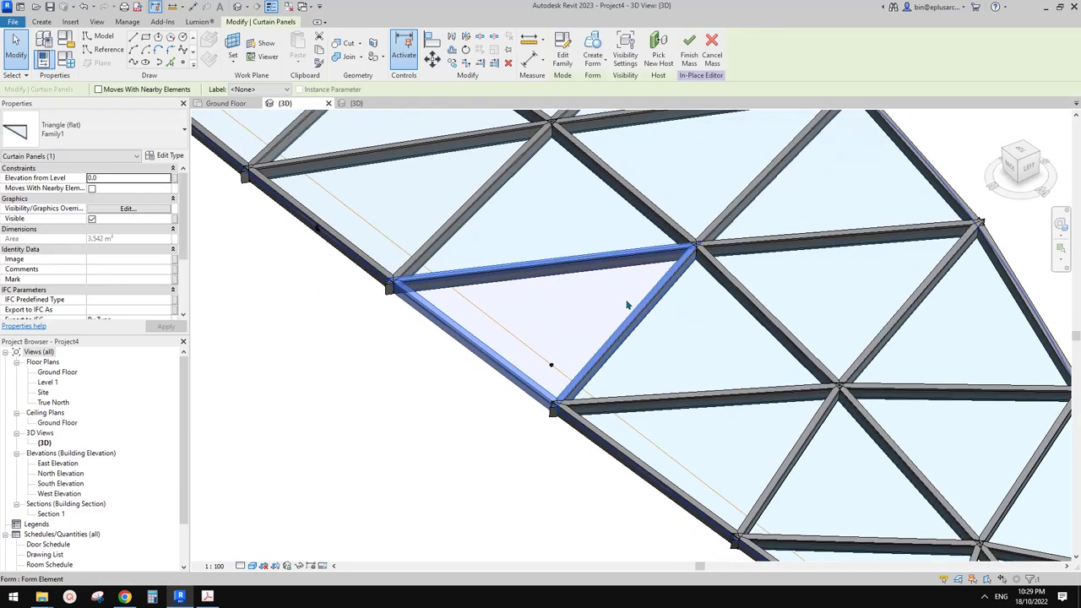
shift+middle_drag(478, 331, 530, 323)
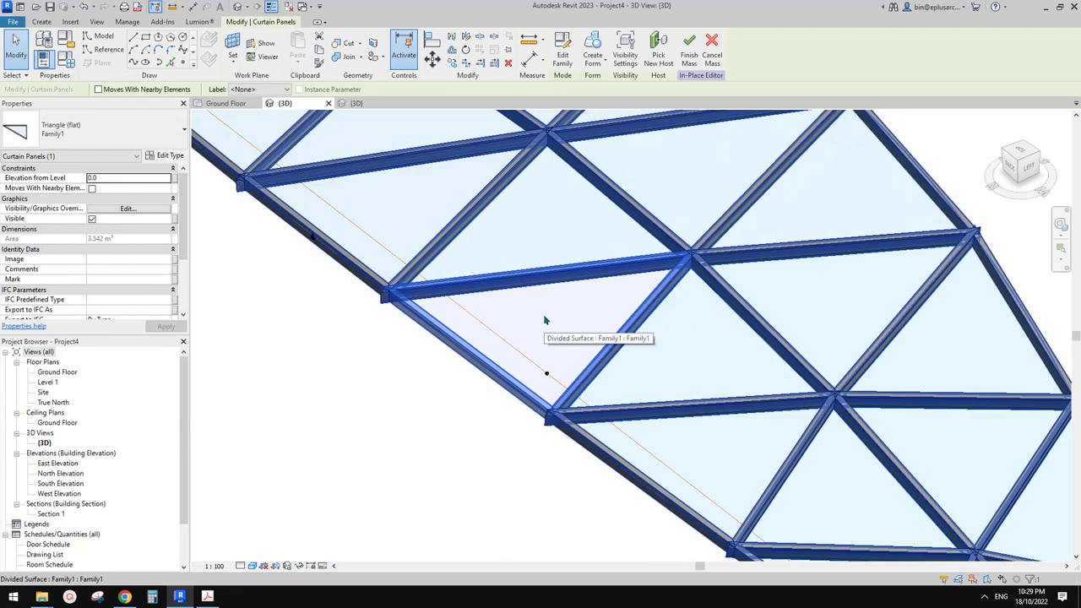
key(Delete)
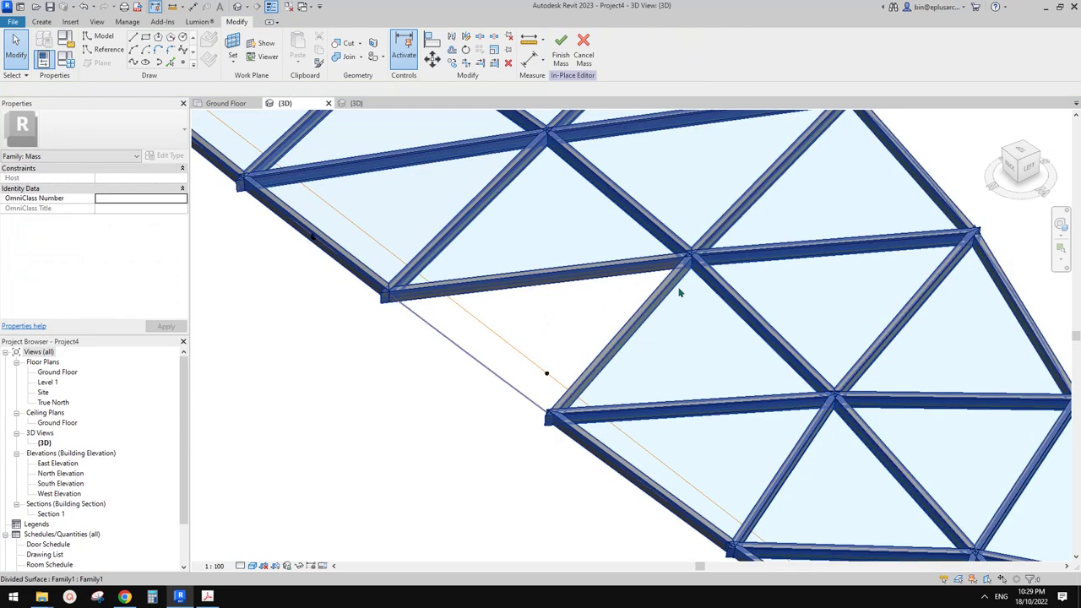
scroll(545, 297, down, 3)
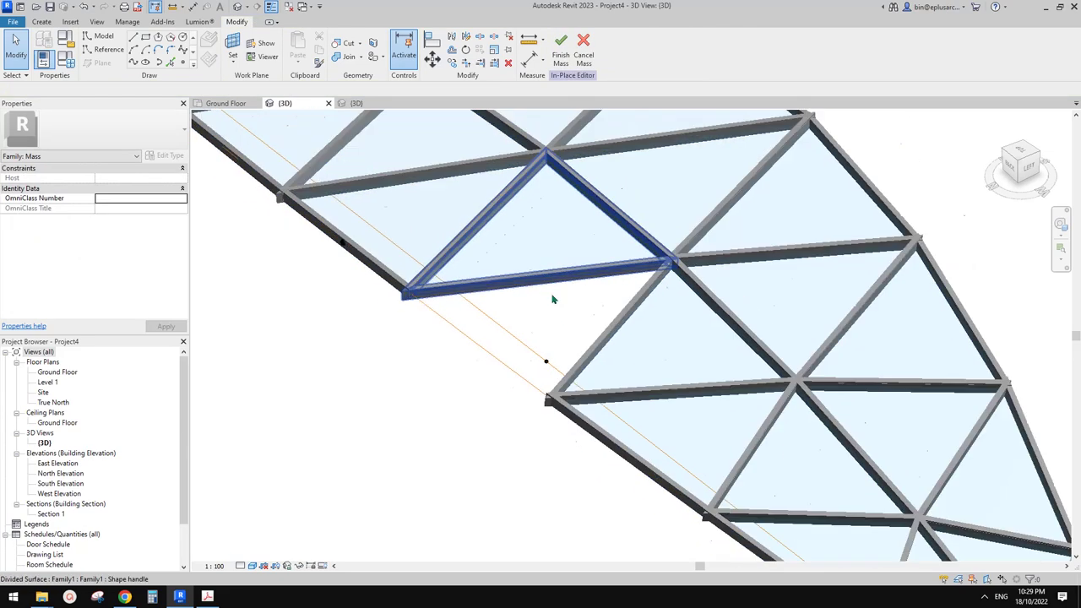
mouse_move(606, 330)
shift+middle_down()
mouse_move(593, 348)
mouse_move(615, 321)
shift+middle_up()
click(594, 323)
key(Escape)
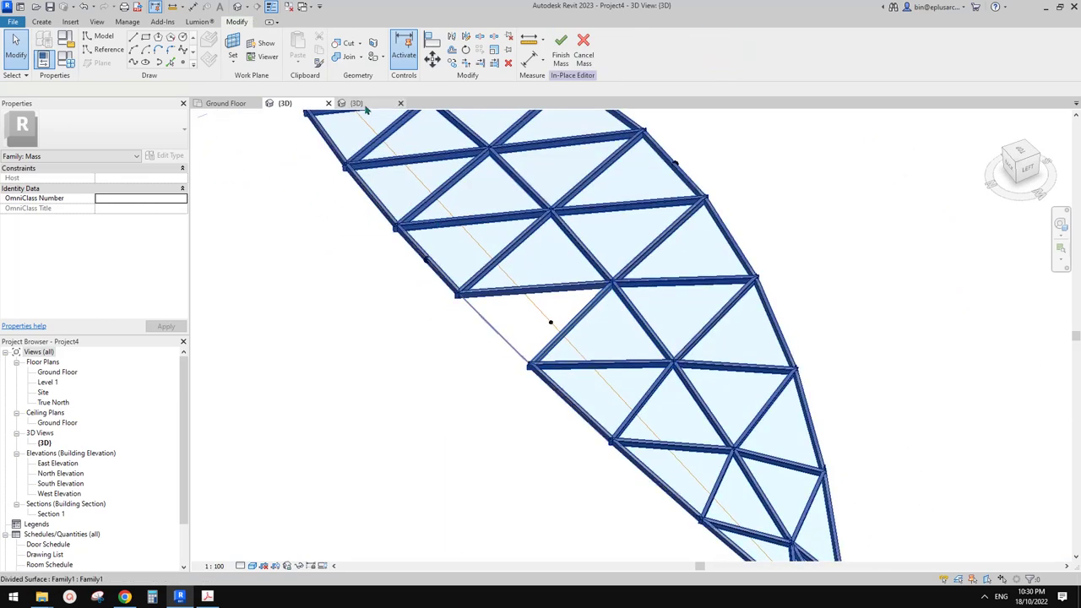
click(230, 103)
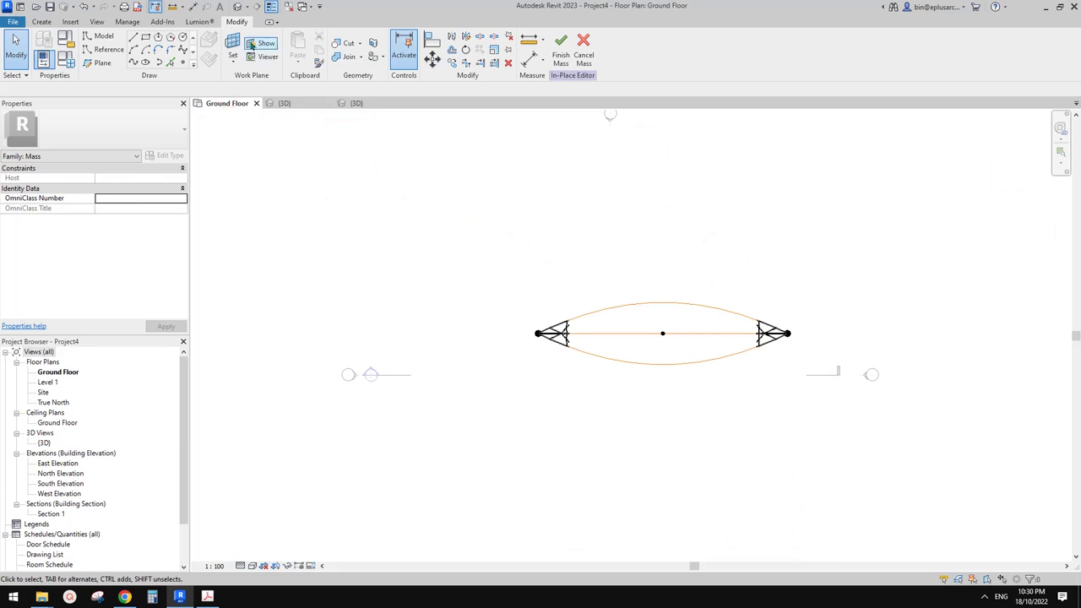
click(237, 6)
Change the type of the mass's divided surface from the Family1 component to the Triangle Checkerboard (flat) pattern.
click(649, 328)
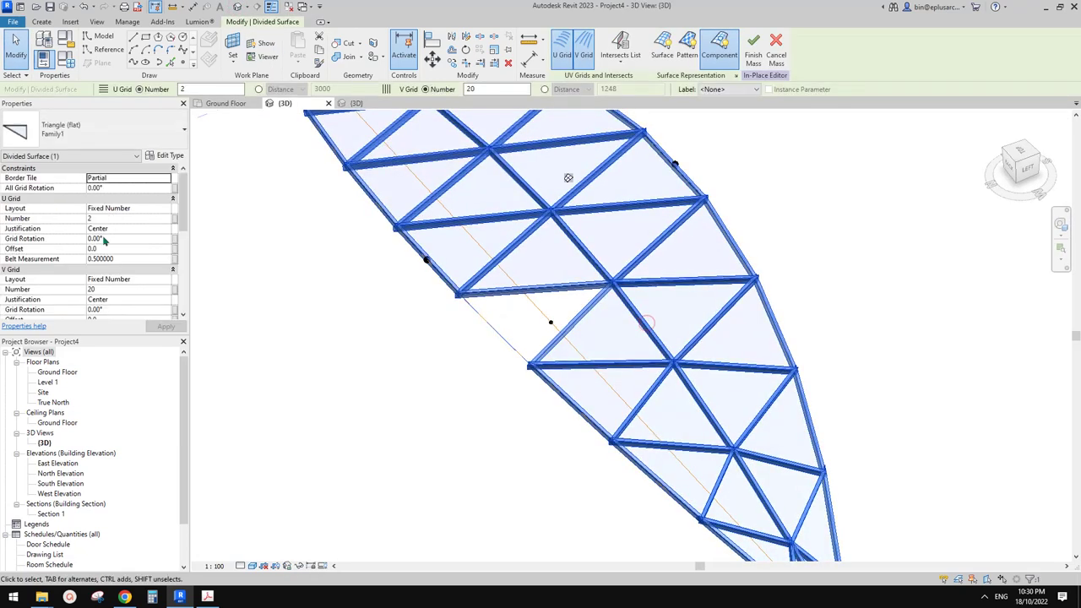
click(97, 132)
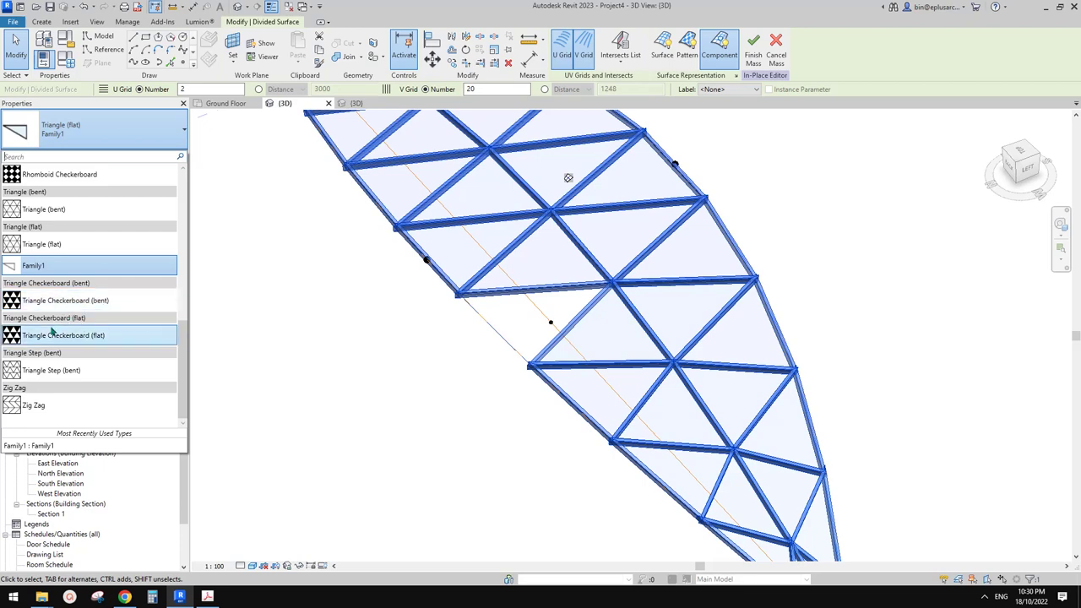
mouse_move(46, 341)
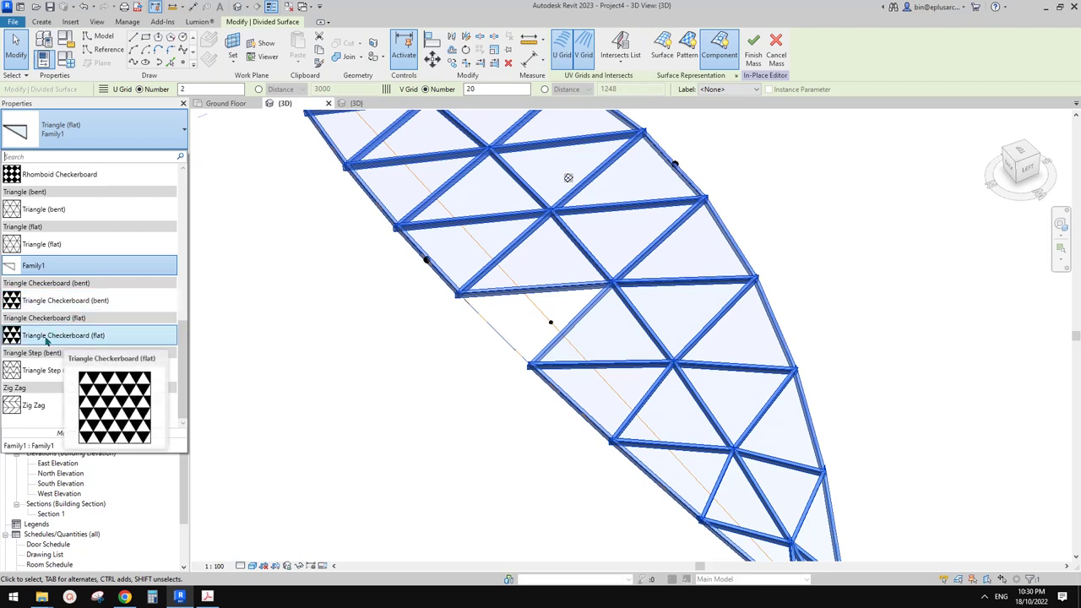
click(72, 337)
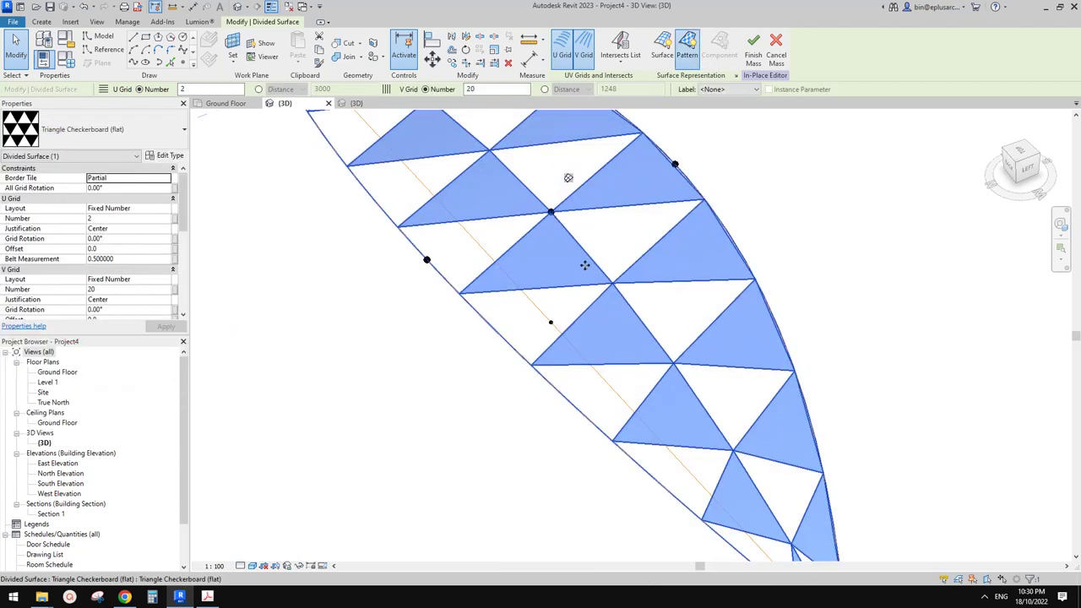
middle_drag(560, 257, 560, 277)
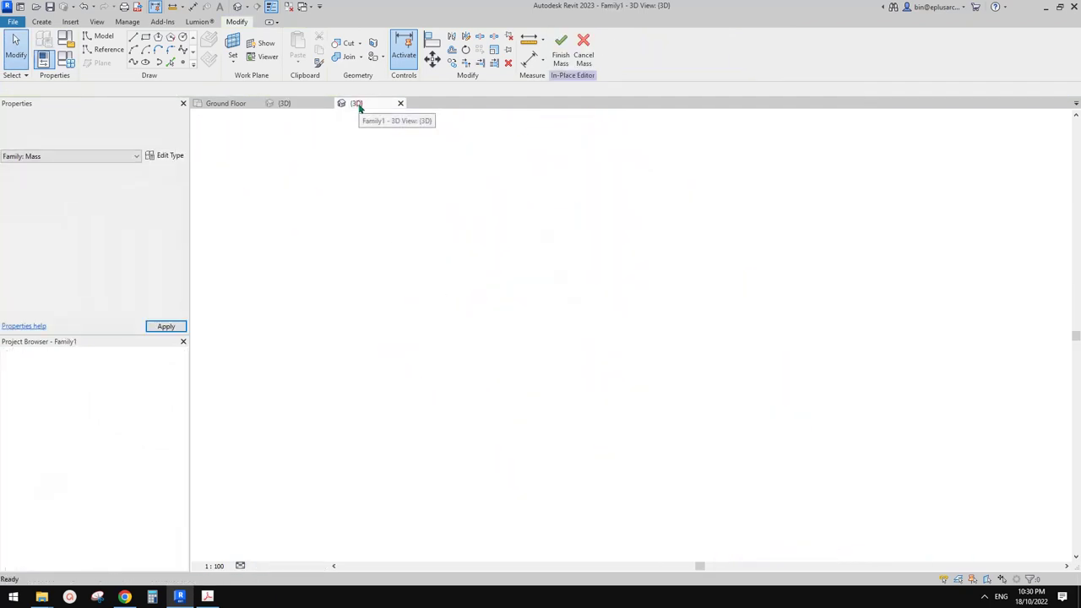
In the Family1 curtain panel family, switch the tile pattern grid to Triangle Checkerboard (flat), deleting the form instances that cannot be created.
click(357, 103)
middle_drag(610, 349, 601, 280)
key(h)
key(r)
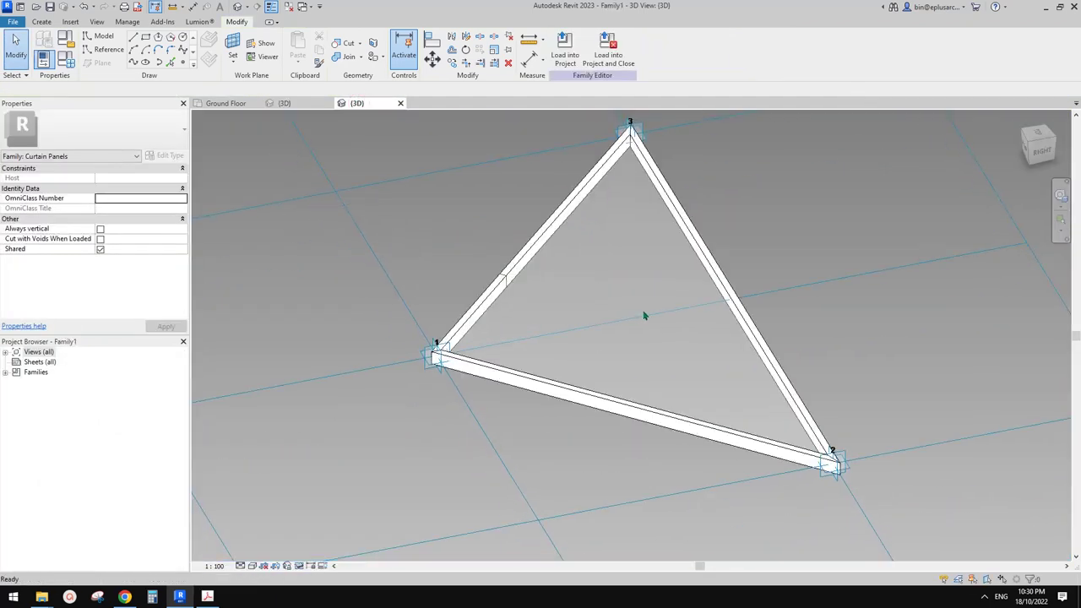
scroll(663, 321, down, 4)
click(794, 274)
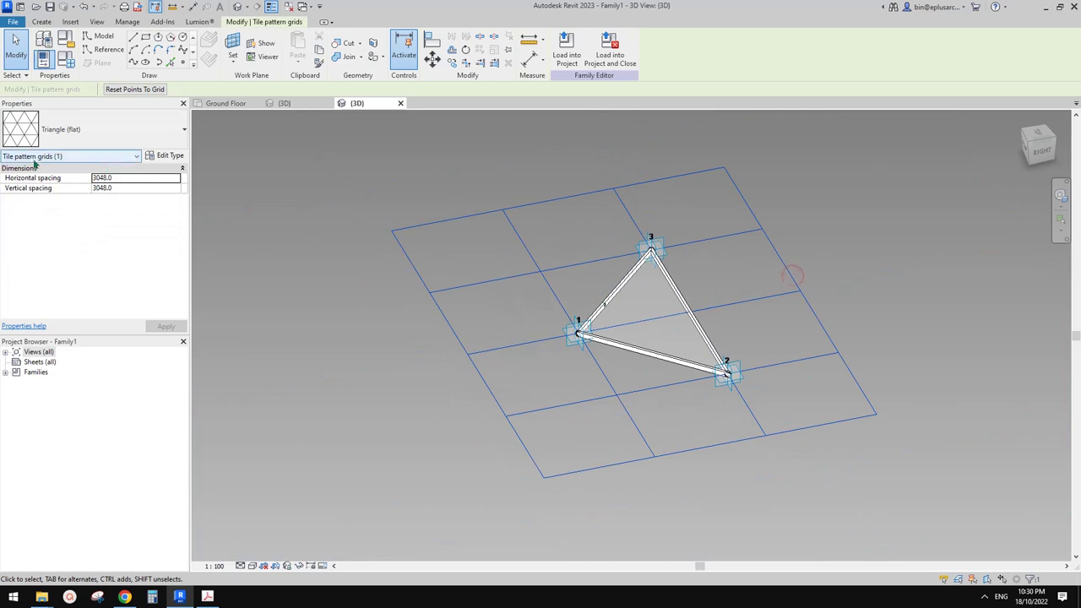
click(116, 125)
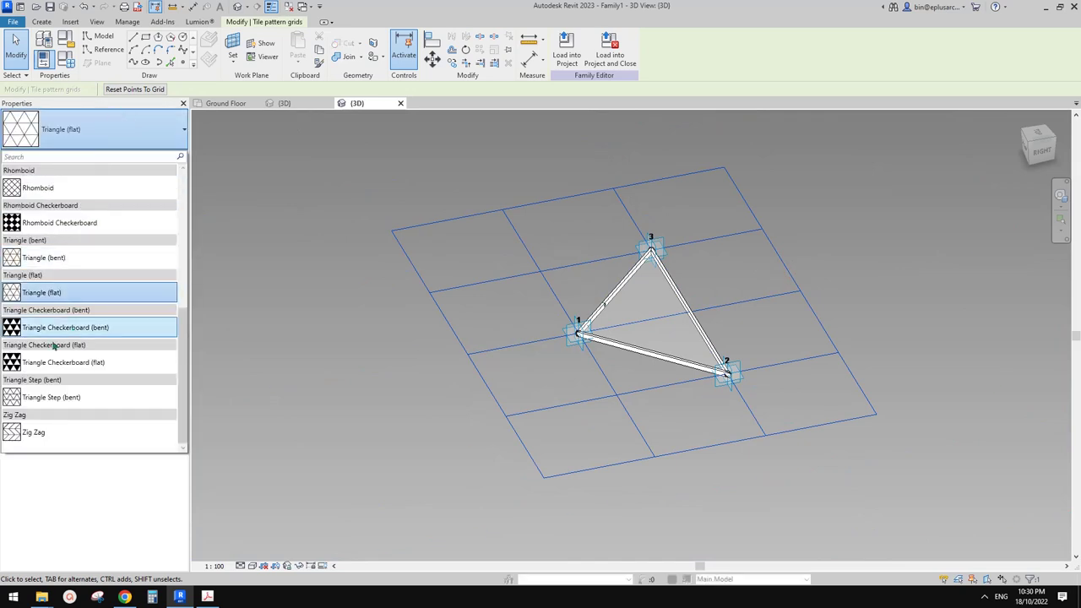
click(84, 363)
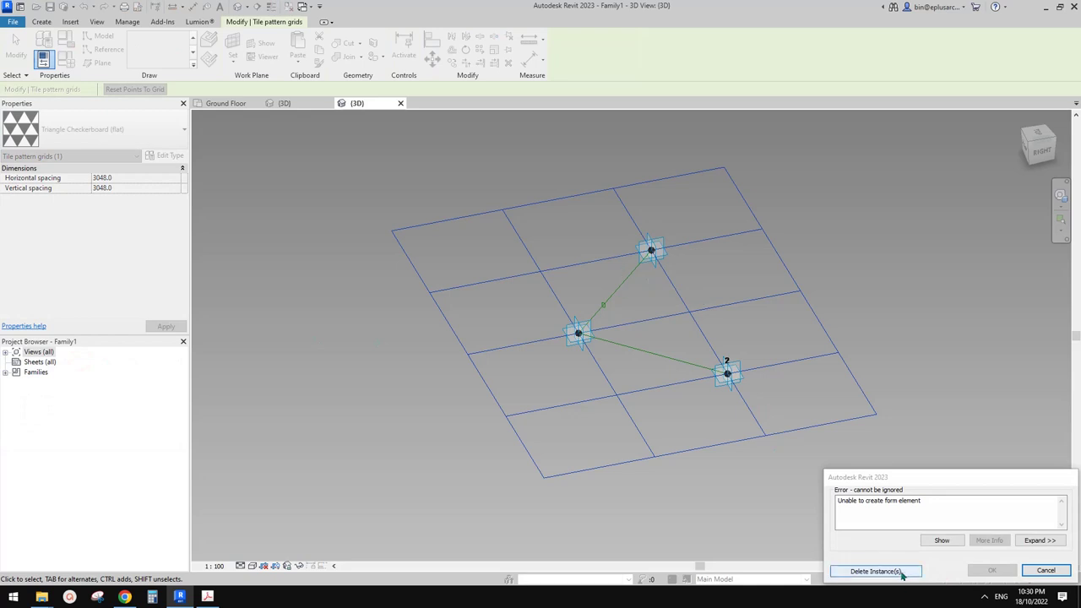
click(875, 571)
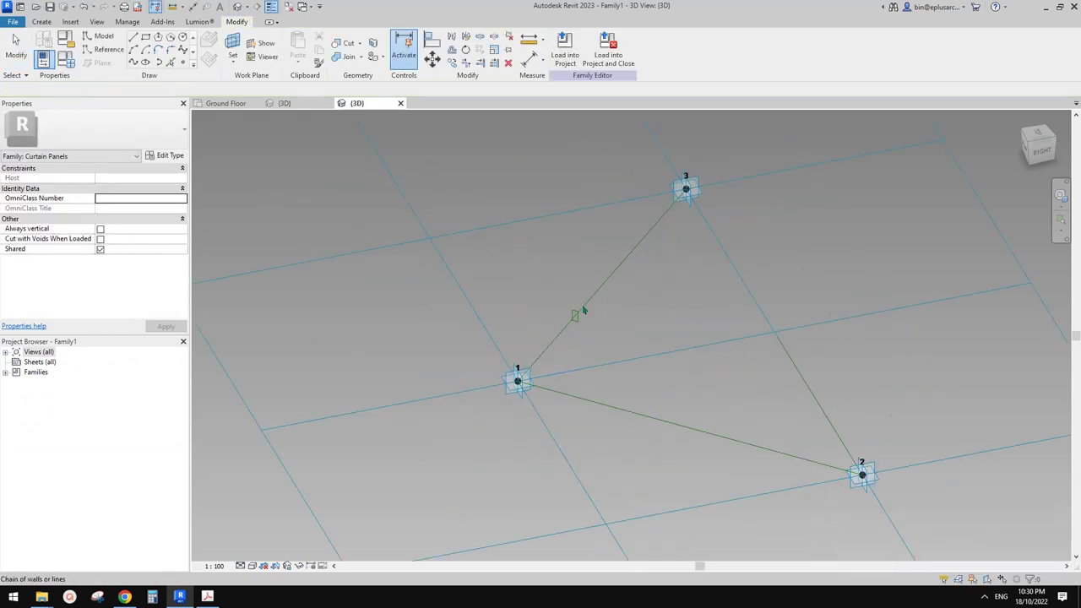
Place a reference point on the reference line between points 1 and 3, close to the small rectangular profile.
click(179, 64)
scroll(598, 291, up, 2)
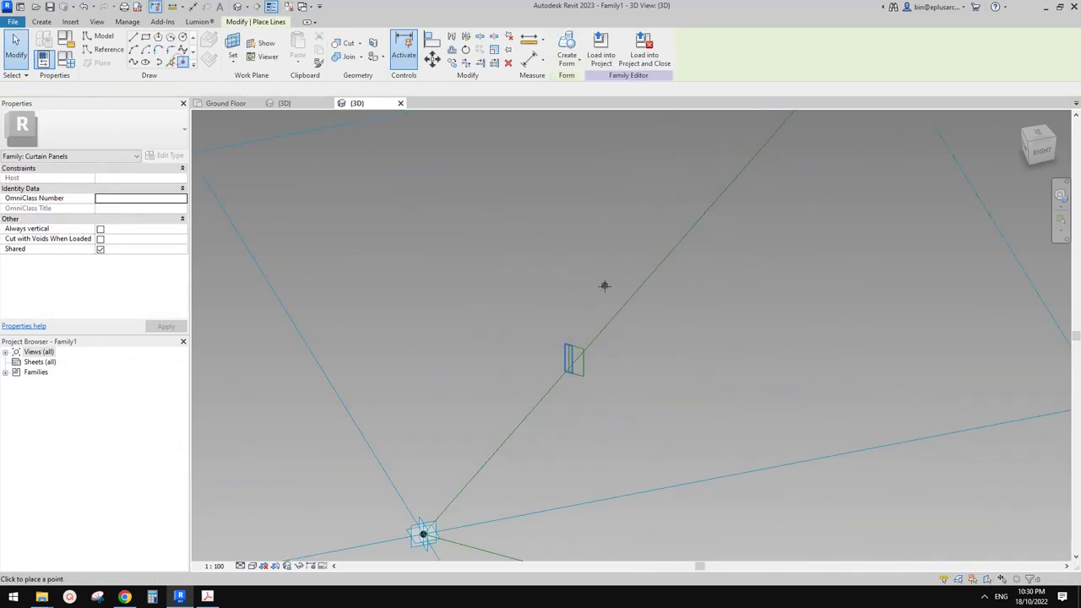
click(588, 357)
key(Escape)
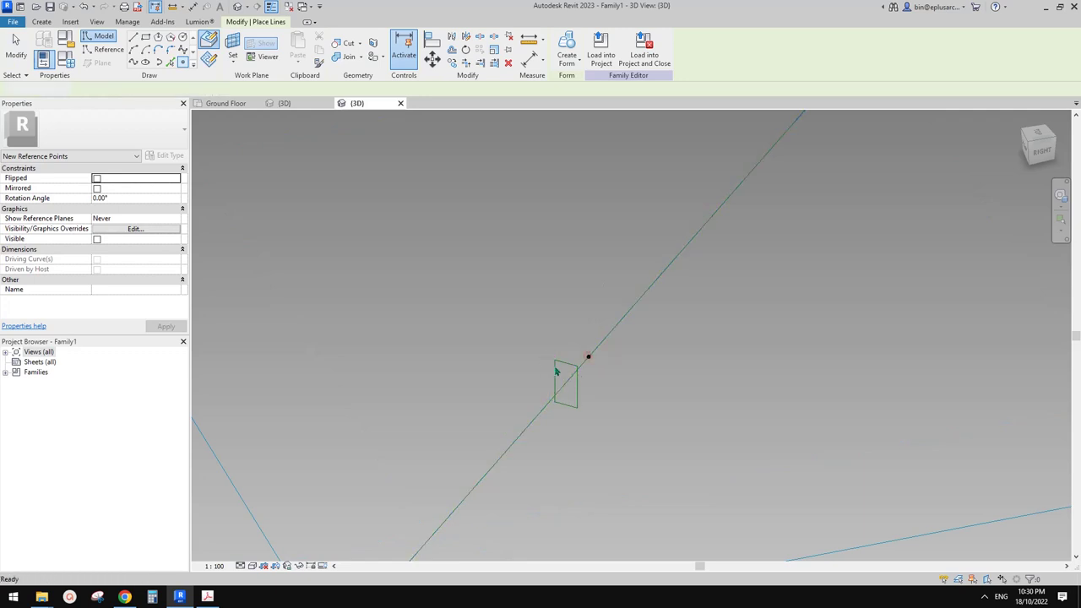
Rehost the four reference lines of the rectangular profile to the new reference point on the line between points 1 and 3.
key(Tab)
click(560, 364)
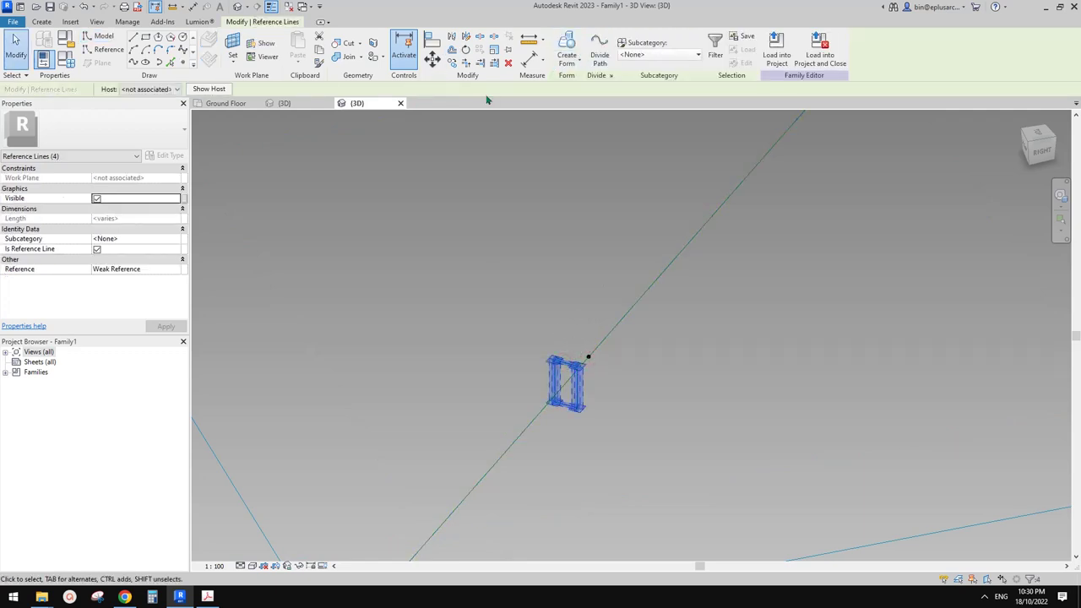
click(169, 90)
click(141, 107)
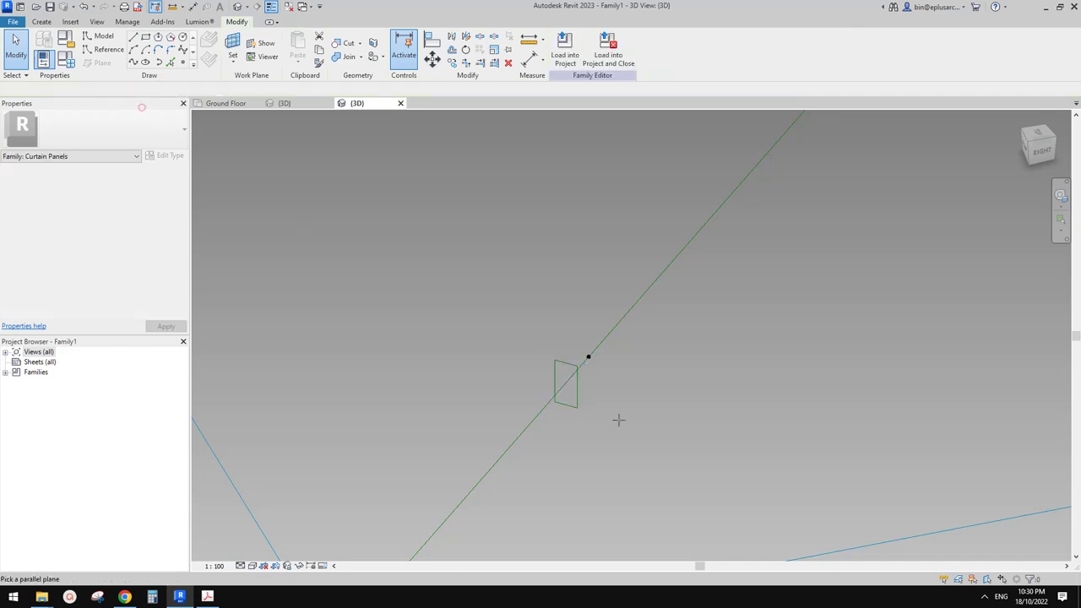
click(589, 356)
scroll(590, 358, down, 1)
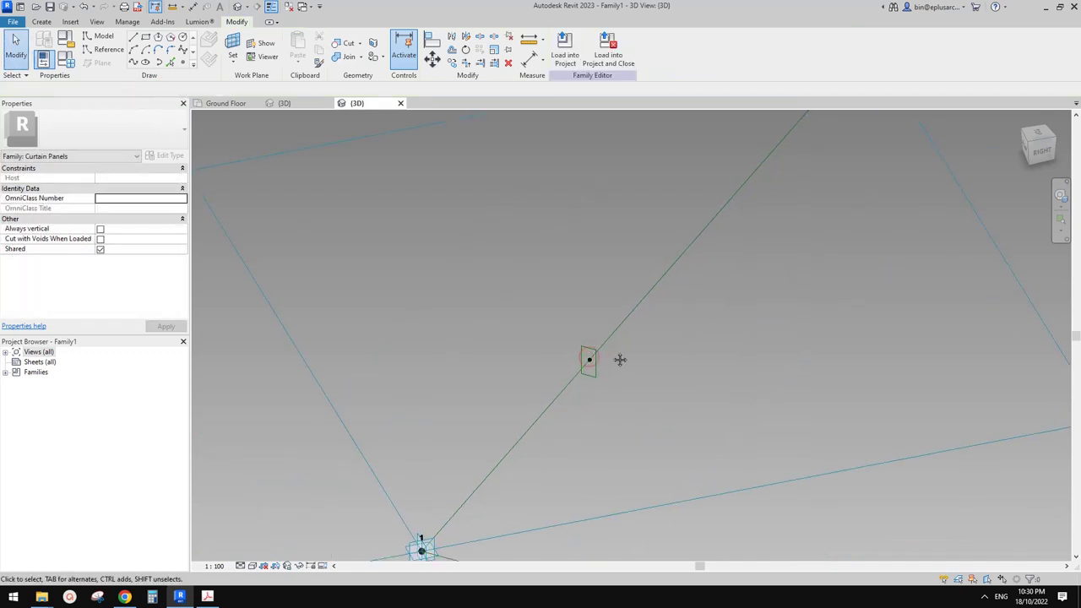
Create the triangular frame as a form from the rectangular profile and the chain of three reference lines.
scroll(629, 293, down, 1)
middle_drag(670, 305, 620, 318)
key(Tab)
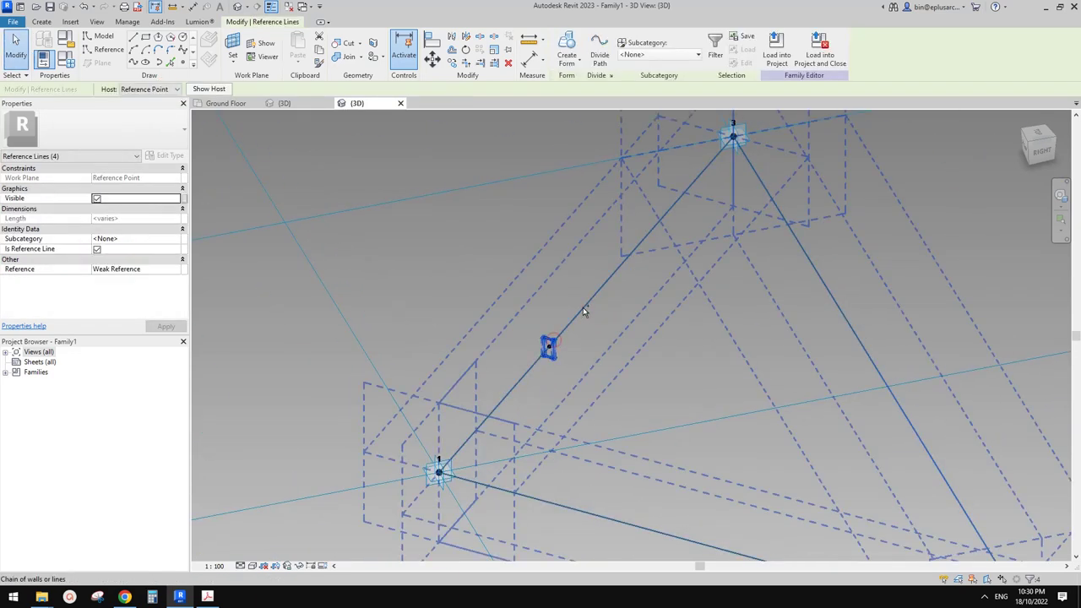
ctrl+click(584, 308)
click(573, 39)
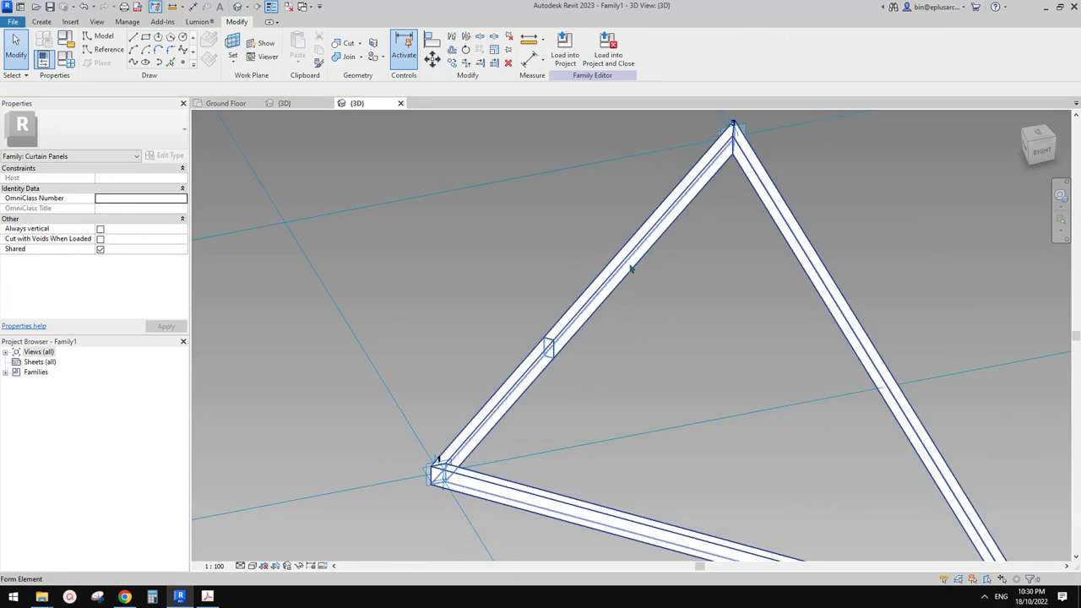
Temporarily hide the frame and create a solid panel form from the triangular chain of reference lines.
click(630, 266)
key(h)
key(h)
key(Tab)
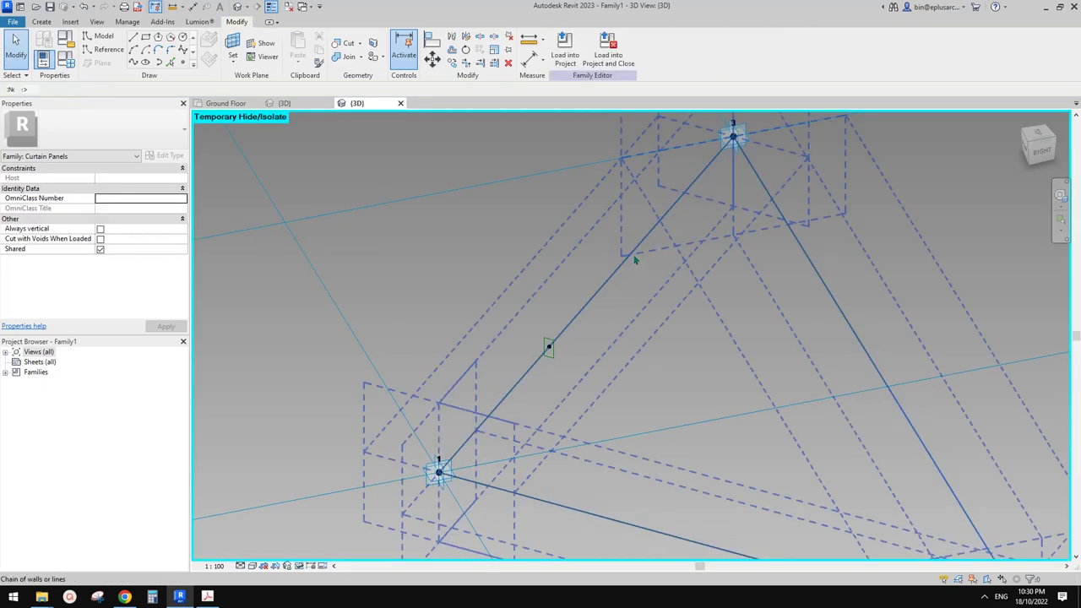
click(636, 257)
click(568, 46)
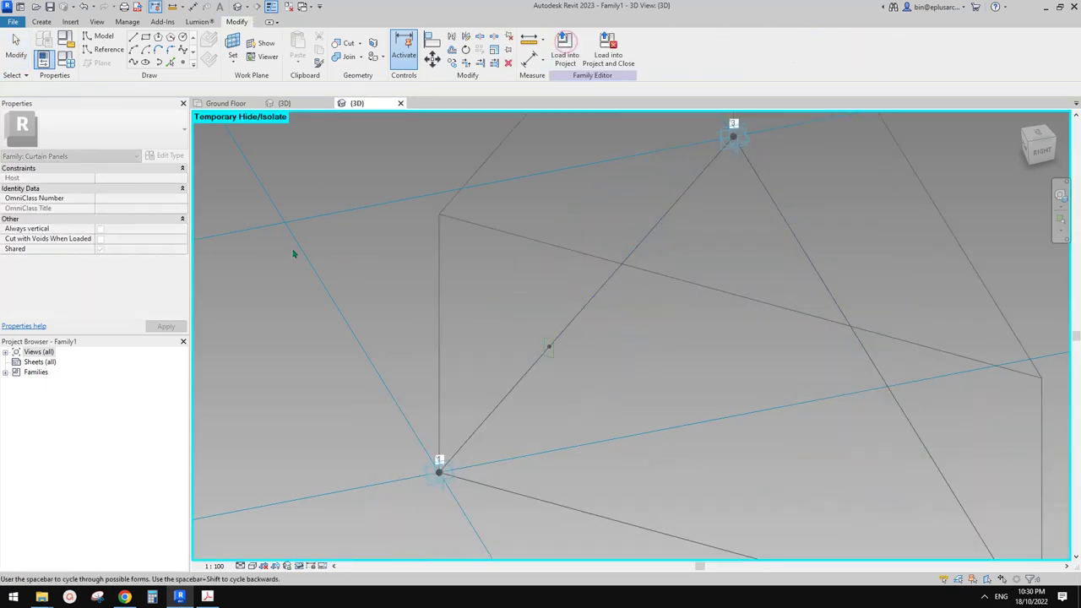
click(311, 292)
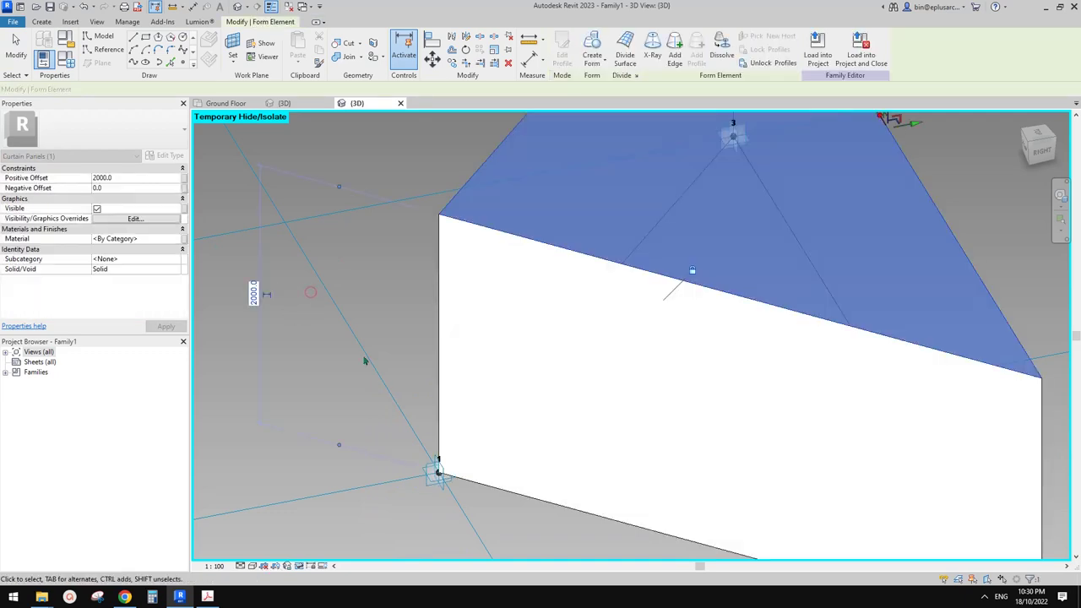
Set the triangular panel's positive and negative offsets to 10 each.
double_click(120, 178)
text(1)
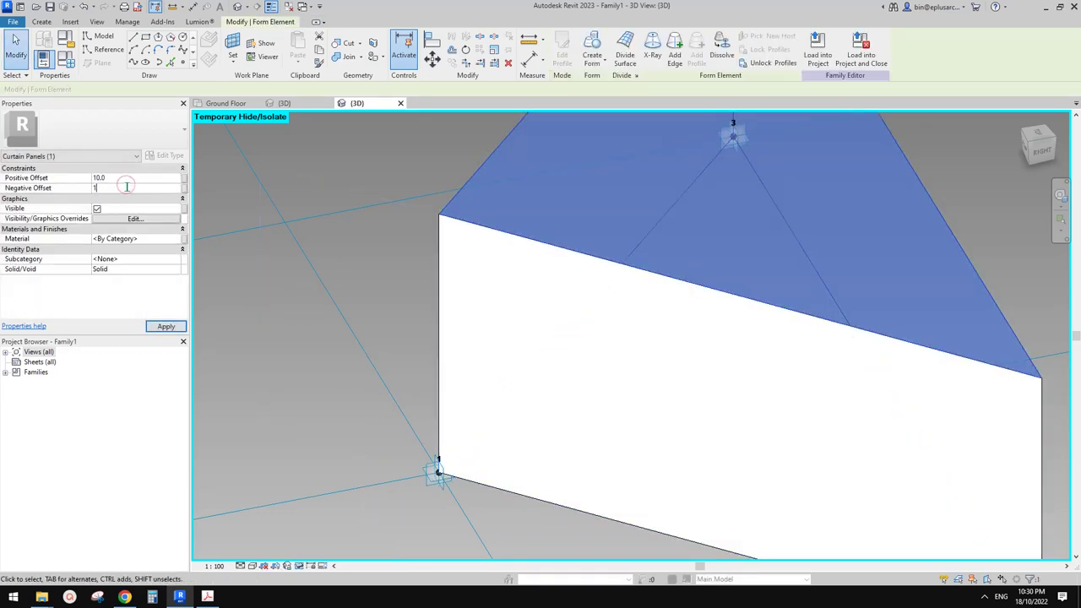
click(151, 231)
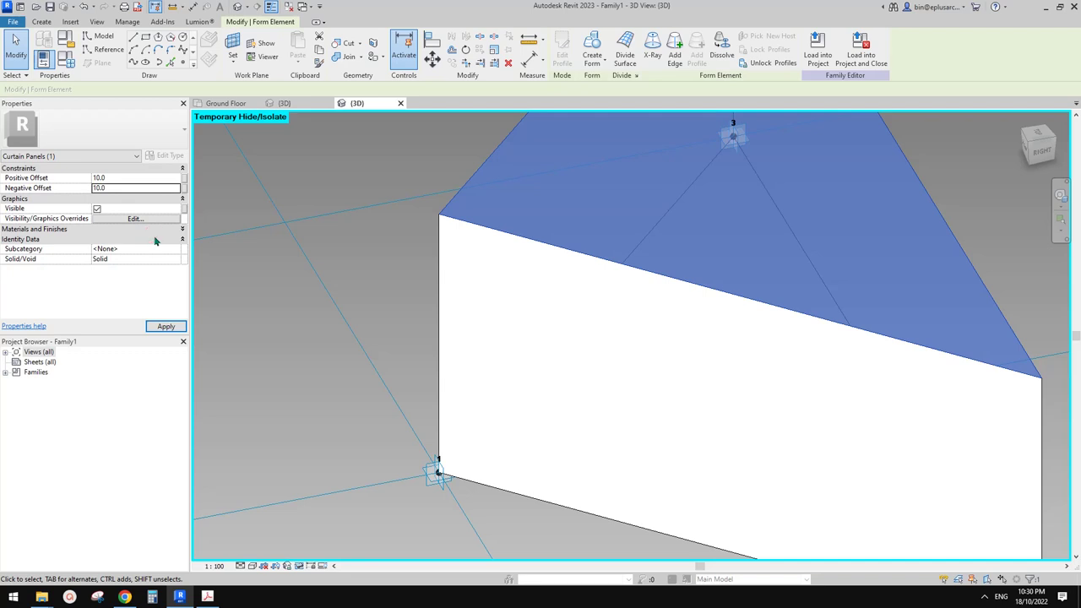
click(160, 229)
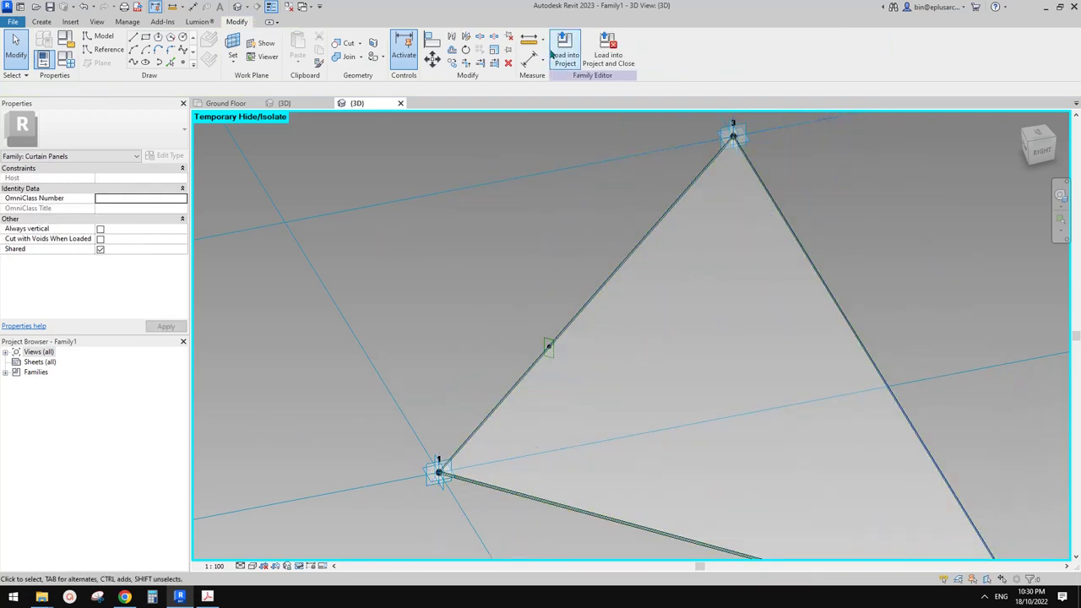
Load the updated panel family into Project4 and open the project's 3D view.
click(564, 52)
click(531, 263)
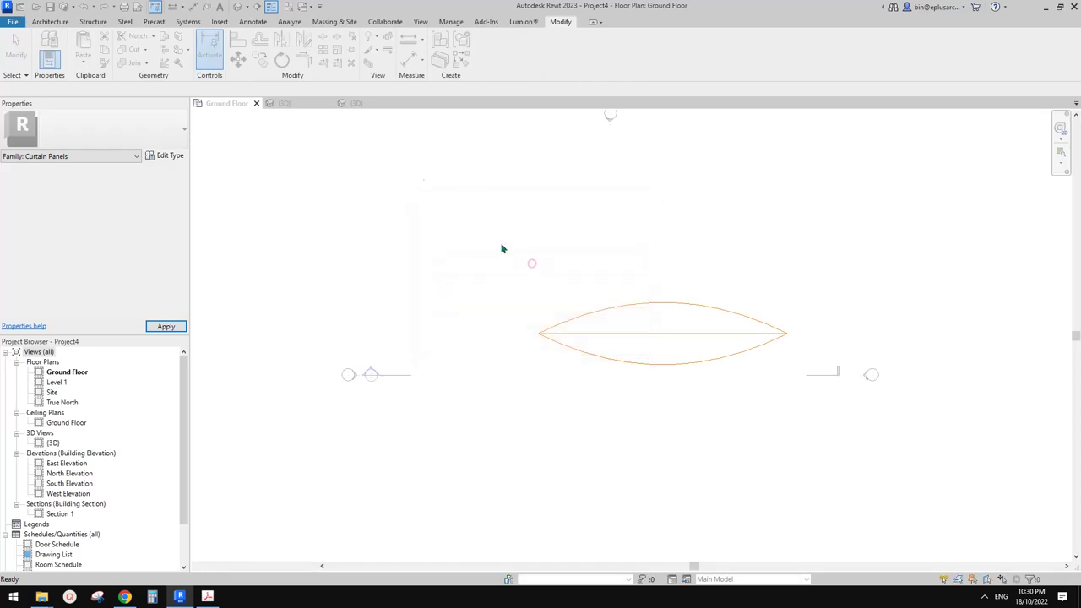
click(240, 8)
scroll(654, 339, down, 2)
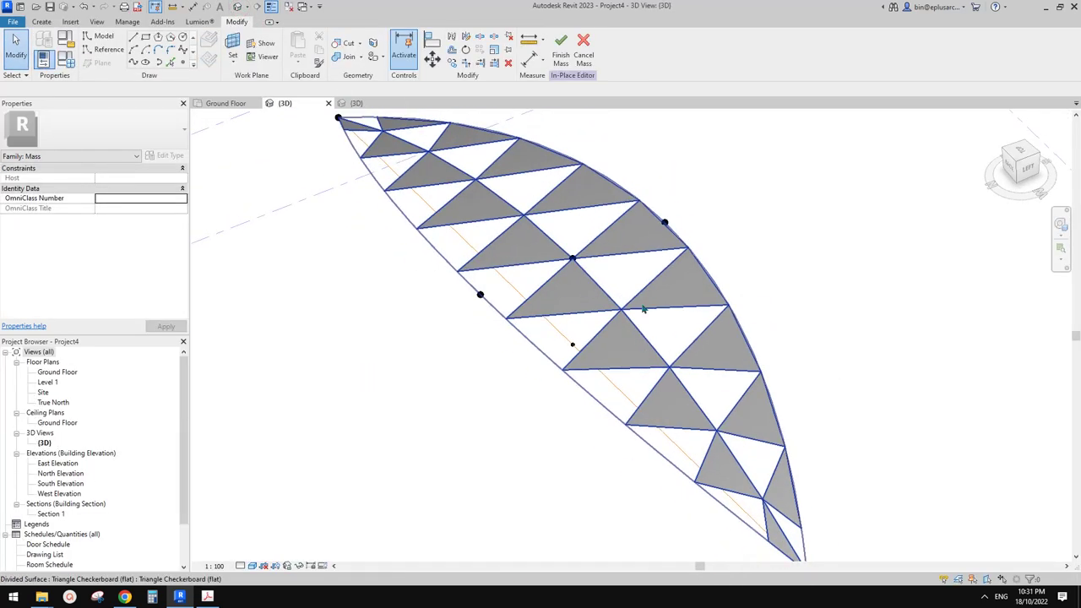
Apply the Family1 component under Triangle Checkerboard (flat) to the mass's divided surface.
click(647, 307)
click(137, 137)
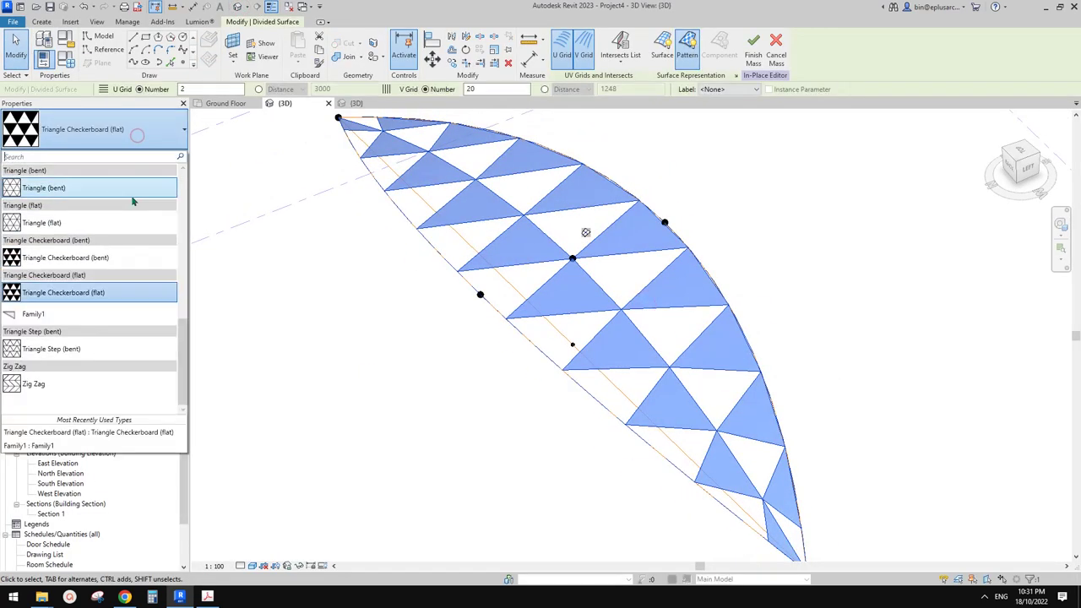
click(39, 313)
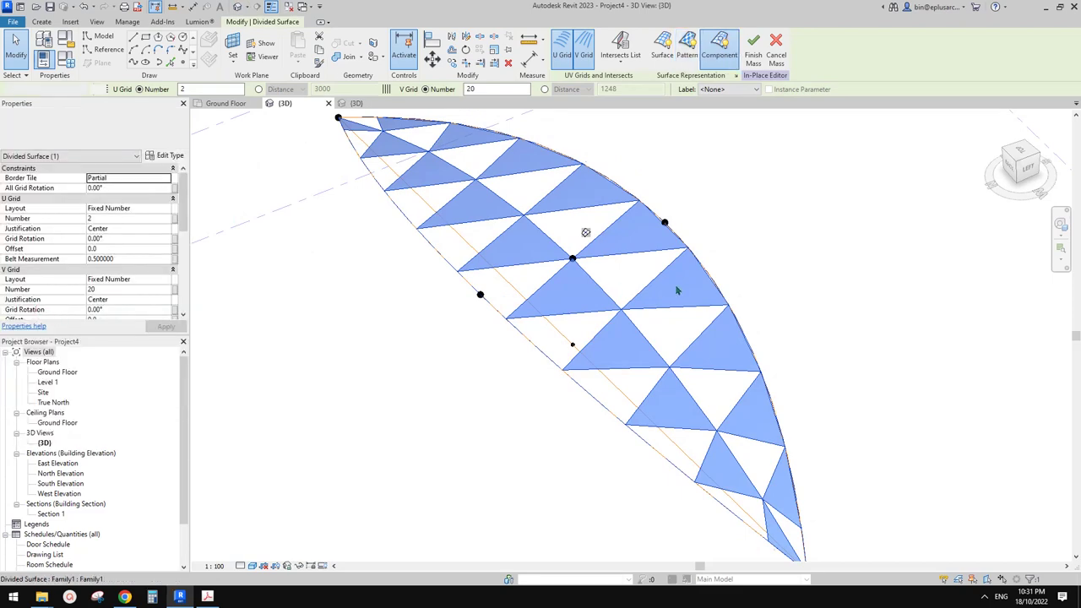
shift+middle_drag(736, 327, 759, 405)
key(Escape)
click(711, 352)
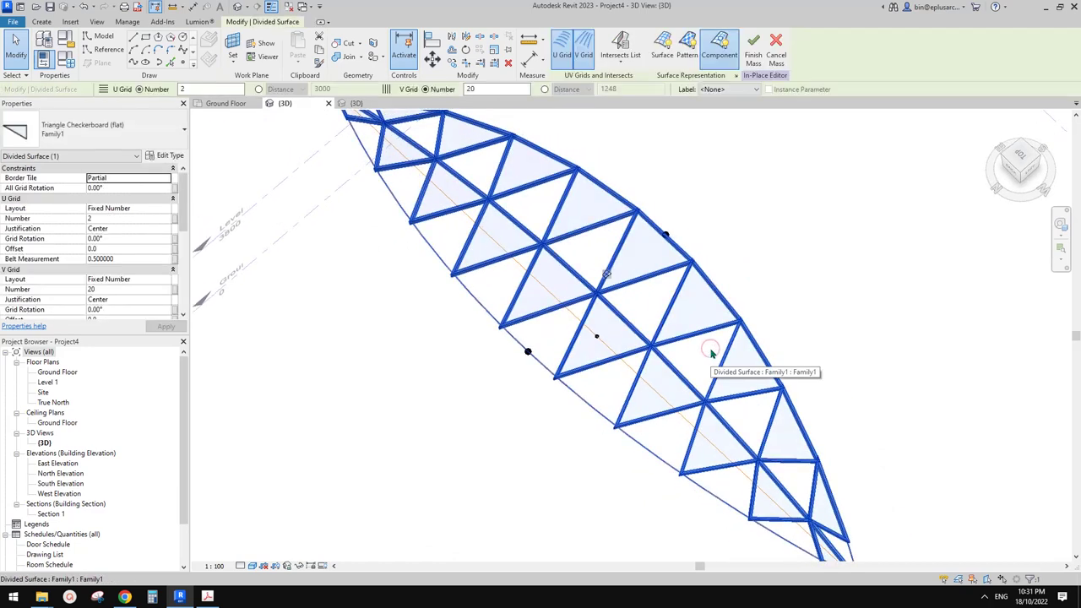
key(Escape)
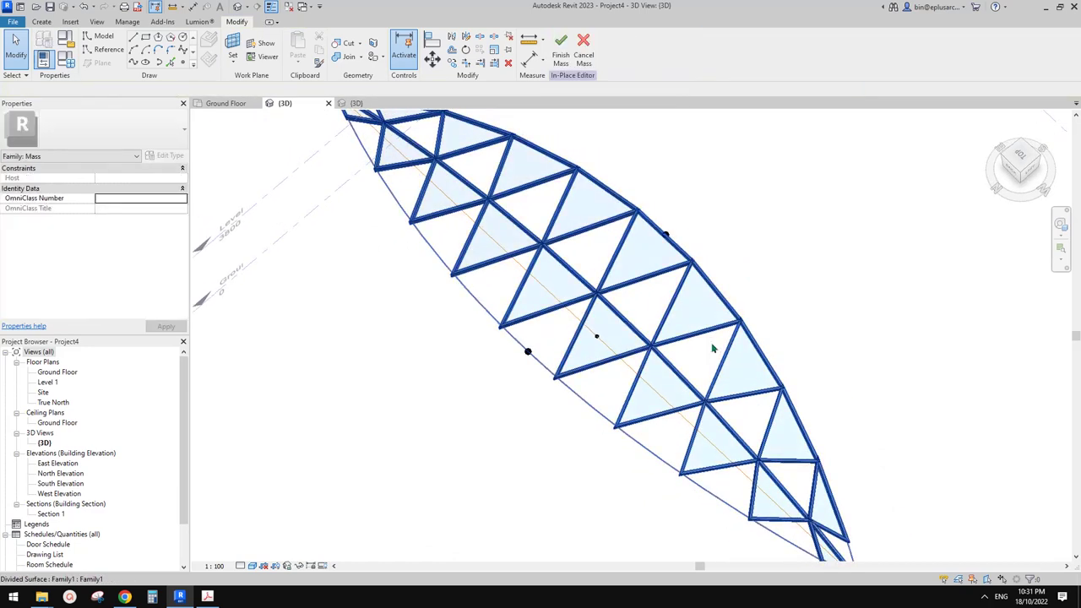
Delete one triangular curtain panel along the upper curved edge of the divided surface, then select the divided surface.
scroll(709, 348, up, 2)
mouse_move(718, 357)
shift+middle_down()
mouse_move(707, 328)
mouse_move(714, 340)
shift+middle_up()
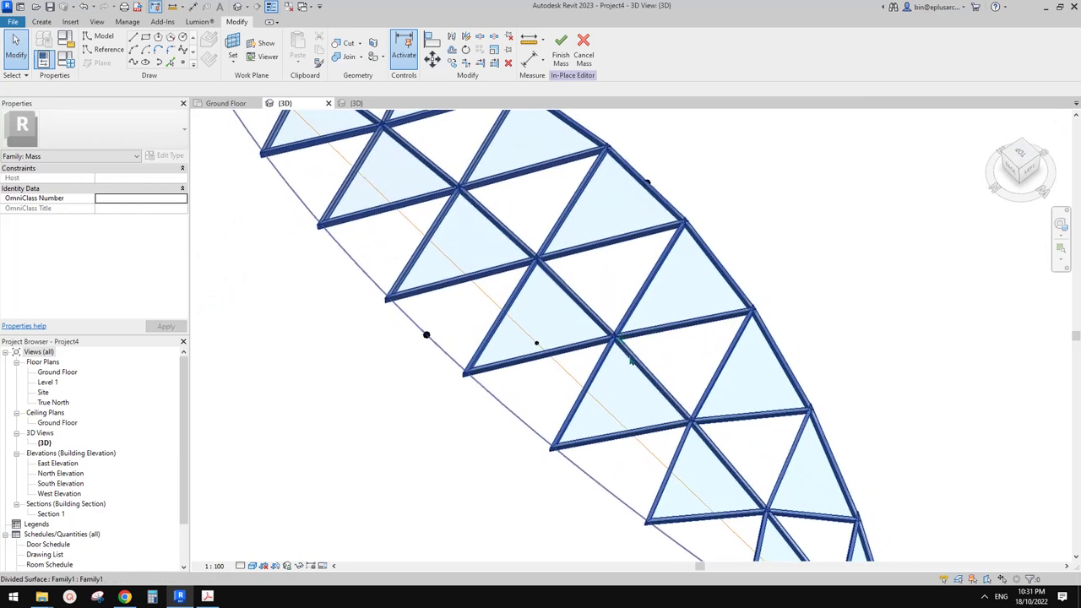
click(683, 252)
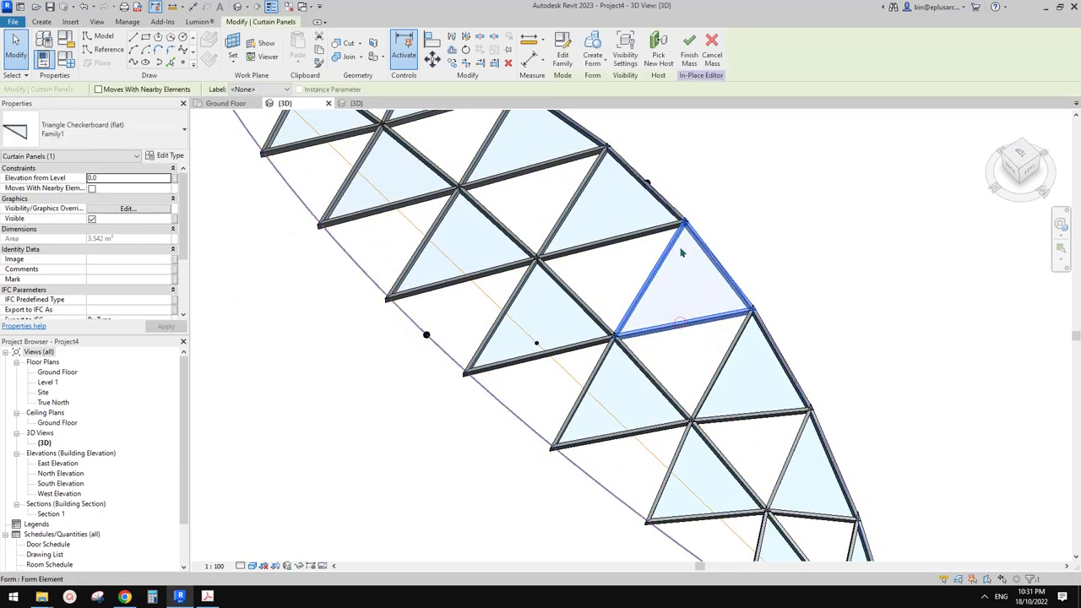
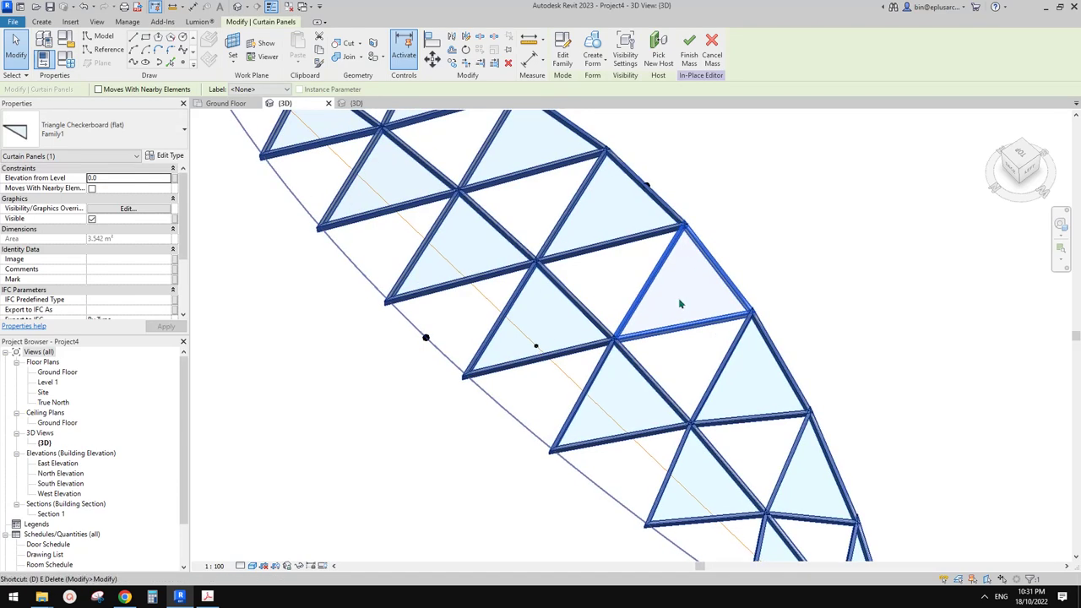
key(e)
middle_drag(707, 321, 698, 293)
click(669, 343)
click(745, 411)
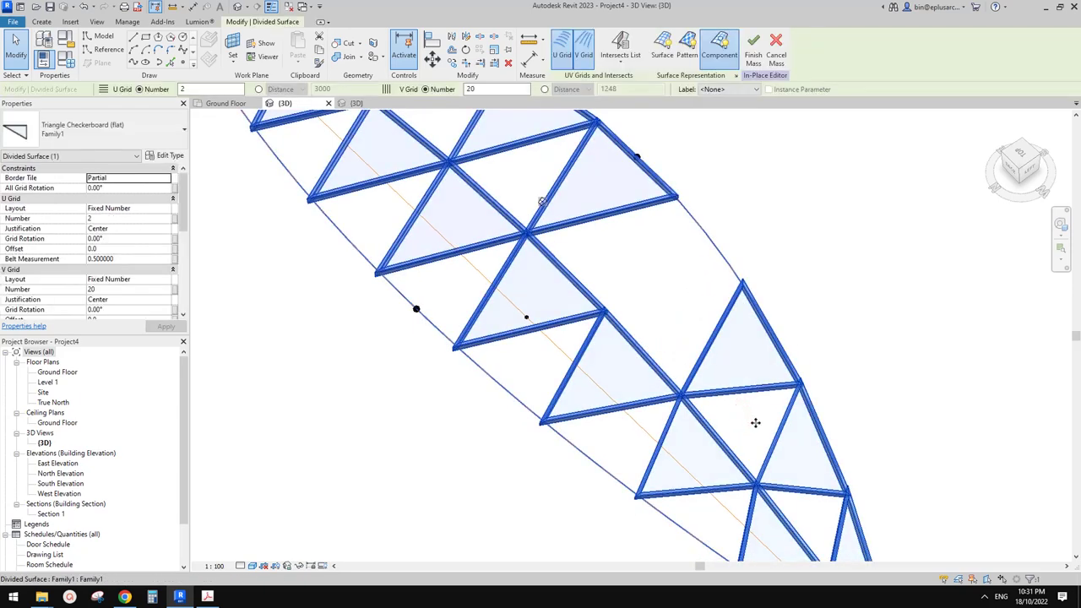
Undo the panel deletion and the triangle checkerboard component assignment on the mass's divided surface.
key(Escape)
middle_drag(631, 452, 643, 377)
scroll(680, 278, down, 2)
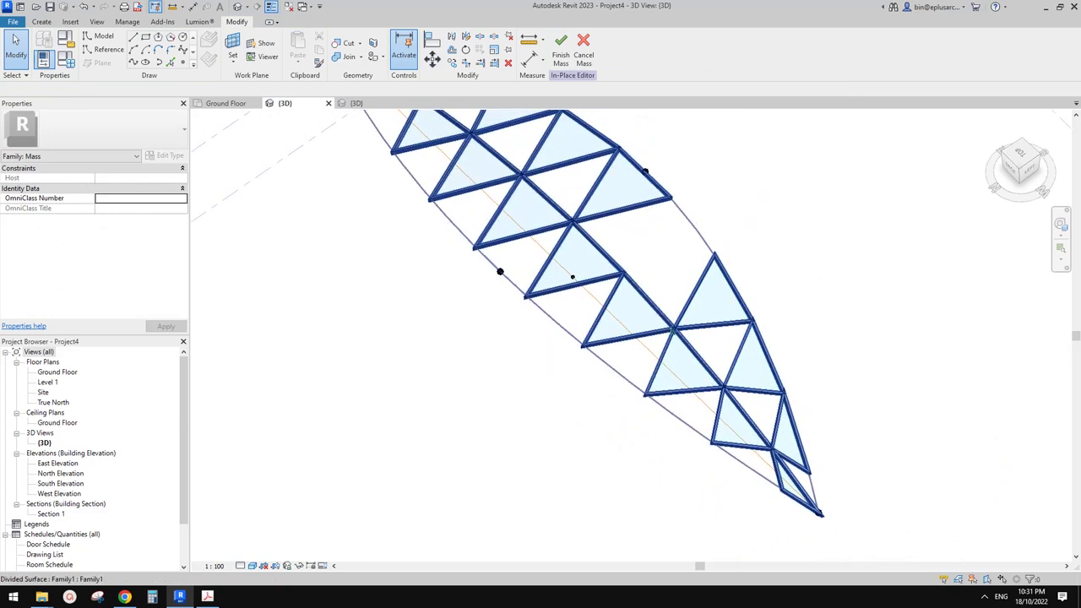
click(642, 313)
middle_drag(587, 283, 585, 292)
key(ctrl+z)
key(ctrl+z)
key(ctrl+z)
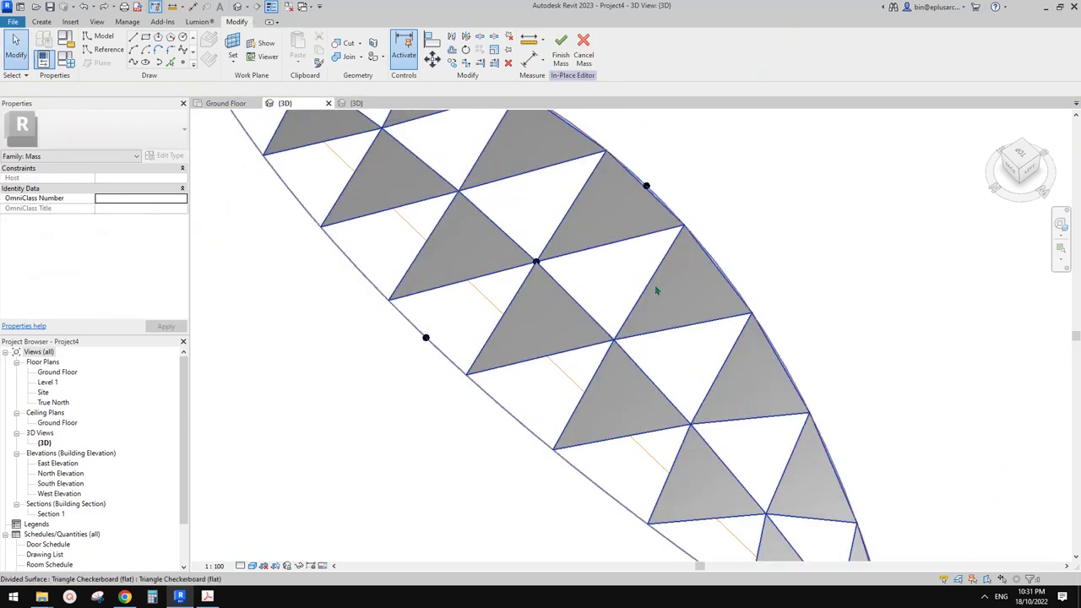
key(ctrl+z)
key(ctrl+z)
scroll(656, 291, down, 5)
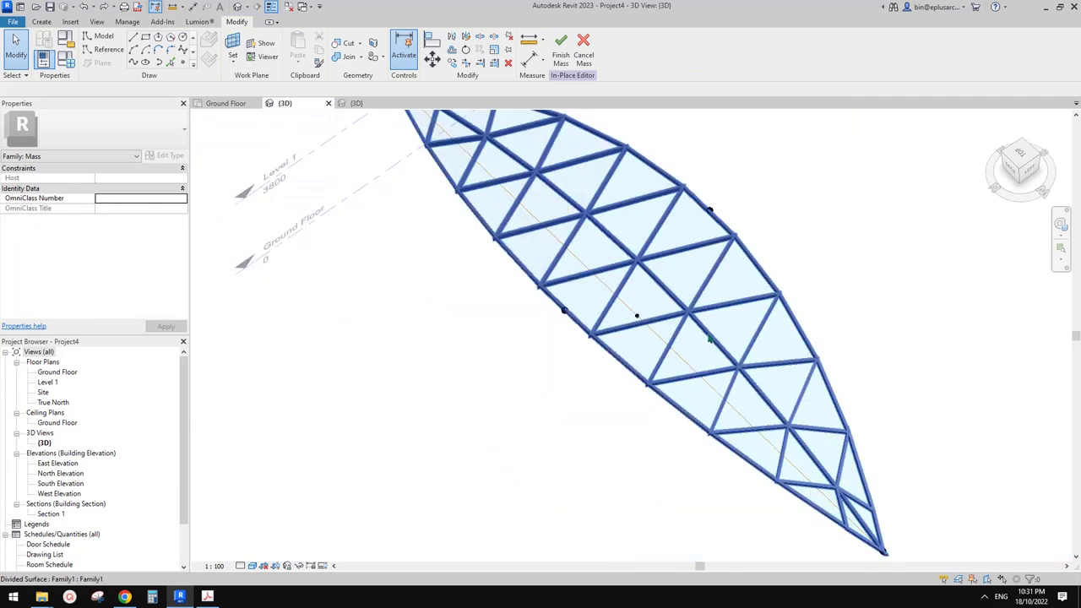
scroll(640, 304, down, 2)
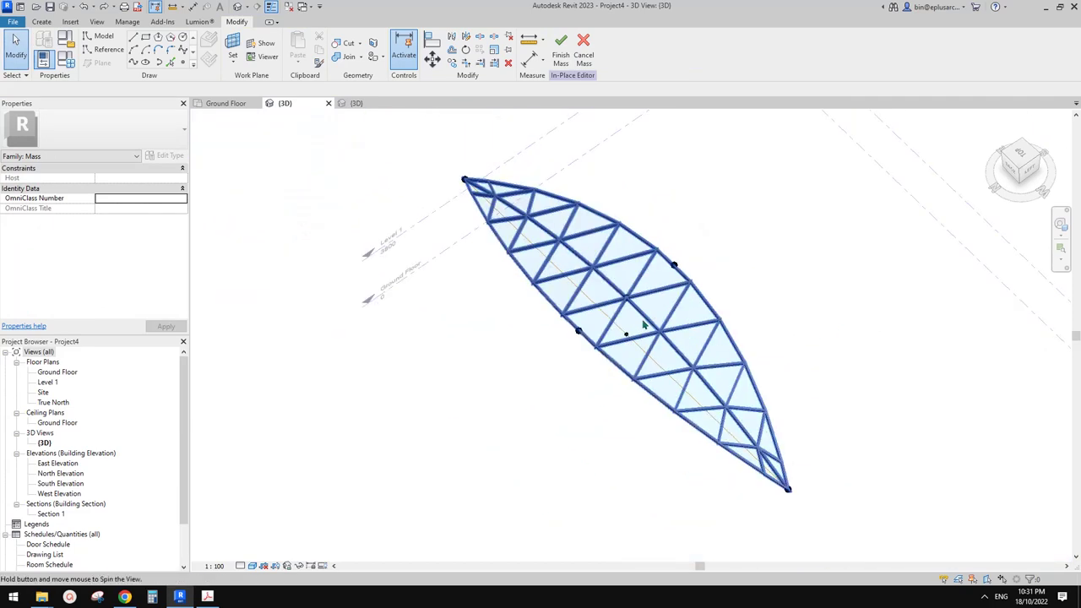
shift+middle_drag(647, 323, 582, 359)
Switch to the Google Docs document, examine the reference images of the triangulated roof, and return to Revit.
click(125, 597)
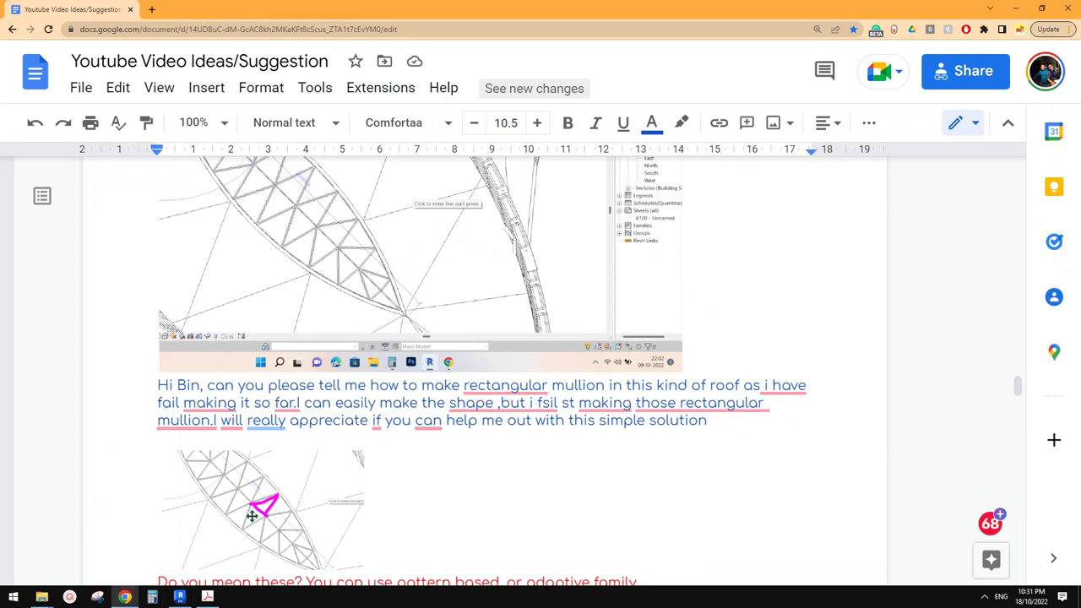
scroll(278, 465, up, 3)
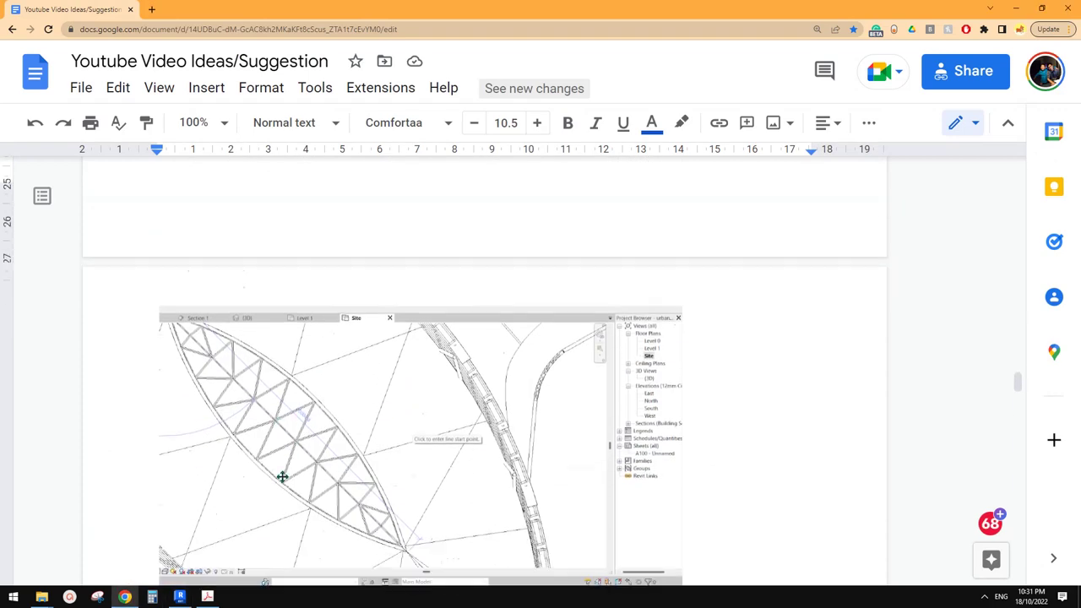
scroll(283, 469, down, 8)
scroll(285, 472, up, 2)
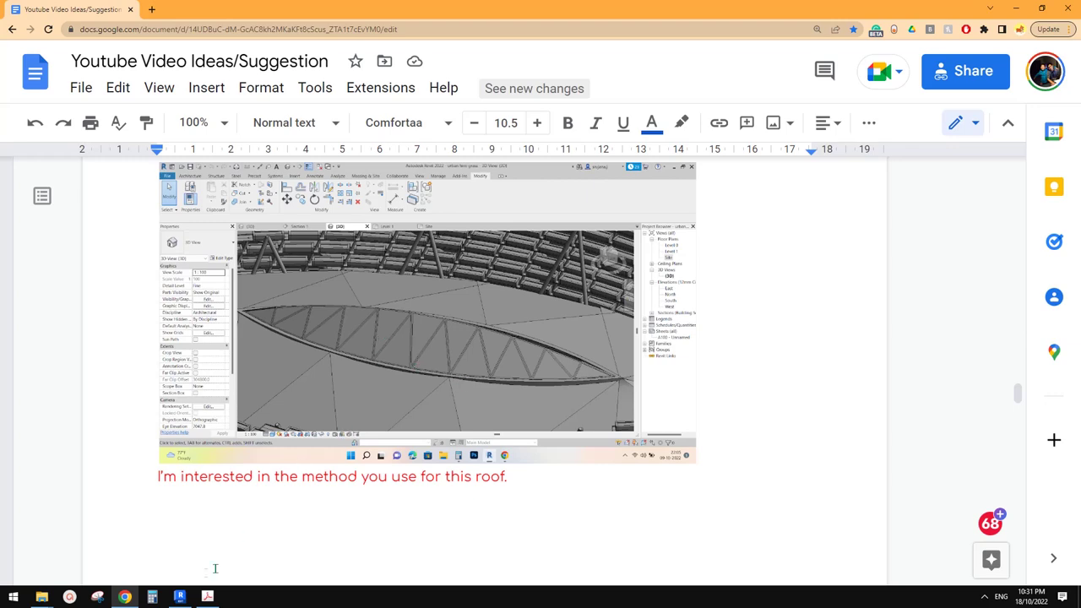
click(180, 597)
Set the divided surface's U Grid number to 1.
middle_drag(639, 355, 634, 355)
scroll(635, 330, up, 1)
click(634, 299)
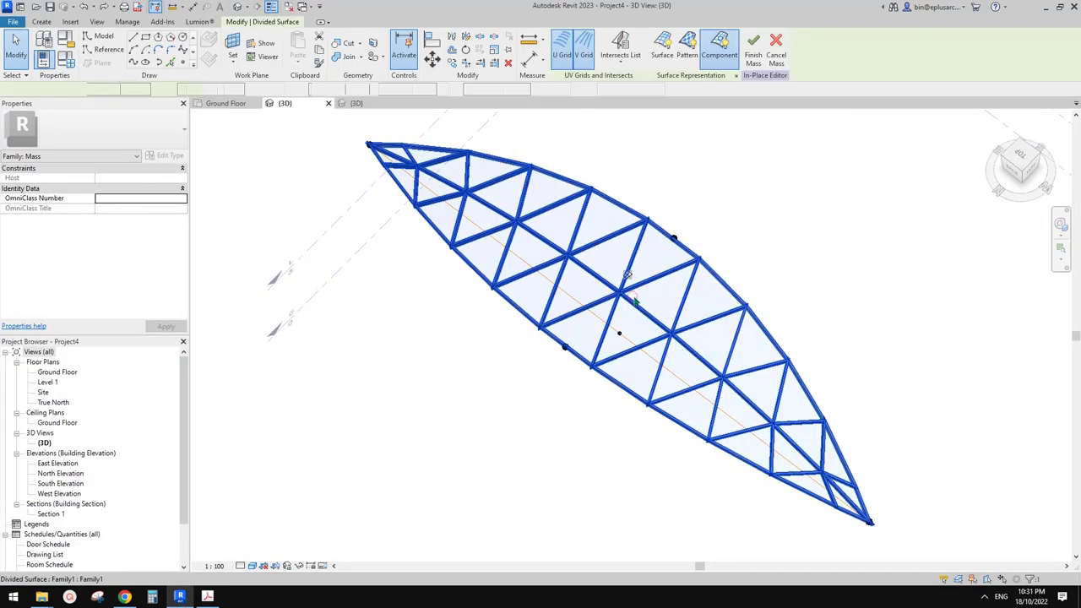
click(631, 297)
click(131, 219)
key(BackSpace)
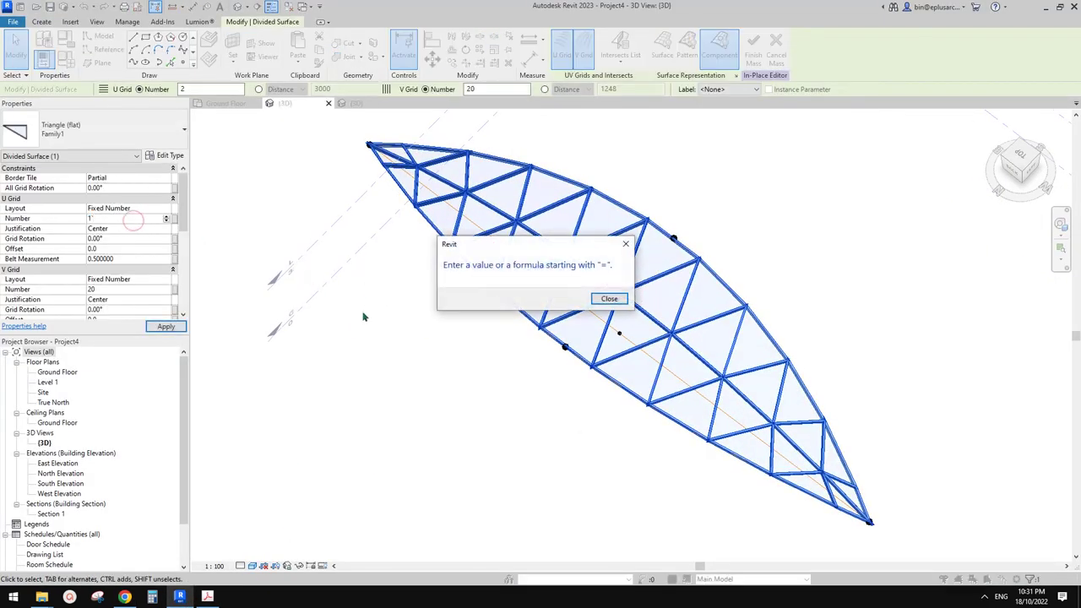
key(Return)
double_click(116, 218)
text(1)
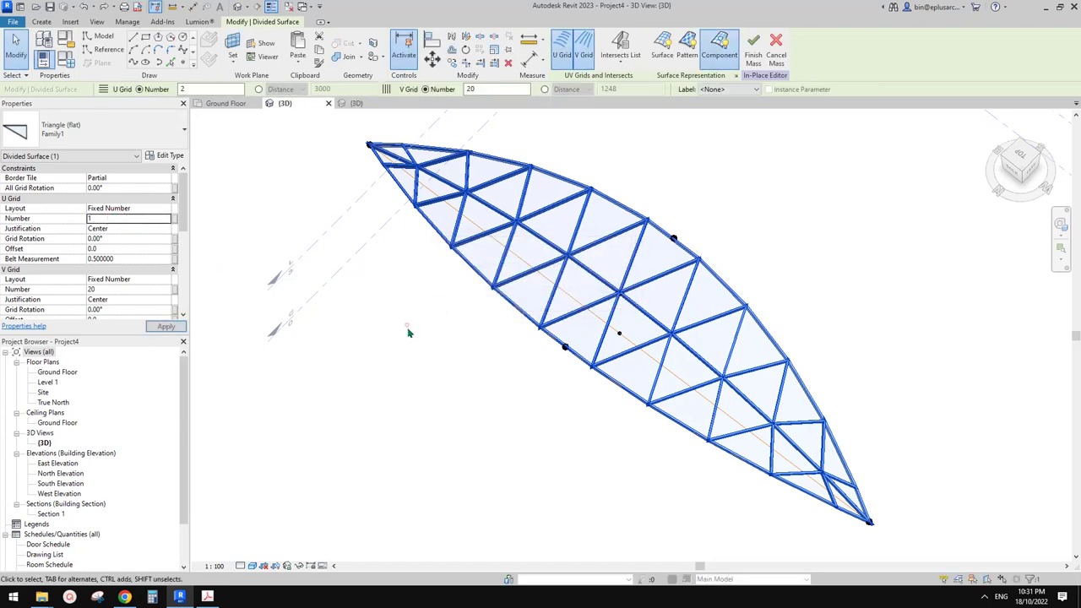
click(407, 326)
middle_drag(543, 400, 487, 391)
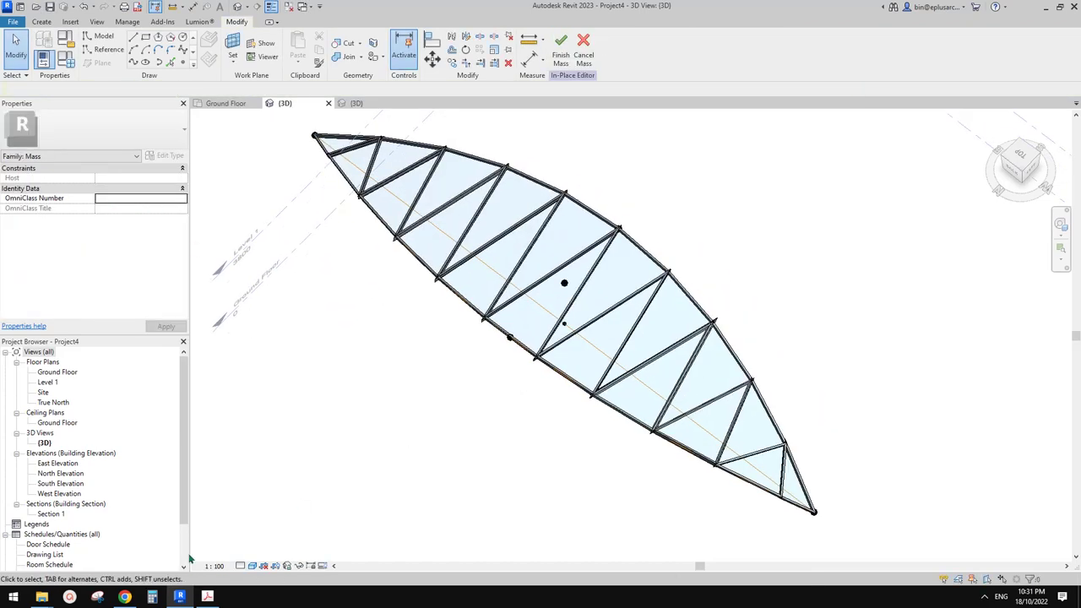
Check the reference document again and examine the frame corners where the triangular panels meet along the mass's curved edges.
click(124, 597)
click(177, 599)
middle_drag(542, 404, 702, 403)
scroll(714, 378, up, 1)
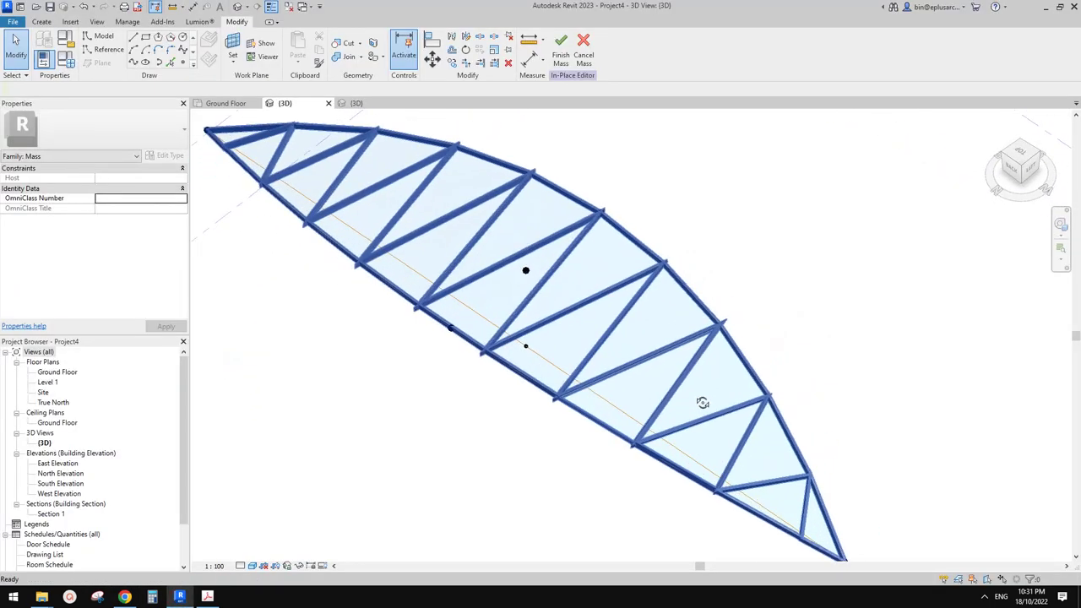
scroll(741, 344, up, 3)
scroll(693, 291, up, 1)
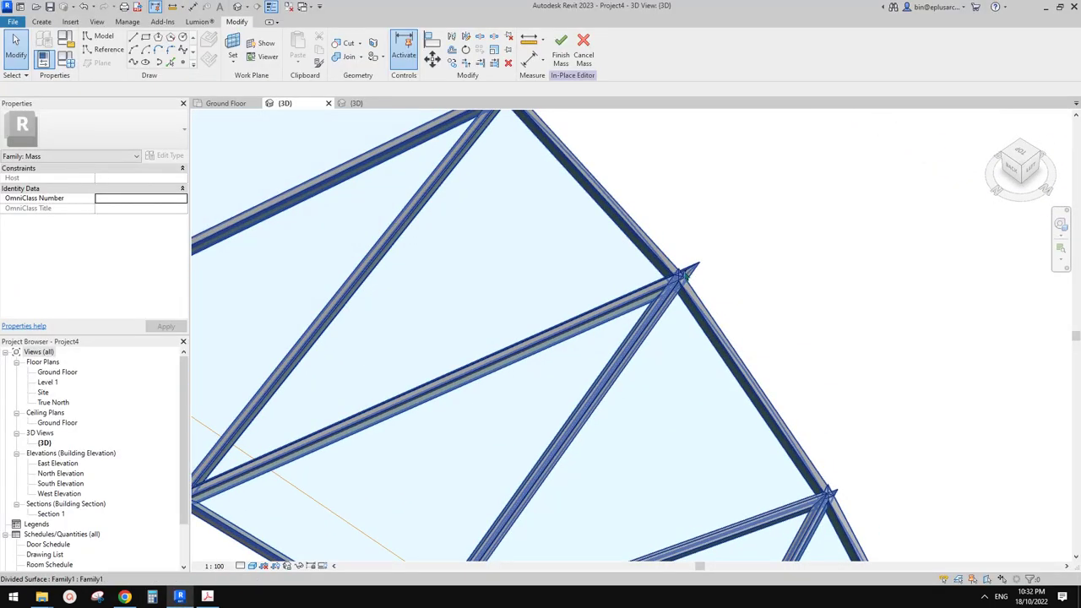
scroll(710, 285, down, 2)
middle_drag(698, 340, 809, 323)
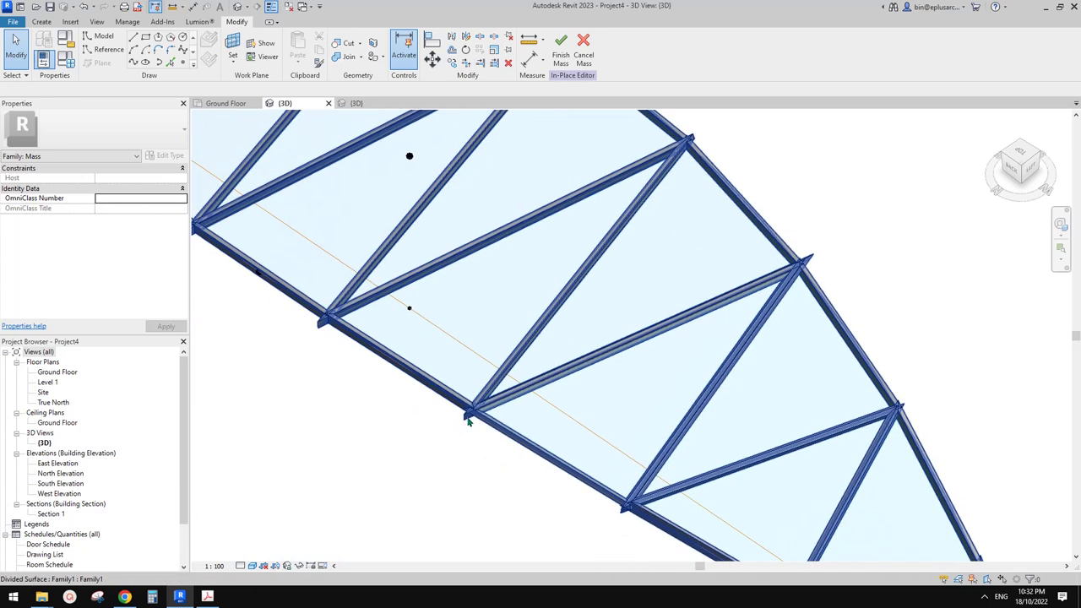
scroll(566, 394, down, 1)
mouse_move(579, 394)
shift+middle_down()
mouse_move(552, 410)
mouse_move(580, 408)
shift+middle_up()
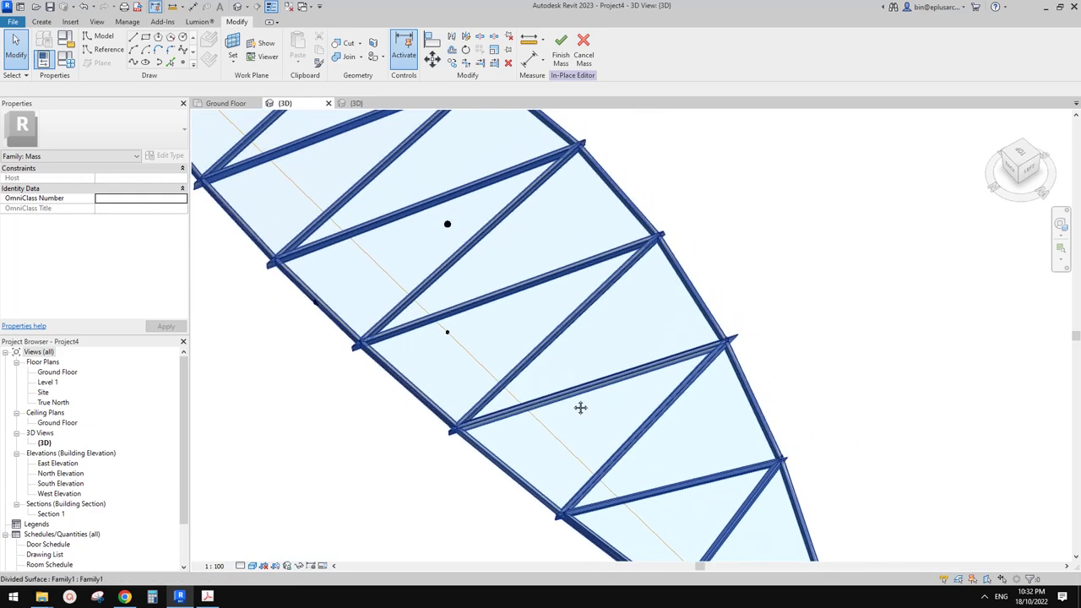
click(602, 344)
key(Escape)
scroll(716, 364, up, 2)
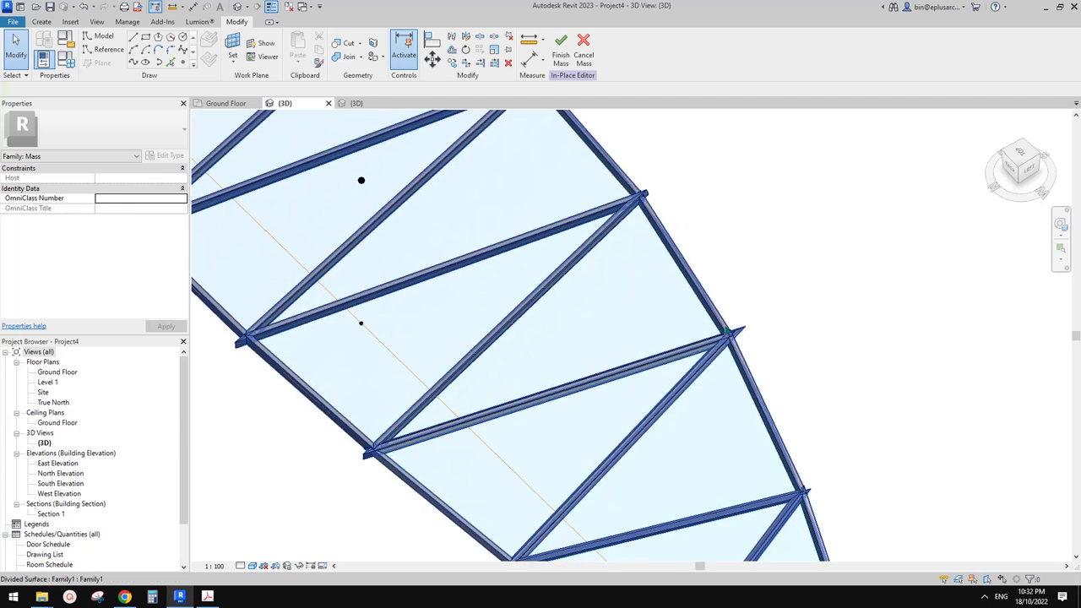
scroll(743, 334, up, 2)
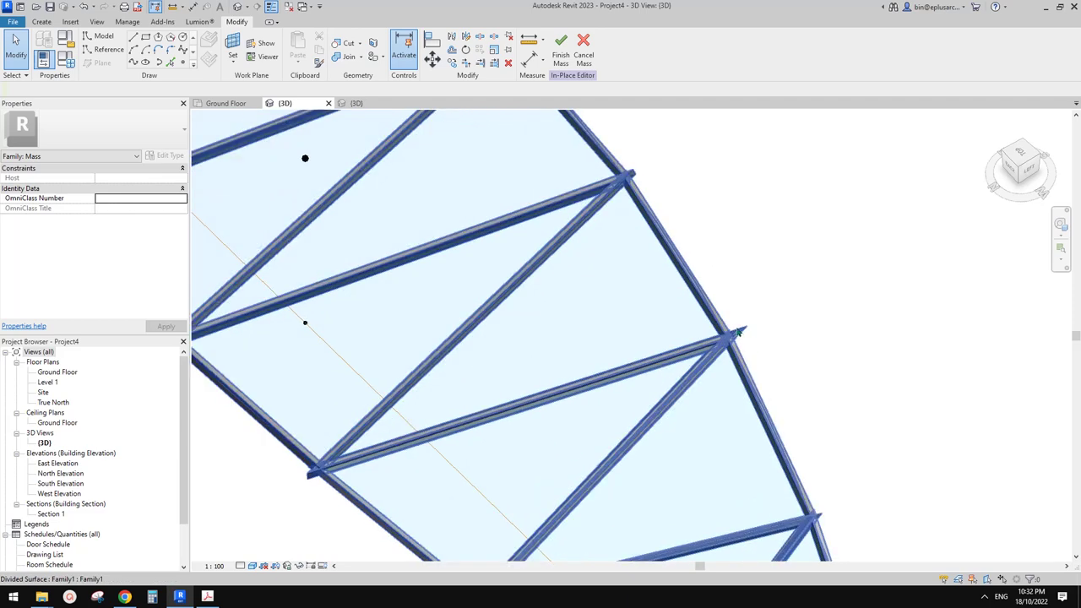
key(Tab)
click(617, 371)
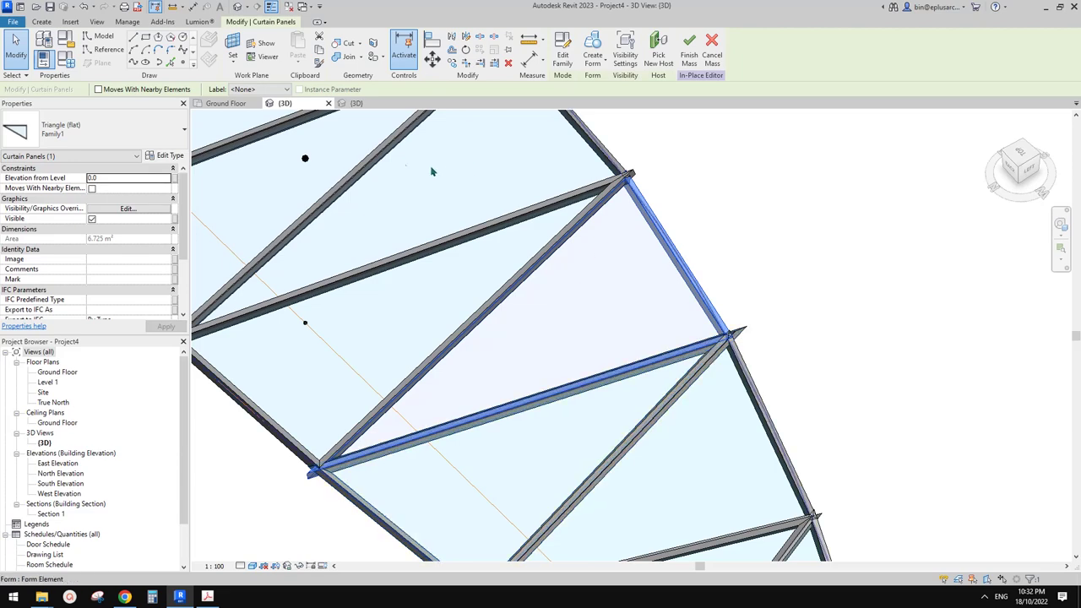
Reset the temporary hide in the Family1 3D view and delete the continuous triangular frame form.
click(357, 103)
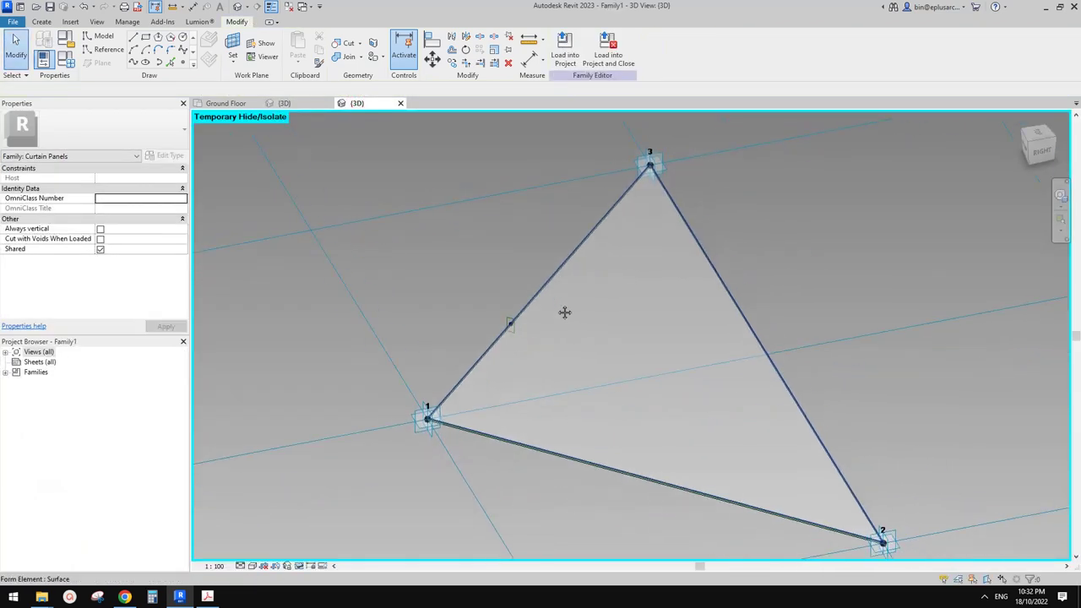
key(h)
key(r)
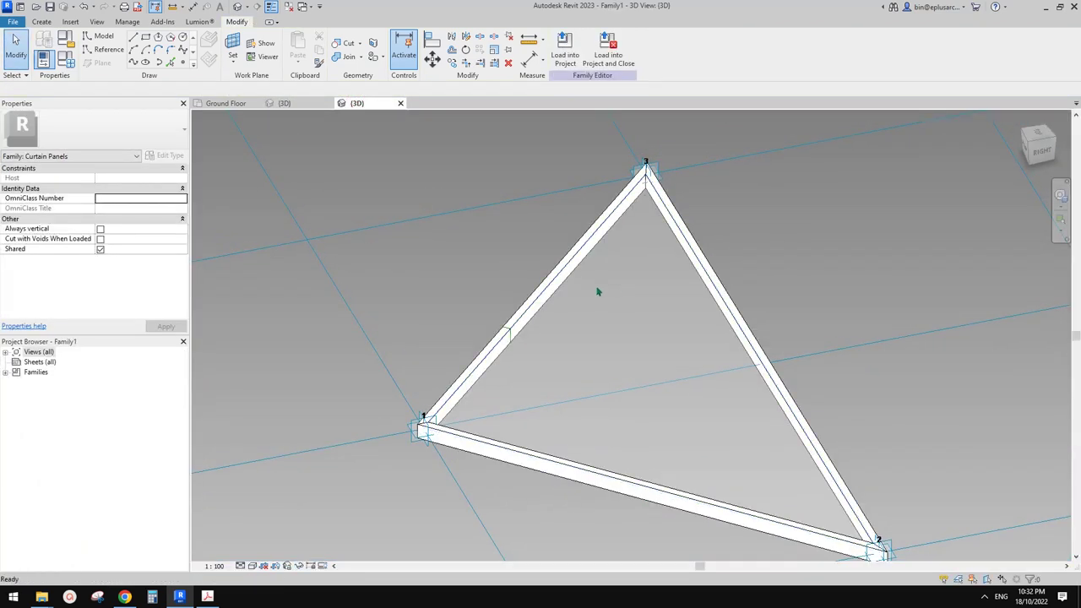
scroll(420, 394, up, 4)
scroll(512, 256, down, 3)
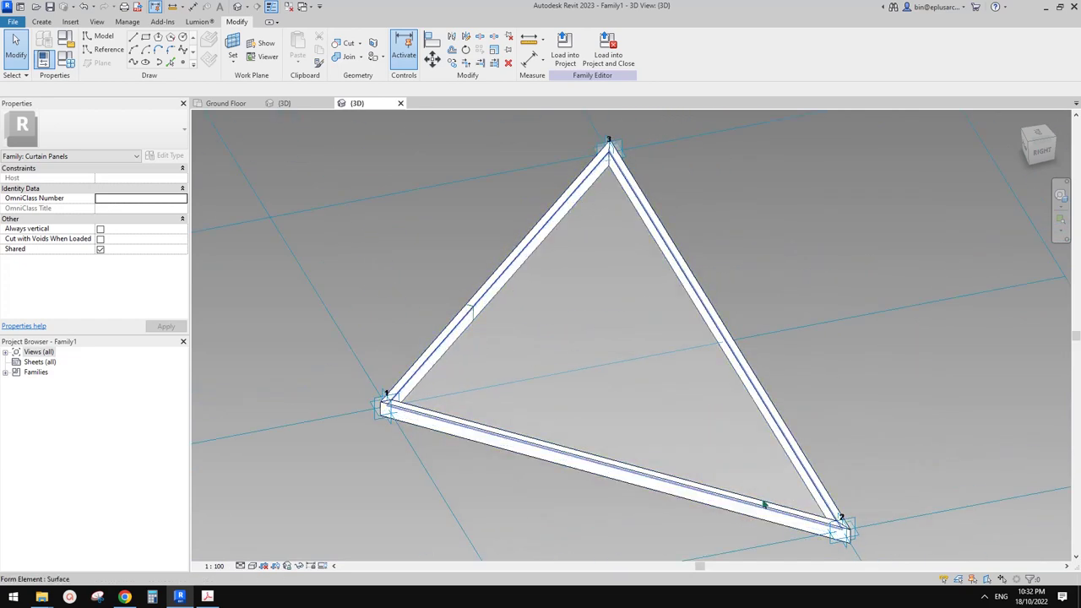
click(531, 254)
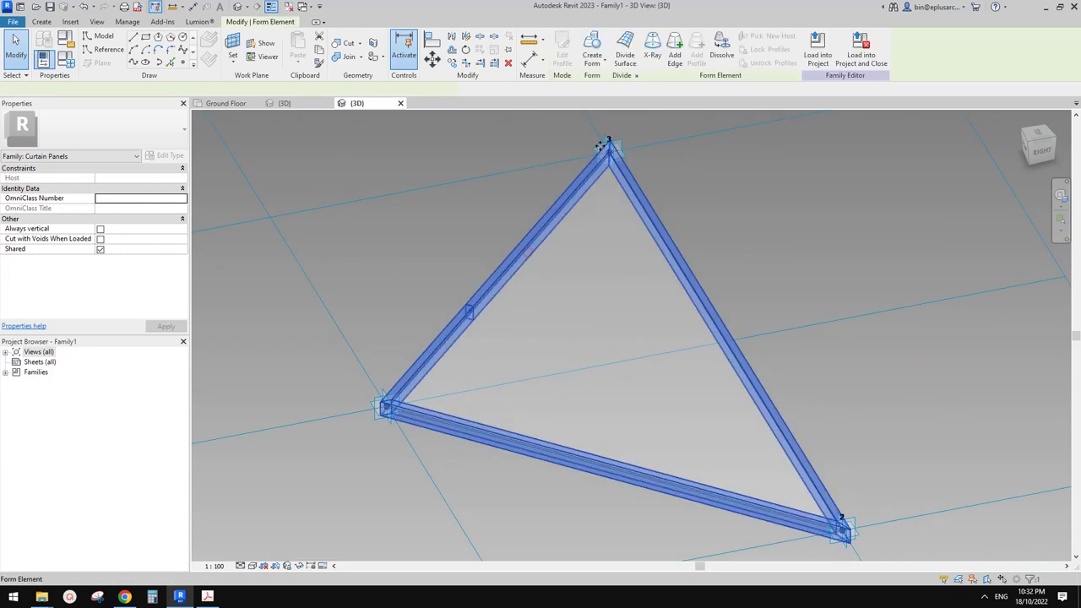
middle_drag(532, 295, 527, 317)
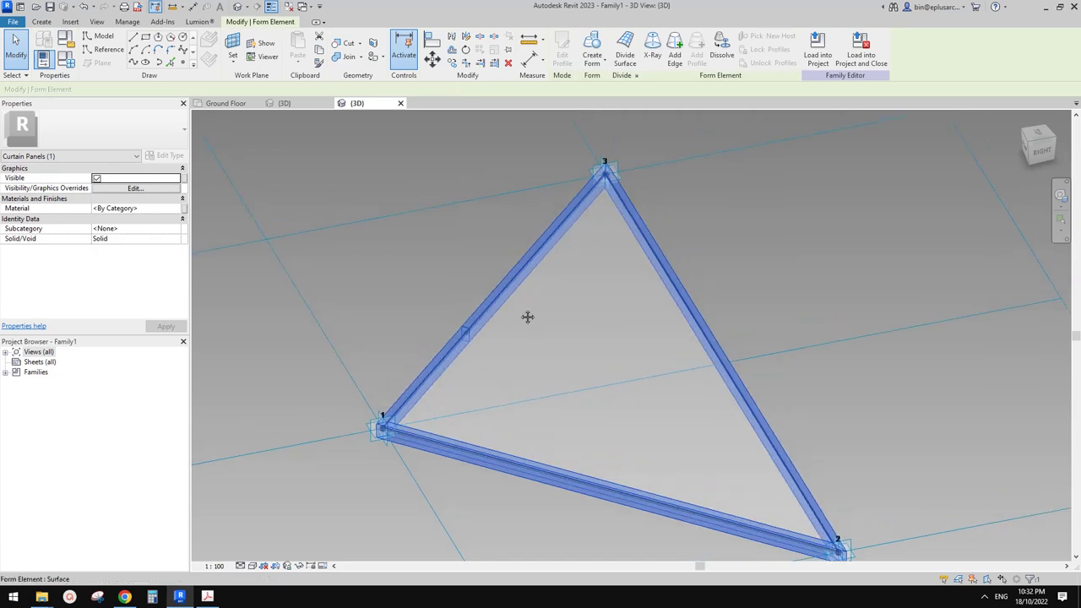
key(Delete)
scroll(484, 341, up, 3)
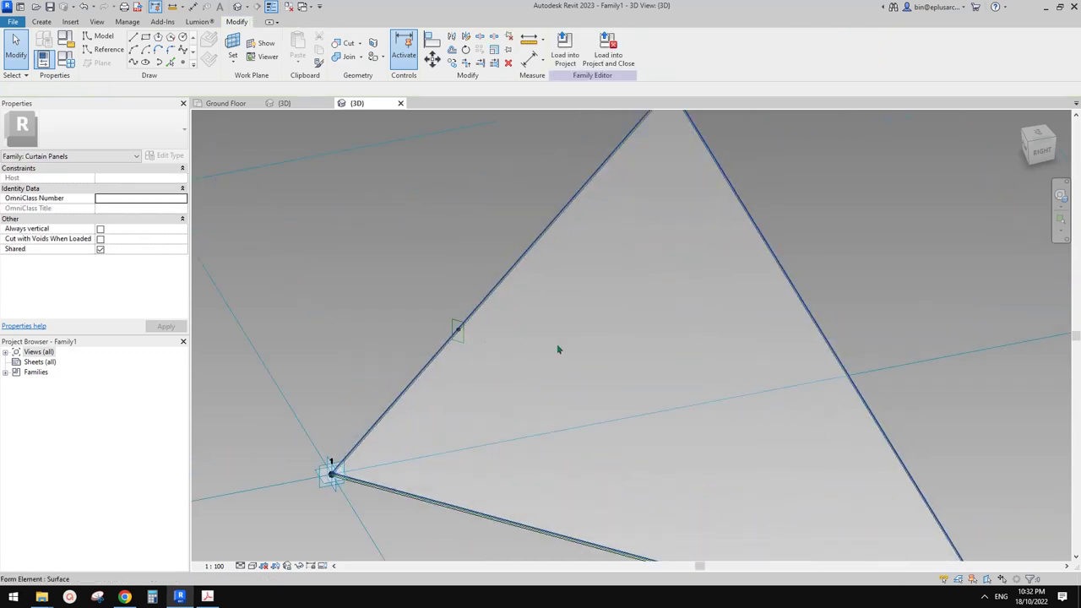
Temporarily hide the glass surface form in the triangular panel family.
click(583, 340)
scroll(598, 347, down, 1)
middle_drag(599, 344, 593, 352)
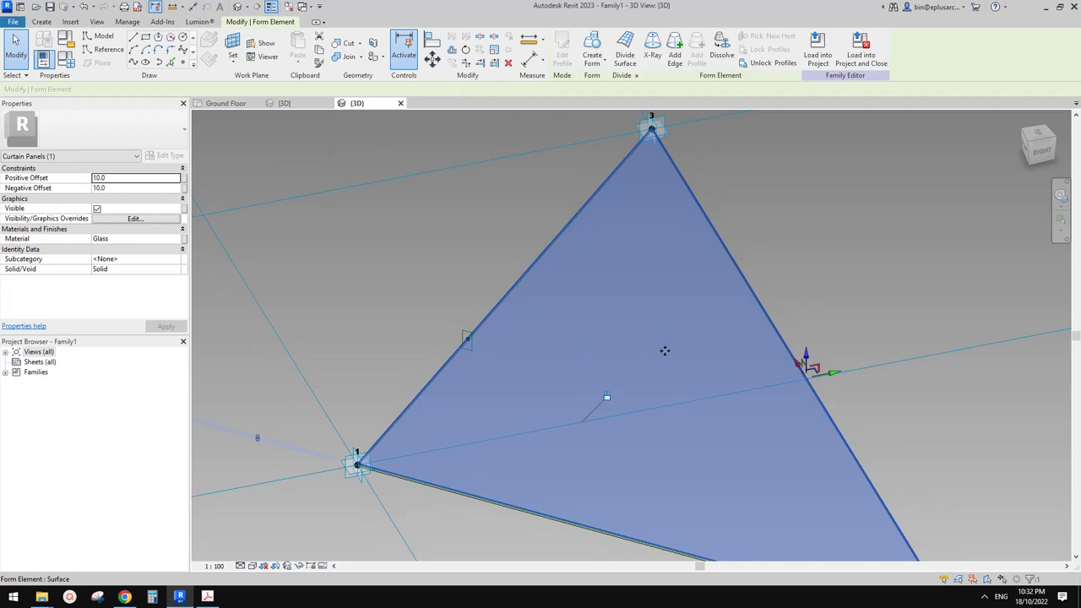
key(Escape)
key(Tab)
click(713, 362)
key(h)
key(h)
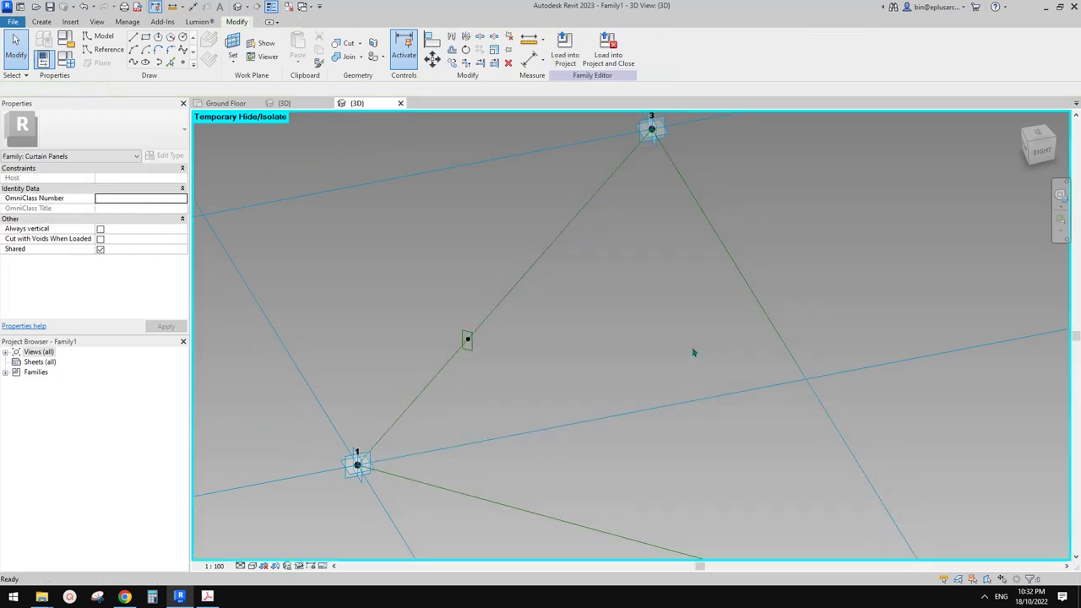
Examine the rectangular profile and the chain of reference lines around adaptive points 1 and 3.
scroll(486, 354, up, 2)
scroll(499, 340, down, 2)
mouse_move(499, 342)
shift+middle_down()
mouse_move(499, 367)
mouse_move(480, 355)
mouse_move(534, 331)
mouse_move(519, 337)
shift+middle_up()
scroll(511, 329, up, 2)
key(Tab)
key(Tab)
key(Tab)
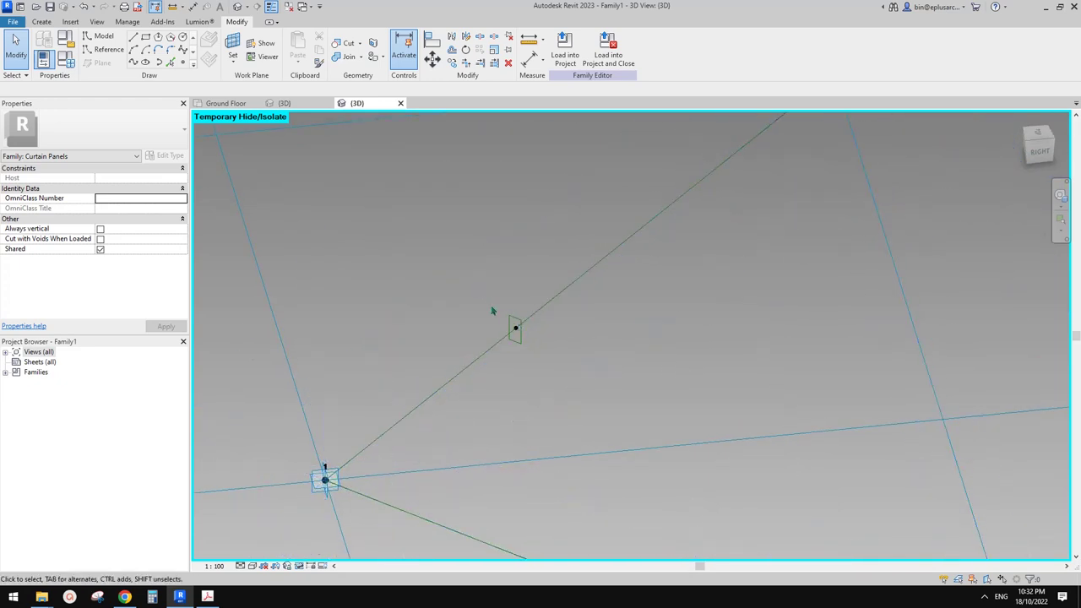
scroll(504, 335, down, 1)
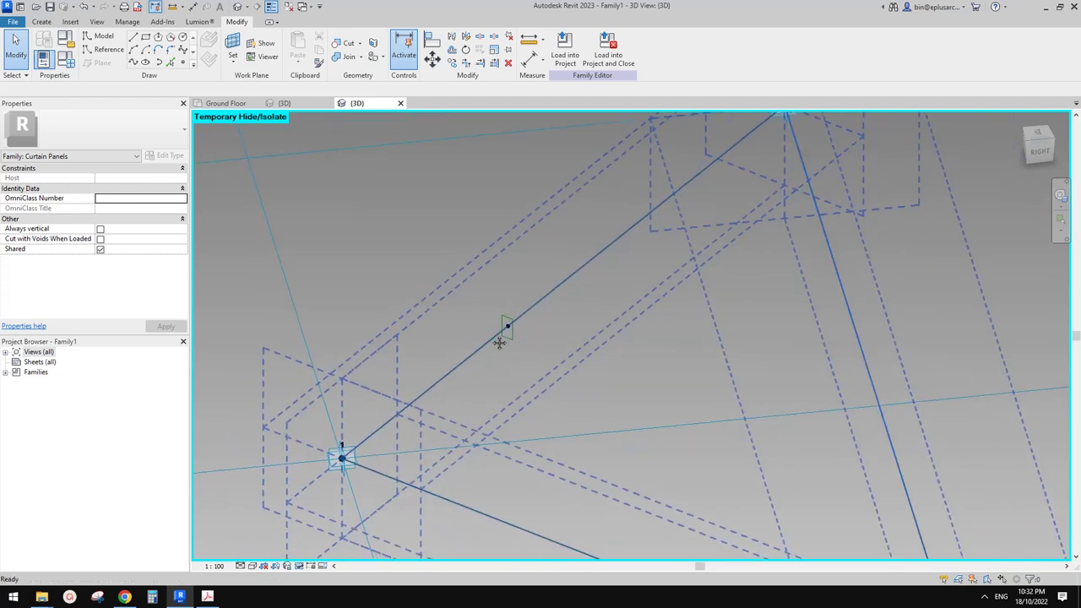
drag(482, 298, 533, 357)
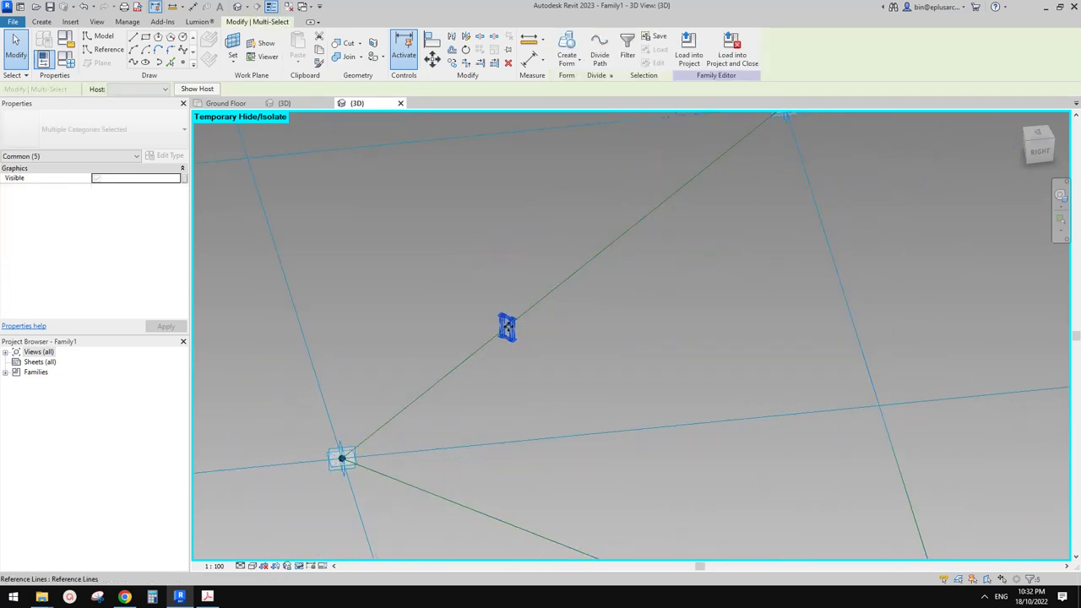
middle_drag(538, 338, 513, 353)
scroll(510, 335, up, 1)
shift+middle_drag(439, 413, 498, 330)
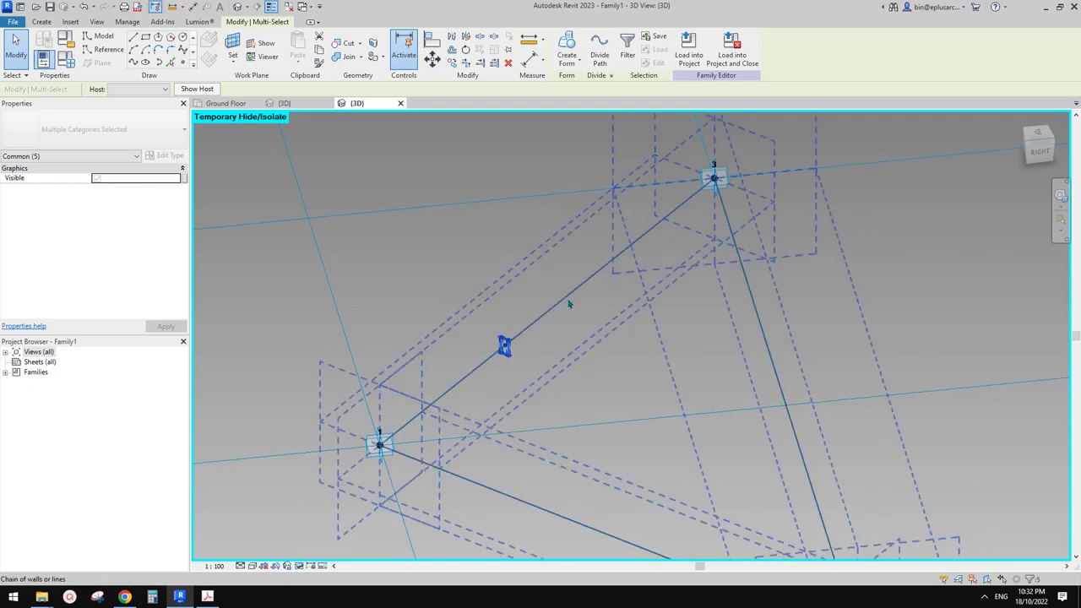
click(570, 304)
key(Tab)
key(Tab)
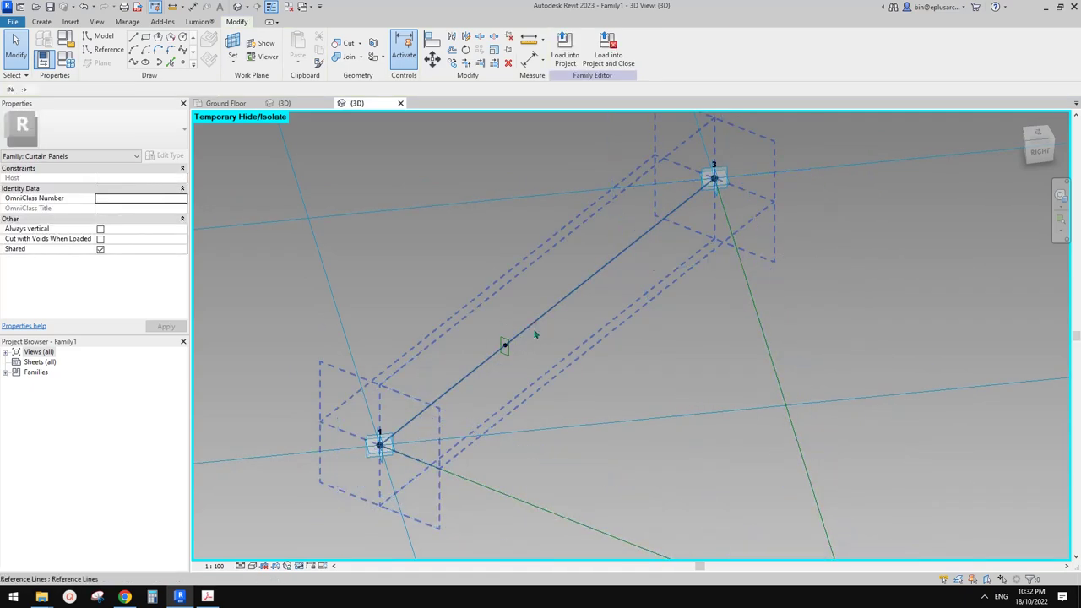
click(512, 339)
Copy the rectangular profile and its reference point from the line between points 1 and 3 into the triangle's interior.
drag(475, 312, 530, 361)
key(c)
key(o)
click(532, 338)
click(572, 364)
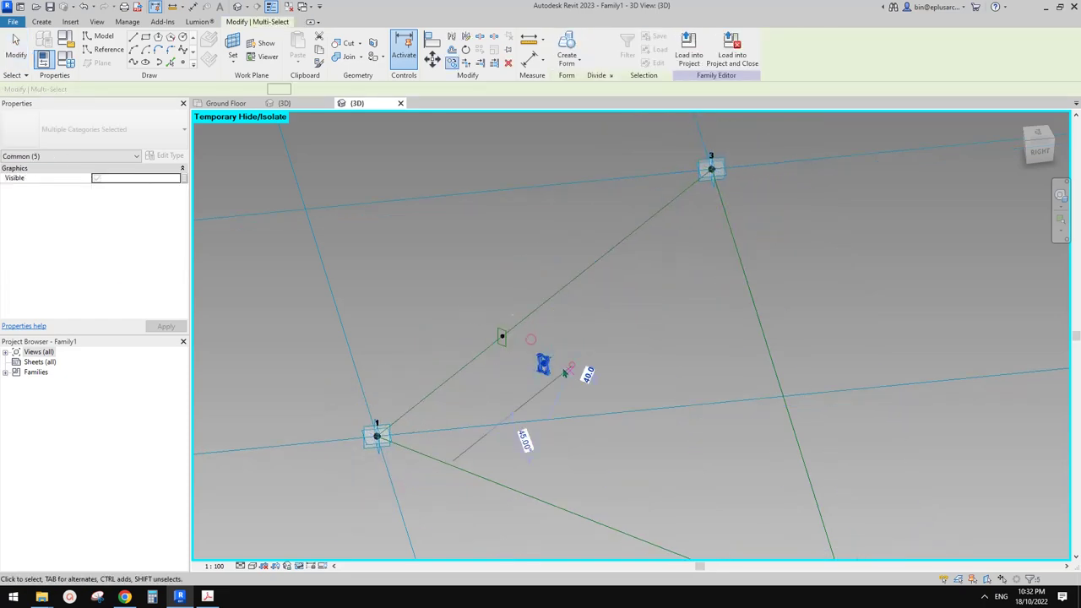
key(Escape)
Rehost the copied profile's reference point onto the reference line between points 1 and 2.
scroll(559, 379, up, 3)
click(533, 364)
scroll(541, 356, down, 2)
middle_drag(564, 295, 567, 182)
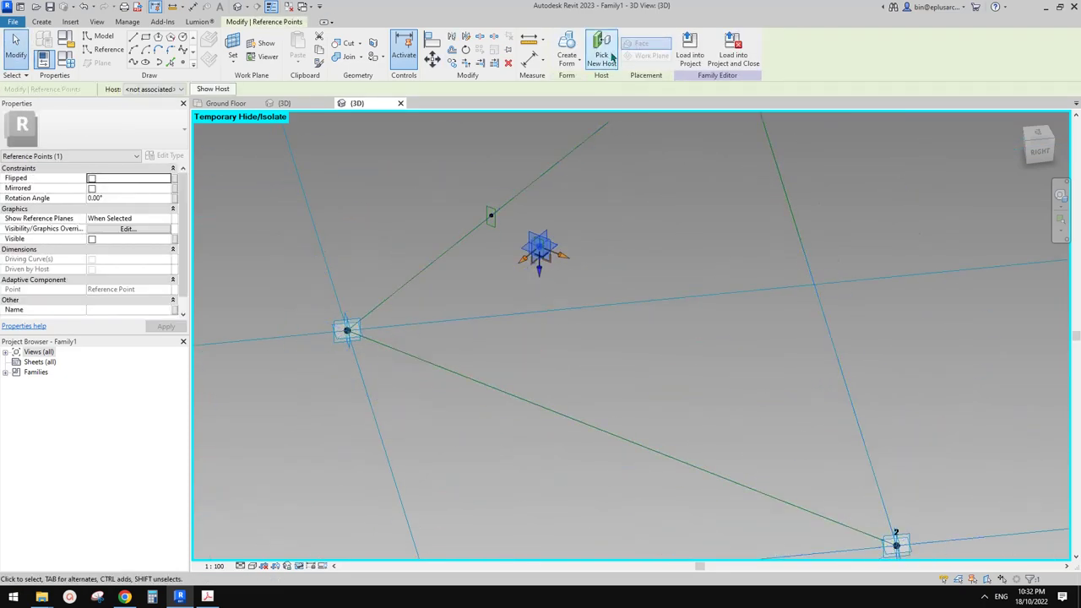
click(521, 397)
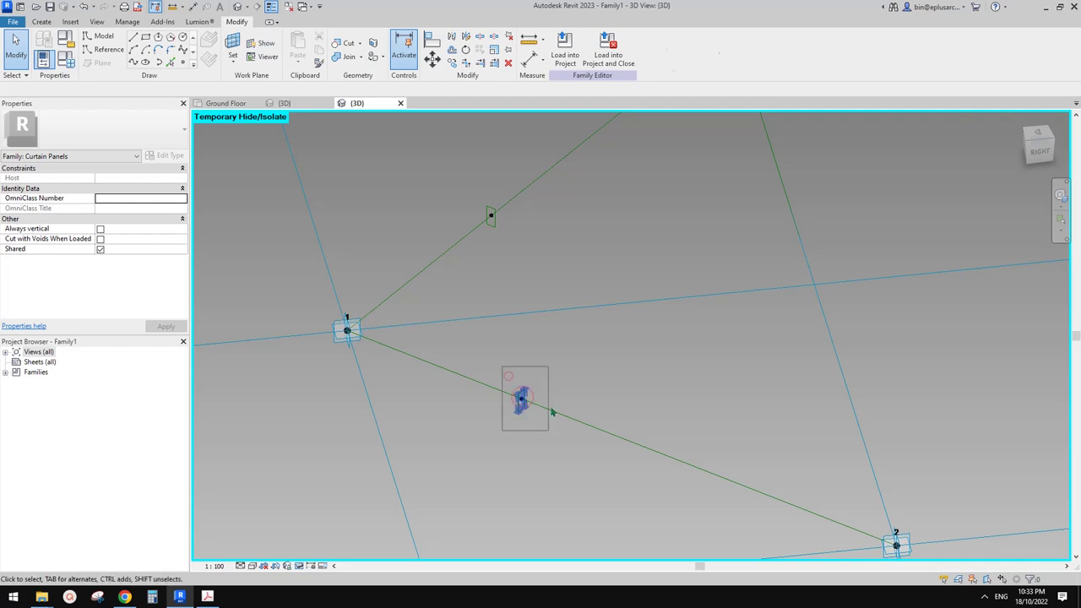
Copy the profile and reference point on the line between points 1 and 2 into the triangle's interior.
drag(552, 412, 551, 410)
key(c)
key(o)
click(532, 391)
click(609, 357)
key(Escape)
Rehost the copied profile's reference point onto the reference line between adaptive points 2 and 3.
scroll(611, 360, up, 3)
click(589, 364)
shift+middle_drag(594, 368, 616, 375)
click(601, 59)
scroll(750, 232, down, 2)
middle_drag(750, 232, 628, 227)
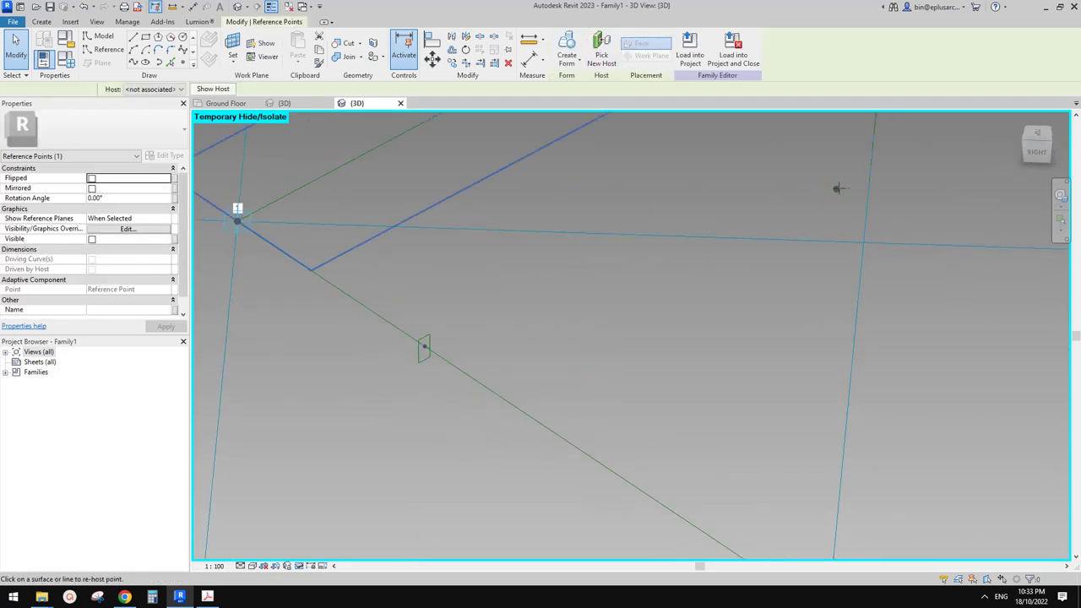
click(870, 183)
Create a solid form from the rectangular profile and the reference line between points 1 and 3.
scroll(869, 183, down, 2)
middle_drag(869, 183, 810, 234)
scroll(804, 234, down, 1)
middle_drag(637, 154, 621, 225)
key(Tab)
key(Tab)
click(620, 226)
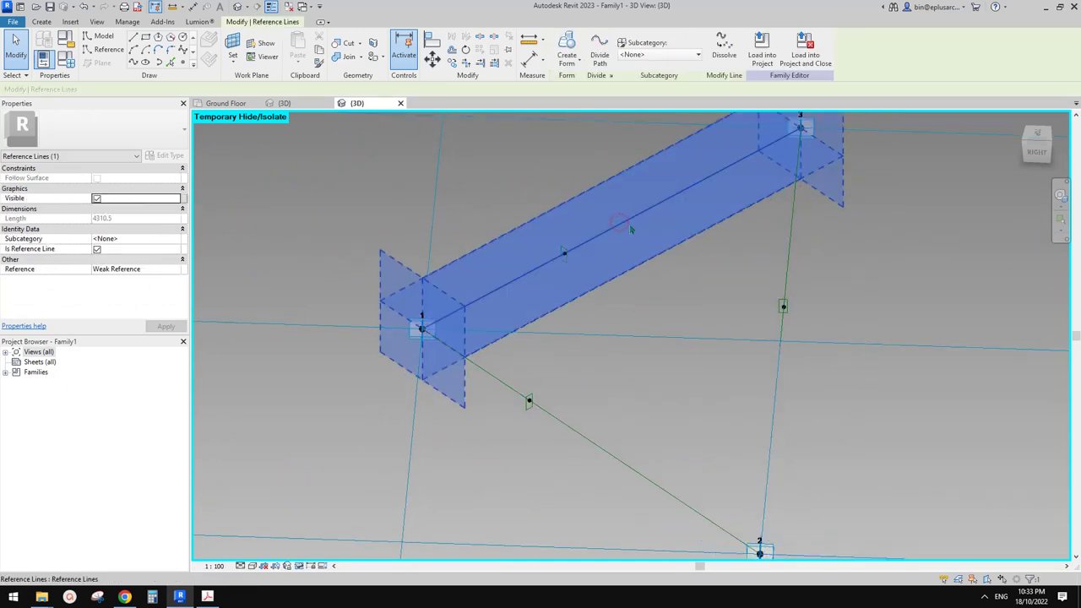
ctrl+drag(602, 288, 603, 289)
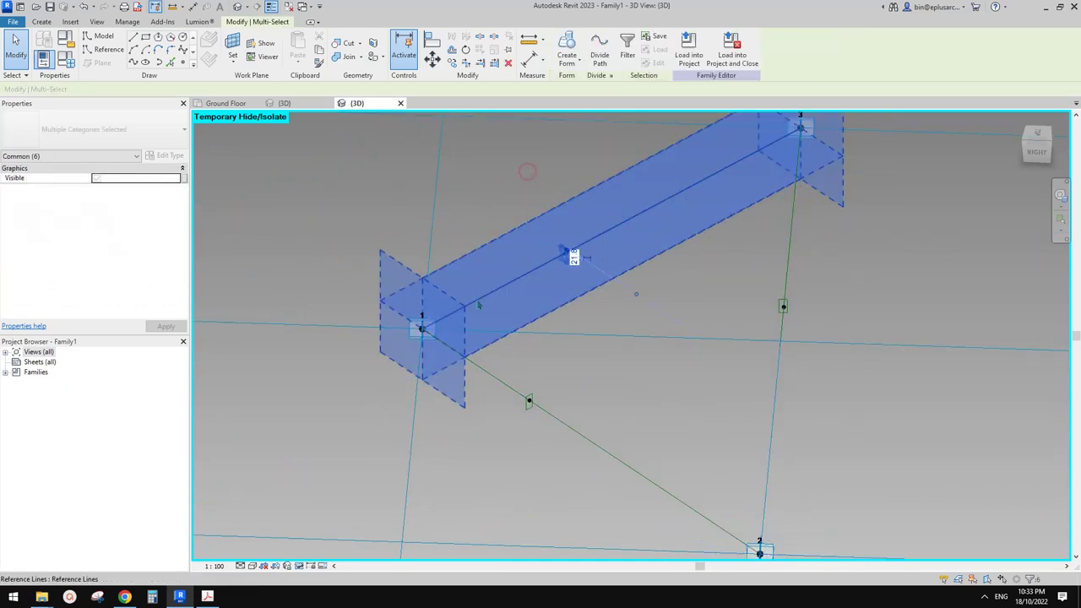
middle_drag(652, 239, 607, 302)
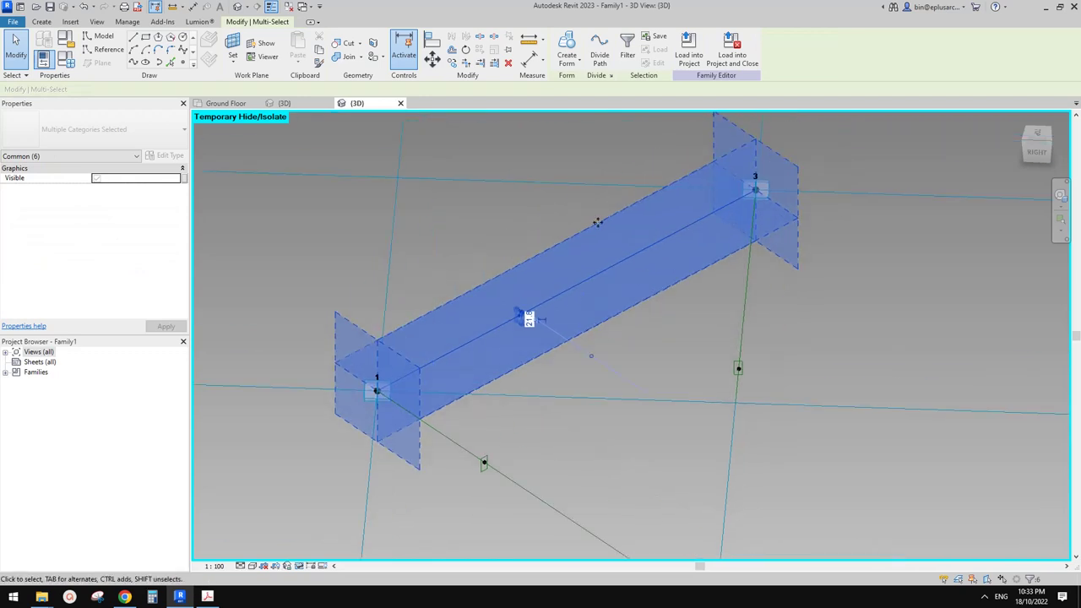
click(570, 44)
Create a solid form from the profile and the reference line between points 2 and 3.
middle_drag(705, 360, 697, 312)
key(Tab)
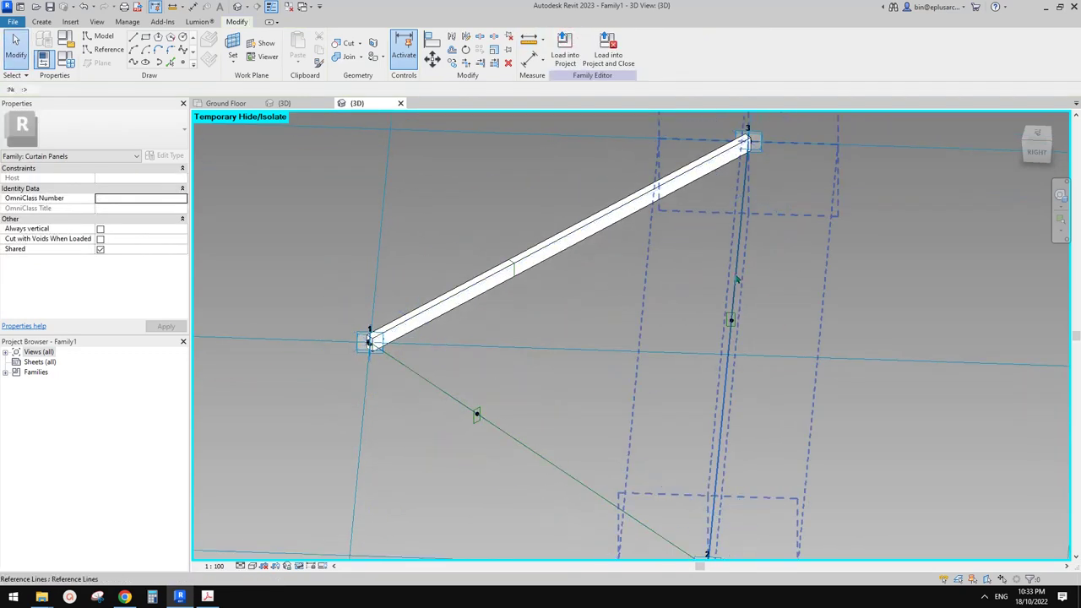
click(737, 279)
ctrl+drag(701, 286, 748, 326)
click(569, 47)
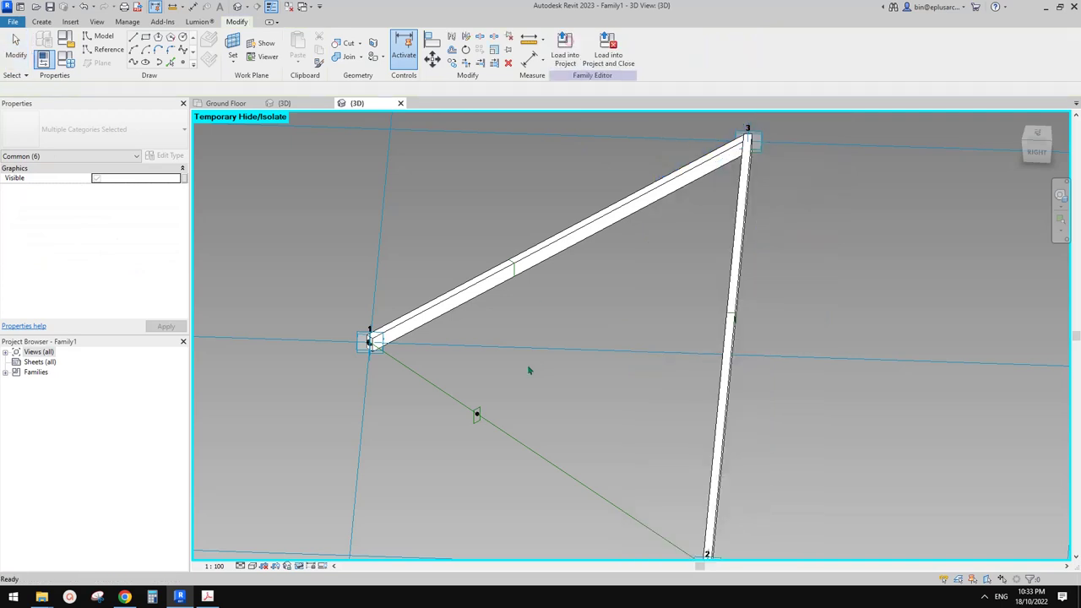
Create a solid form from the profile and the reference line between points 1 and 2.
key(Tab)
click(521, 444)
ctrl+drag(457, 378, 497, 425)
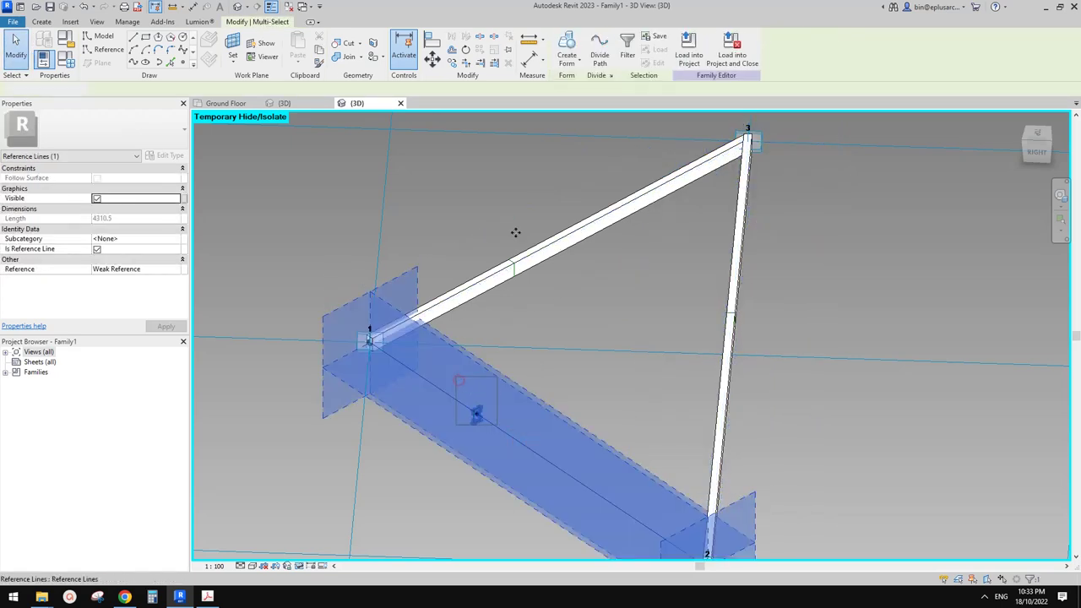
click(567, 48)
Load the panel family into the project, overwriting the existing version, and show the mass in the 3D view.
scroll(635, 334, down, 1)
mouse_move(640, 342)
middle_down()
mouse_move(635, 239)
mouse_move(641, 336)
middle_up()
click(565, 54)
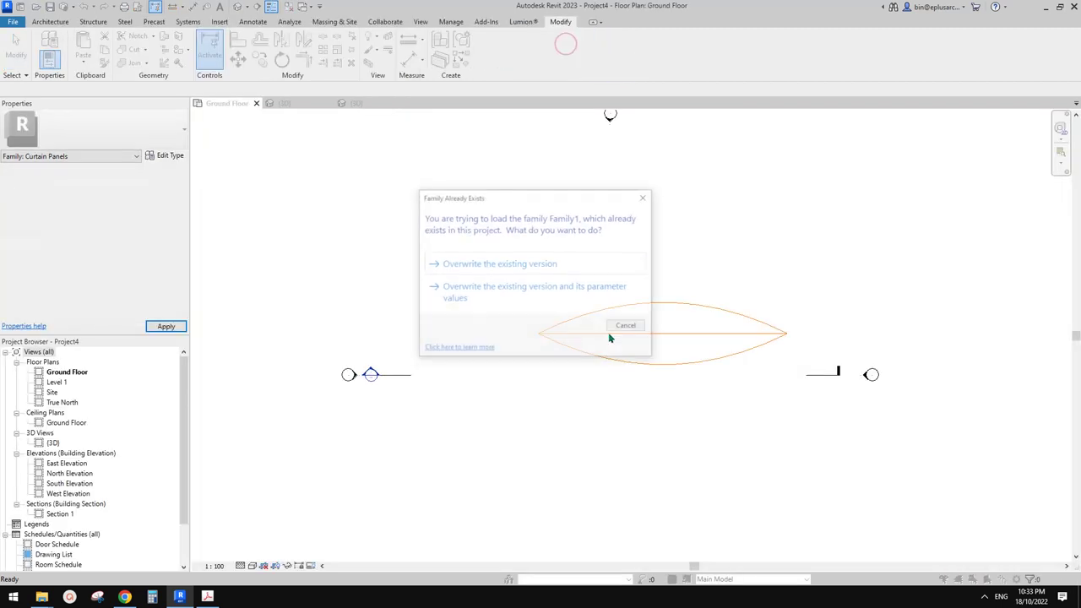
click(508, 261)
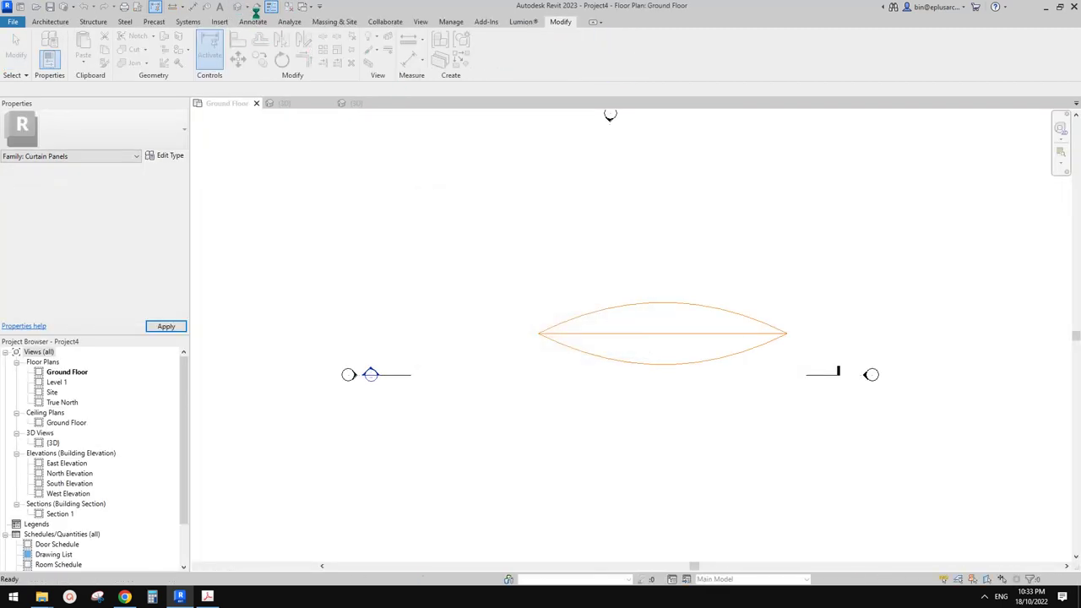
click(580, 339)
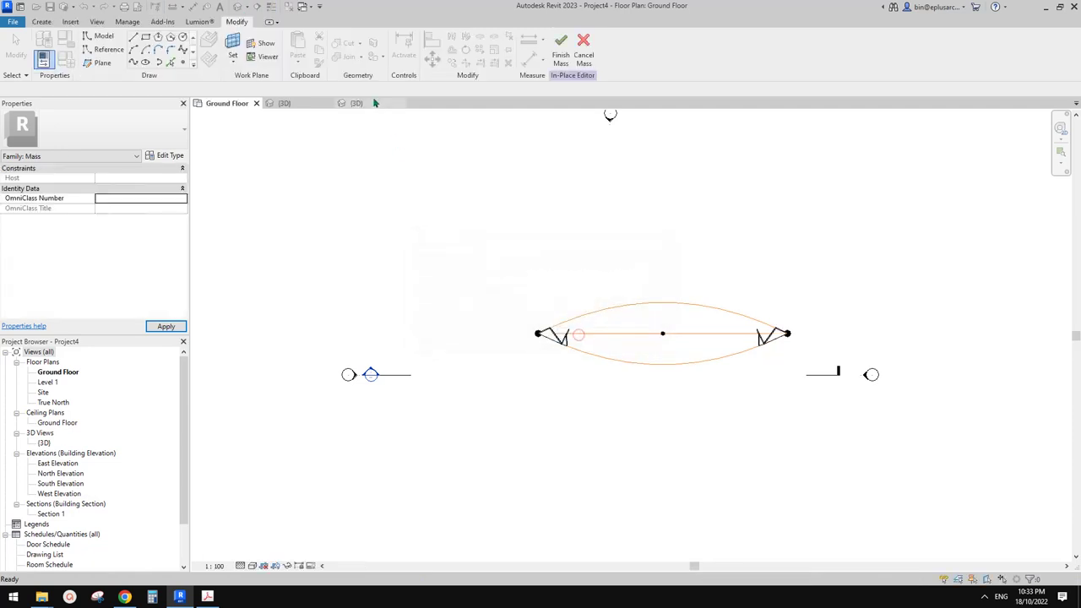
click(238, 8)
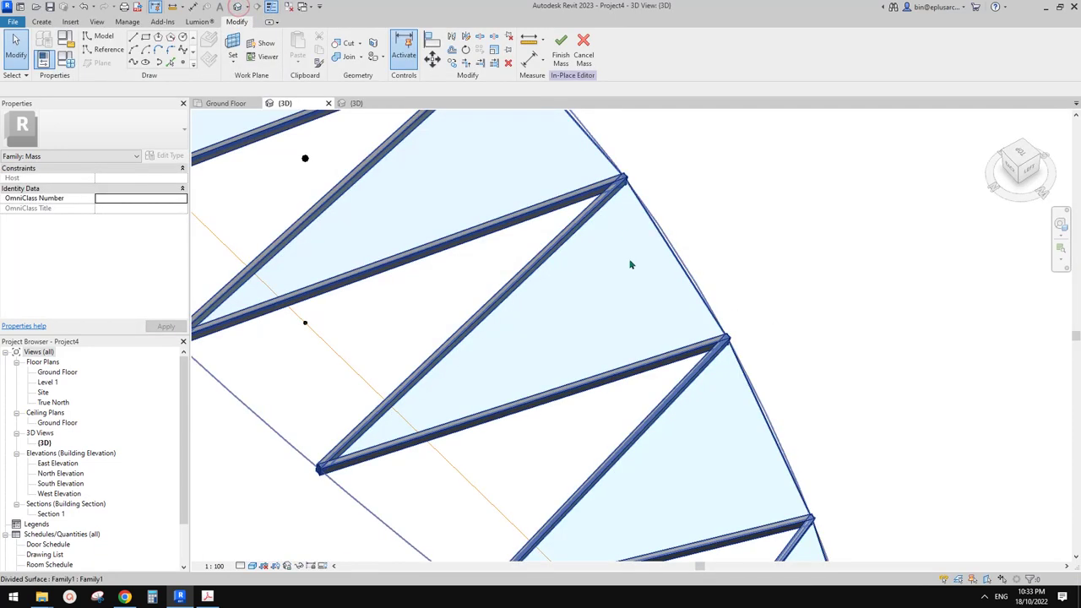
Select the mass's divided surface that carries the triangular framed panels.
scroll(634, 287, down, 3)
click(638, 294)
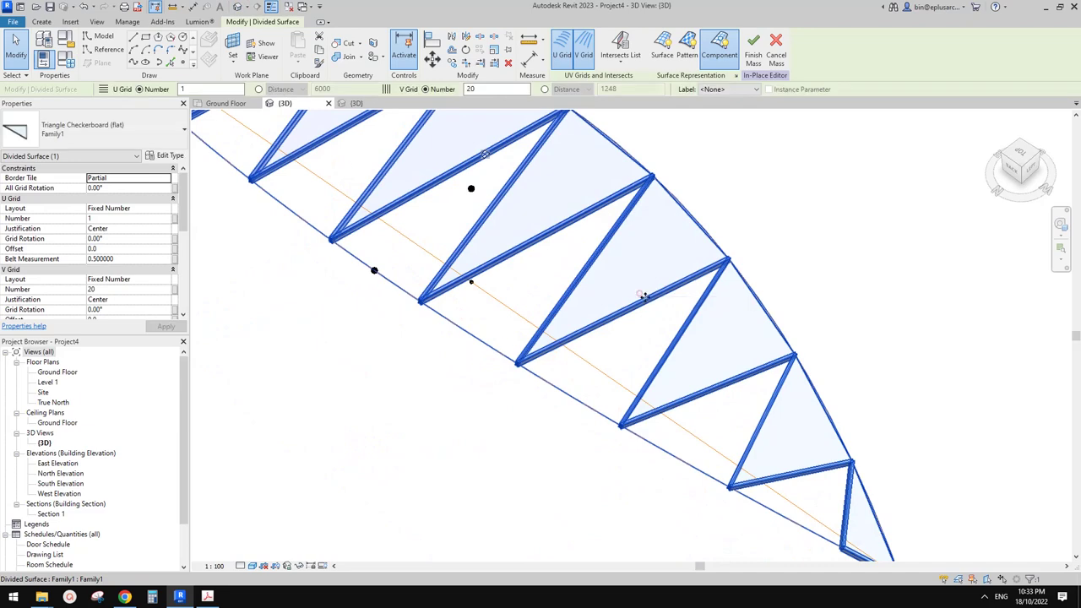
shift+middle_drag(644, 297, 662, 301)
middle_drag(370, 257, 405, 273)
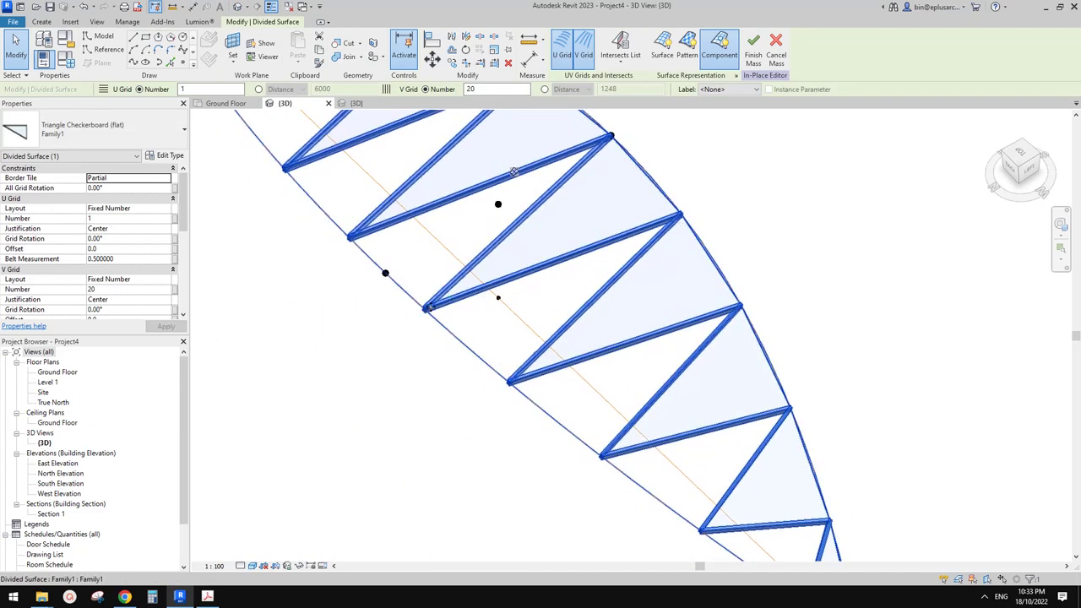
middle_drag(543, 314, 527, 339)
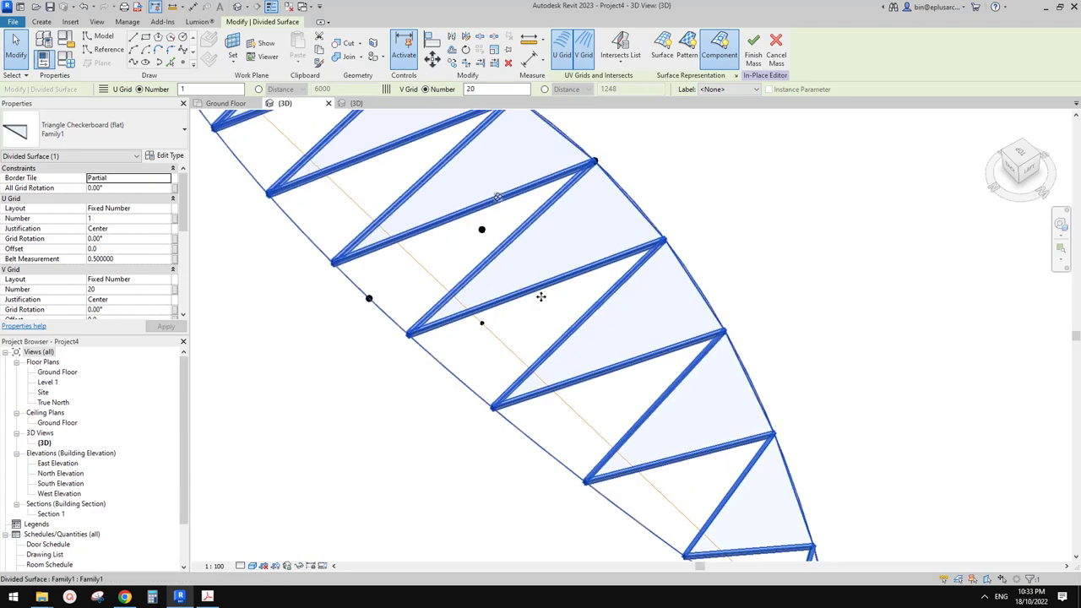
click(132, 129)
scroll(104, 312, up, 4)
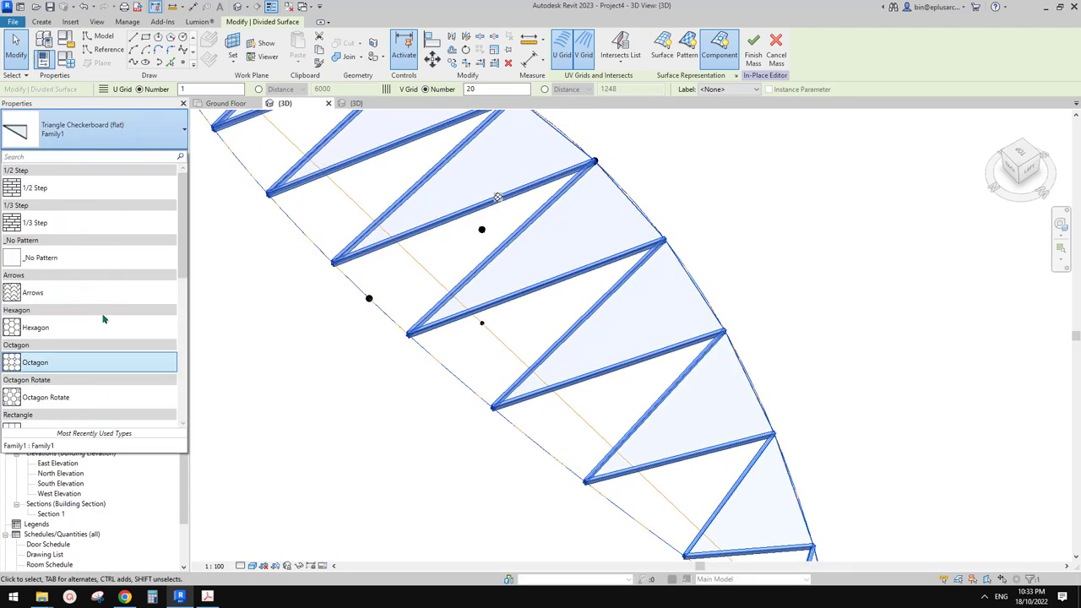
scroll(103, 316, down, 3)
click(209, 306)
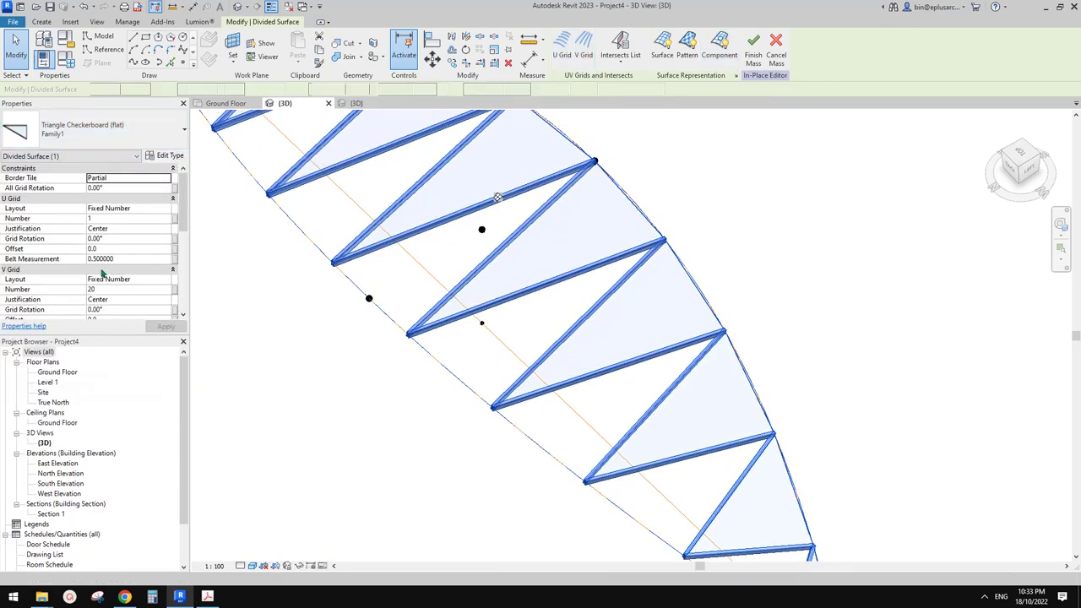
Set the divided surface's U grid number to 2, accept the family warnings, and deselect the surface.
click(104, 217)
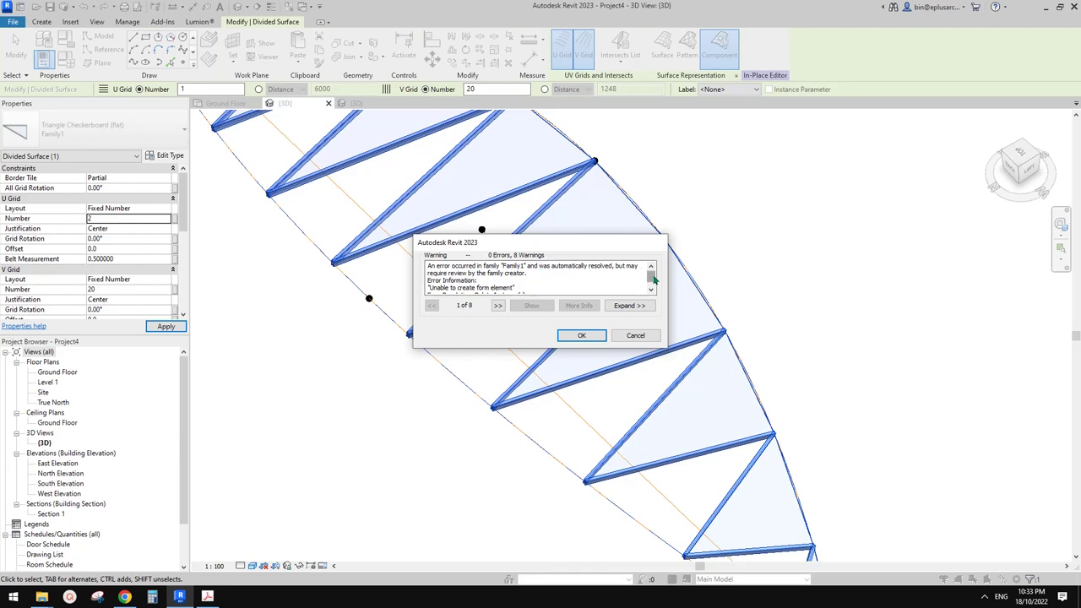
drag(654, 274, 635, 301)
click(583, 336)
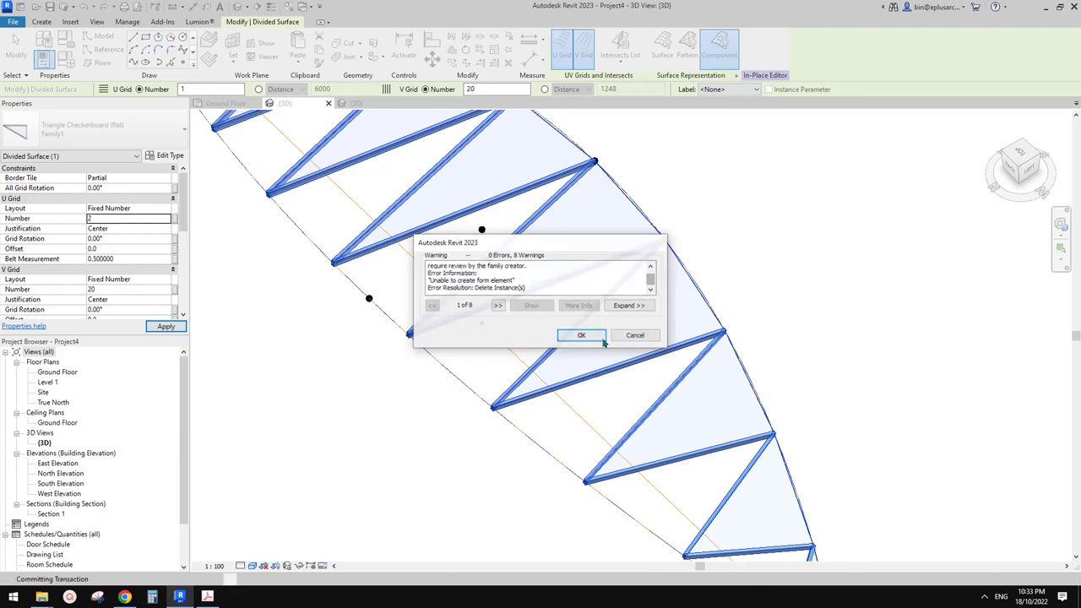
scroll(618, 336, down, 1)
middle_drag(638, 348, 665, 287)
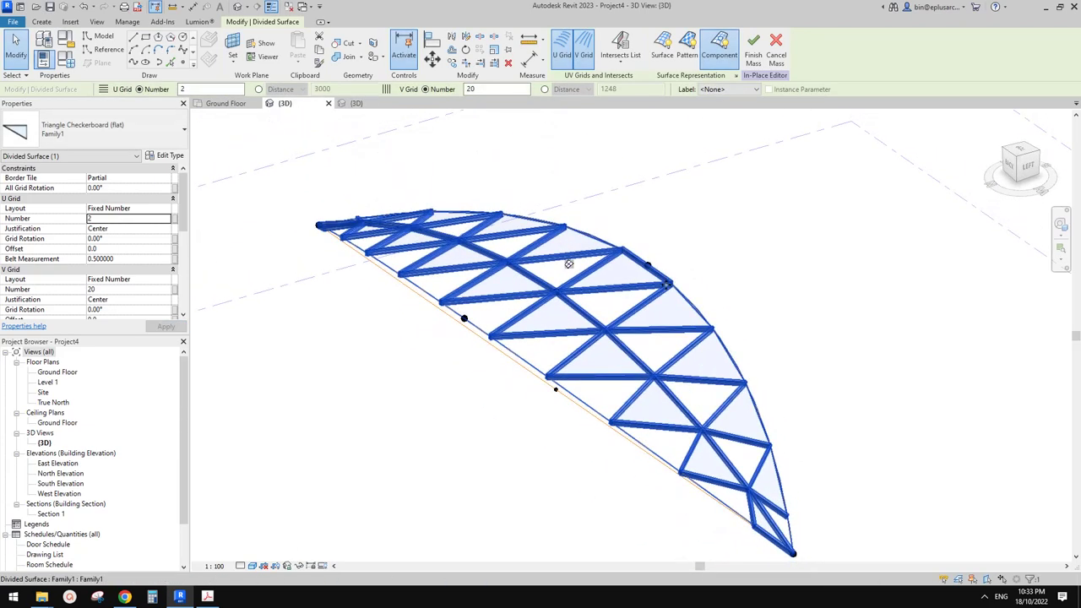
key(Escape)
shift+middle_drag(669, 350, 678, 372)
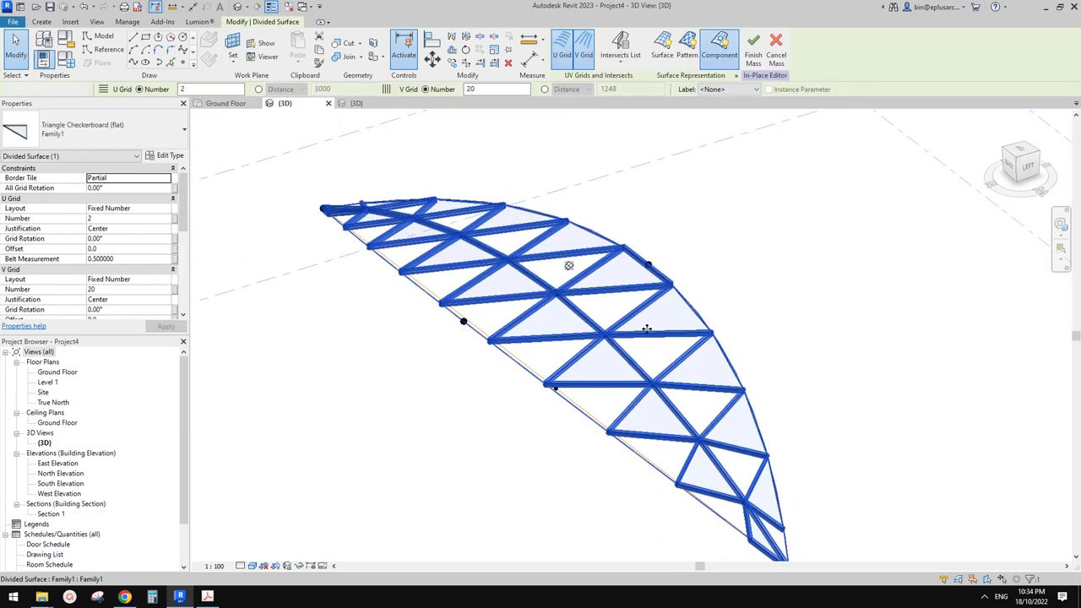
click(557, 428)
Switch to the Google Docs page in Chrome and review the rectangular mullion request with its roof reference images.
click(125, 598)
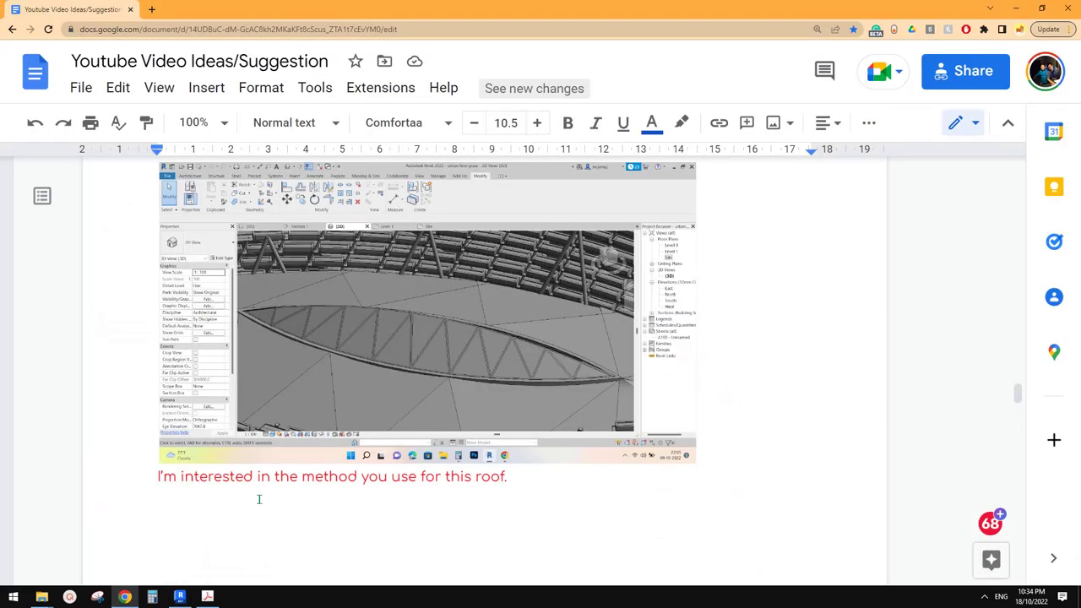
scroll(437, 346, up, 6)
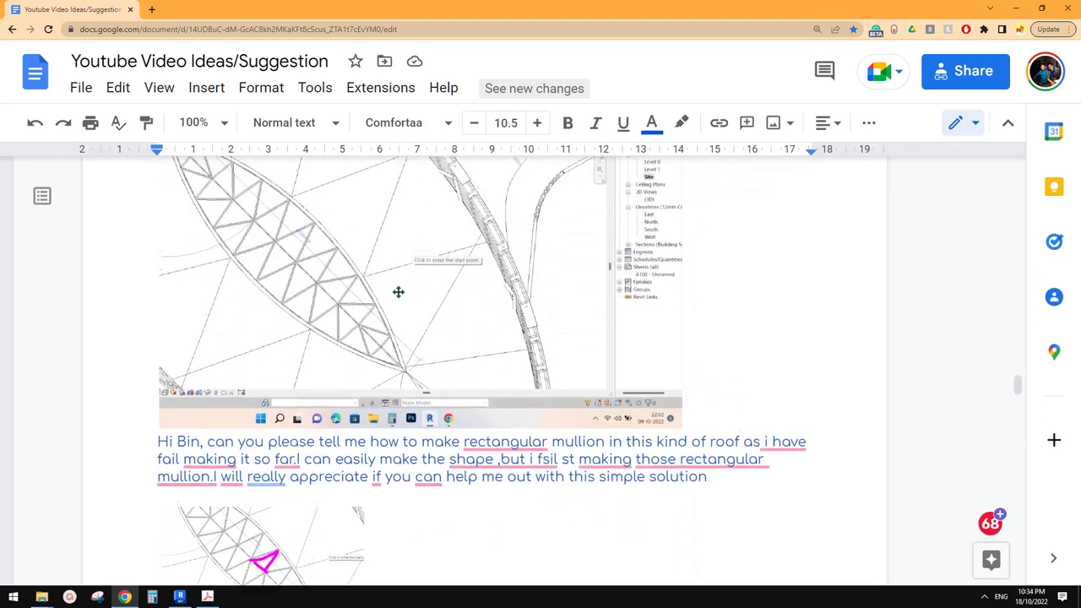
scroll(489, 333, down, 4)
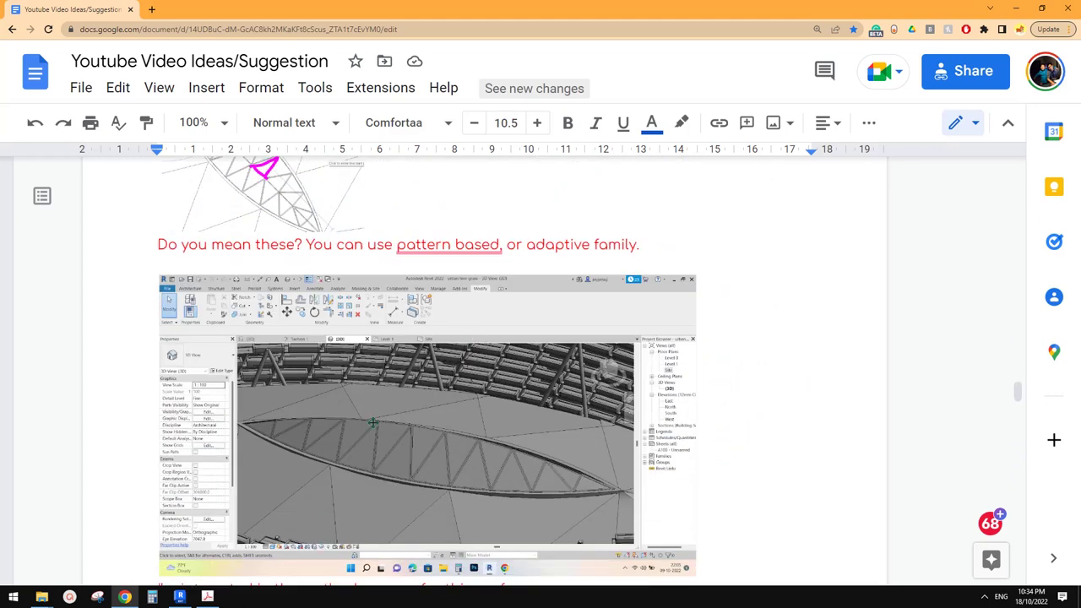
scroll(398, 395, up, 2)
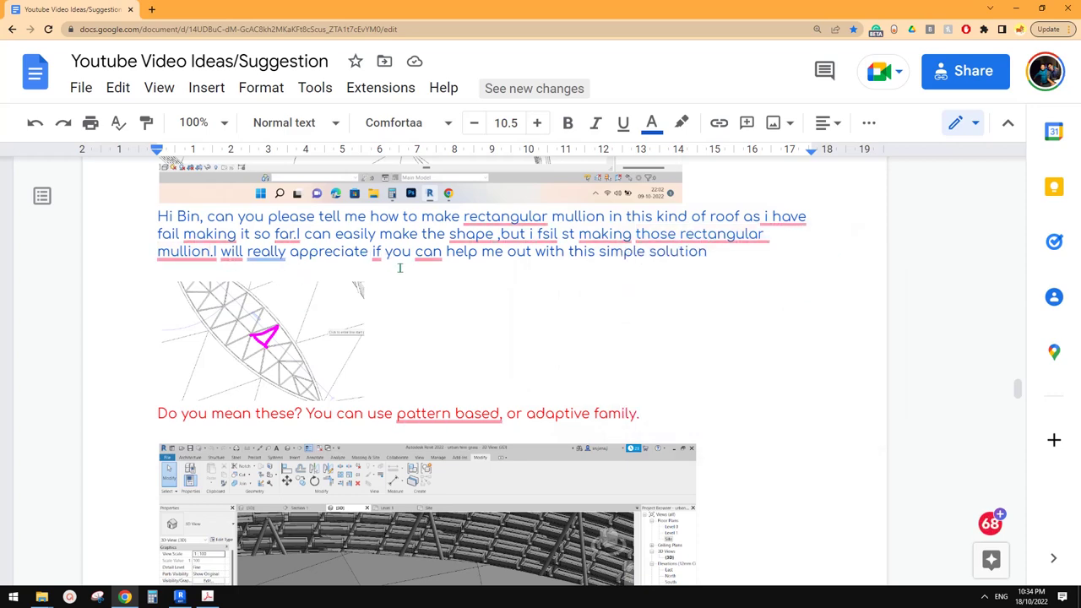
scroll(445, 332, down, 1)
Return to Revit and compare the frame joints on the panelled mass with the triangular frame in the panel family.
click(179, 597)
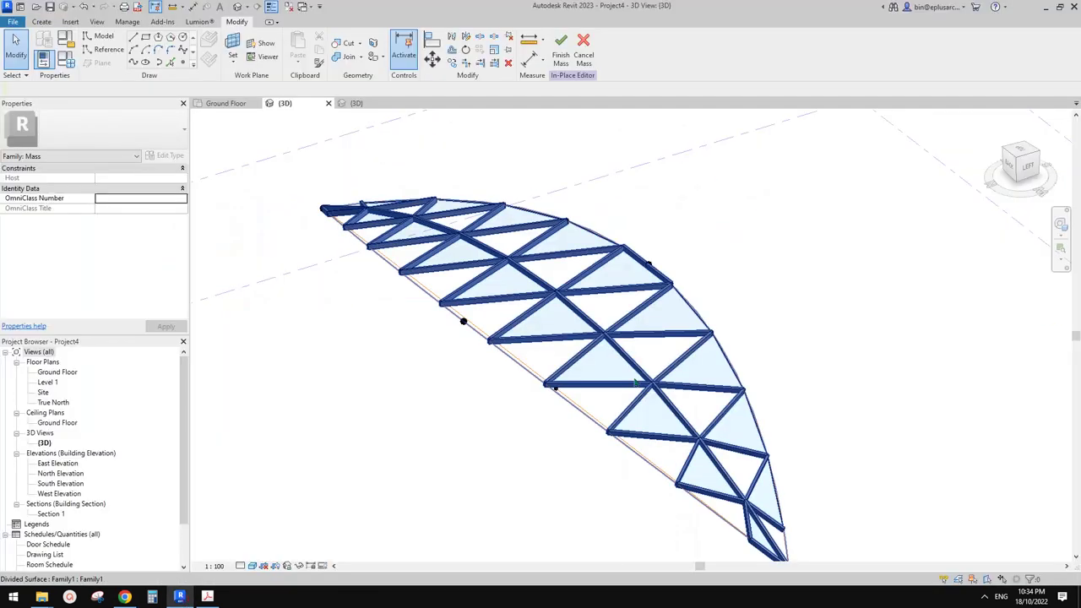
scroll(640, 380, up, 5)
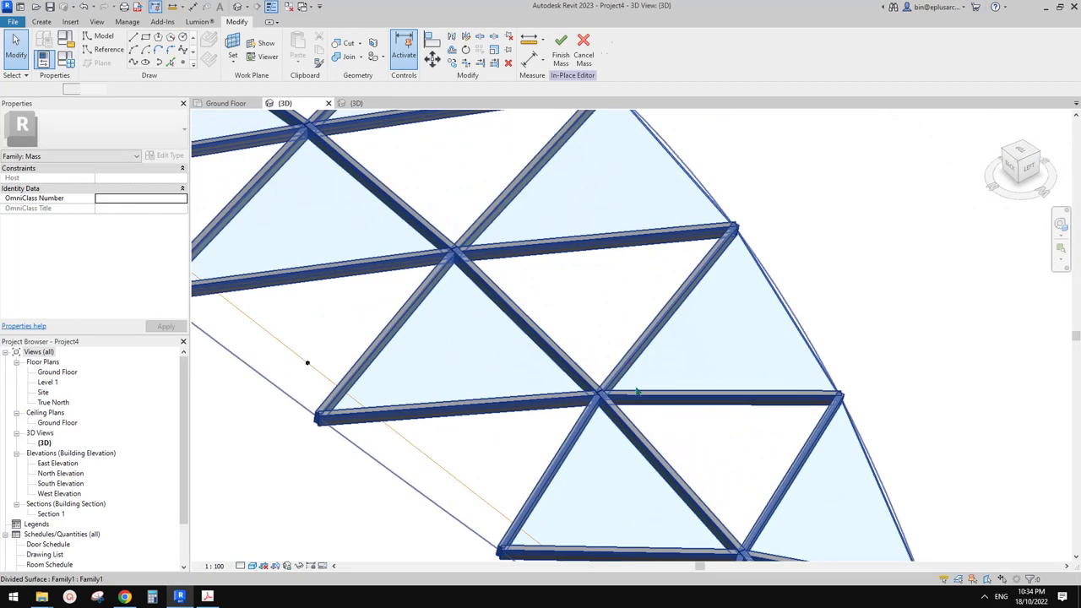
click(636, 391)
shift+middle_drag(635, 391, 640, 293)
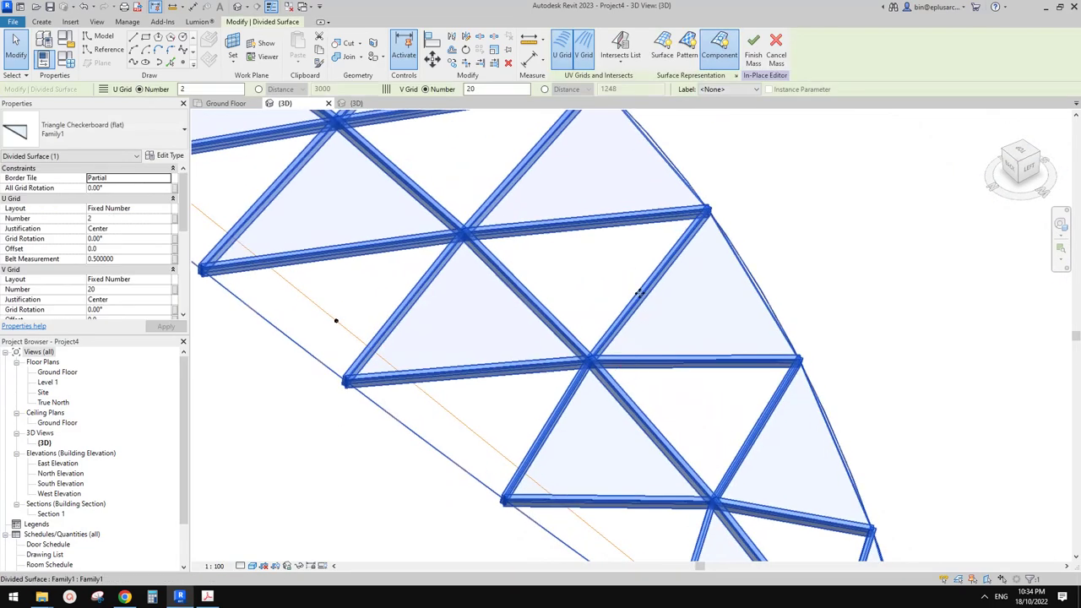
click(357, 105)
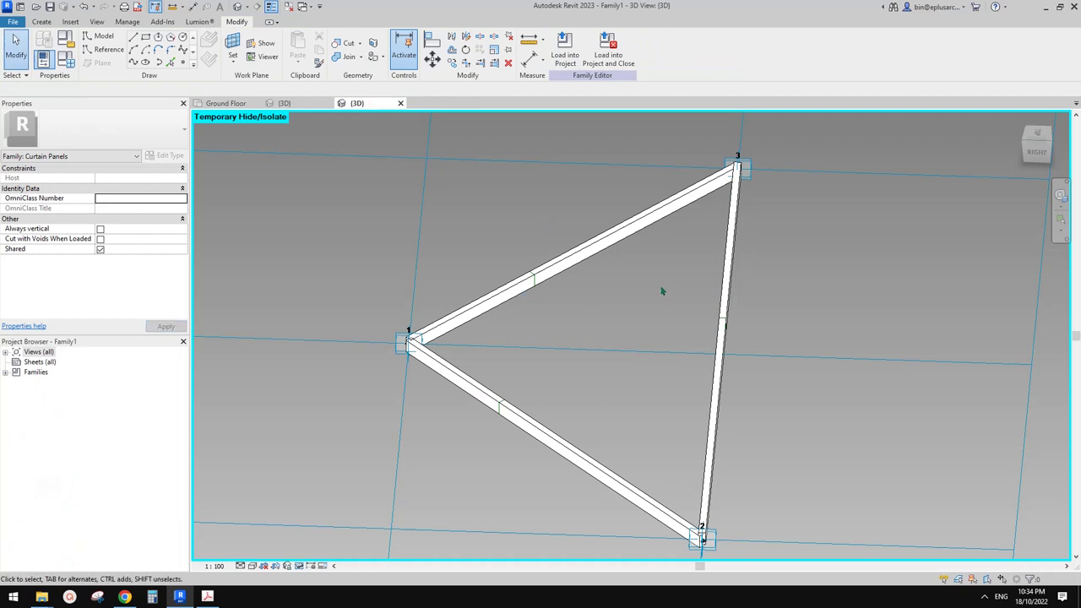
scroll(647, 296, down, 5)
middle_drag(615, 297, 697, 313)
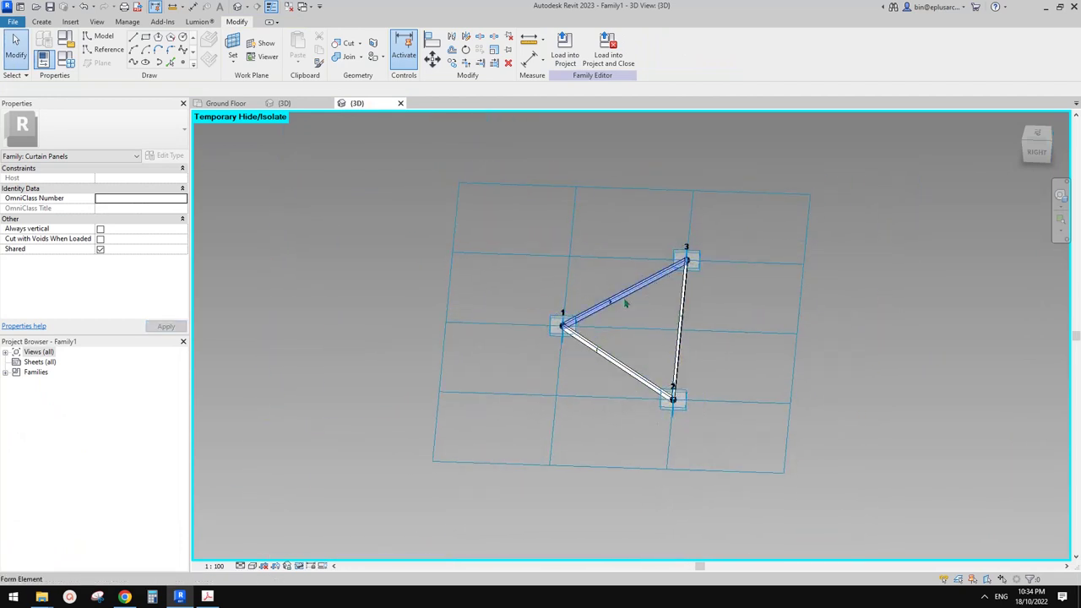
scroll(628, 308, up, 4)
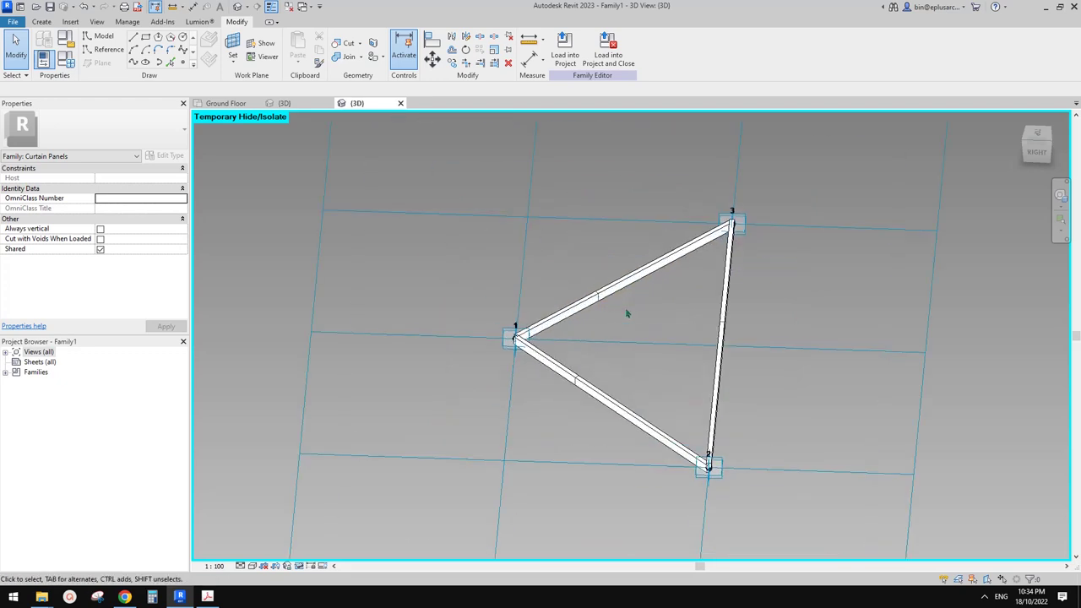
Go back to the project's 3D view and examine the panelled surface's curvature and frame joints from several angles.
click(305, 104)
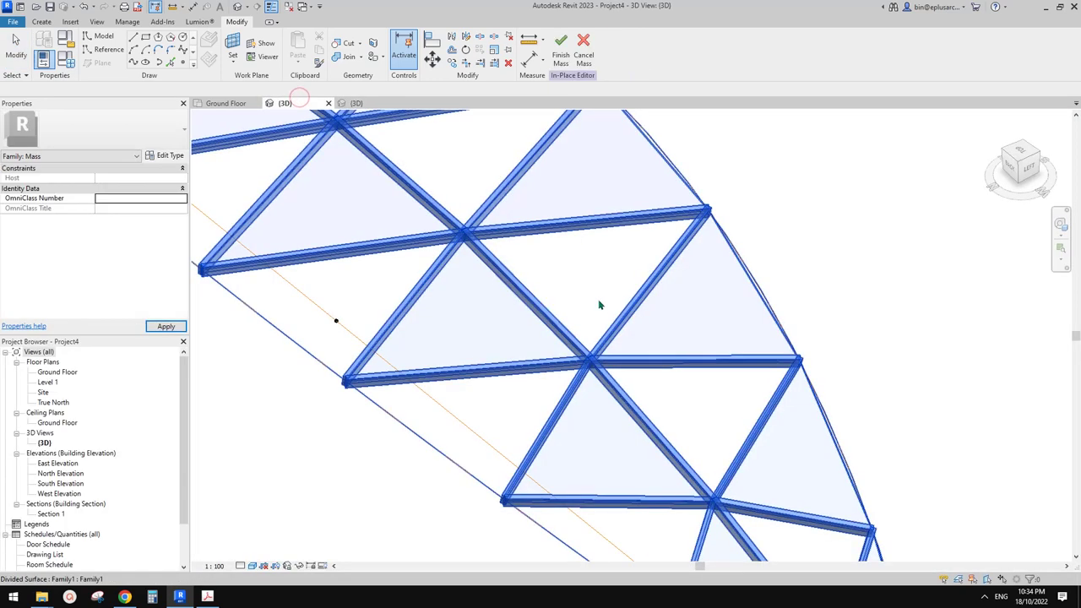
middle_drag(666, 333, 664, 388)
scroll(664, 388, down, 1)
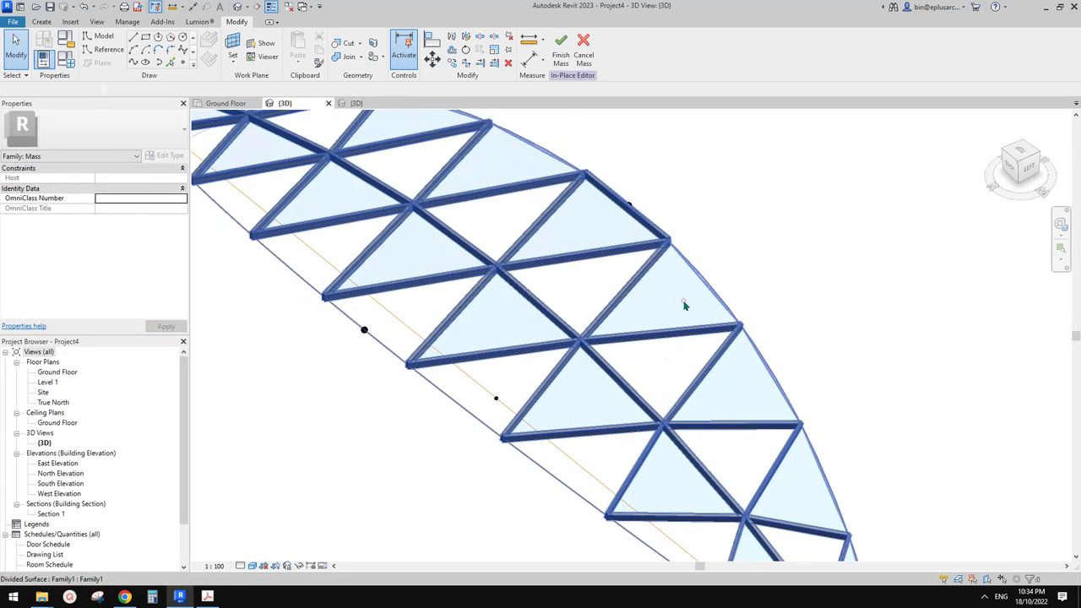
click(683, 302)
scroll(684, 301, down, 4)
shift+middle_drag(683, 299, 683, 310)
shift+middle_drag(625, 333, 685, 276)
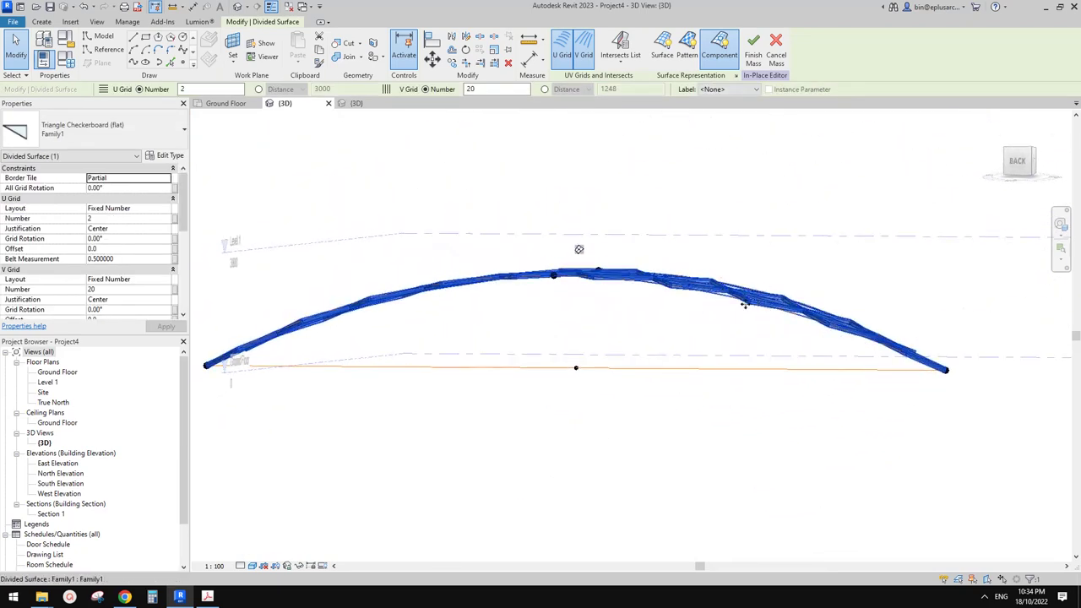
shift+middle_drag(755, 321, 656, 437)
scroll(672, 392, up, 3)
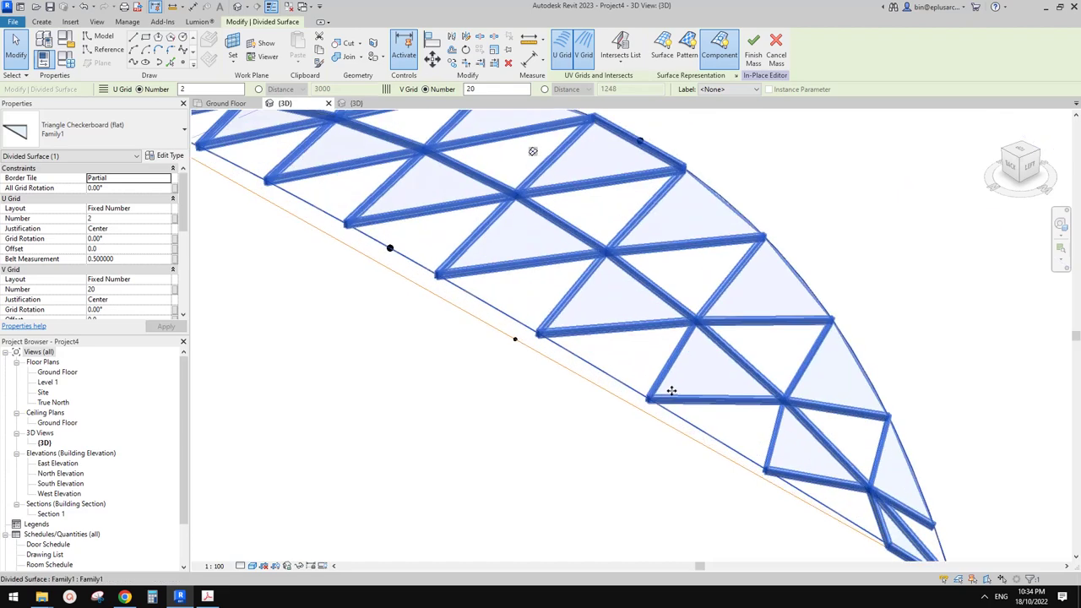
key(Escape)
scroll(681, 379, up, 1)
click(698, 362)
middle_drag(698, 364, 628, 366)
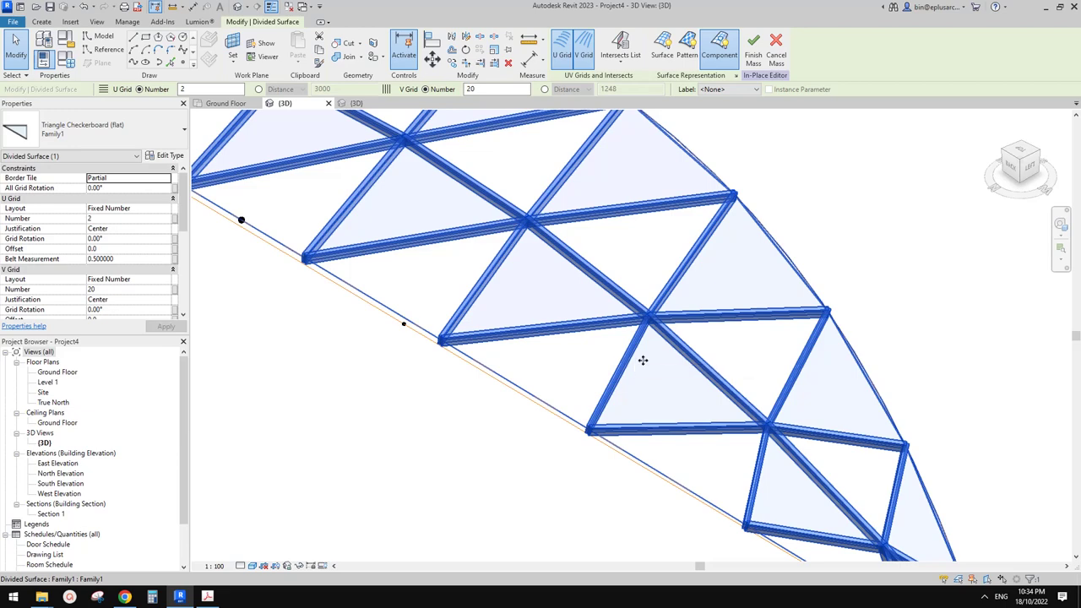
Deselect the panelled surface in the project and return to the curtain panel family's 3D view.
scroll(668, 372, down, 2)
shift+middle_drag(670, 377, 595, 340)
key(Escape)
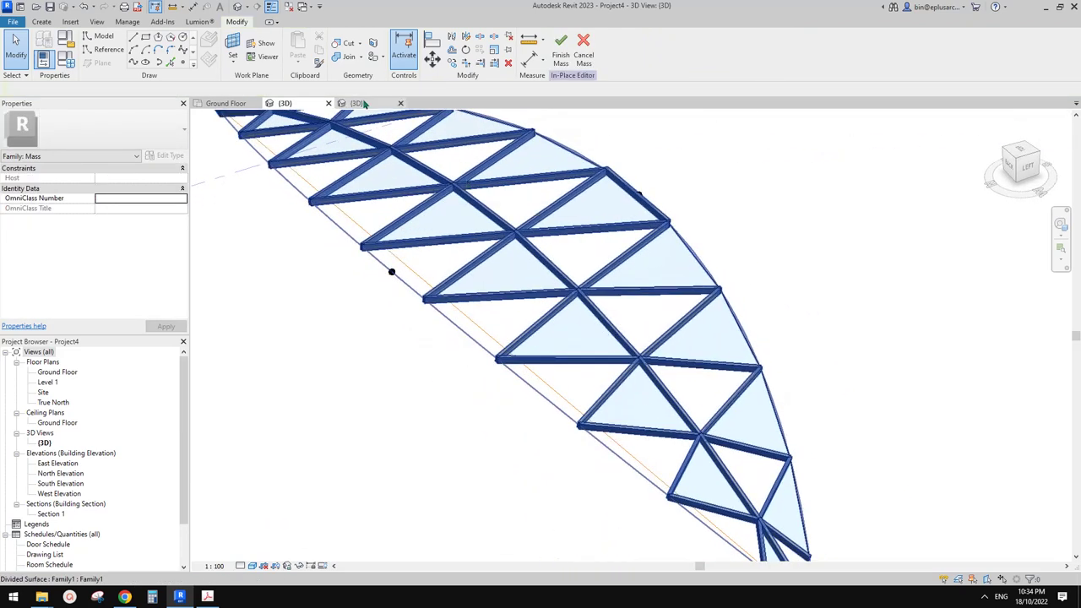
click(357, 103)
scroll(598, 271, up, 4)
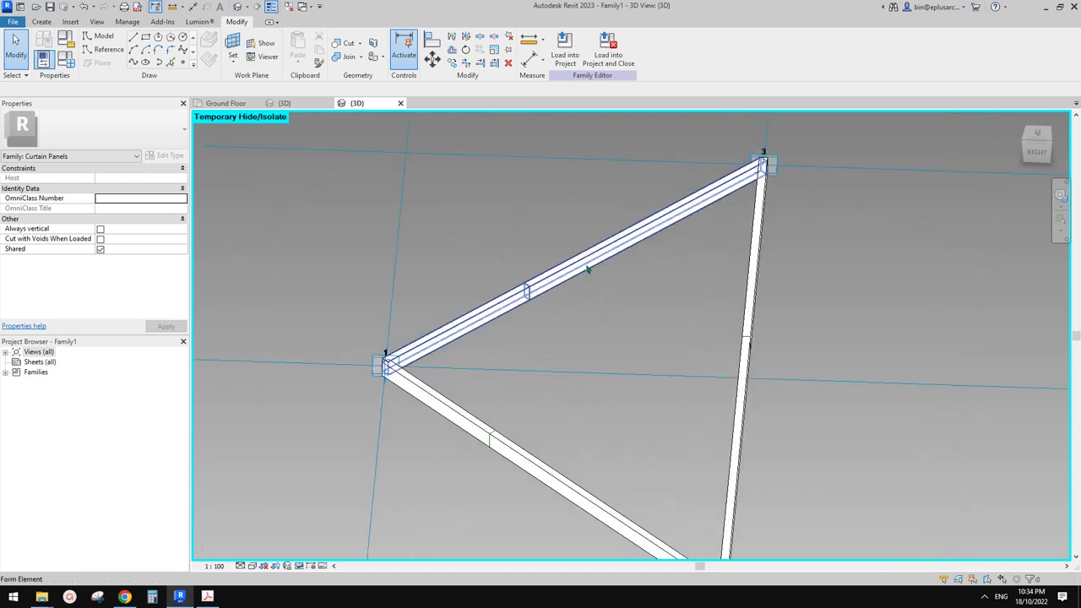
drag(482, 264, 550, 342)
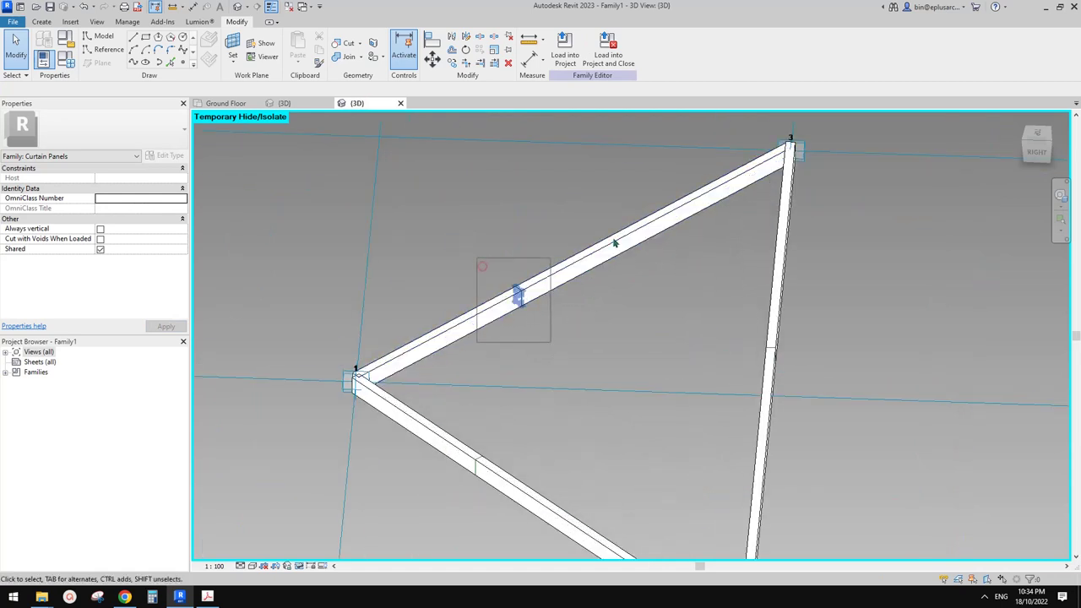
click(575, 279)
key(Delete)
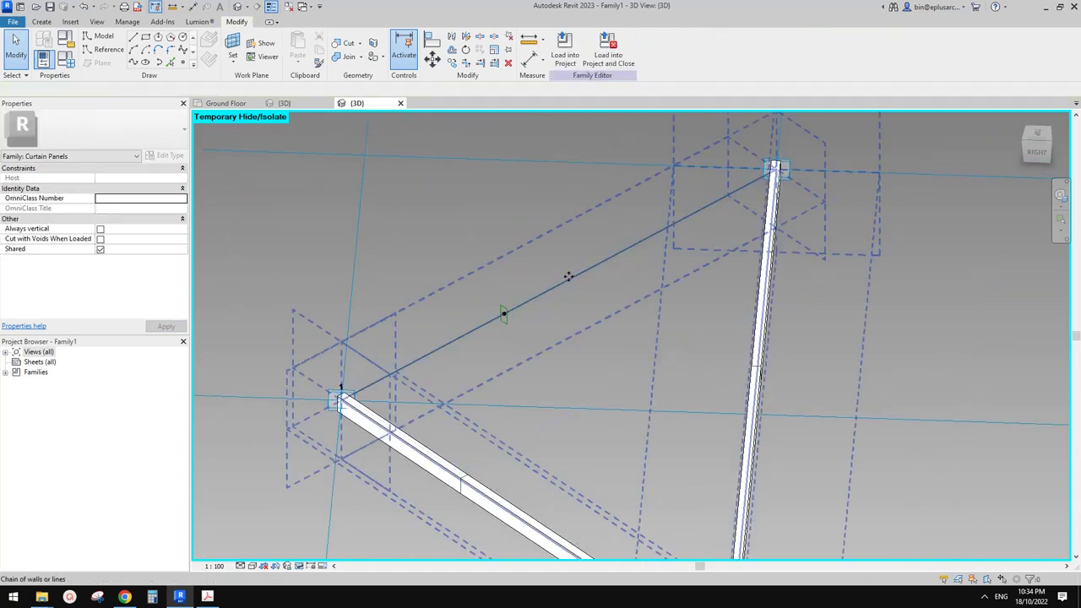
key(ctrl+z)
Delete the three frame forms of the triangular panel, keeping the reference lines and their profiles.
scroll(578, 275, down, 2)
click(589, 272)
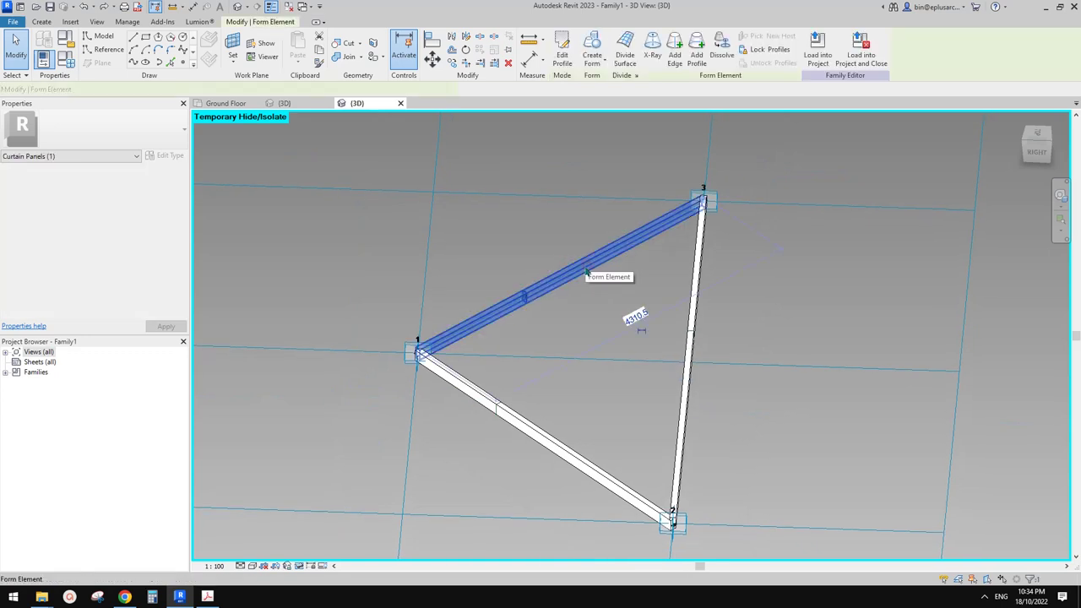
key(Delete)
key(Delete)
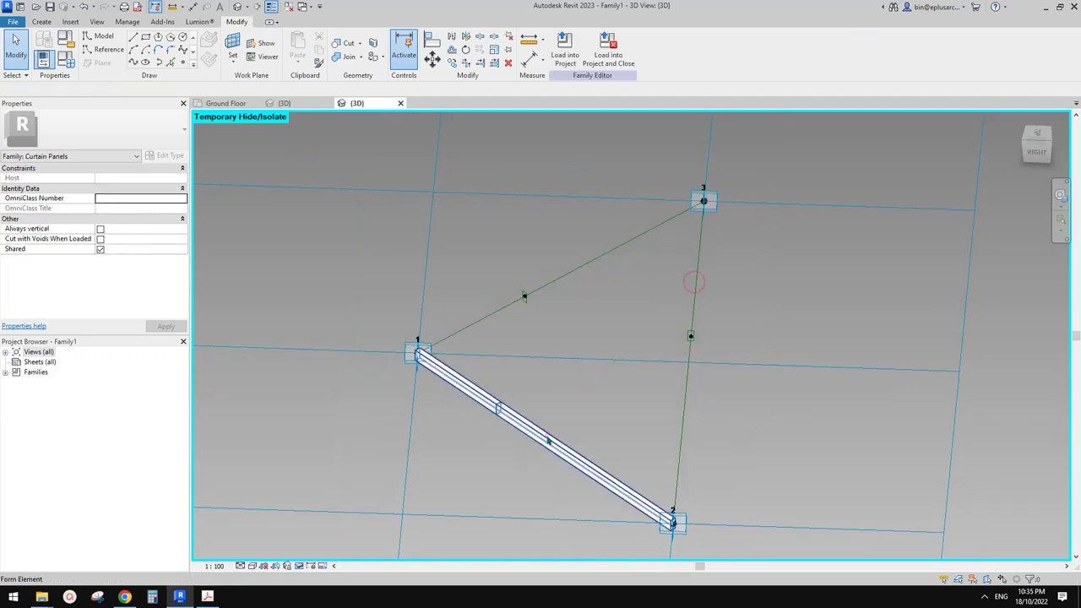
click(547, 434)
key(Delete)
Copy the rectangular profile and its reference point on the edge between points 1 and 3, about 940 mm away.
middle_drag(509, 325, 557, 310)
scroll(533, 312, up, 1)
scroll(532, 313, up, 3)
scroll(499, 312, up, 1)
drag(577, 344, 586, 365)
key(c)
key(o)
click(550, 324)
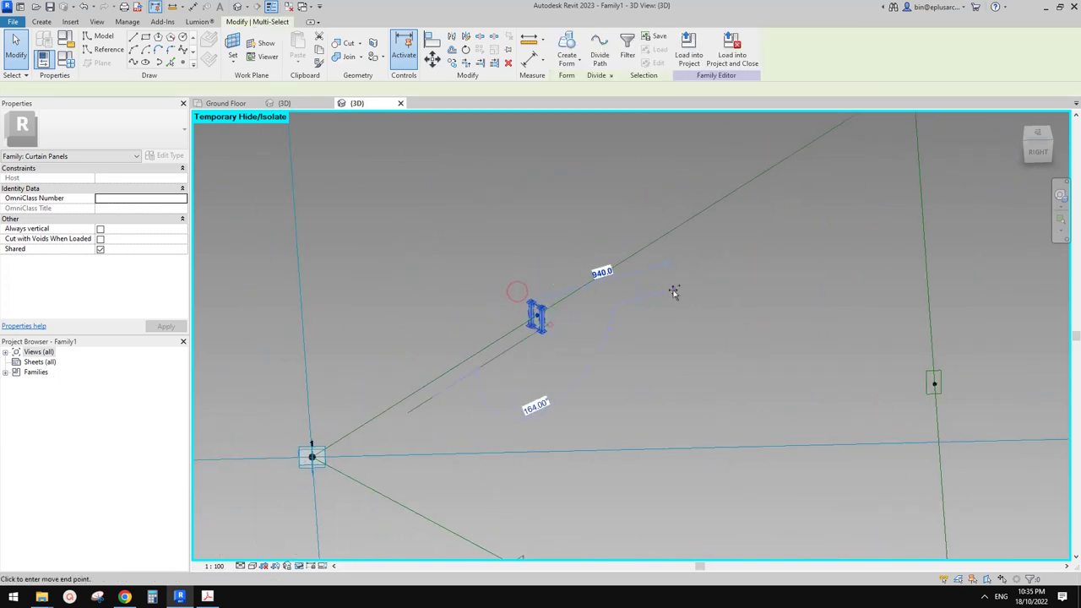
click(675, 290)
key(Escape)
Rehost the copied profile's reference point onto the reference line between points 1 and 3.
scroll(663, 280, up, 2)
click(667, 285)
middle_drag(670, 281, 669, 307)
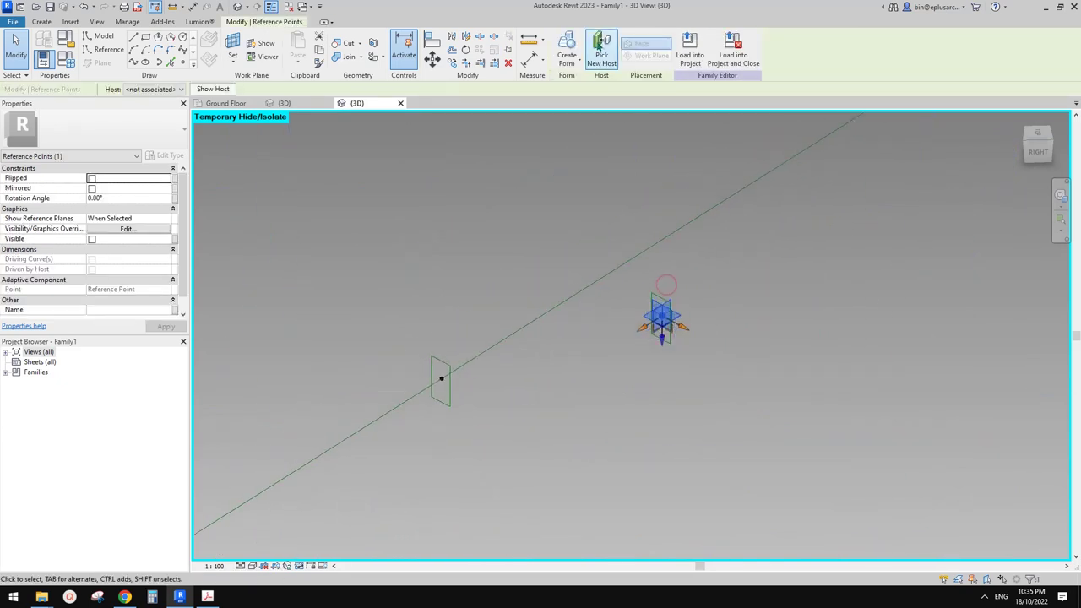
click(602, 50)
click(696, 219)
scroll(692, 231, down, 2)
middle_drag(730, 287, 661, 256)
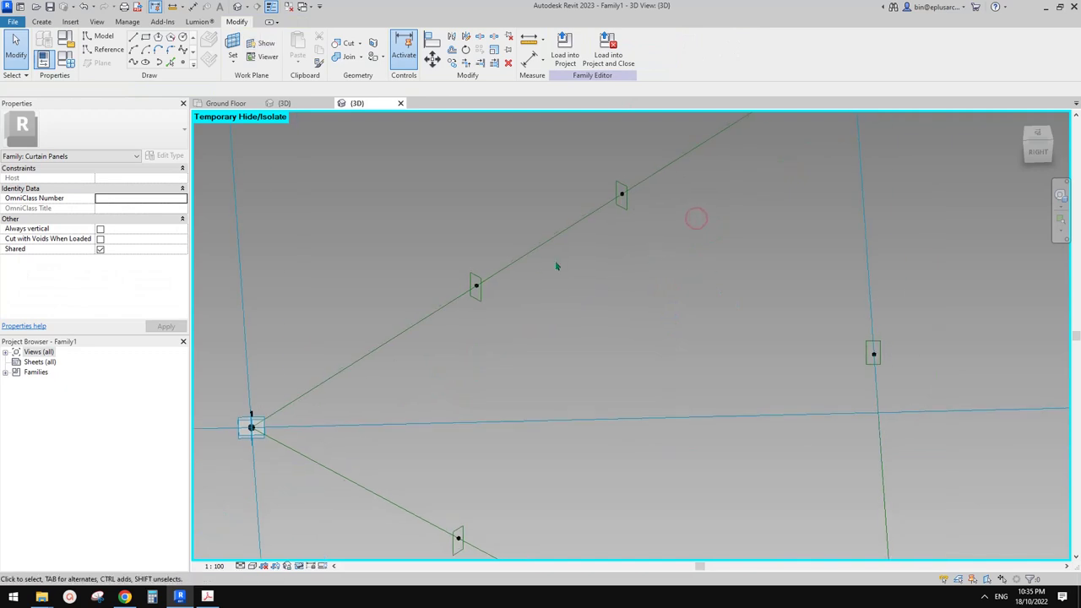
Copy the profile and its reference point on the edge between points 2 and 3 to the inside of the triangle.
scroll(800, 297, down, 2)
drag(803, 301, 864, 344)
key(c)
key(o)
click(820, 326)
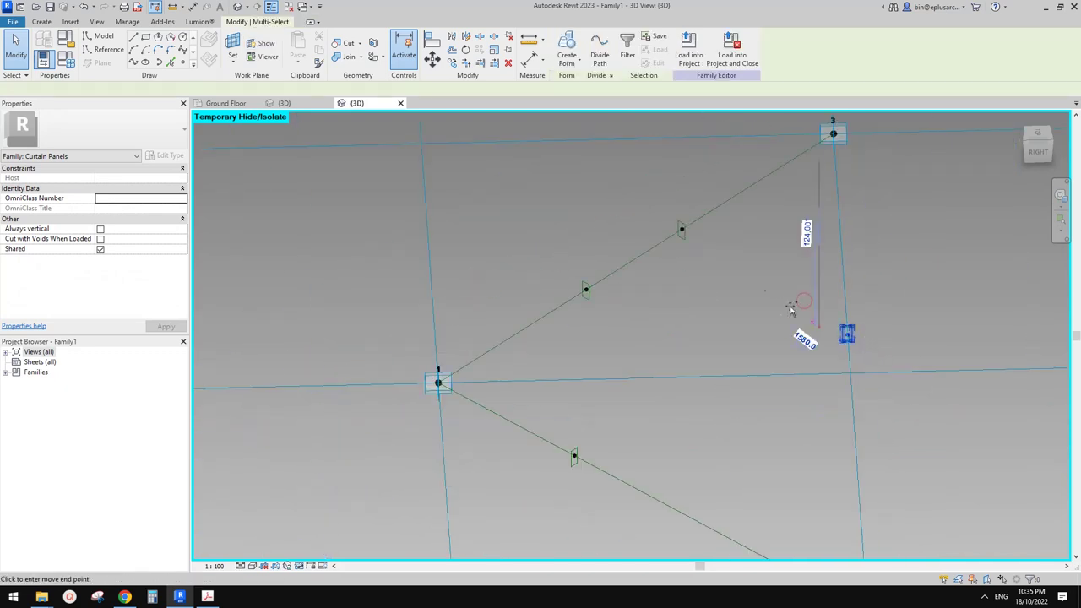
click(763, 285)
key(Escape)
Rehost the second copied profile's reference point onto the reference line between points 2 and 3.
scroll(775, 291, up, 2)
click(796, 292)
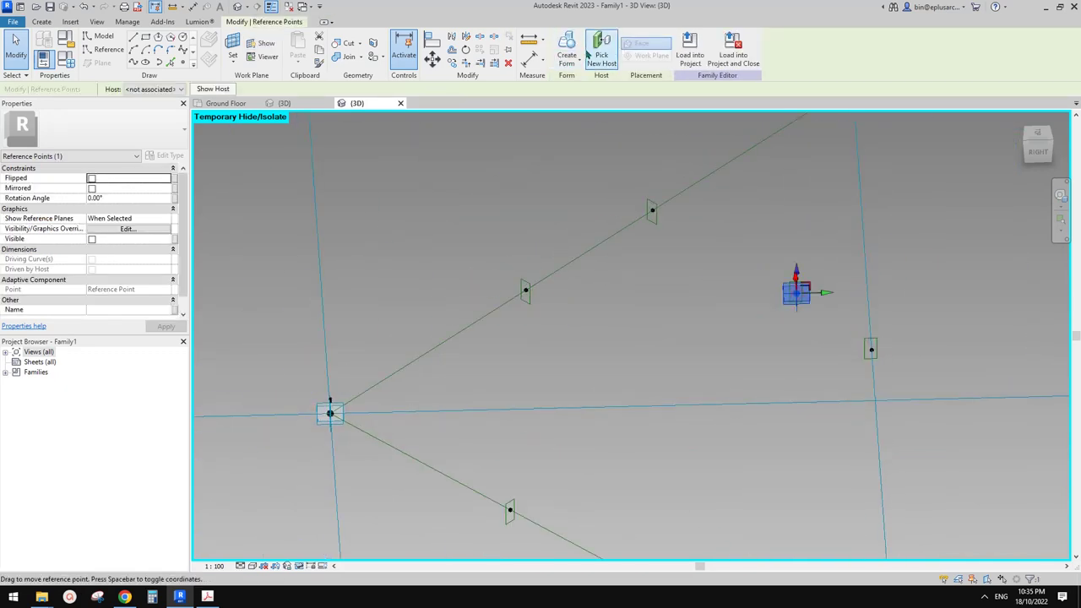
click(601, 51)
click(864, 226)
scroll(783, 321, down, 2)
middle_drag(784, 321, 787, 286)
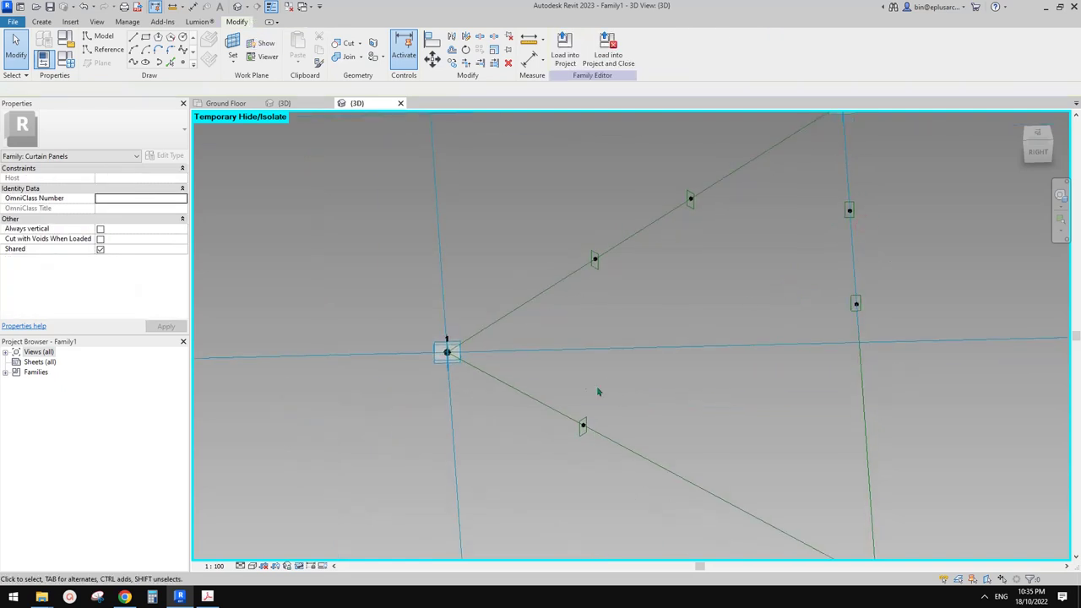
Copy the profile on the edge between points 1 and 2 and rehost the copy's reference point onto that same line.
drag(628, 444, 629, 442)
key(c)
key(o)
click(622, 418)
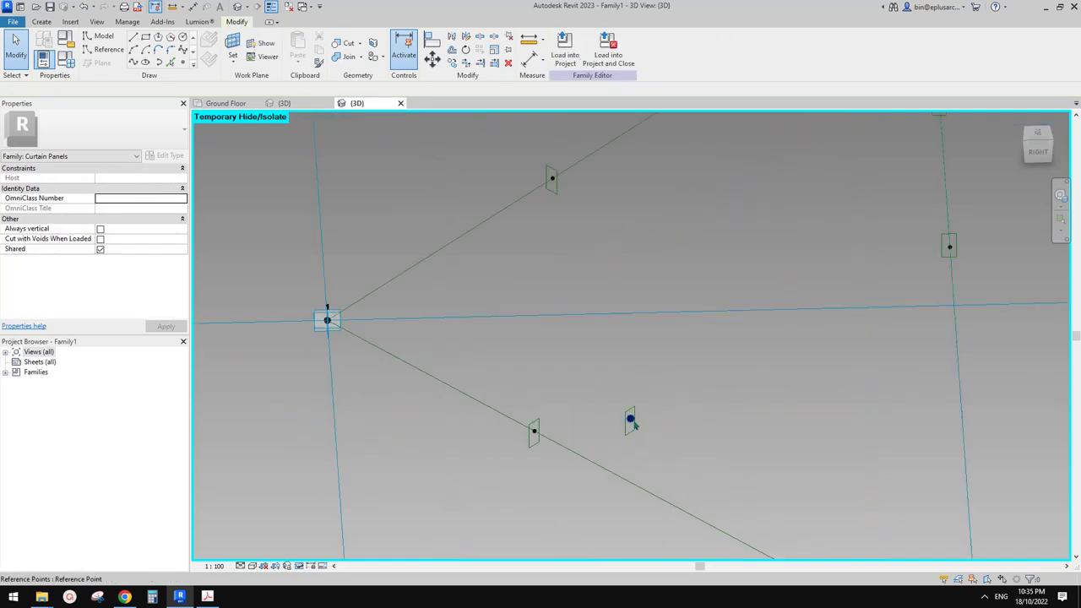
click(634, 424)
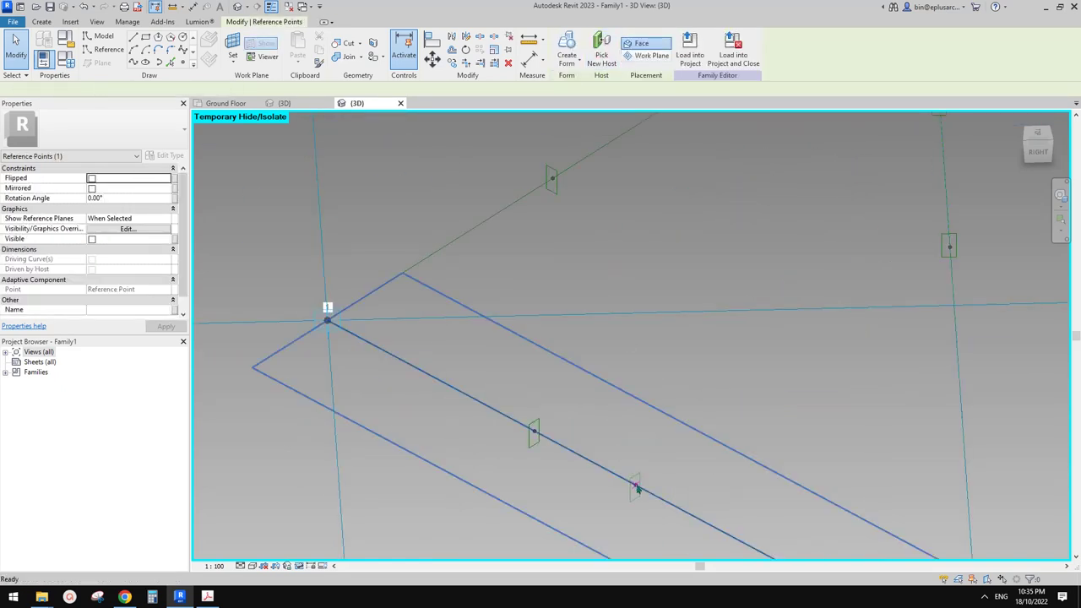
click(636, 485)
Create a solid form between the two profiles on the edge from point 1 to point 3.
key(Tab)
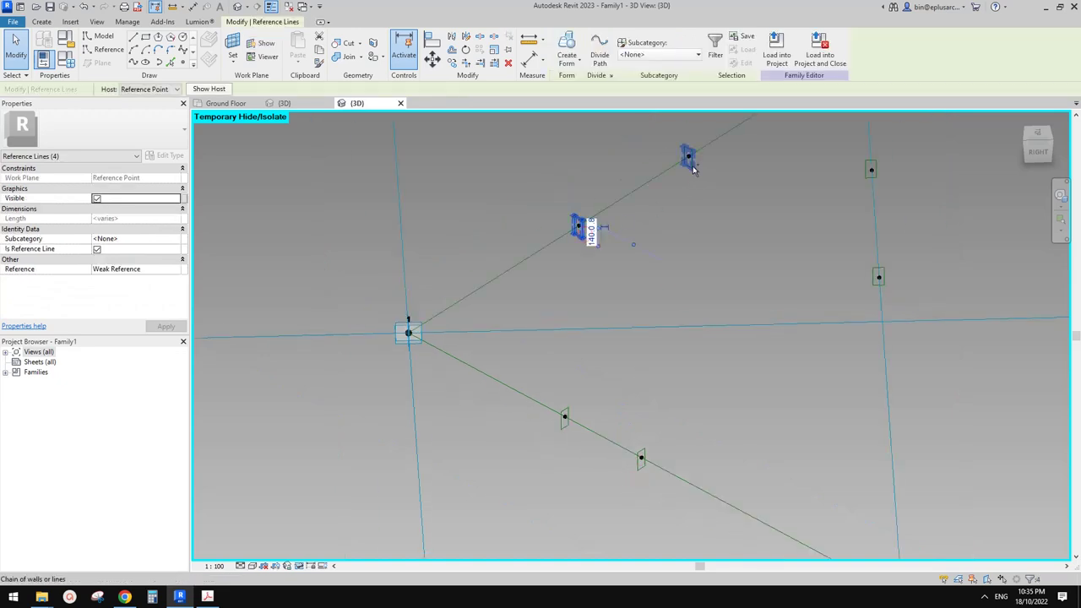
ctrl+click(691, 159)
scroll(690, 165, down, 1)
middle_drag(698, 232, 680, 324)
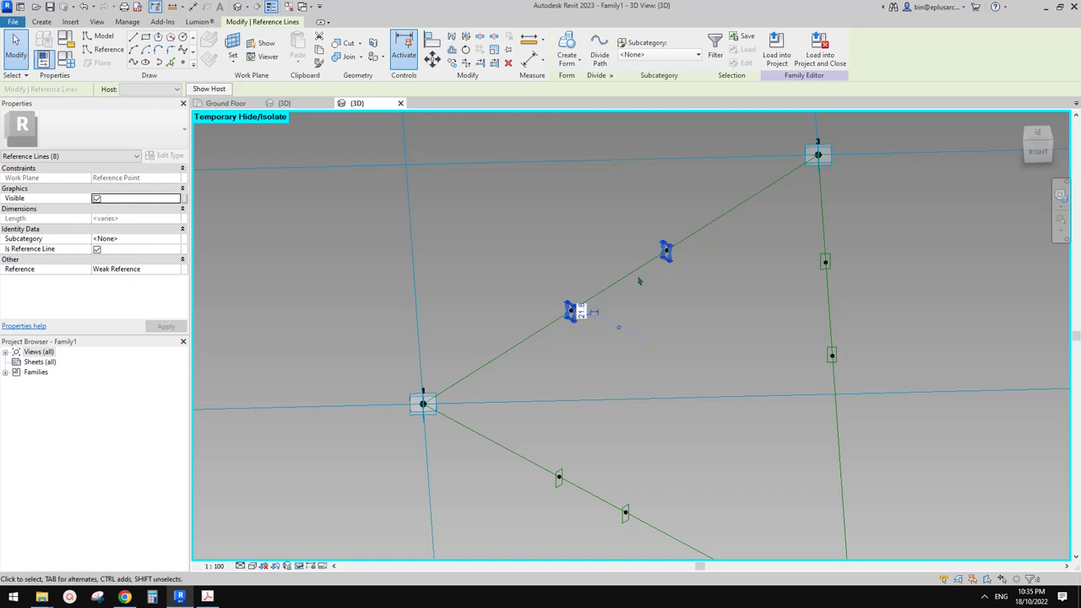
click(570, 43)
Create a solid form between the two profiles on the edge from point 2 to point 3.
middle_drag(695, 272, 595, 209)
click(729, 196)
key(Tab)
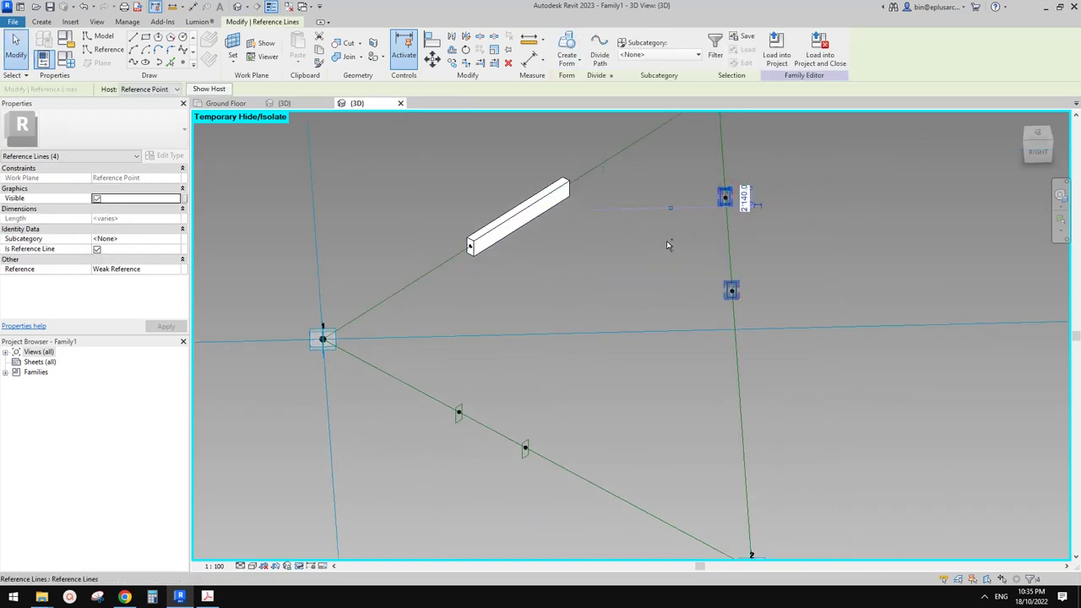
click(568, 46)
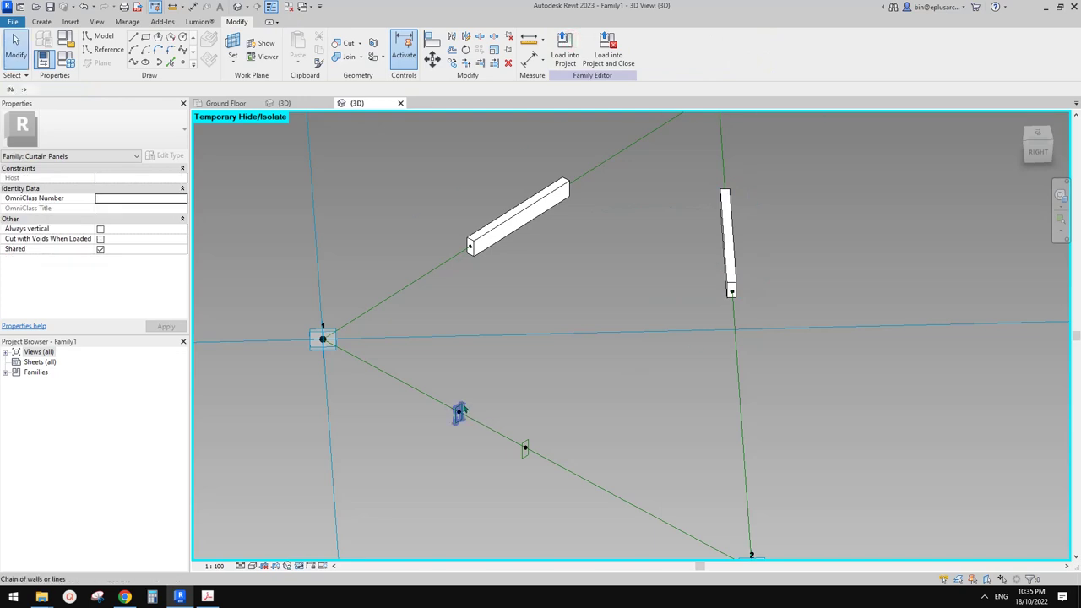
Create a solid form between the two profiles on the edge from point 1 to point 2.
click(463, 407)
key(Tab)
ctrl+click(472, 256)
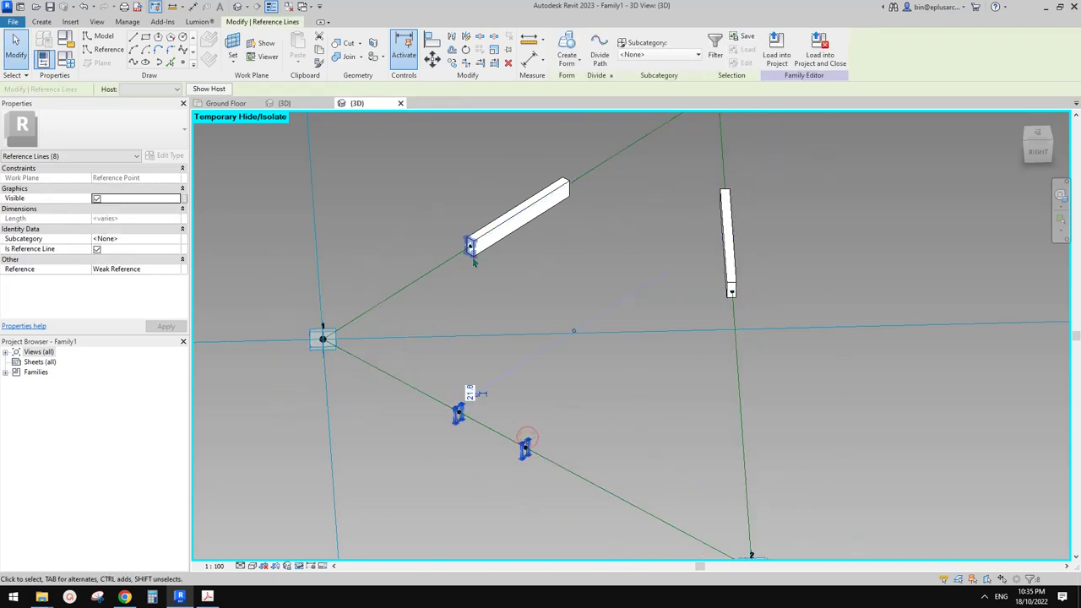
click(571, 45)
scroll(561, 287, down, 1)
middle_drag(561, 287, 557, 222)
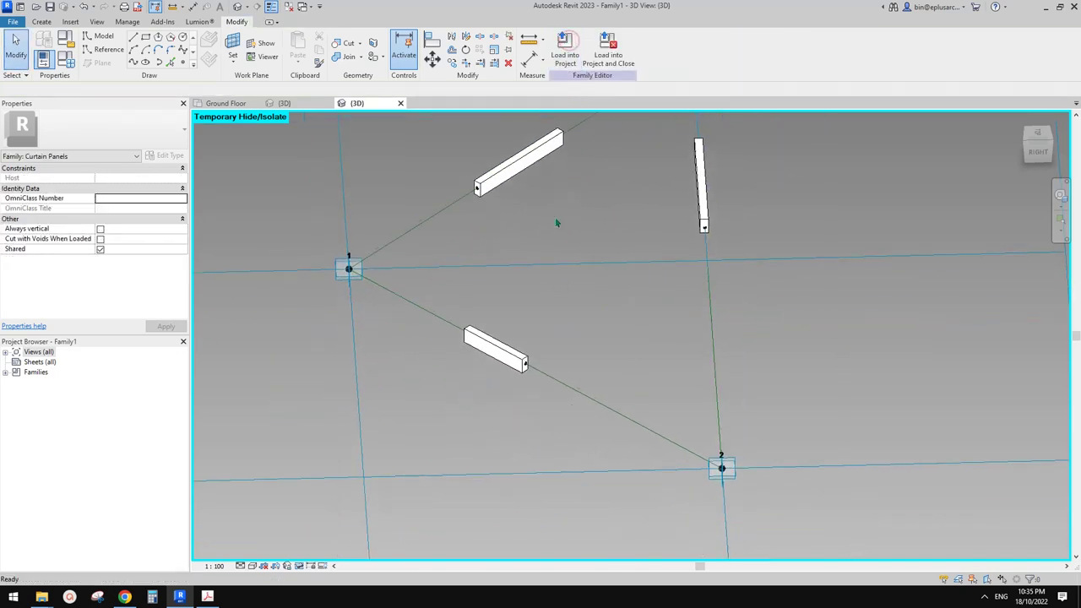
Select the triangular chain of reference lines to examine how the three short frame segments sit on it.
key(Tab)
middle_drag(618, 413, 735, 323)
key(Tab)
click(651, 403)
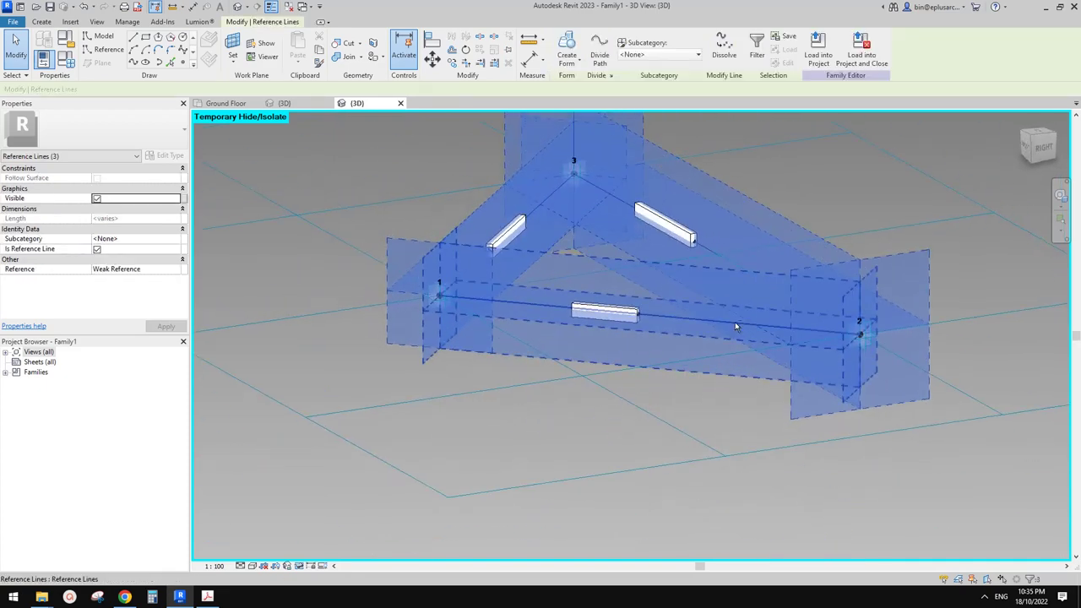
middle_drag(663, 332, 693, 417)
scroll(707, 372, down, 1)
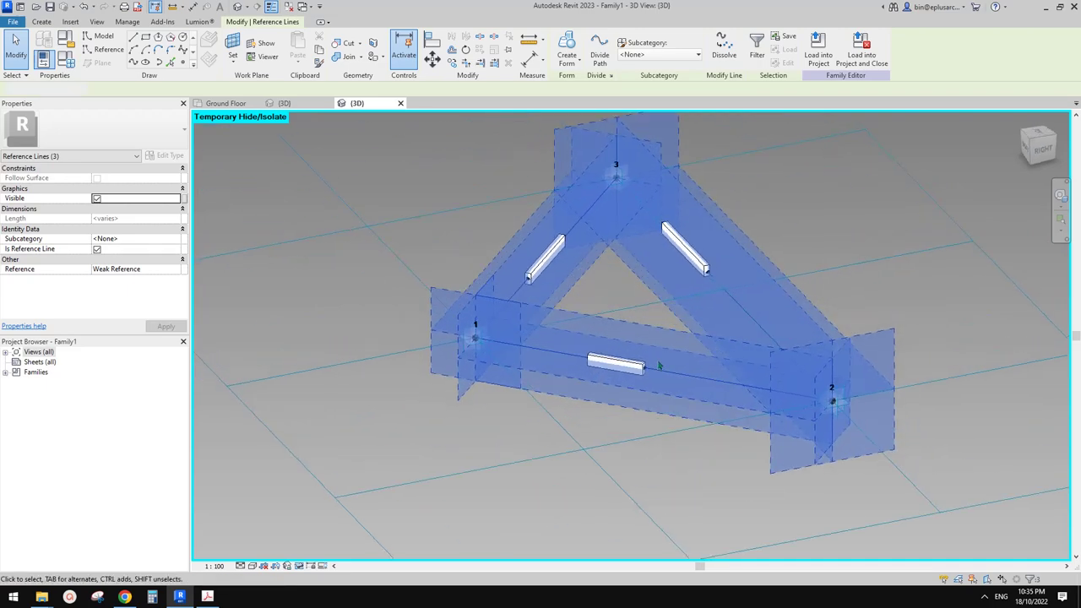
key(Escape)
Move the frame end point nearest point 2 along the 1–2 edge to adaptive point 2.
scroll(633, 367, up, 3)
scroll(652, 373, up, 1)
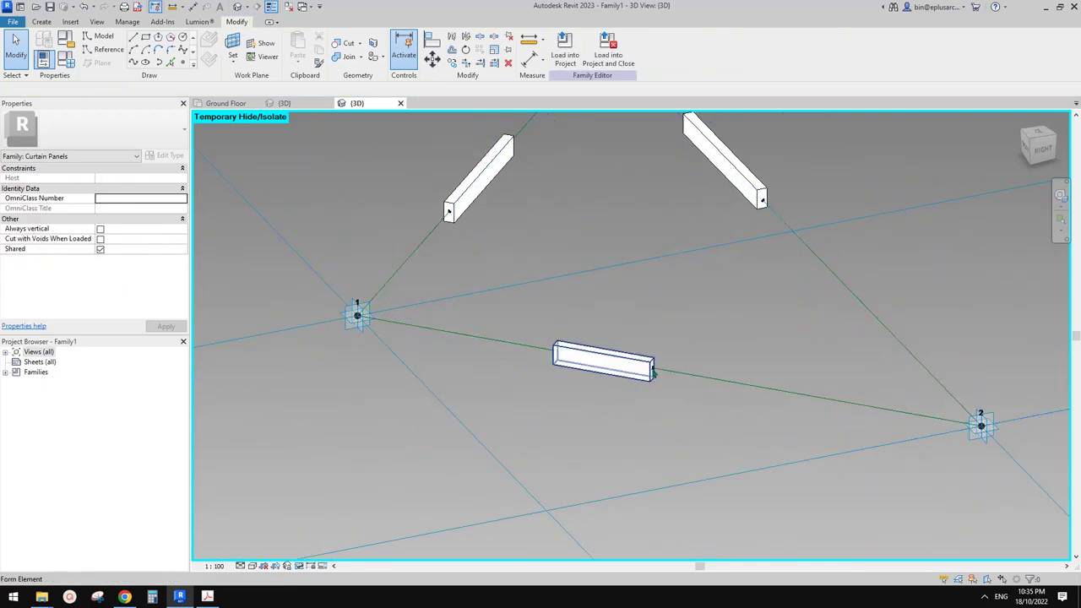
scroll(651, 372, up, 3)
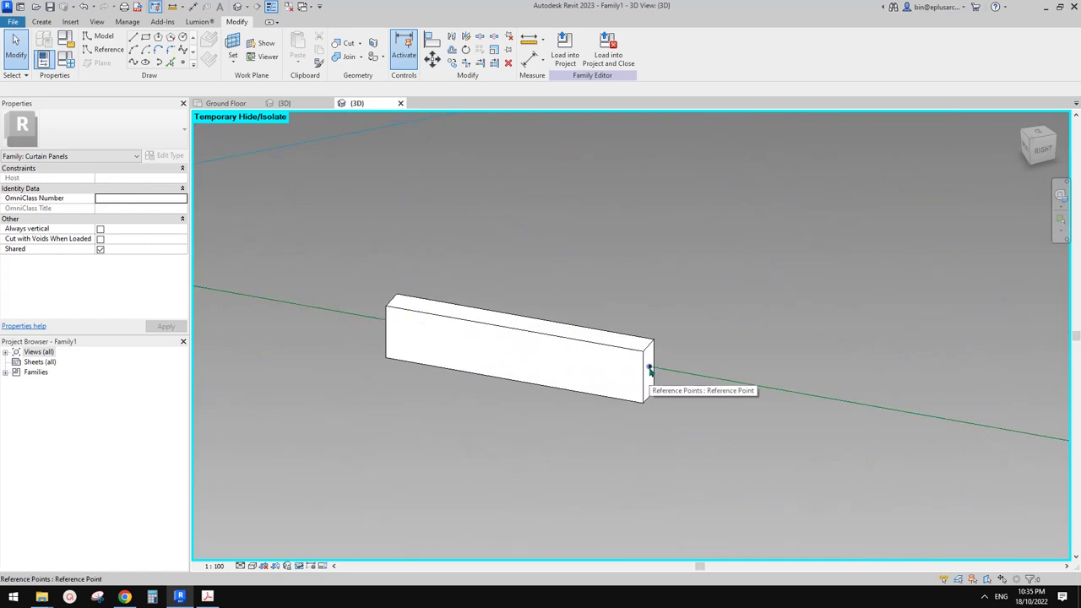
mouse_move(650, 368)
mouse_down()
mouse_move(799, 403)
mouse_move(737, 404)
mouse_move(907, 420)
mouse_up()
scroll(724, 385, down, 4)
Change the normalized curve parameter of the same frame's other end point to extend the frame to adaptive point 1.
scroll(548, 365, up, 3)
drag(527, 328, 549, 375)
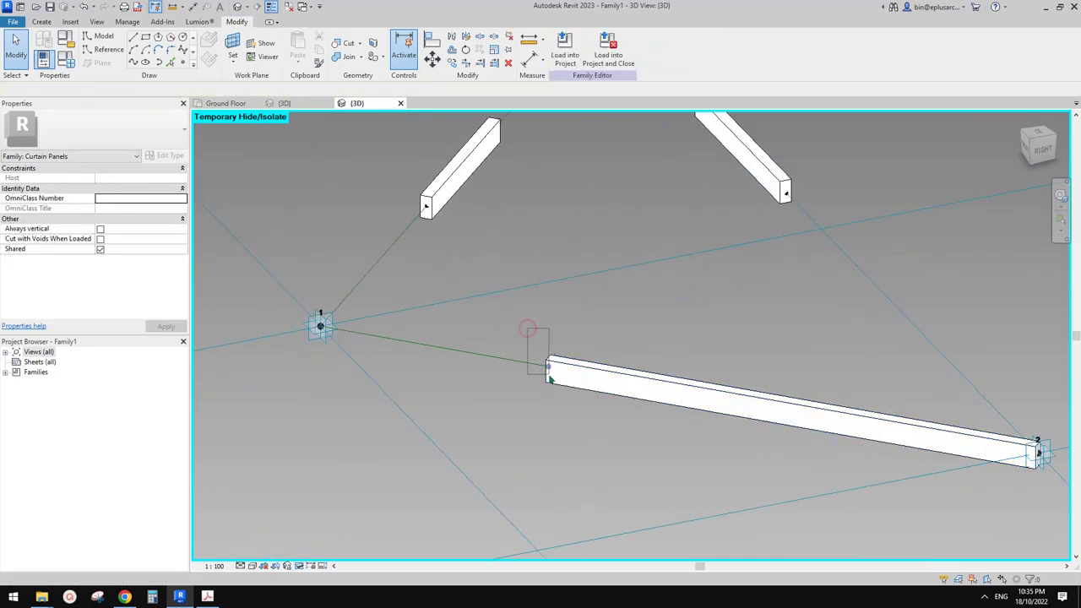
click(133, 300)
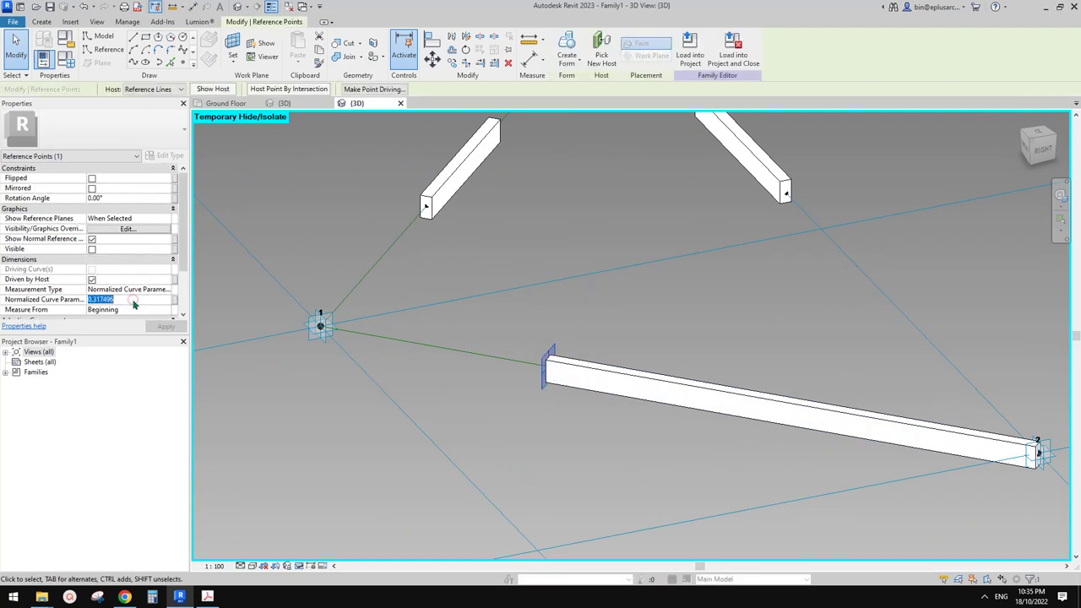
click(412, 267)
Set the normalized curve parameter of the 1–3 frame's end point nearest point 1 to 1 and accept the warning.
drag(434, 218, 435, 221)
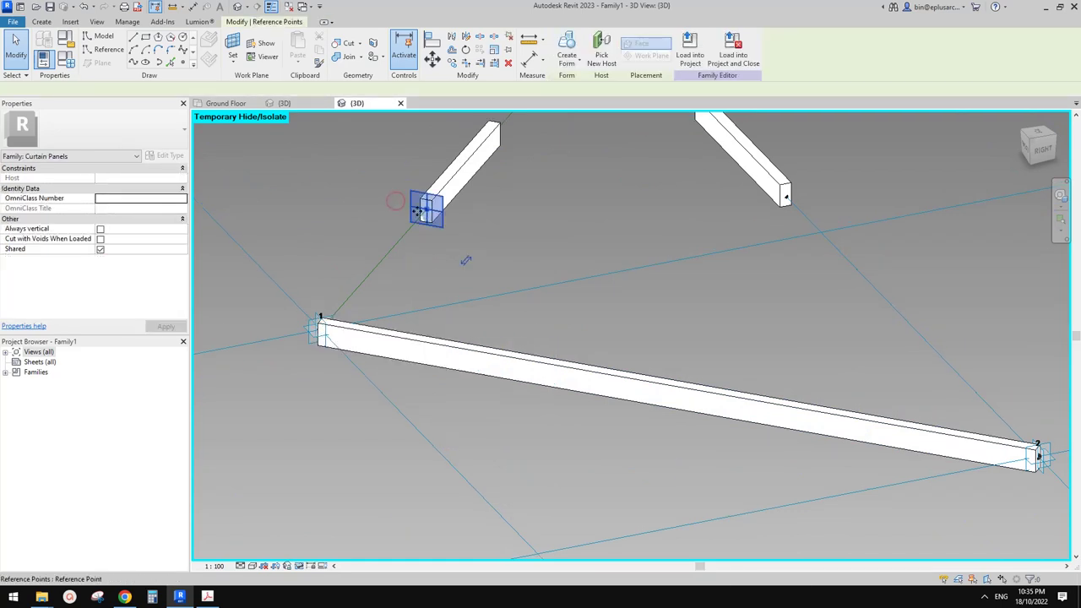
shift+middle_drag(457, 289, 439, 338)
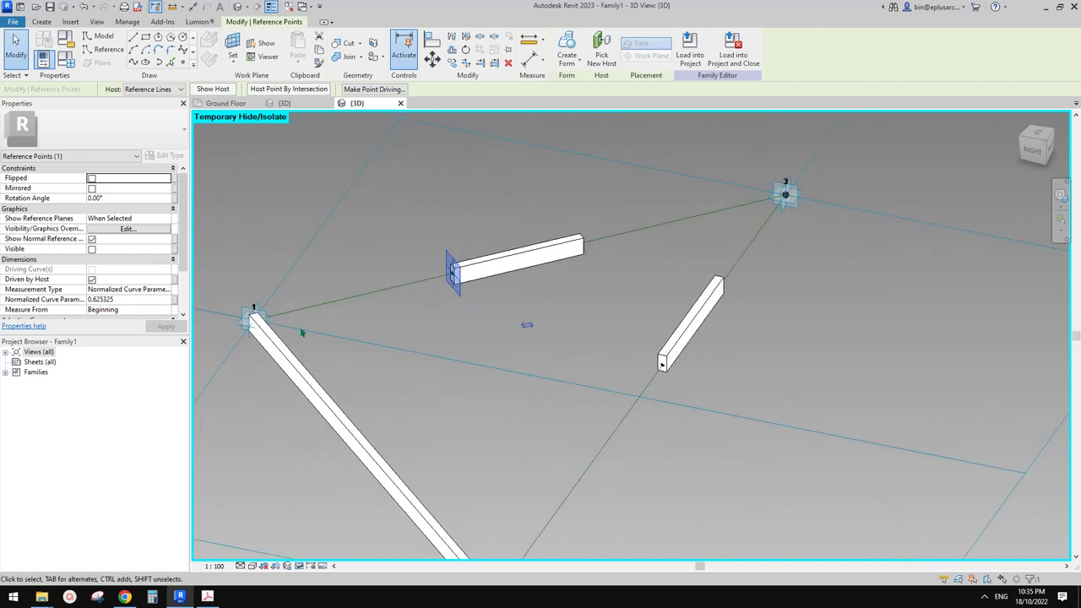
double_click(134, 300)
text(1)
click(553, 197)
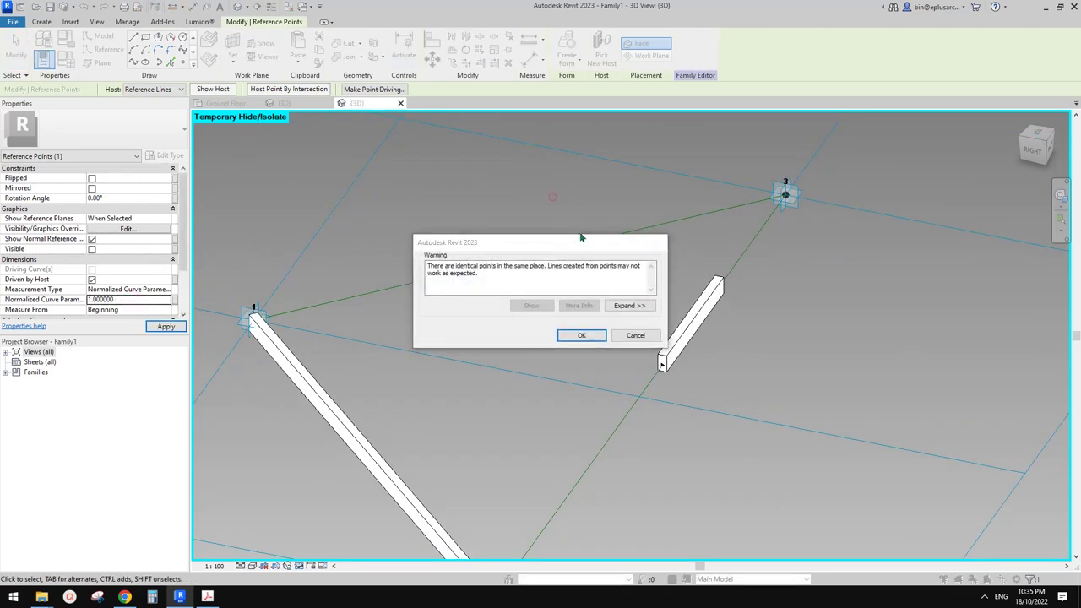
click(587, 338)
Switch the view to wireframe and set the normalized curve parameter of the 1–3 frame's other end point to 0.
drag(554, 178, 585, 245)
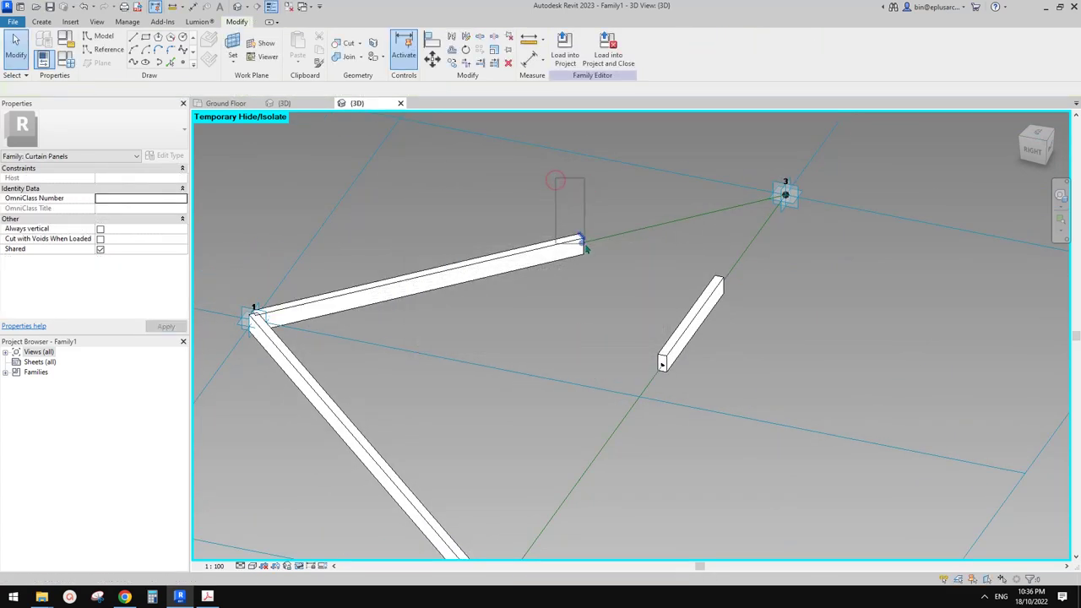
scroll(566, 234, up, 3)
scroll(605, 253, up, 1)
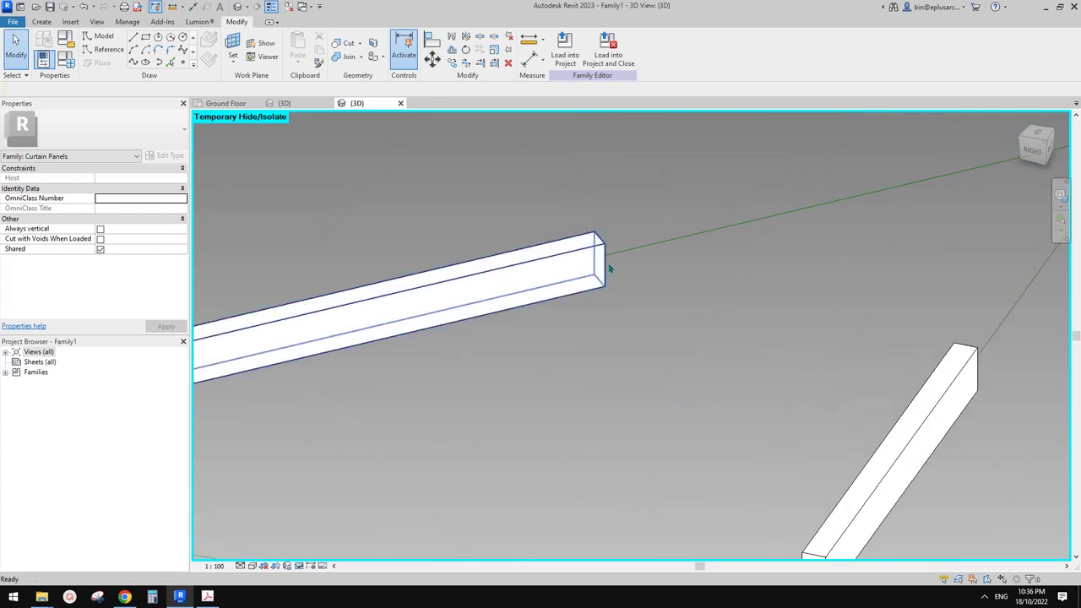
key(w)
key(f)
scroll(601, 255, up, 3)
click(600, 252)
scroll(599, 252, down, 2)
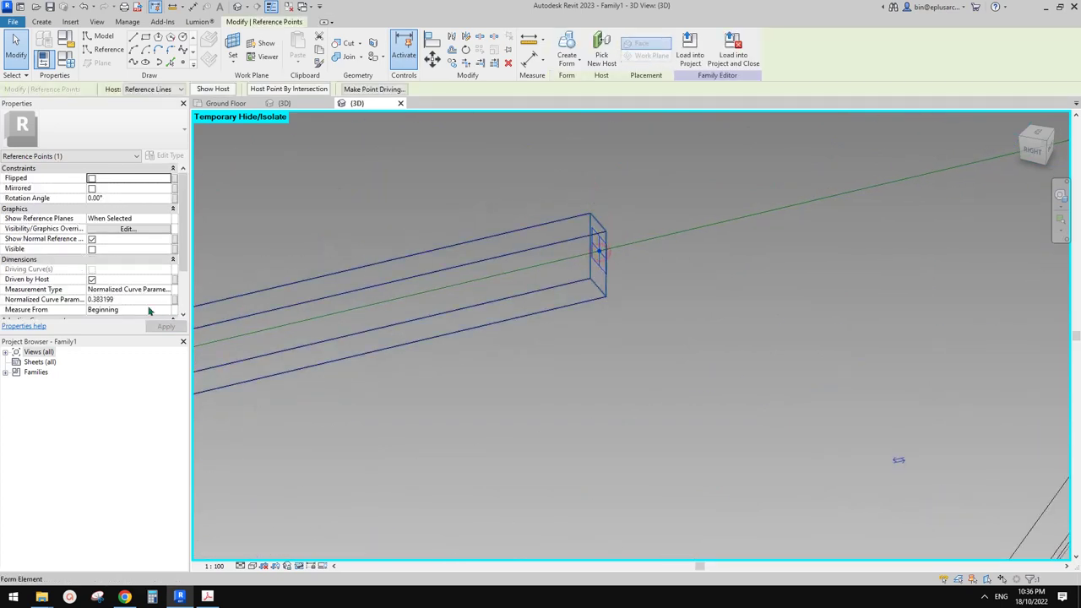
double_click(137, 301)
text(0)
click(484, 194)
Move the 2–3 frame's end point nearest point 3 along its edge to adaptive point 3.
scroll(484, 193, down, 2)
middle_drag(777, 339, 642, 289)
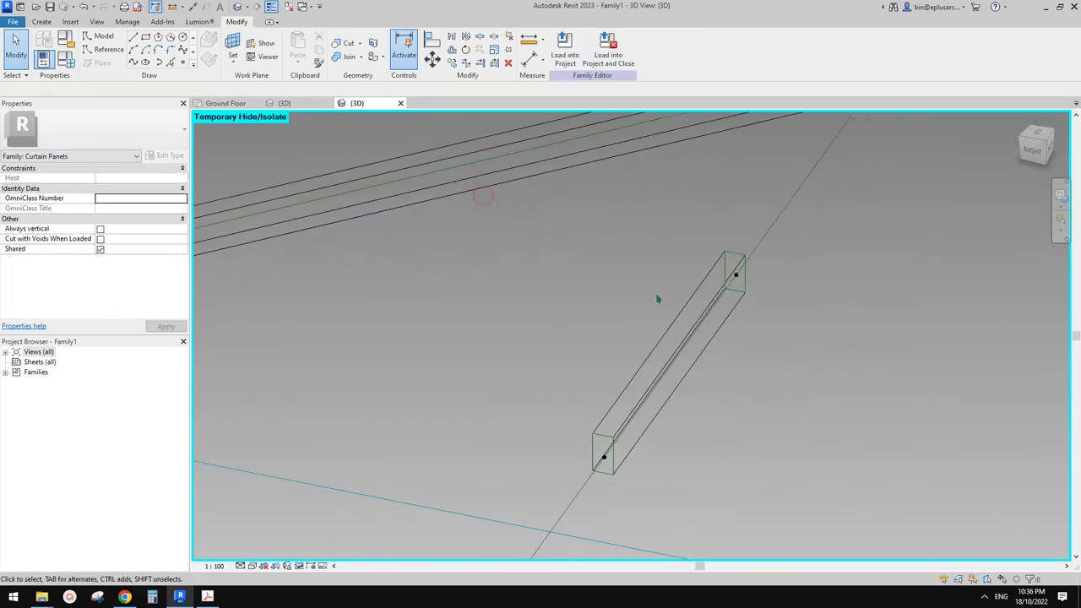
key(Tab)
key(Tab)
scroll(738, 278, down, 2)
drag(736, 277, 824, 157)
Move the 2–3 frame's other end point along its edge to adaptive point 2 so the frame spans the full edge.
scroll(669, 372, down, 5)
middle_drag(669, 372, 683, 305)
scroll(682, 305, up, 1)
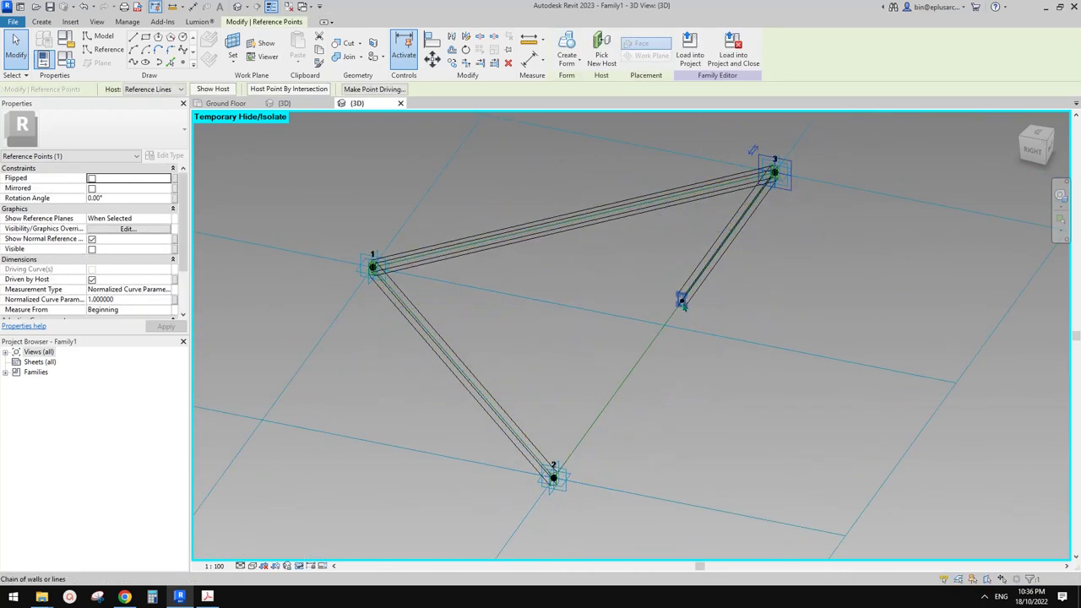
scroll(684, 303, up, 2)
key(Tab)
key(Tab)
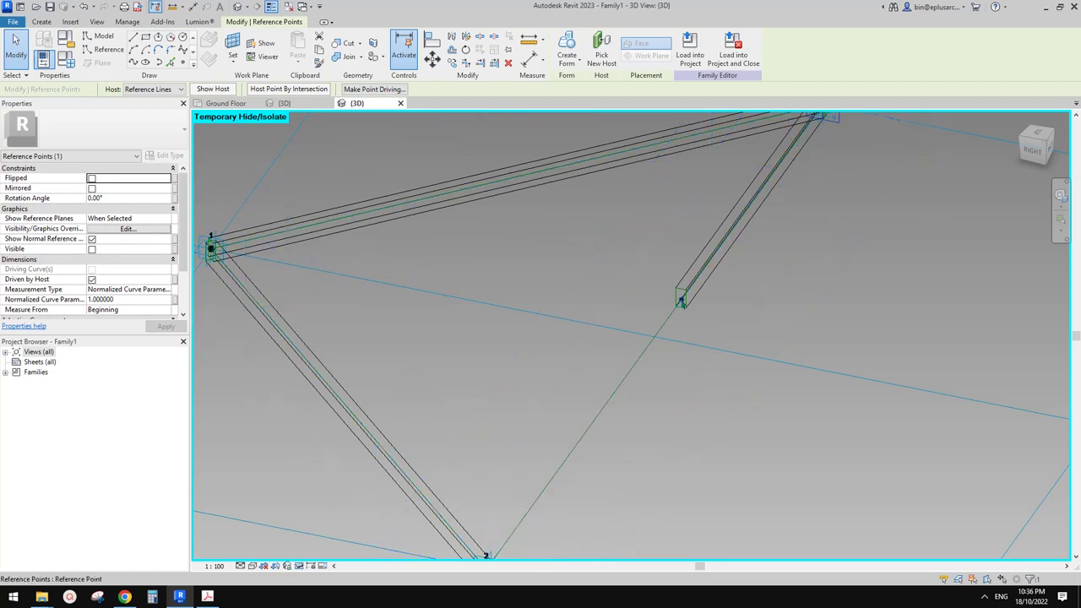
drag(681, 299, 582, 419)
middle_drag(587, 406, 596, 323)
drag(587, 353, 475, 483)
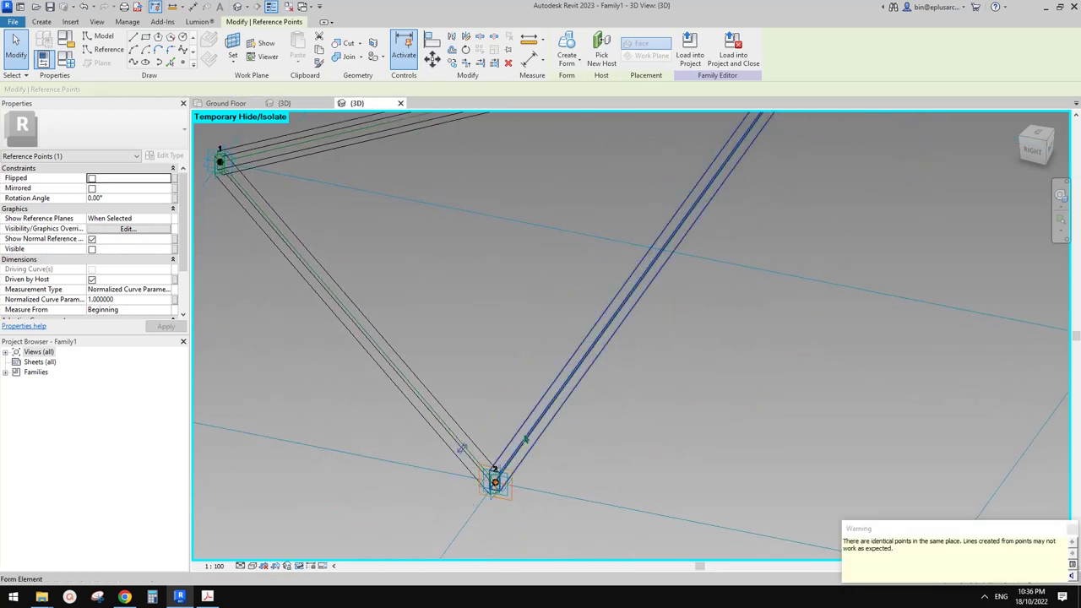
click(689, 376)
click(690, 377)
Load the panel family into the project, overwriting the existing version, and open the project's 3D view.
scroll(690, 378, down, 1)
middle_drag(690, 377, 686, 406)
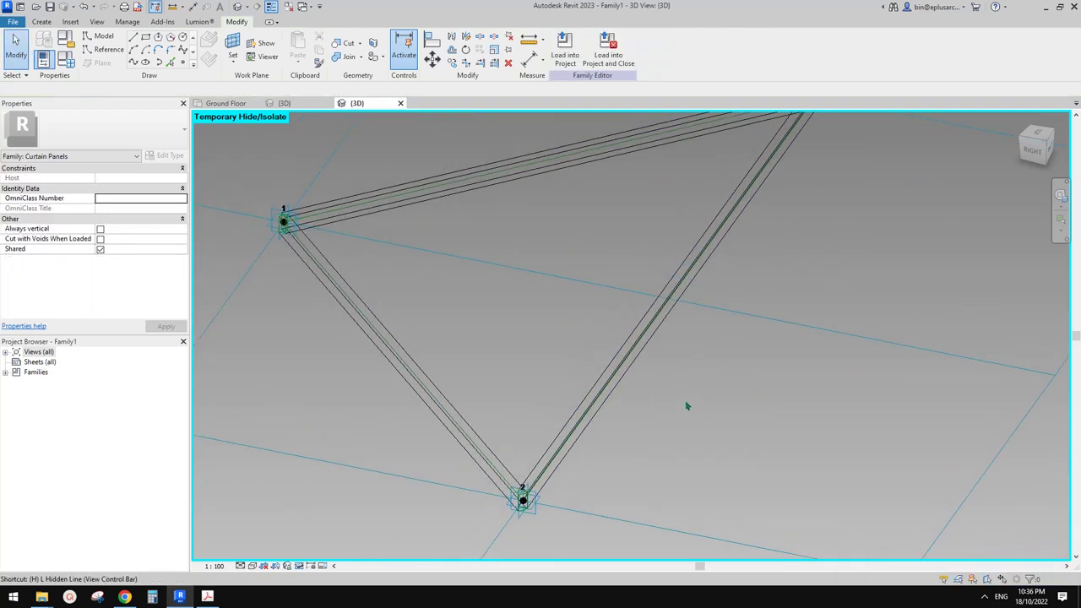
scroll(684, 389, down, 4)
click(564, 51)
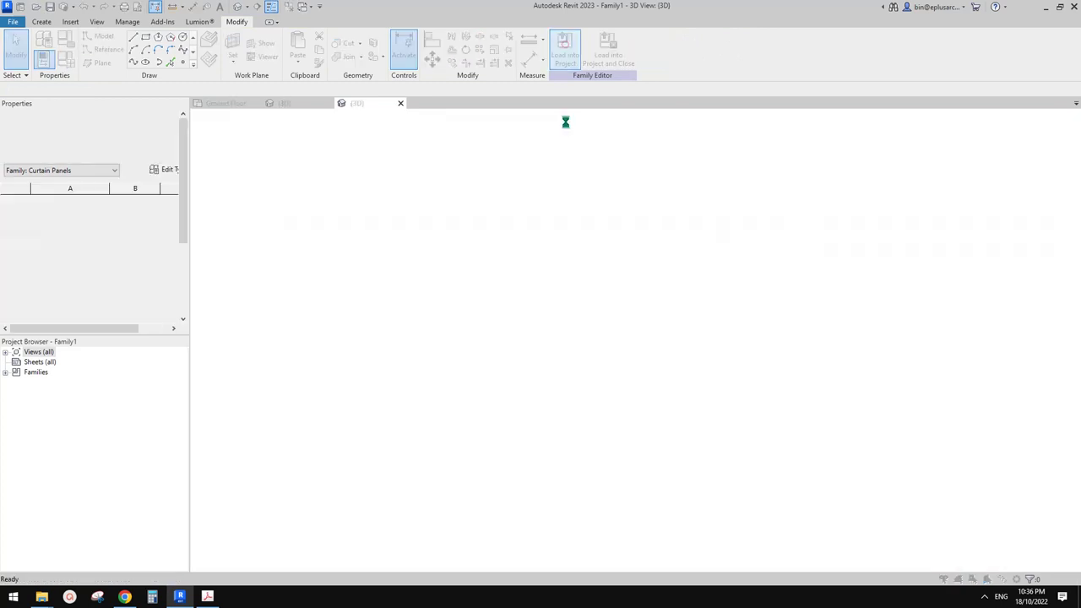
click(522, 264)
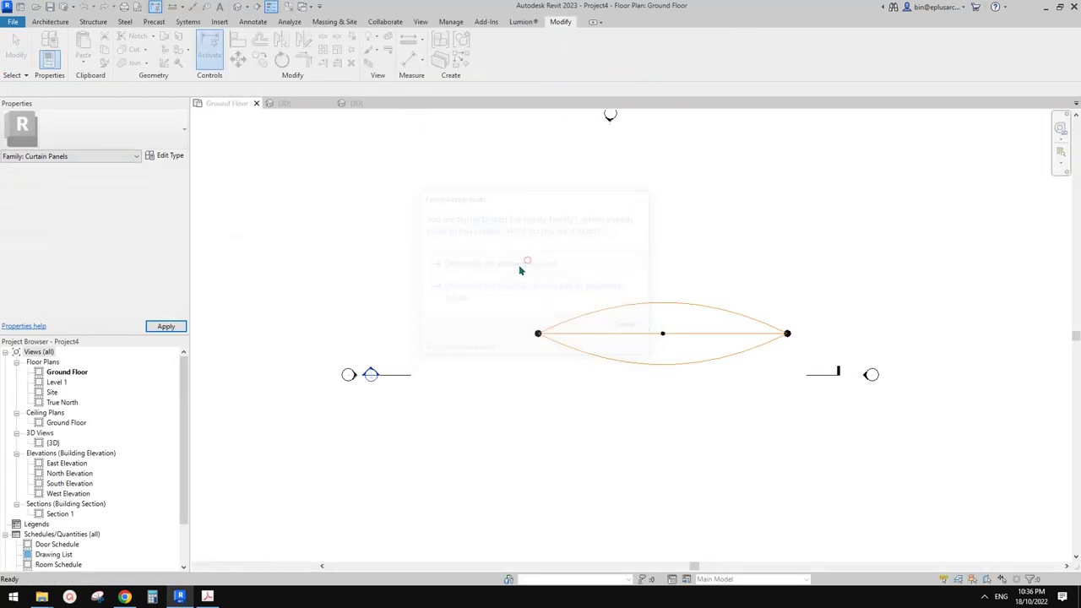
click(239, 6)
Examine the frame joints of the updated panels on the divided surface, and return to the panel family's 3D view.
scroll(585, 278, down, 2)
middle_drag(595, 279, 619, 322)
scroll(630, 292, up, 1)
click(631, 290)
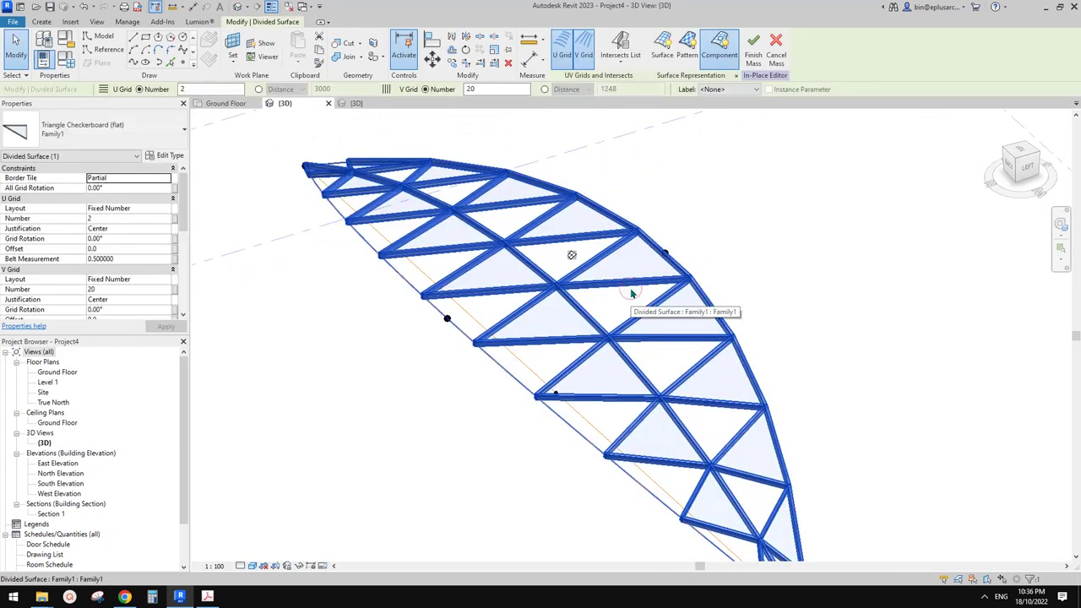
middle_drag(376, 144, 371, 136)
click(371, 136)
click(525, 213)
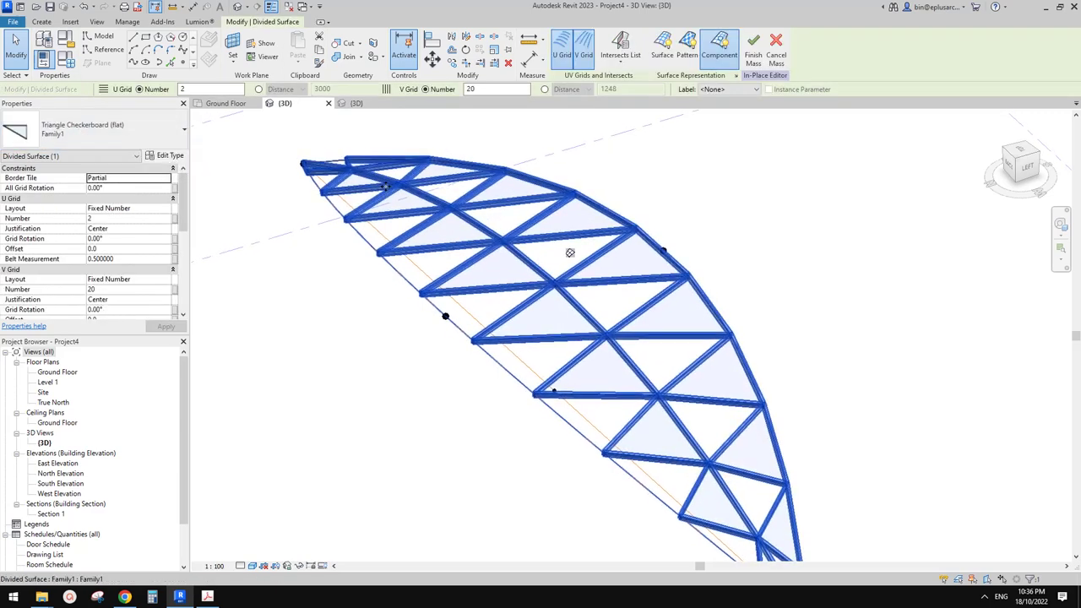
click(381, 131)
click(366, 104)
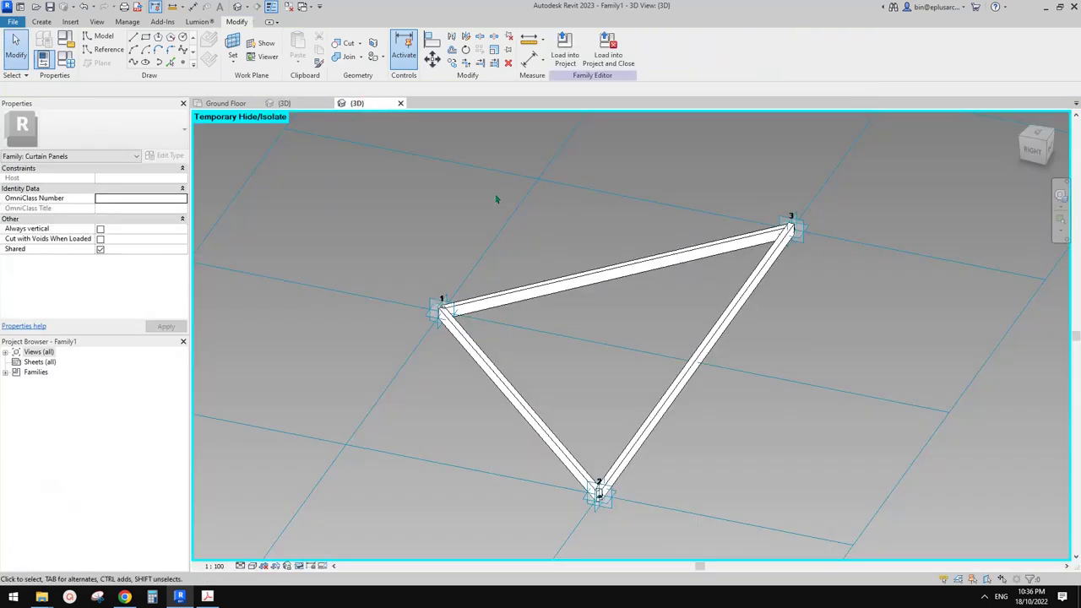
Change the tile pattern grid's type to Triangle (flat).
scroll(613, 273, down, 1)
middle_drag(613, 273, 596, 273)
scroll(630, 277, down, 2)
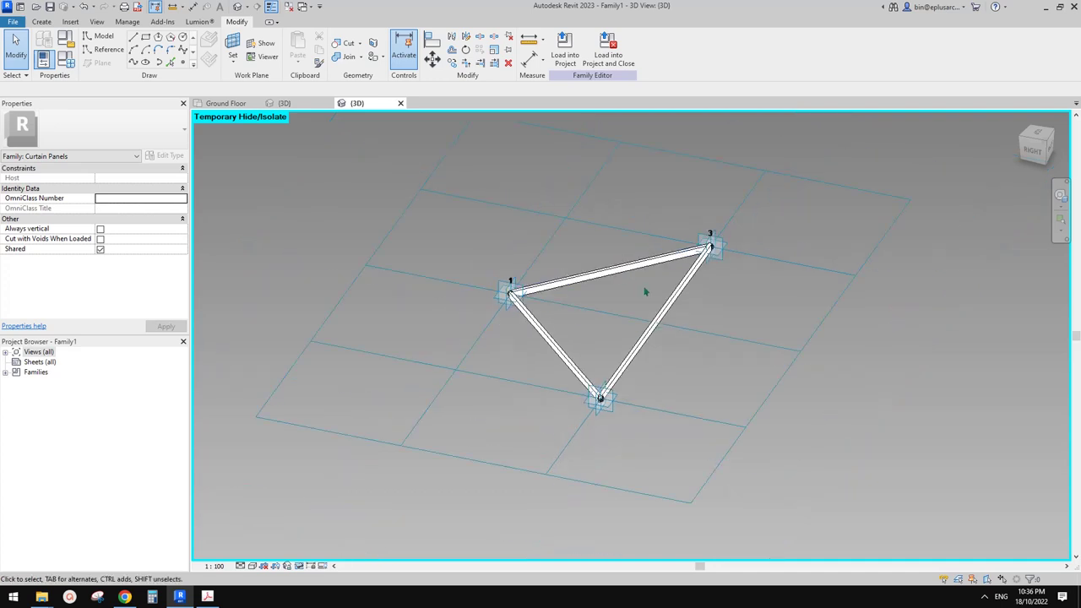
click(698, 198)
click(130, 128)
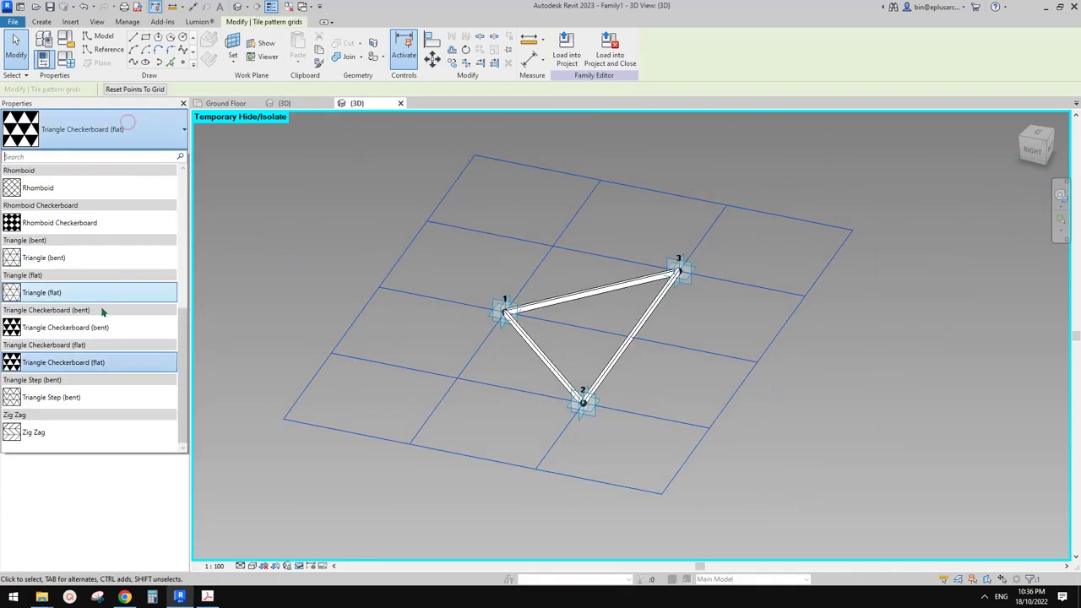
scroll(84, 325, up, 2)
click(48, 353)
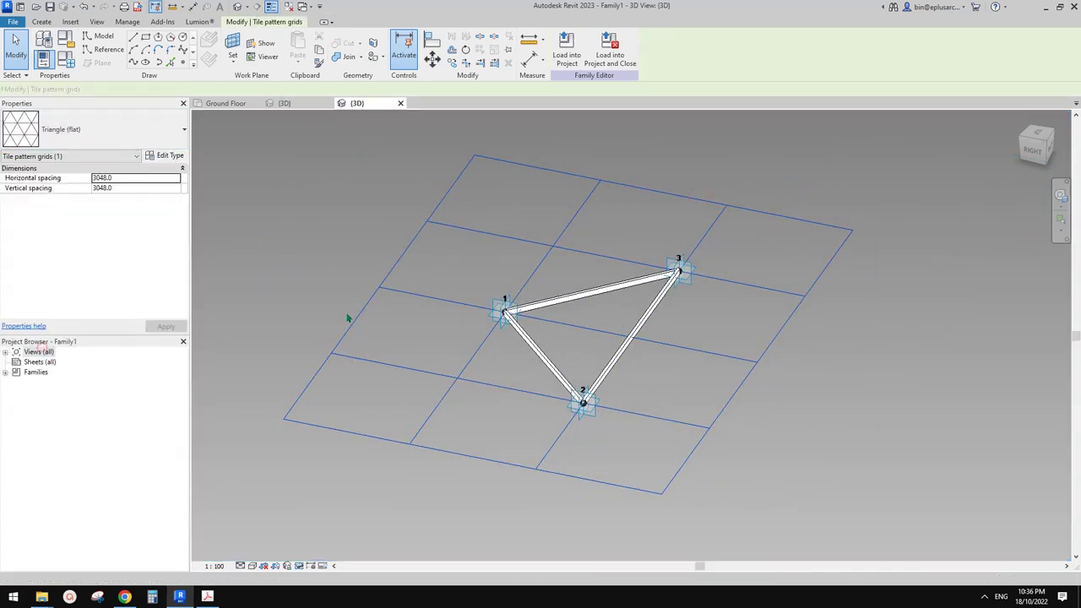
scroll(640, 310, up, 2)
key(Escape)
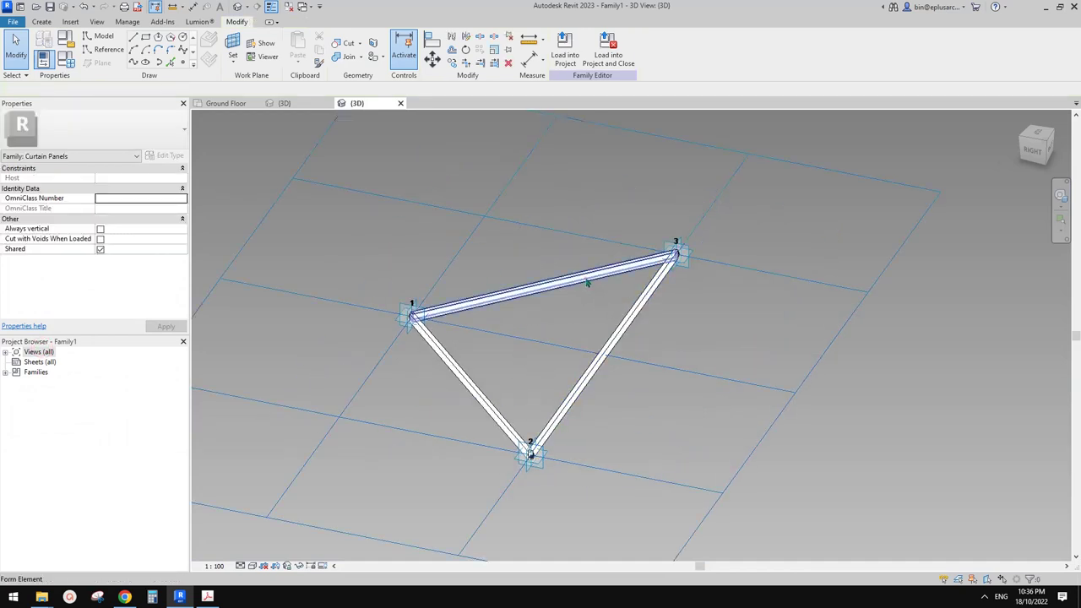
Inspect the 1–3, 1–2 and 2–3 frame members one by one and check how they meet at the adaptive points.
click(586, 277)
scroll(537, 293, up, 3)
scroll(645, 280, down, 2)
middle_drag(626, 309, 664, 256)
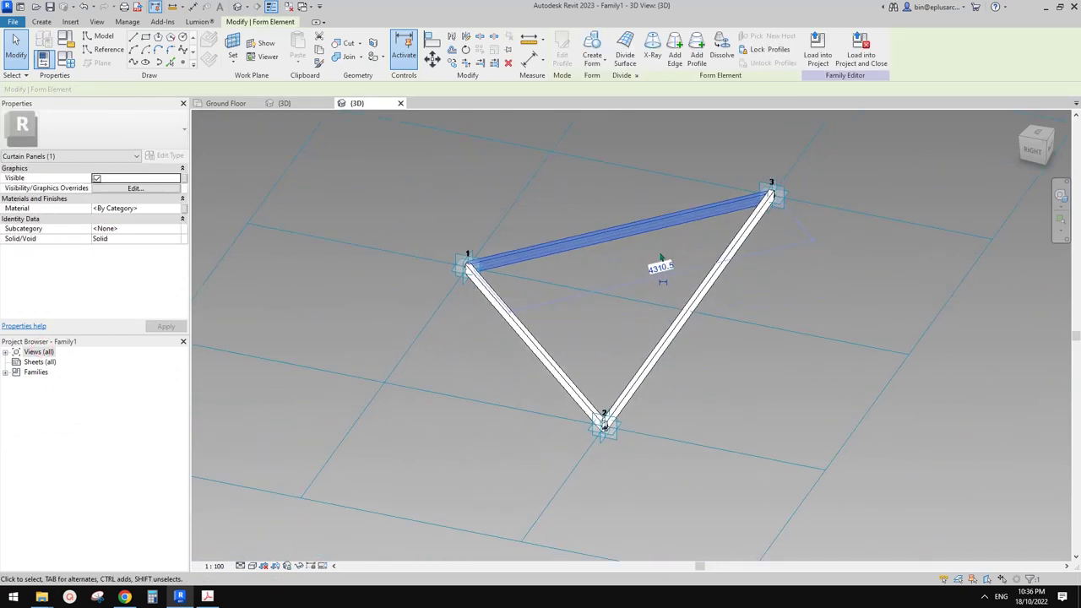
key(Escape)
click(550, 367)
middle_drag(664, 324, 651, 304)
scroll(686, 257, up, 2)
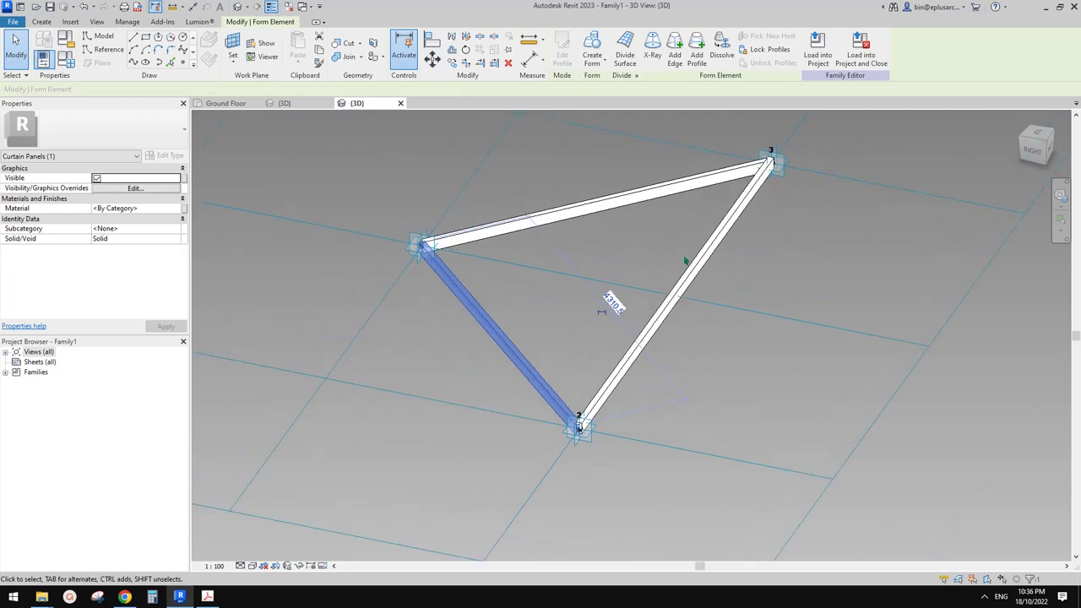
click(705, 260)
key(Escape)
scroll(596, 421, up, 3)
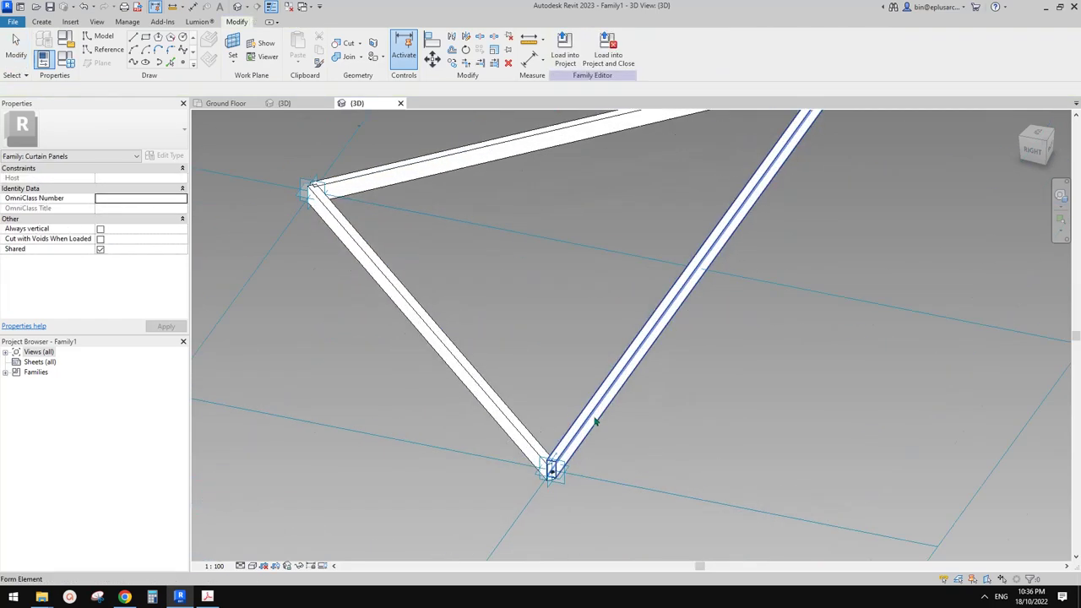
scroll(571, 444, down, 2)
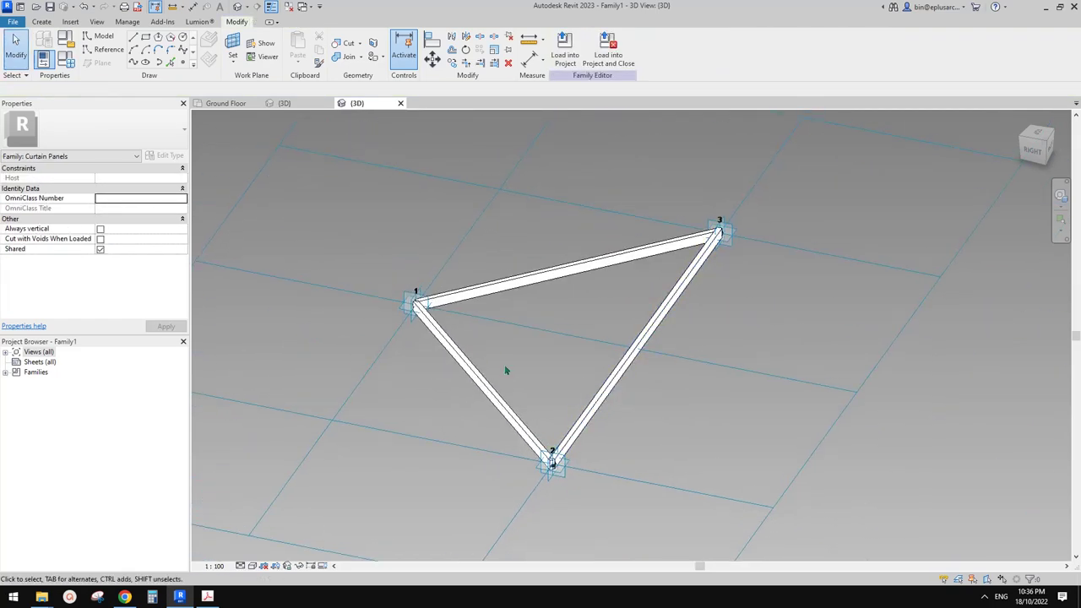
scroll(543, 470, up, 2)
scroll(549, 461, down, 4)
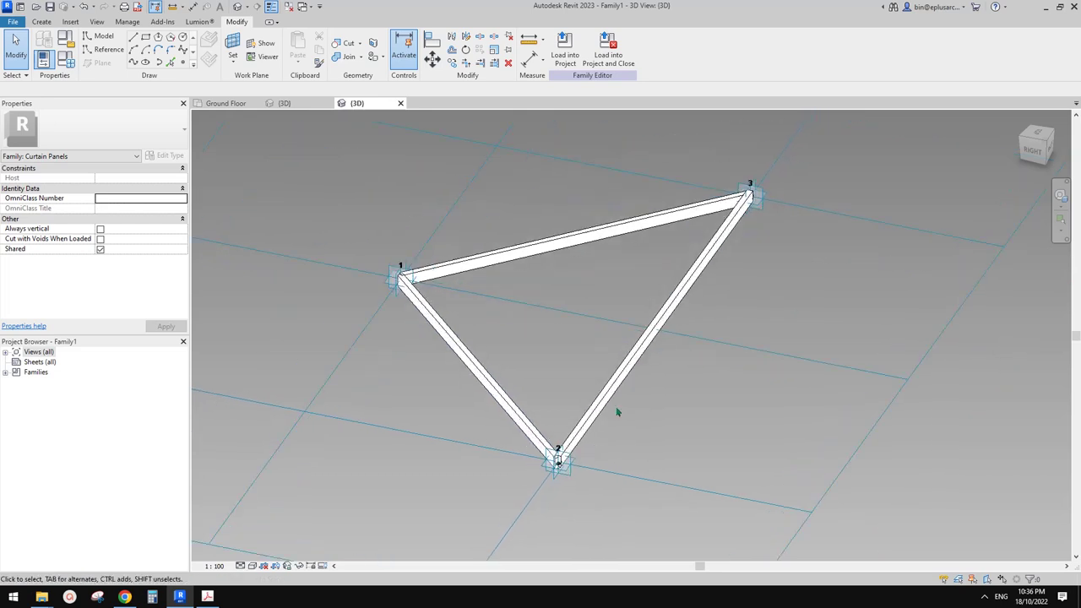
Set both the horizontal and vertical spacing of the tile pattern grid to 2000.
click(881, 166)
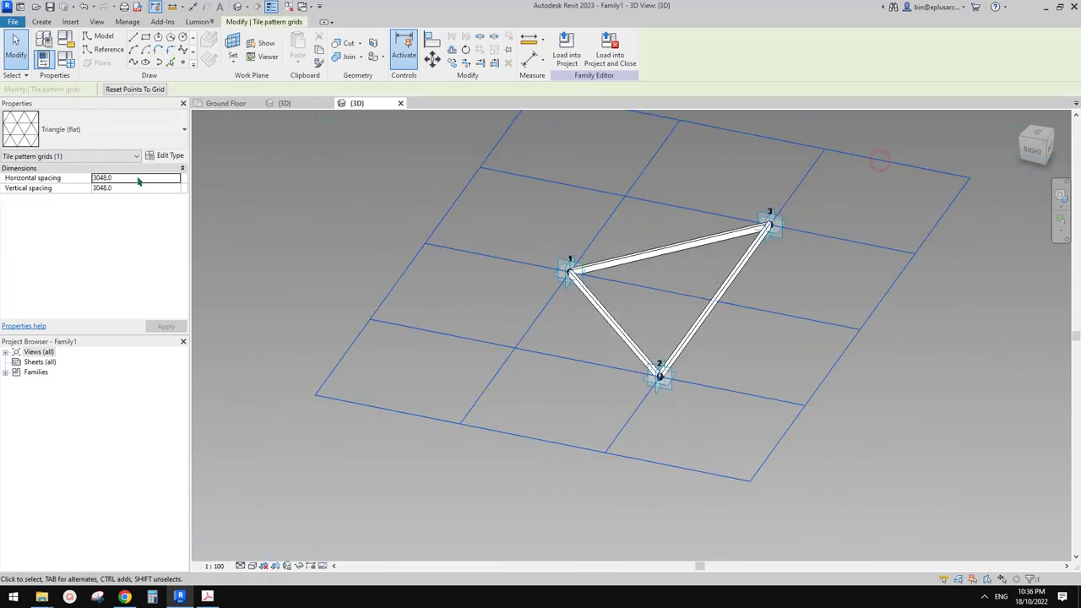
click(137, 178)
text(2000)
click(135, 189)
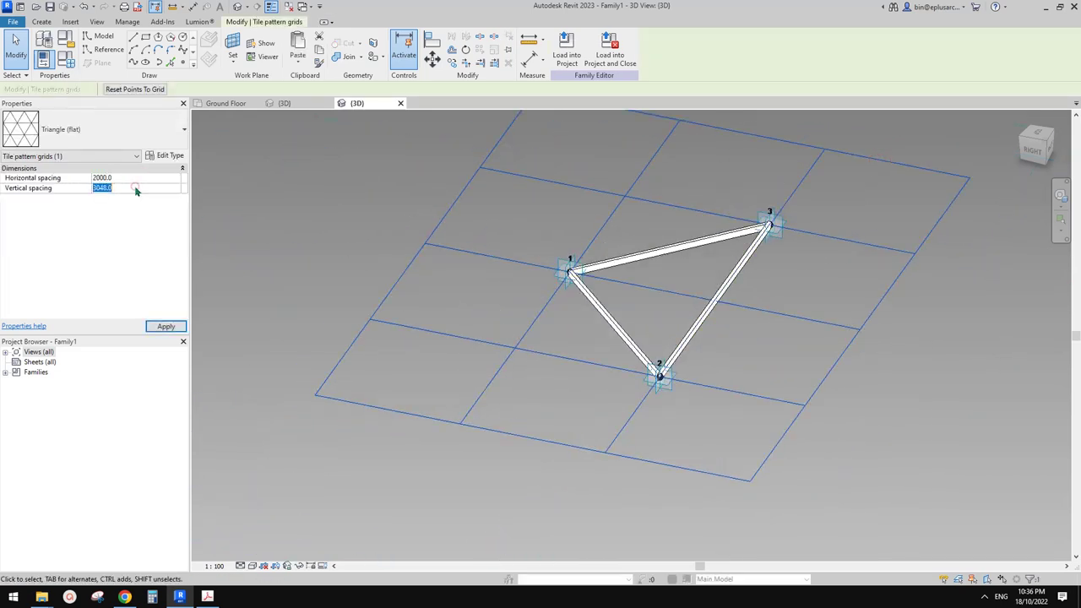
key(Return)
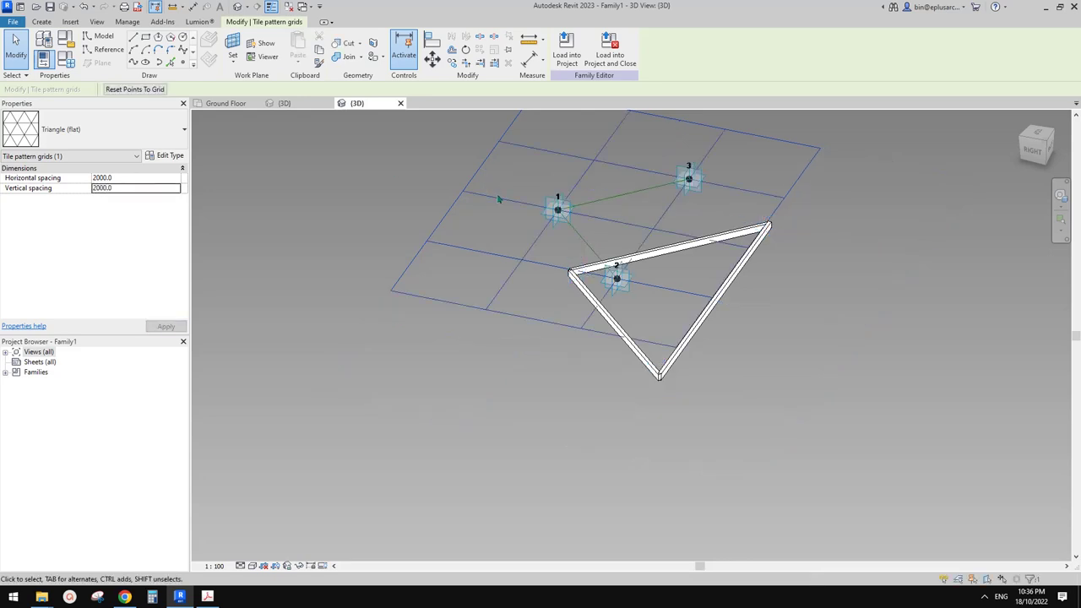
click(755, 275)
middle_drag(759, 273, 734, 335)
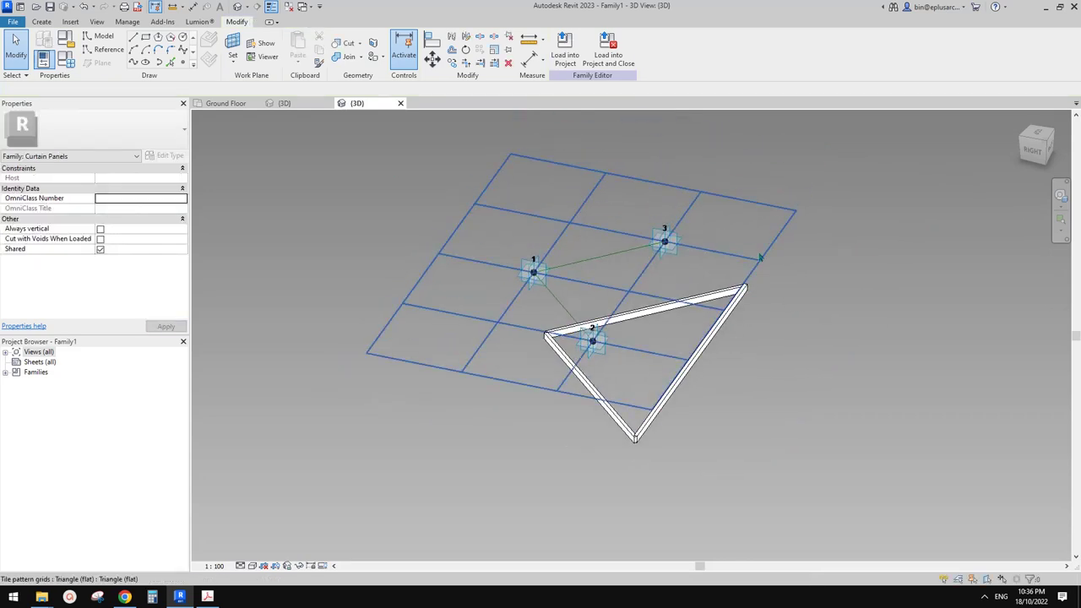
Delete the three solid frame members that stayed behind off the resized grid.
click(778, 211)
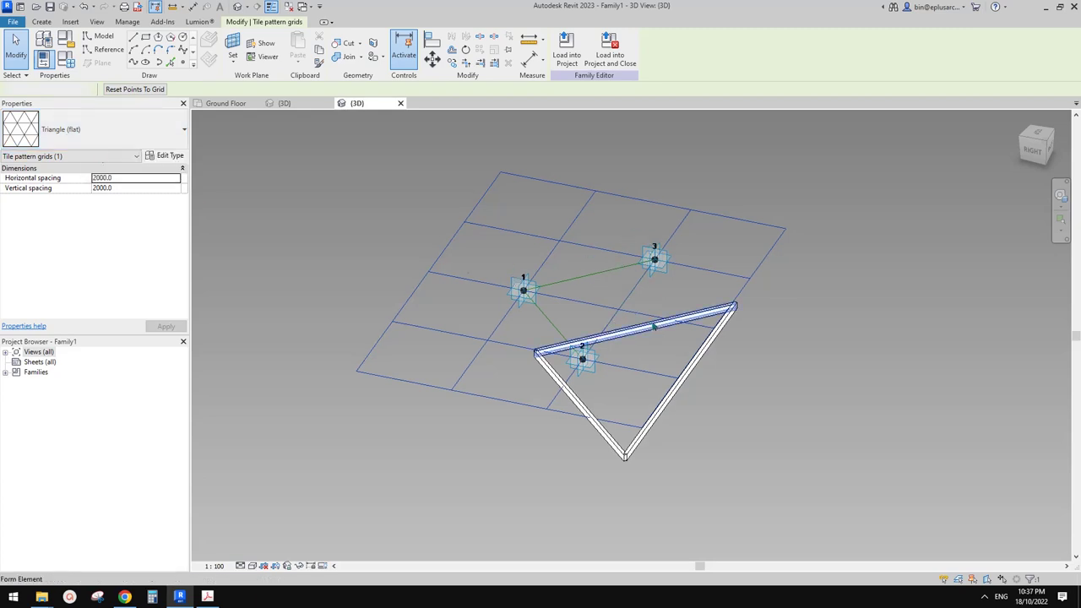
click(754, 334)
click(729, 318)
middle_drag(730, 318, 708, 319)
key(Delete)
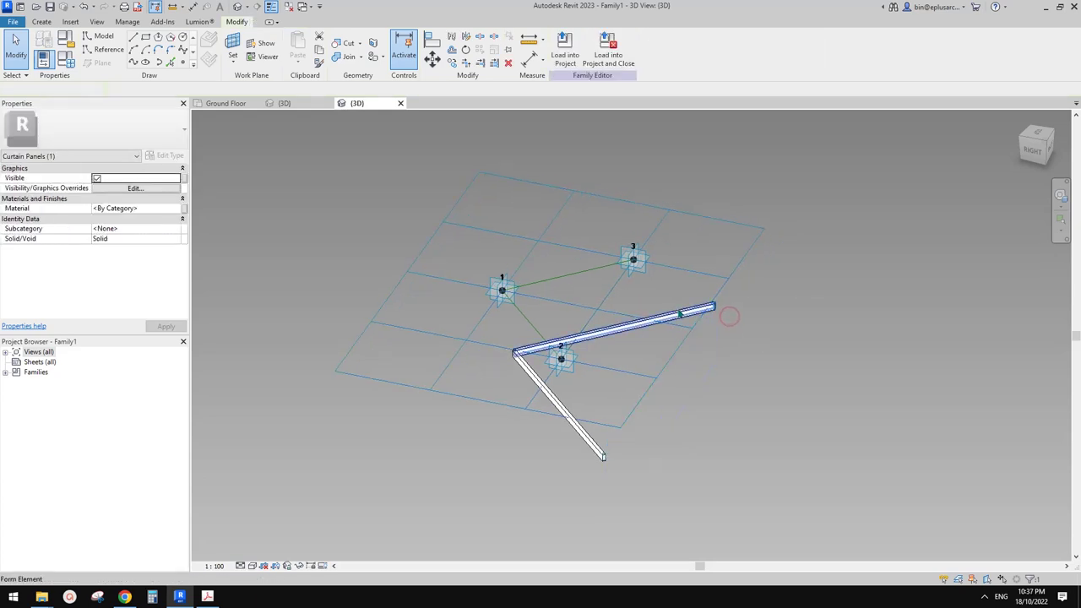
key(Delete)
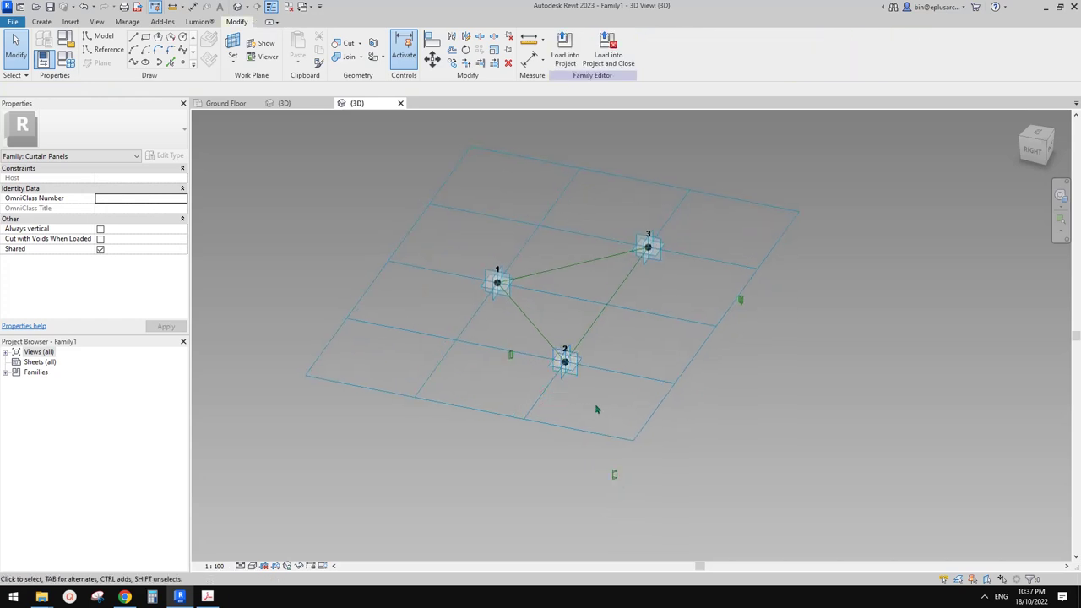
Delete the leftover rectangular reference-line profiles at the old frame corners.
scroll(501, 362, up, 2)
drag(533, 380, 537, 381)
middle_drag(613, 362, 591, 355)
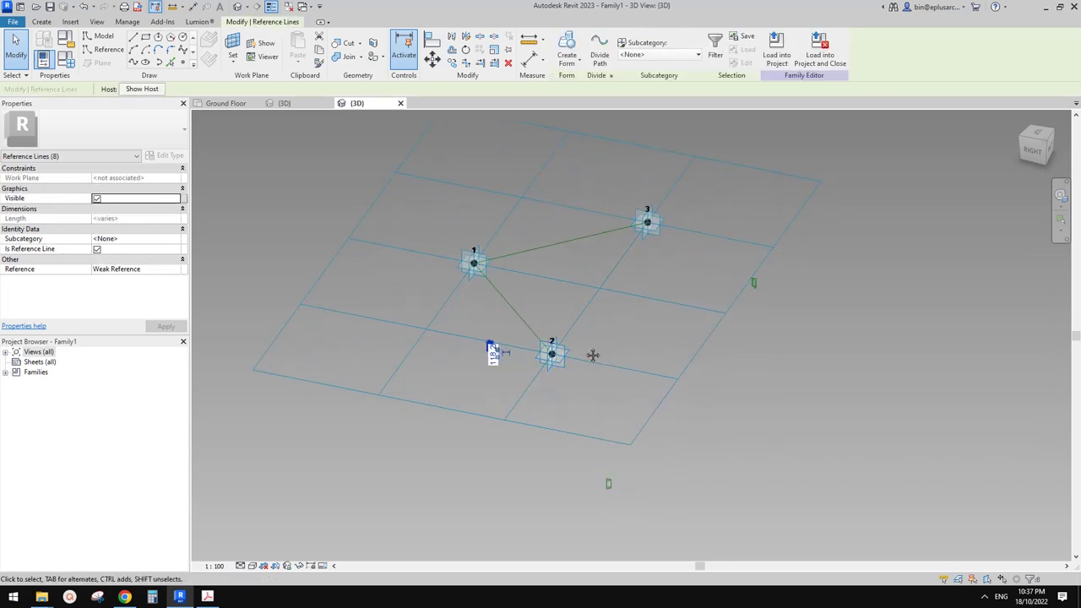
key(Delete)
key(Delete)
drag(580, 441, 637, 513)
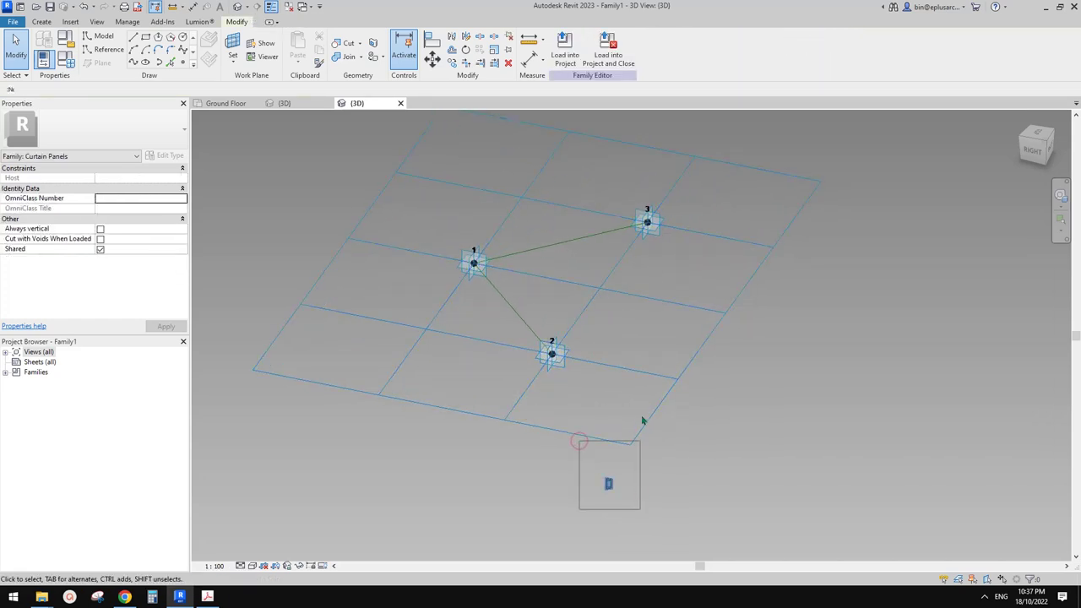
key(Delete)
Place a reference point on the reference line between adaptive points 1 and 3, closer to point 1.
scroll(511, 251, up, 2)
click(183, 63)
scroll(502, 253, up, 1)
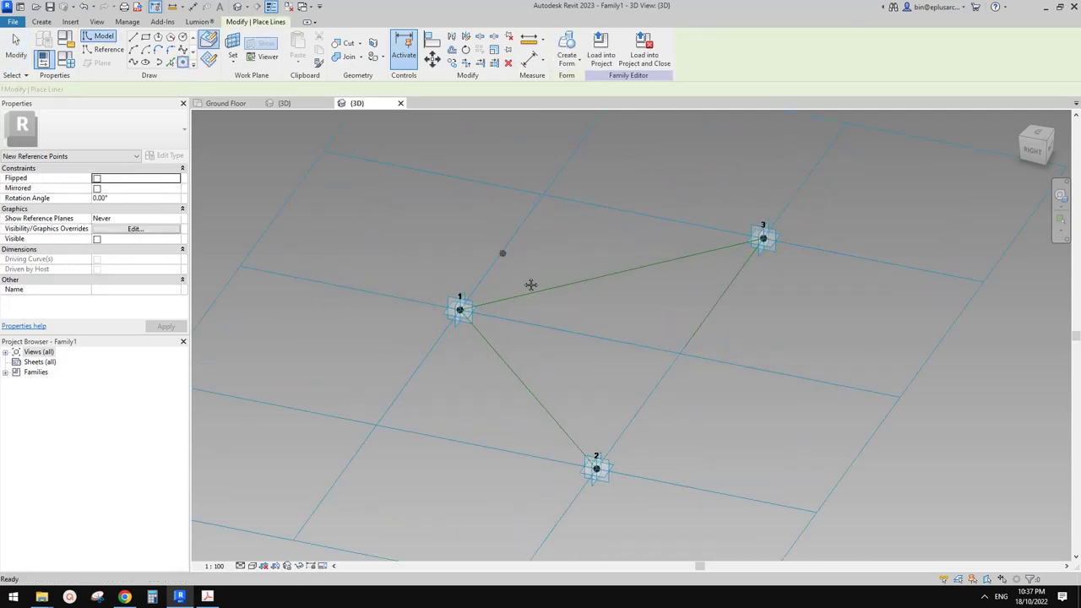
click(546, 291)
shift+middle_drag(548, 293, 586, 273)
scroll(583, 275, up, 1)
middle_drag(518, 325, 618, 307)
key(Escape)
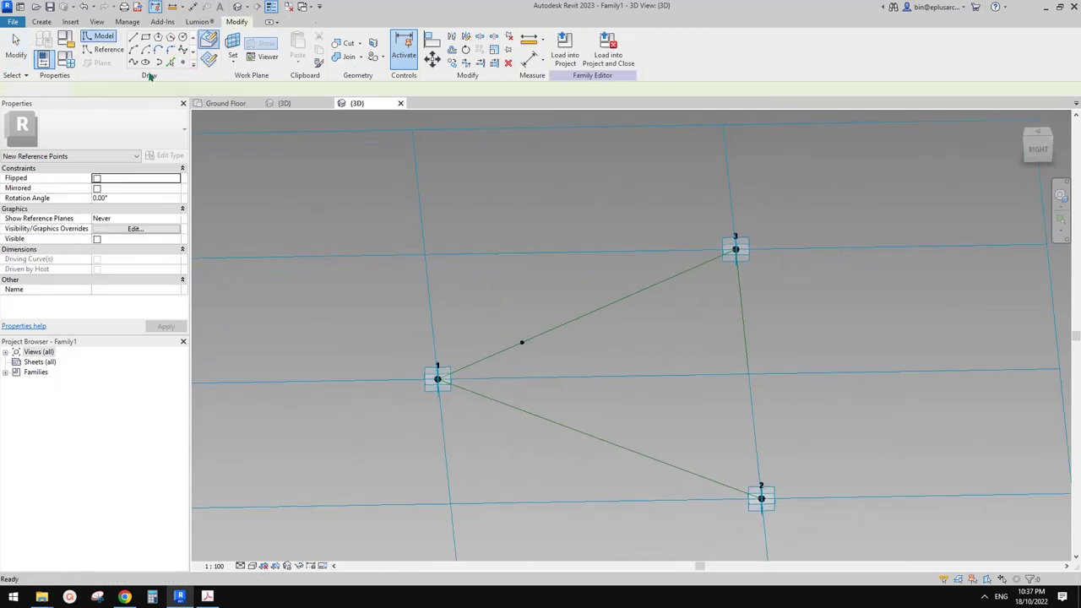
Draw a reference circle about 126 mm in circumference, centred on the new point and on that point's own work plane.
click(108, 49)
click(182, 37)
click(232, 42)
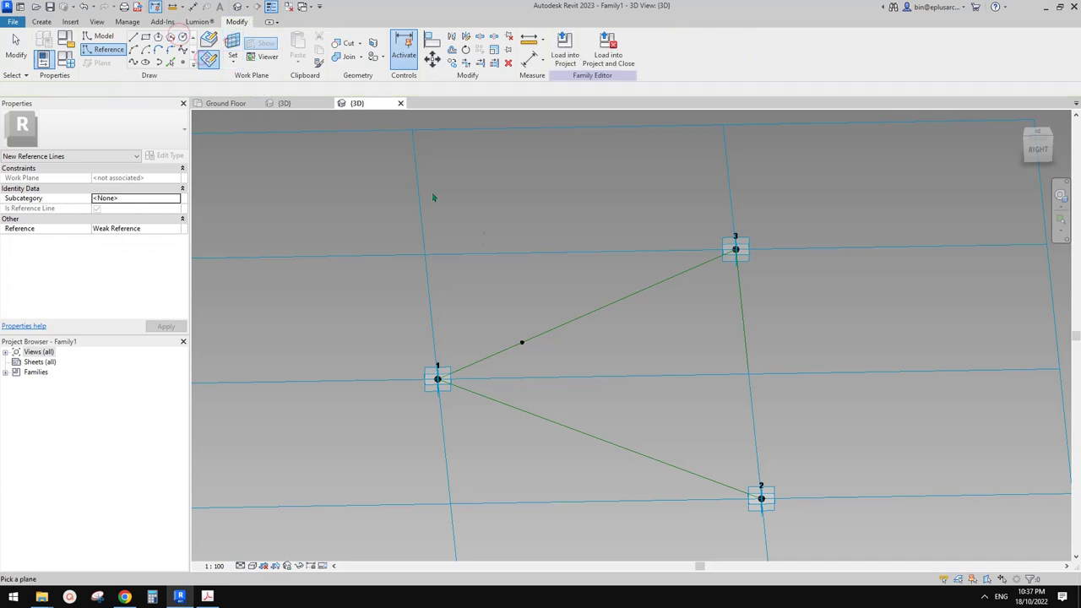
scroll(506, 294, up, 1)
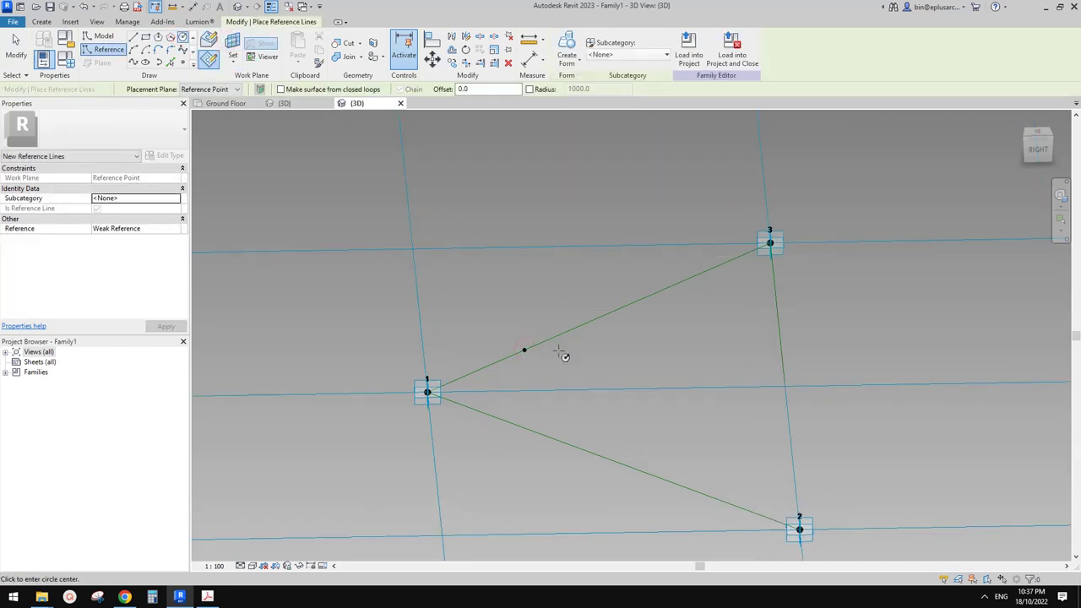
click(532, 348)
scroll(529, 348, up, 3)
click(534, 359)
middle_drag(574, 363, 573, 367)
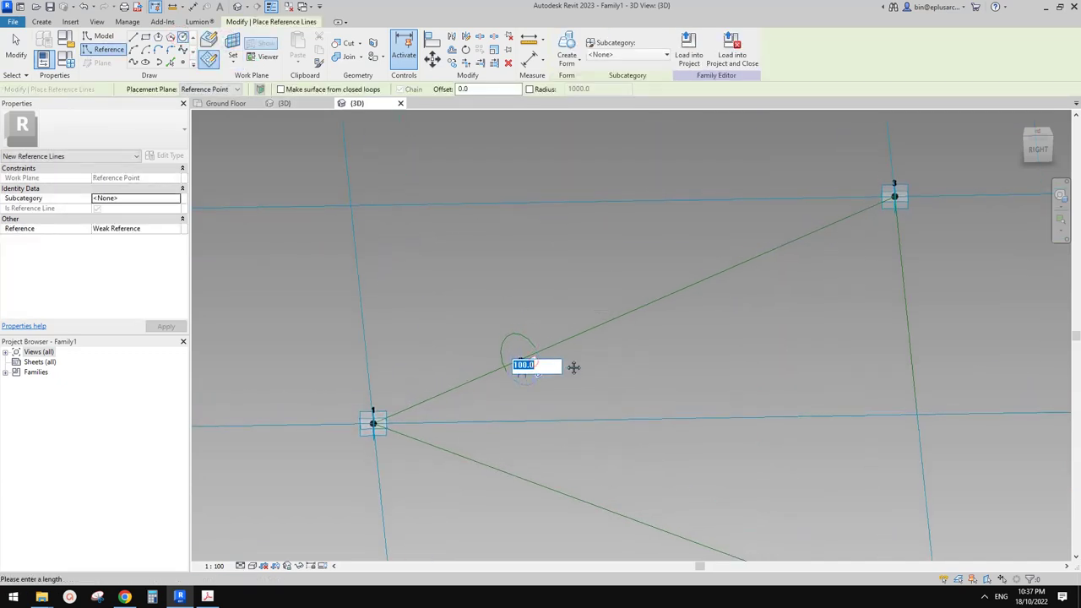
key(Escape)
Copy the hosted point together with its circle to a spot beside the 1–3 reference line.
scroll(532, 358, up, 4)
drag(476, 315, 539, 394)
scroll(532, 379, down, 2)
key(c)
key(o)
key(Escape)
Rehost the copied point onto the 1–3 reference line and create a solid form between the two circles.
click(592, 370)
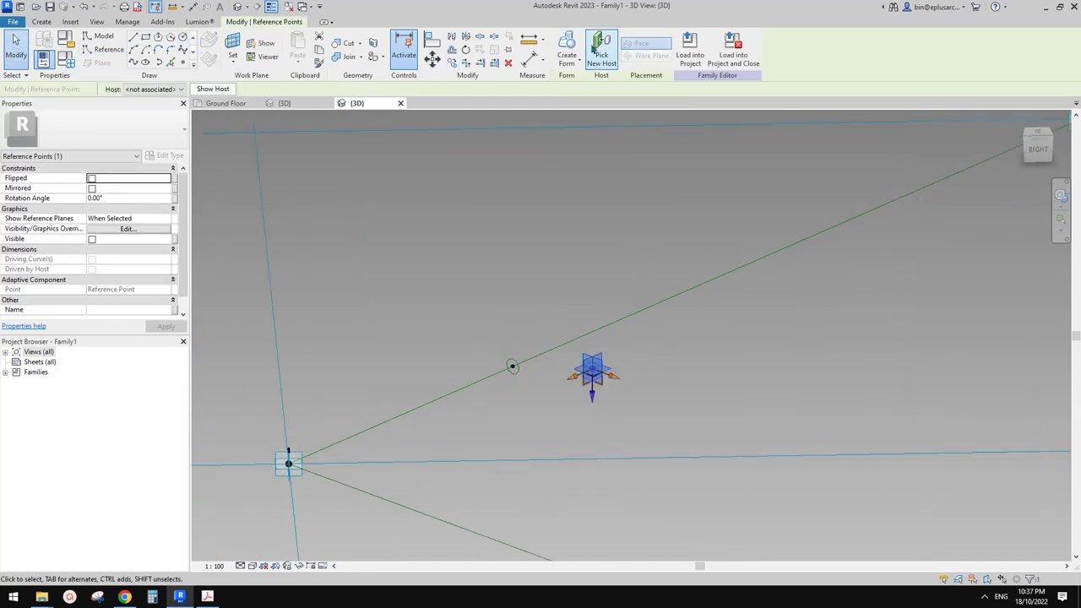
click(596, 43)
click(655, 303)
click(651, 297)
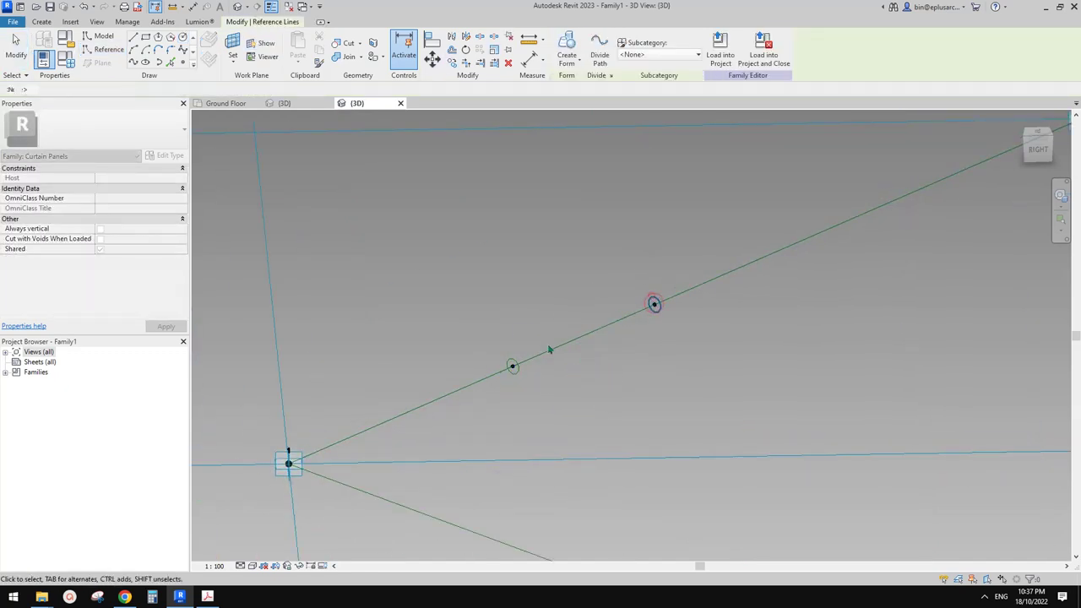
click(571, 52)
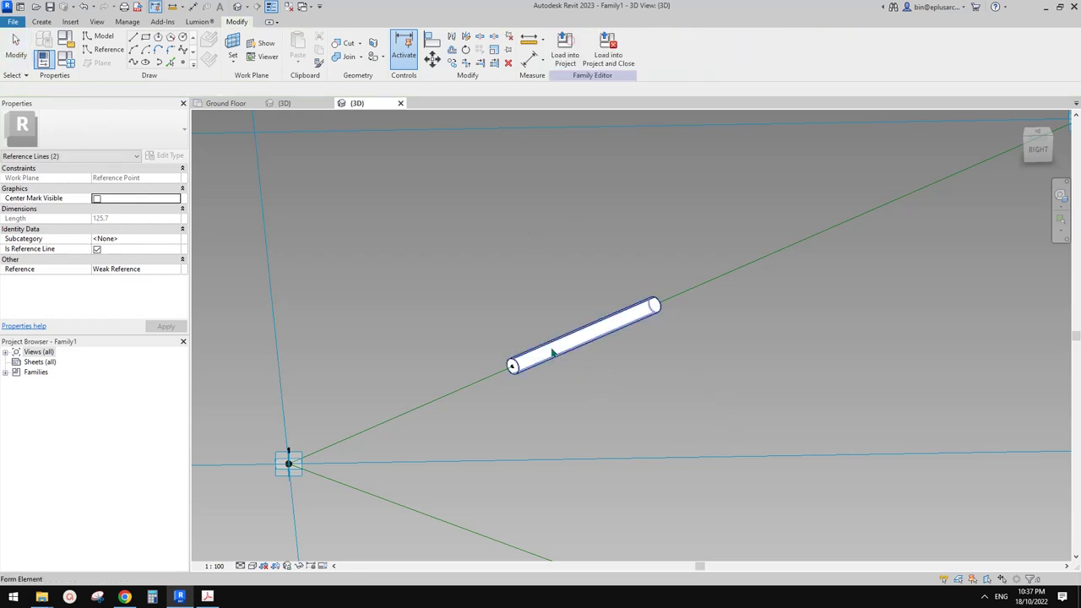
Try to move the hosted point nearer adaptive point 1 onto that corner, and undo back past the solid form between the circles.
key(Tab)
key(Tab)
key(Tab)
key(Tab)
key(Tab)
drag(512, 367, 287, 469)
key(ctrl+z)
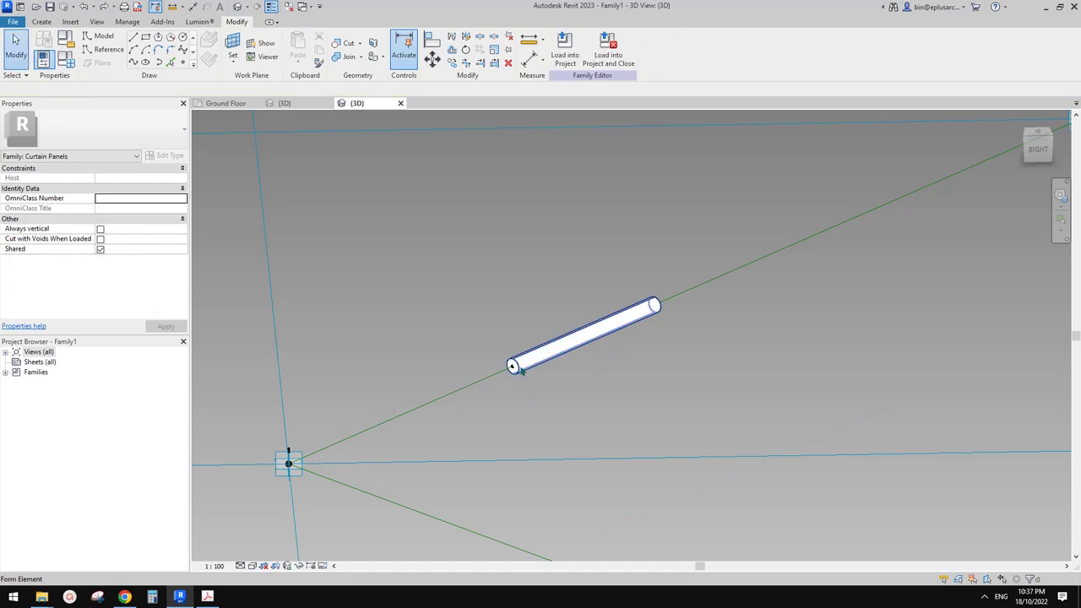
key(ctrl+z)
Copy the hosted point nearest adaptive point 1 with its circle four times, two beside the 1–2 reference line and two beside the 2–3 line.
scroll(547, 351, down, 1)
middle_drag(547, 351, 559, 312)
drag(494, 291, 567, 367)
key(c)
key(o)
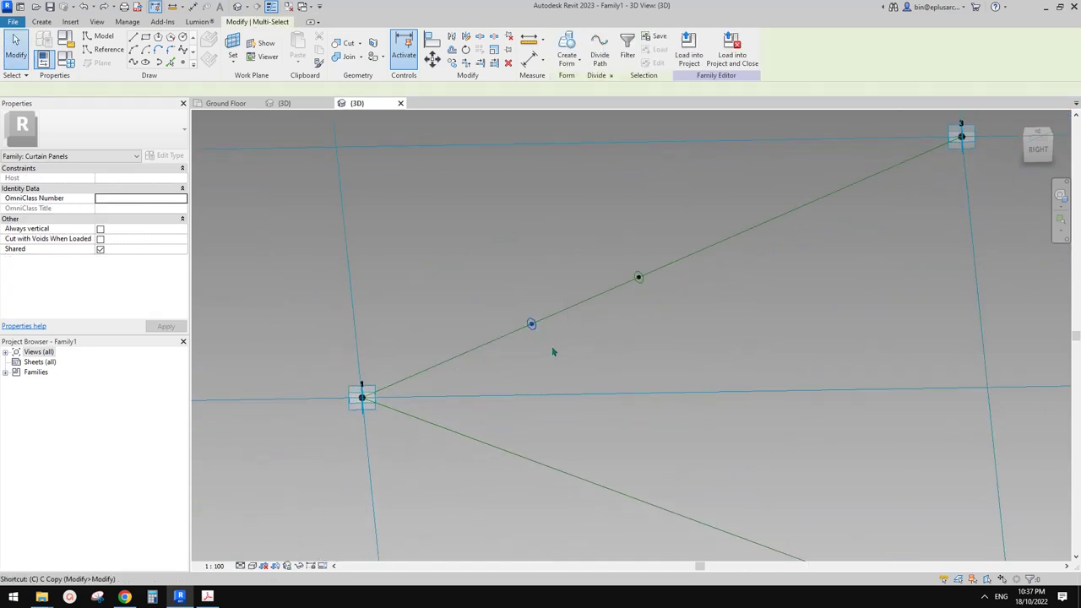
click(535, 333)
middle_drag(567, 401, 584, 302)
click(740, 475)
middle_drag(913, 424, 726, 405)
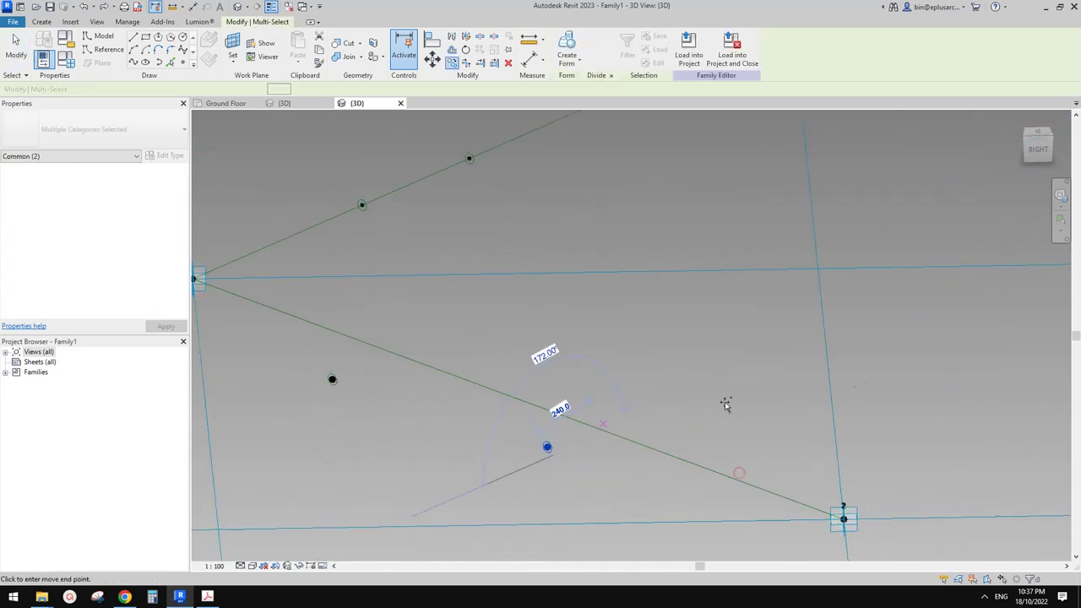
click(797, 408)
click(781, 237)
scroll(770, 341, down, 2)
middle_drag(769, 342, 763, 382)
key(Escape)
key(Escape)
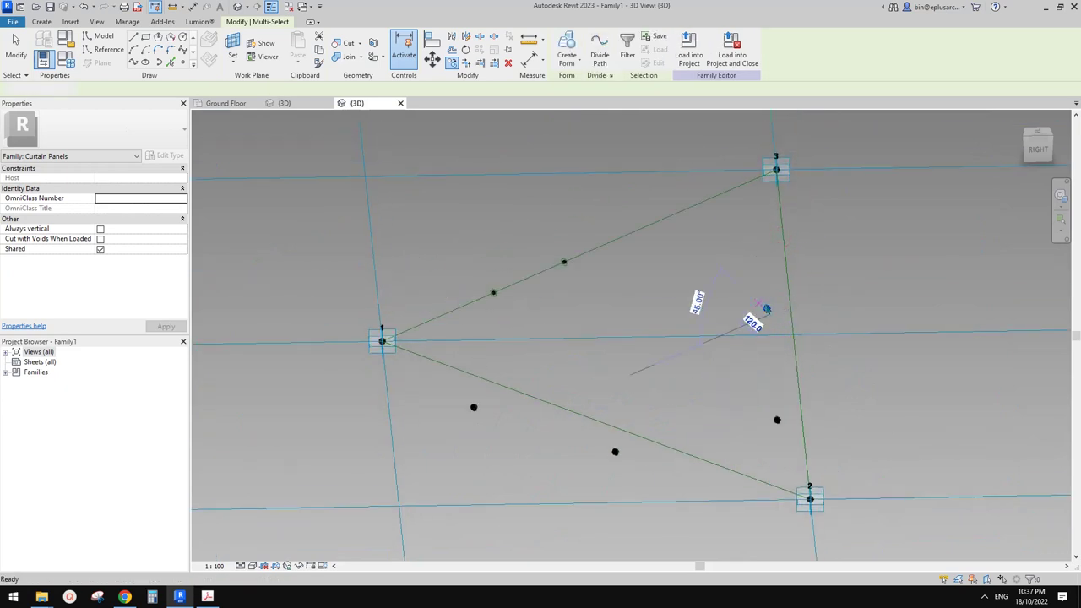
Rehost the copied reference point nearest adaptive point 3 onto the reference line between points 2 and 3.
click(767, 310)
scroll(767, 310, up, 5)
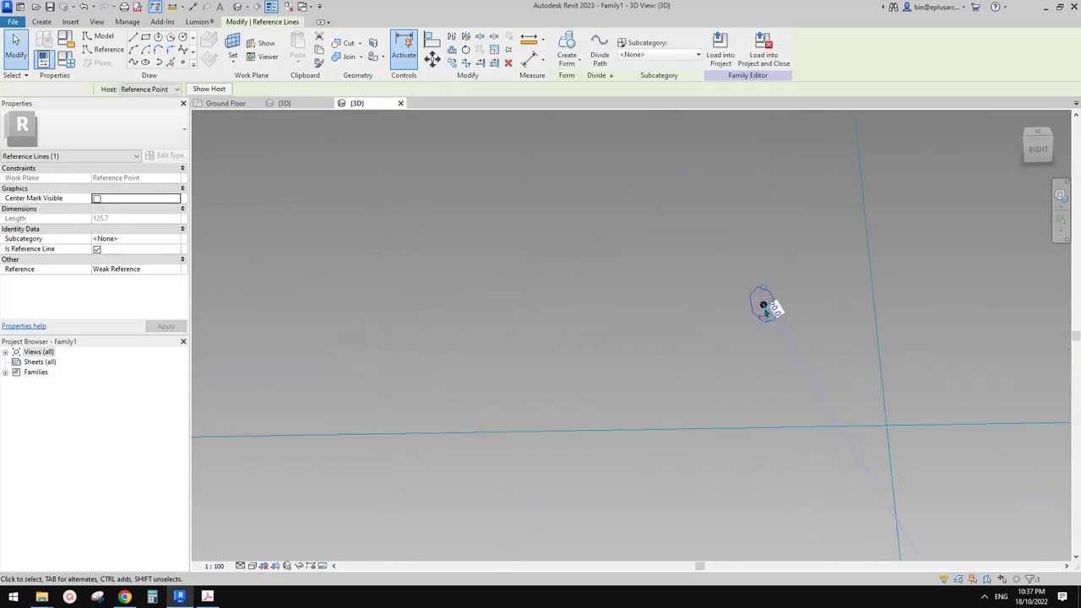
key(Escape)
click(764, 306)
scroll(767, 311, down, 4)
middle_drag(769, 321, 764, 288)
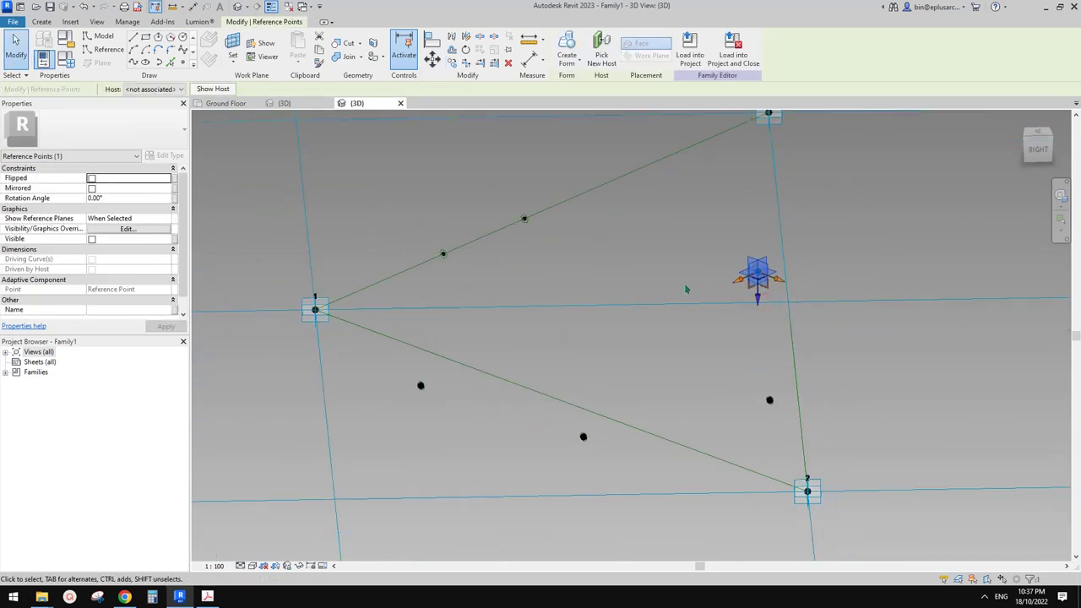
middle_drag(678, 296, 618, 292)
scroll(635, 303, down, 1)
scroll(631, 306, up, 1)
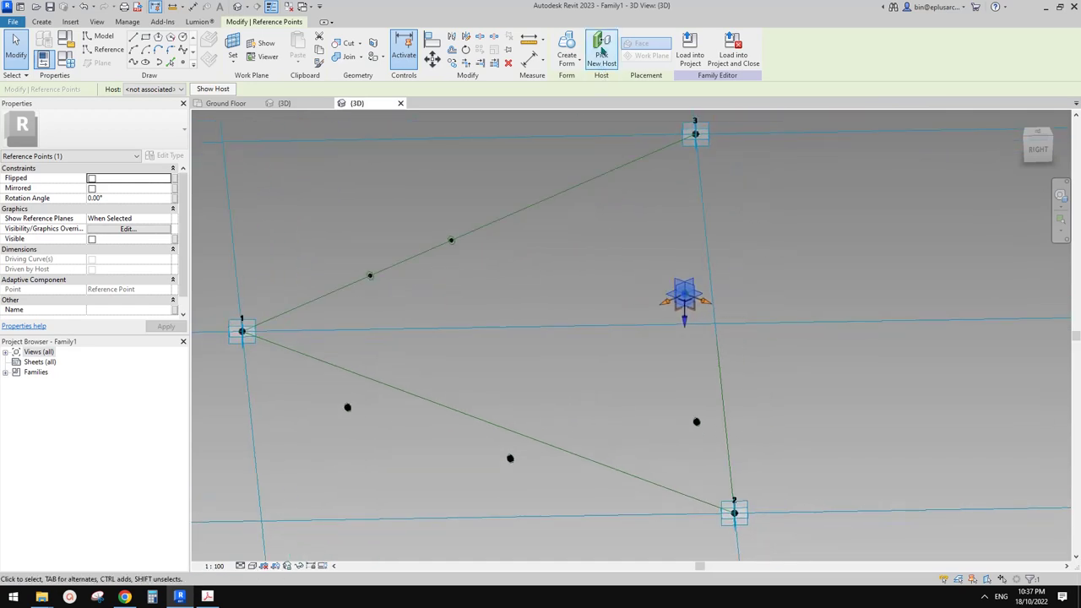
click(708, 246)
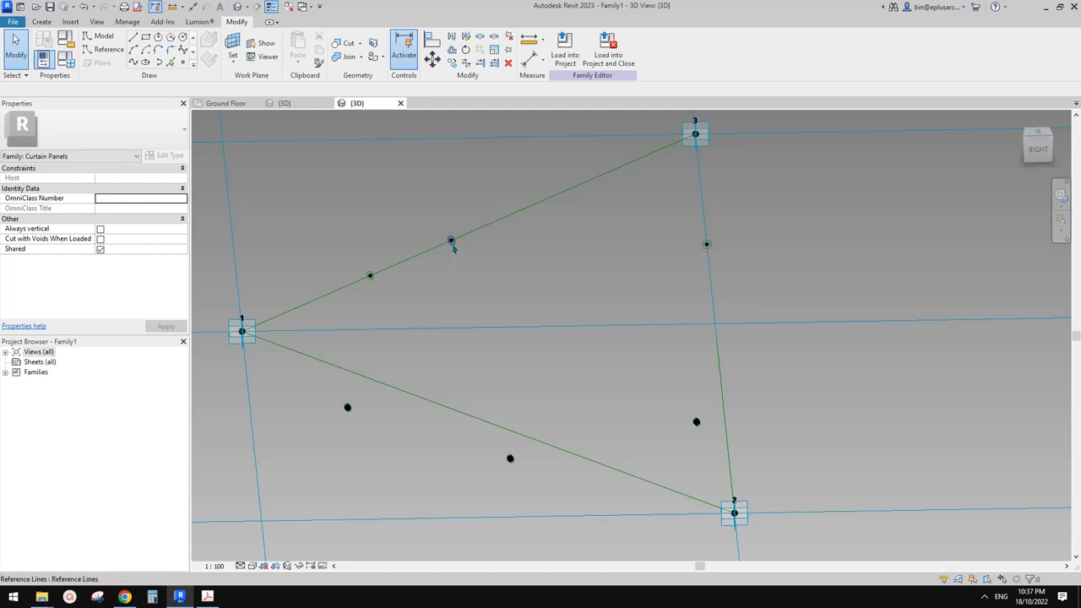
key(Tab)
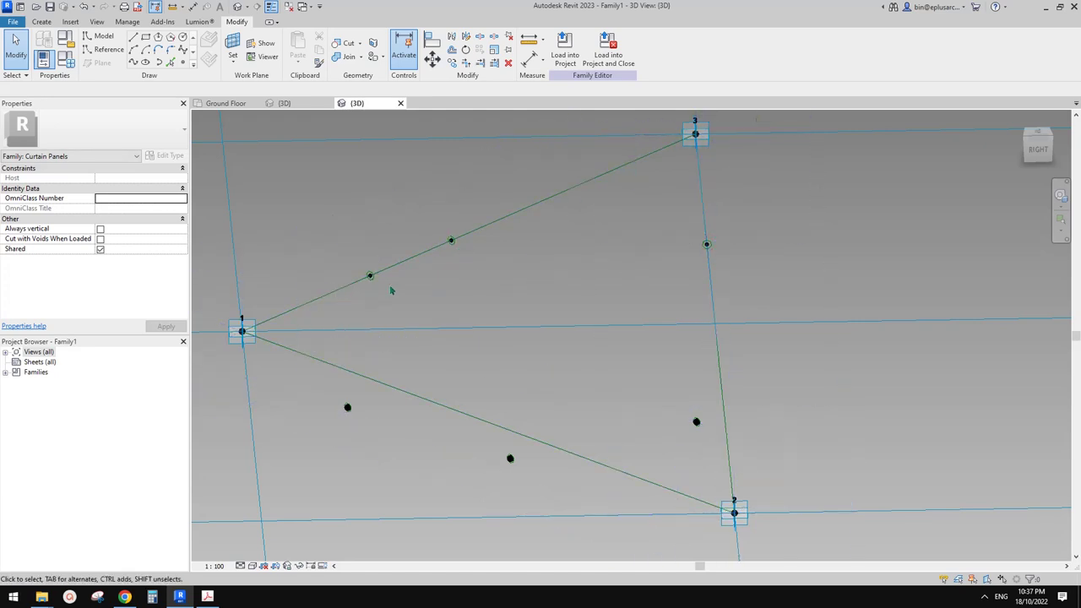
middle_drag(437, 280, 440, 282)
key(Tab)
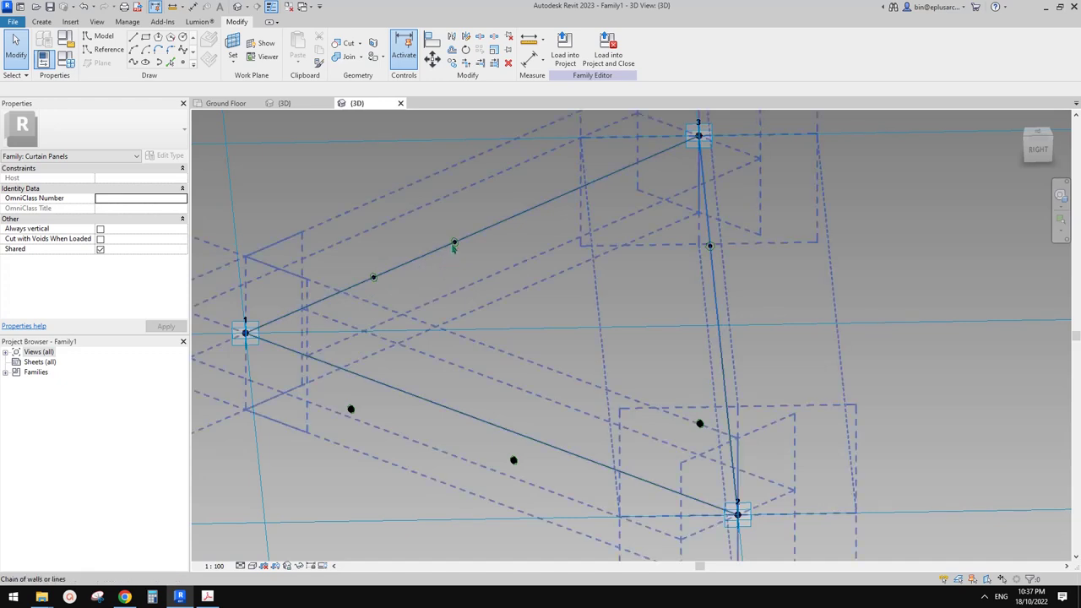
key(Tab)
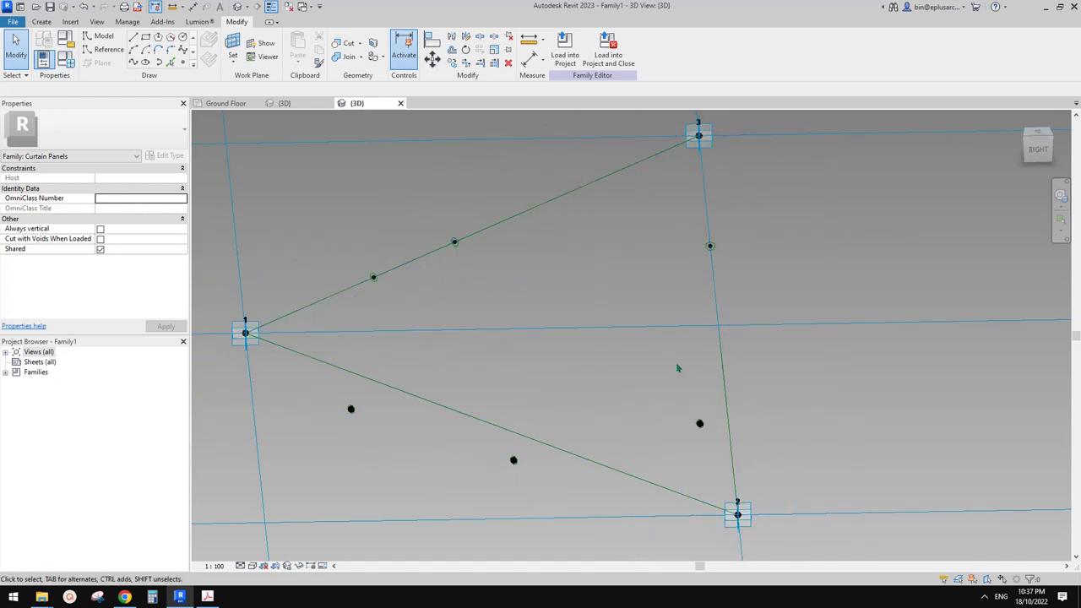
Rehost the second copied point beside the 2–3 reference line onto that line, closer to adaptive point 2.
scroll(699, 427, up, 5)
click(695, 423)
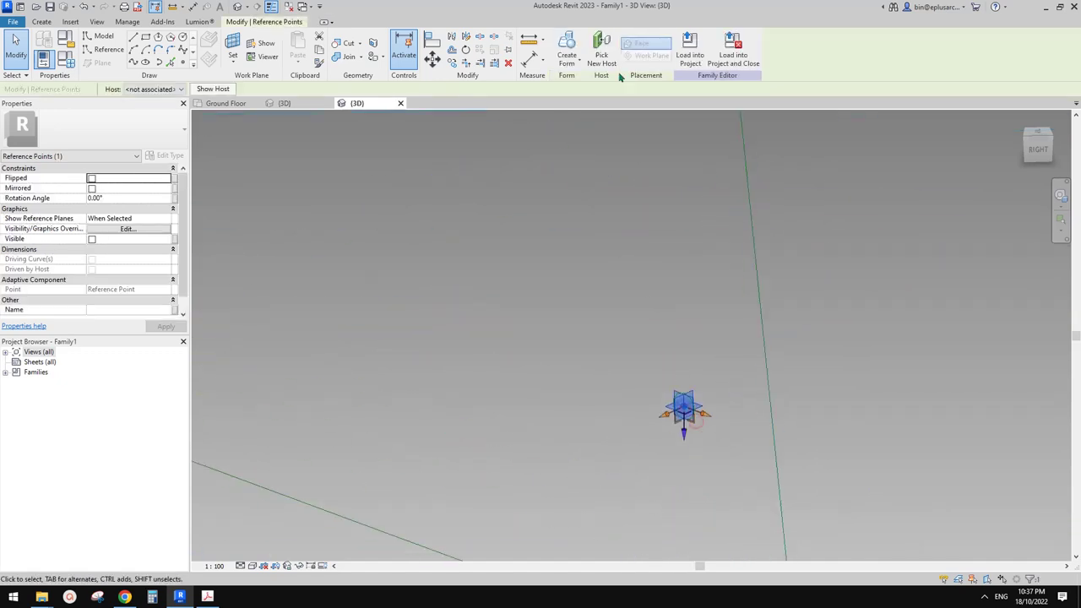
click(757, 285)
scroll(752, 321, down, 6)
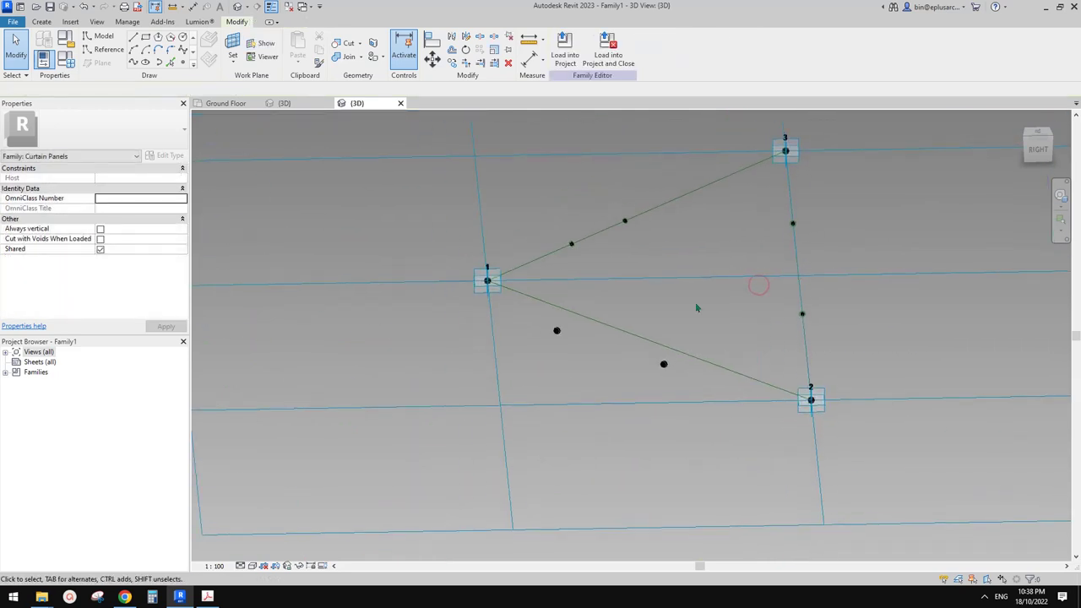
Rehost the copied point nearer adaptive point 2 onto the reference line between points 1 and 2.
scroll(626, 369, up, 2)
scroll(670, 382, up, 3)
click(695, 351)
scroll(616, 341, down, 1)
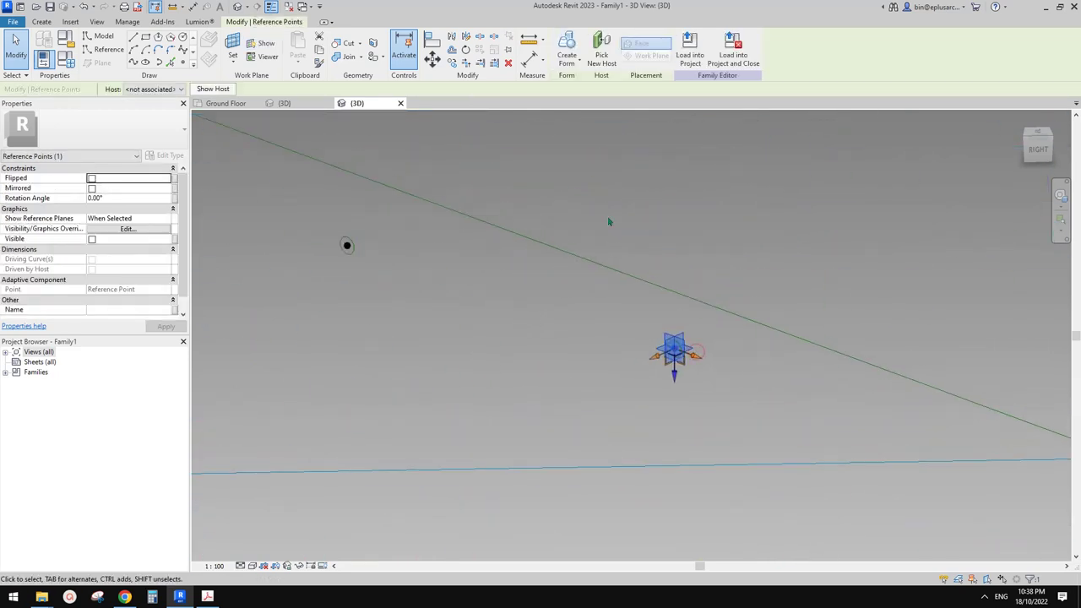
click(597, 53)
click(756, 323)
scroll(658, 363, down, 2)
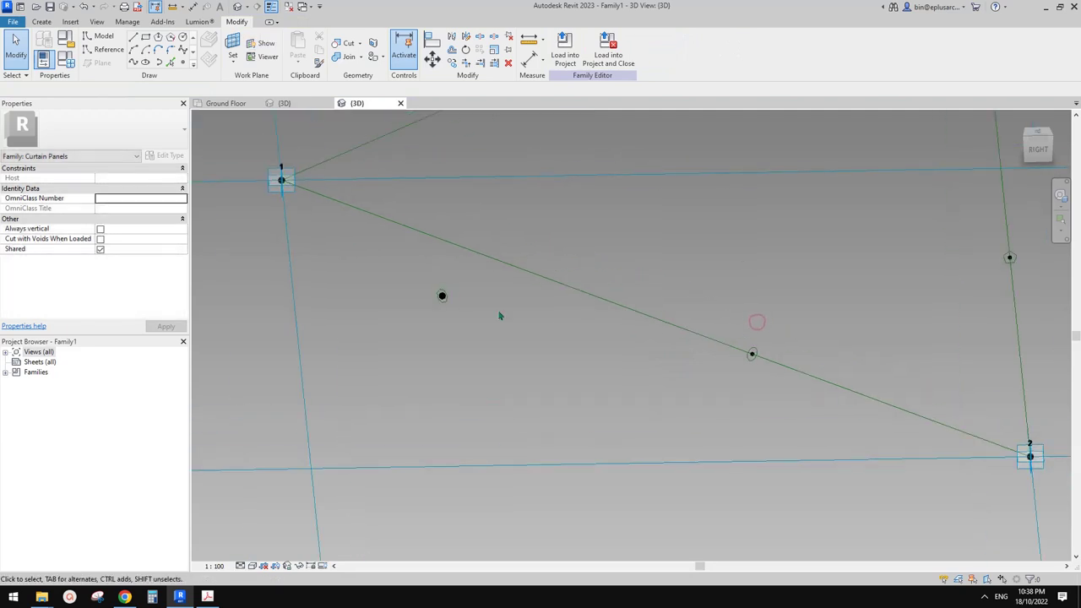
Rehost the last loose copied point onto the 1–2 reference line, closer to adaptive point 1.
scroll(460, 300, up, 3)
click(420, 292)
scroll(496, 258, down, 2)
middle_drag(496, 258, 521, 303)
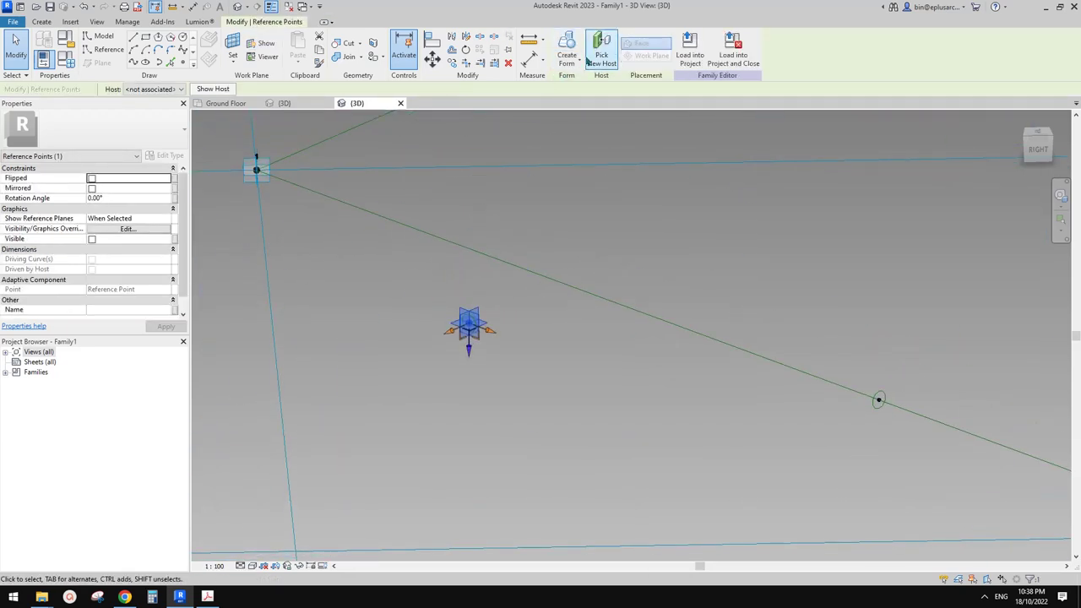
click(596, 49)
click(518, 268)
click(519, 269)
scroll(565, 338, down, 3)
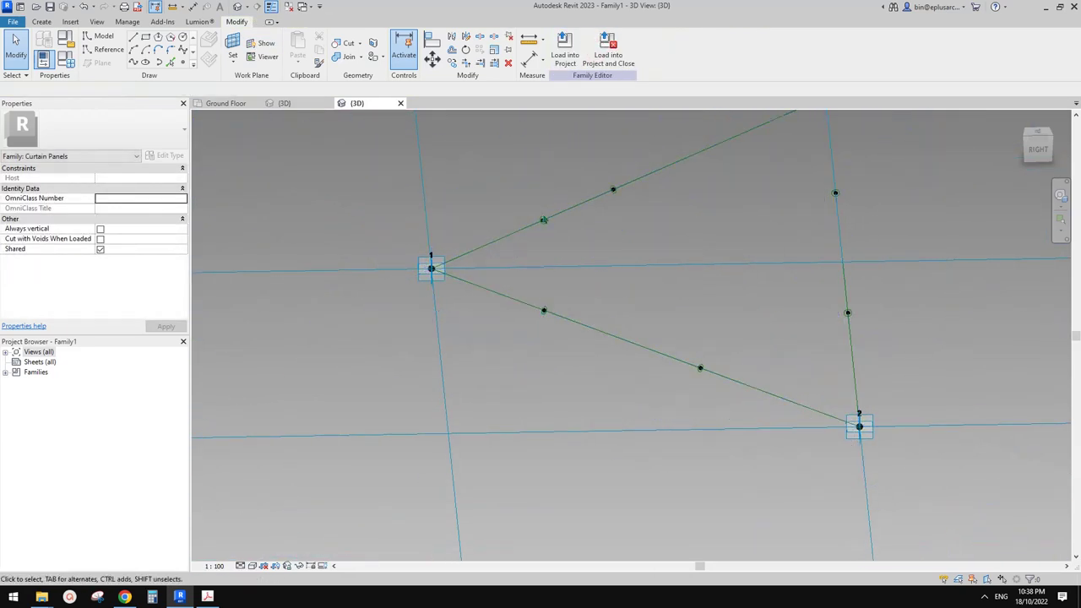
Create a solid form between the two circles hosted on the 1–3 reference line.
click(544, 220)
scroll(607, 191, up, 2)
key(Escape)
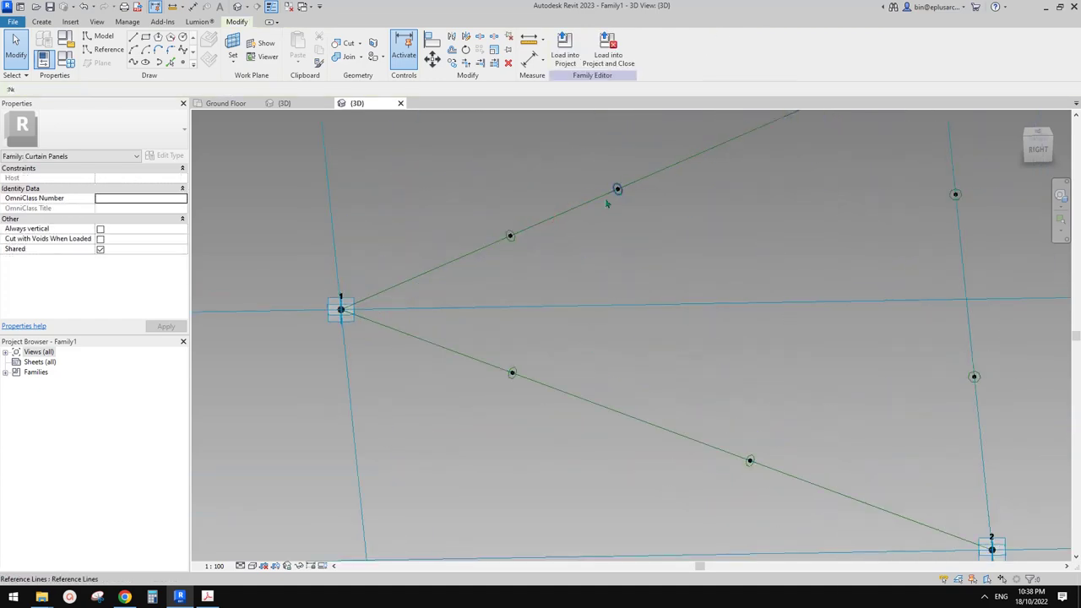
click(617, 190)
ctrl+click(511, 230)
scroll(549, 238, down, 1)
middle_drag(549, 238, 556, 315)
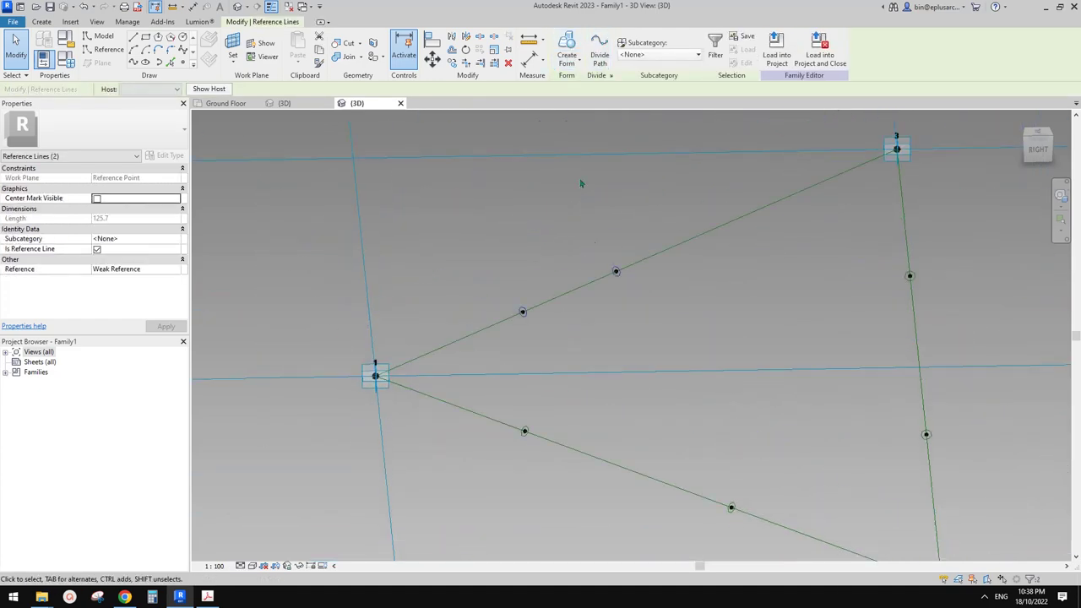
middle_drag(624, 395, 613, 404)
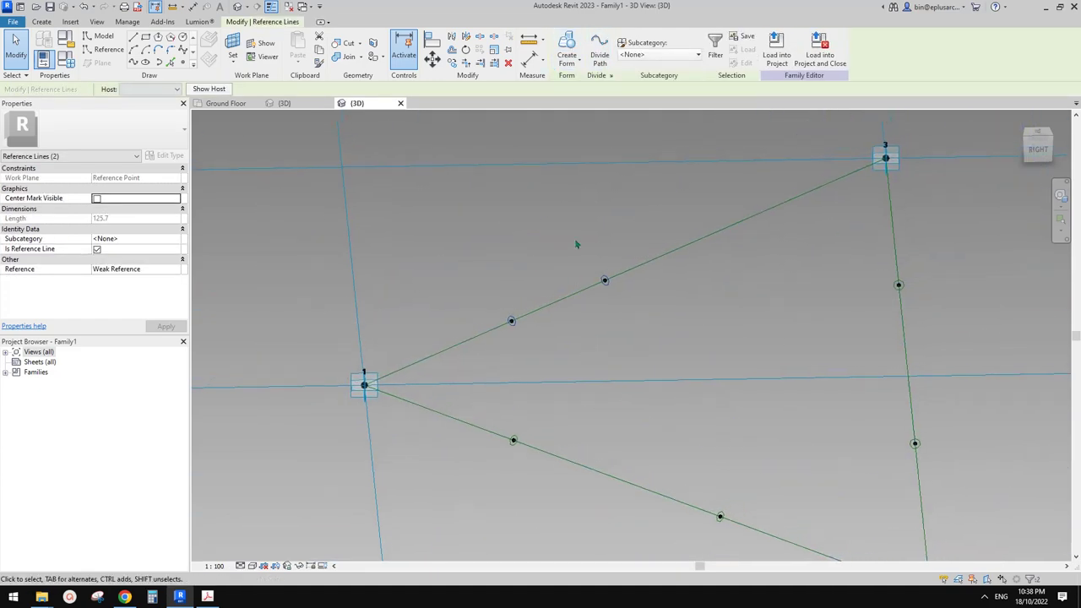
click(571, 57)
Create a solid form between the two circles hosted on the 1–2 reference line.
scroll(522, 436, up, 1)
middle_drag(522, 436, 521, 394)
click(534, 409)
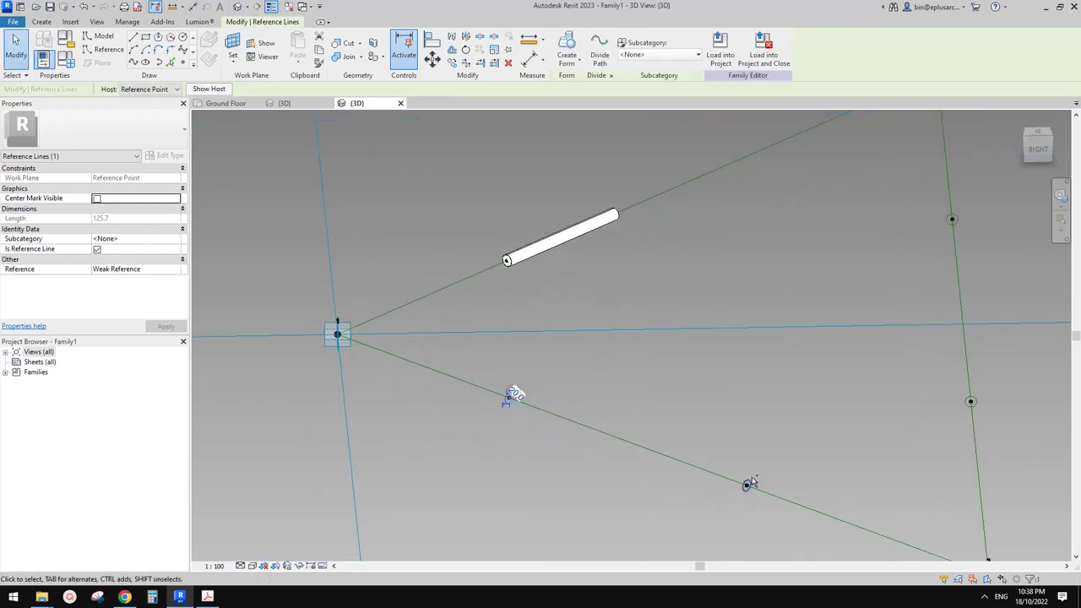
ctrl+click(750, 480)
click(570, 46)
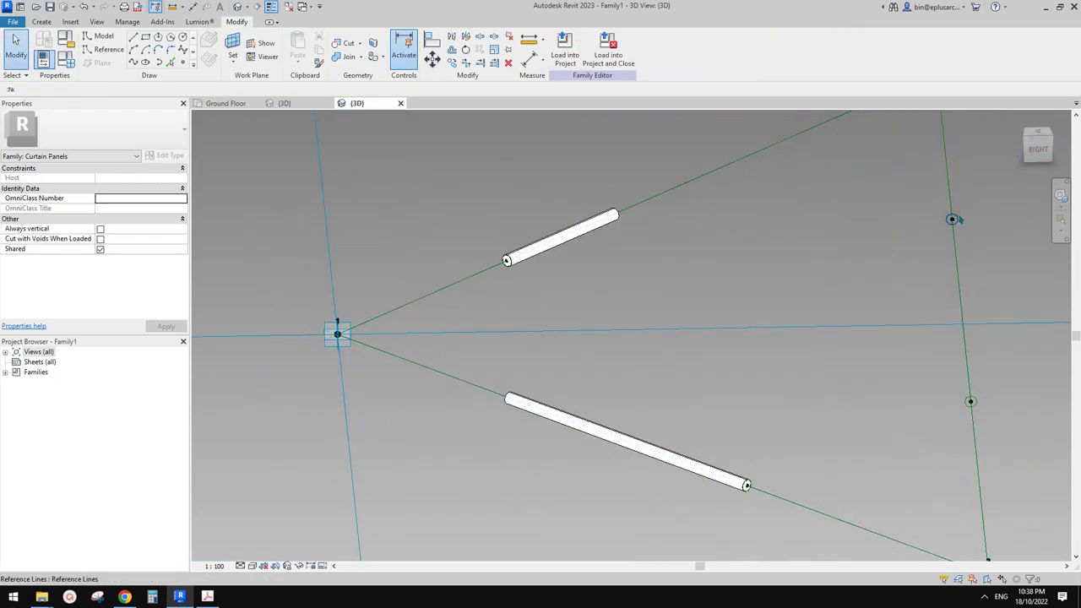
Create a solid form between the two circles hosted on the 2–3 reference line.
click(957, 213)
ctrl+click(970, 401)
click(570, 49)
scroll(621, 177, down, 2)
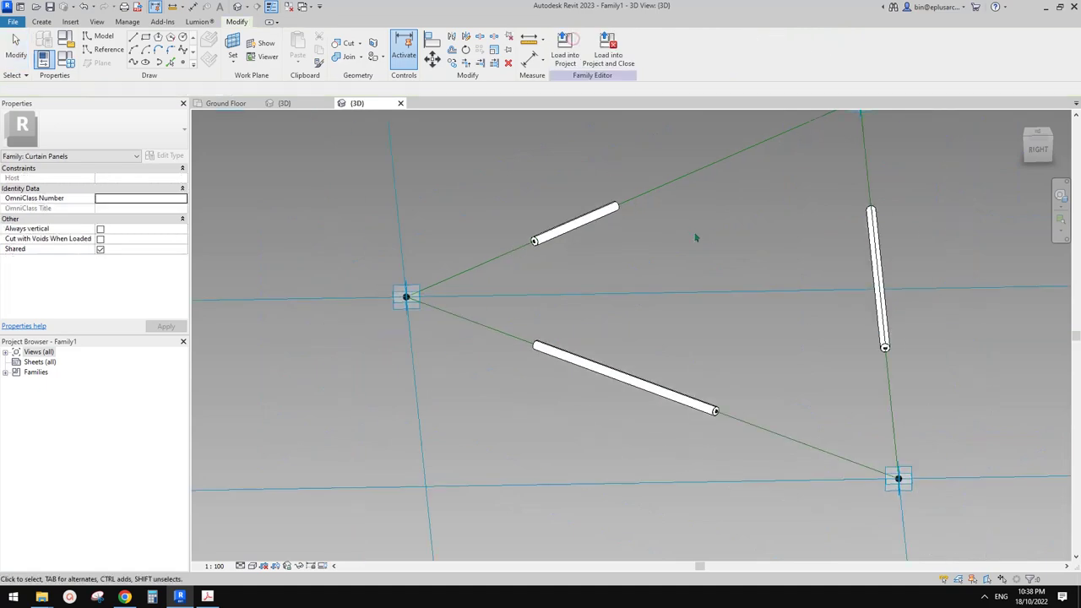
Pick the reference point at the end of the 1–2 member and temporarily isolate the hosted reference points in the view.
shift+middle_drag(697, 237, 668, 240)
scroll(668, 240, up, 1)
scroll(731, 434, up, 2)
key(Tab)
key(Tab)
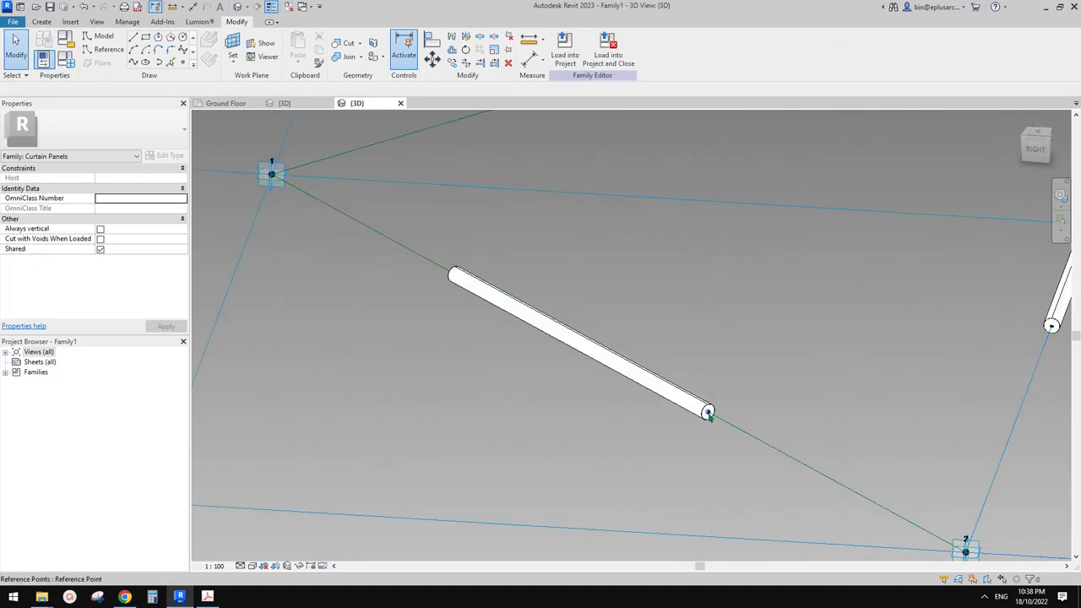
key(Tab)
click(710, 414)
key(Escape)
scroll(709, 414, up, 2)
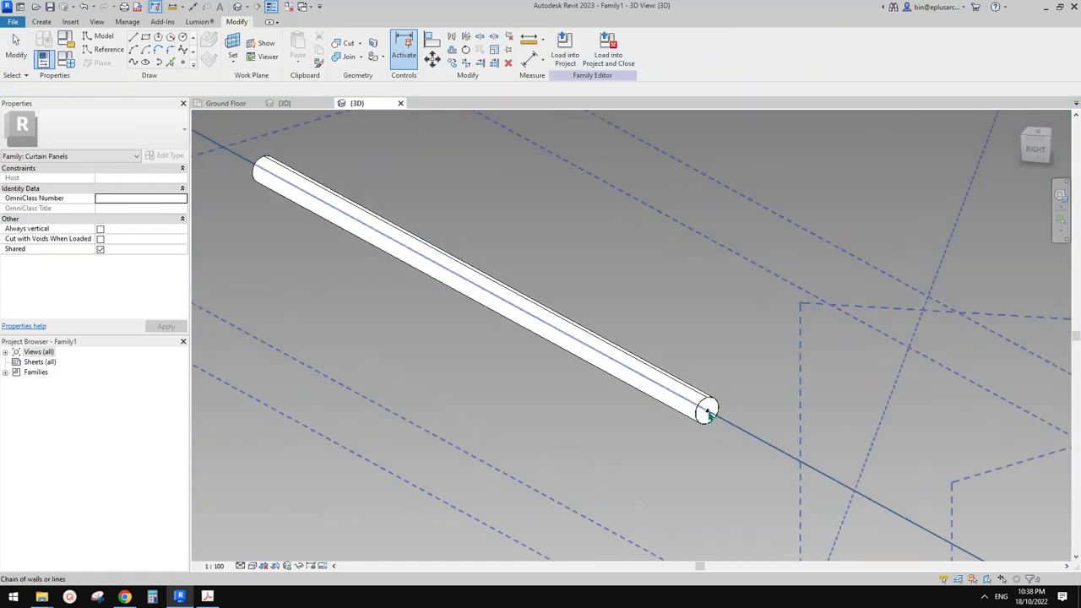
key(Tab)
key(Tab)
key(Tab)
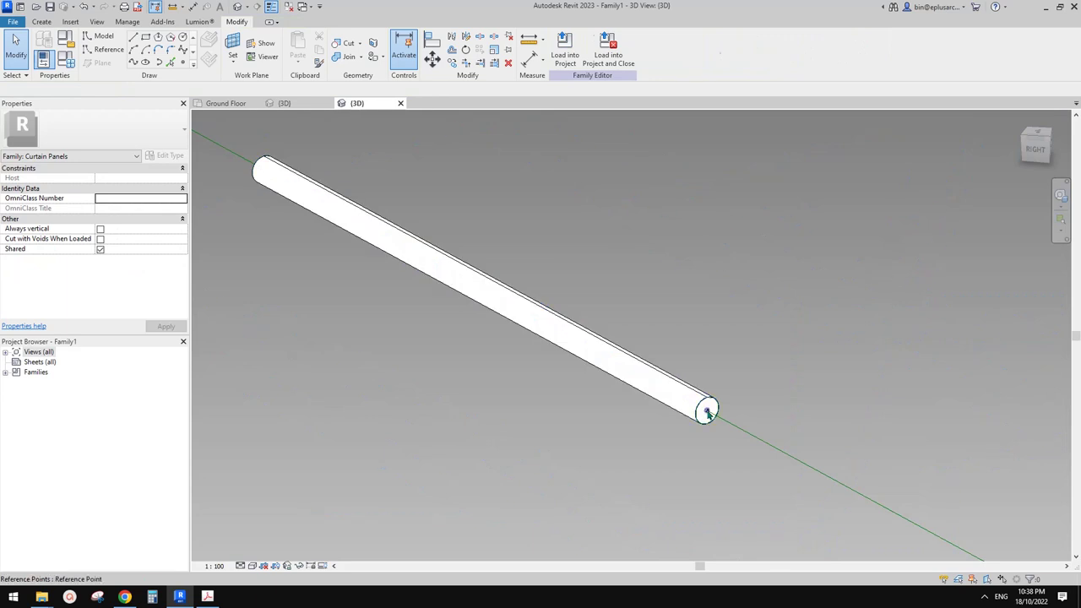
click(708, 412)
key(h)
key(i)
middle_drag(717, 407, 712, 397)
click(724, 371)
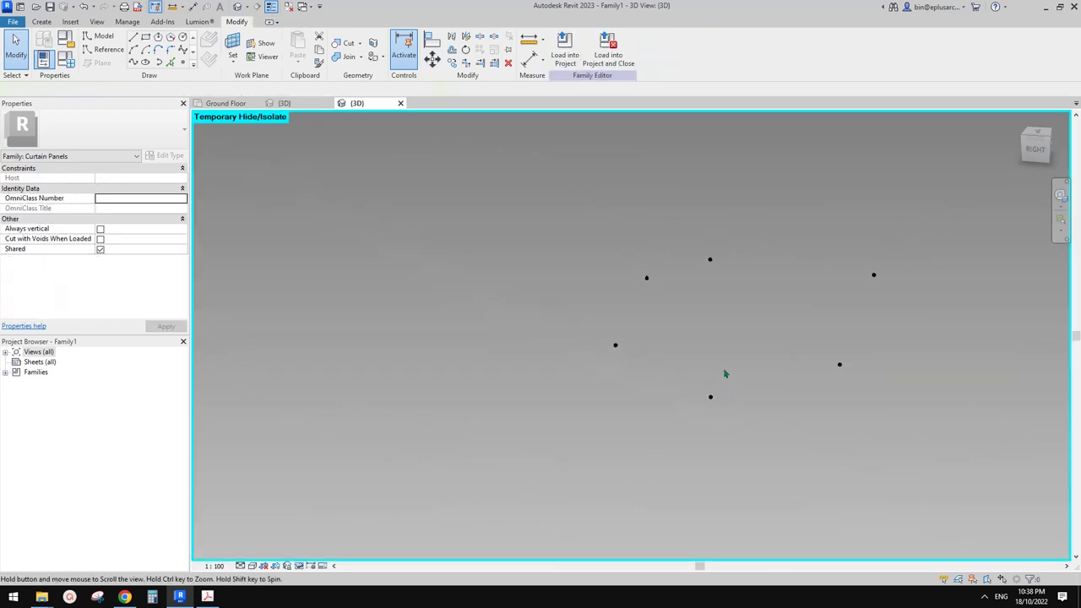
Move the six hosted points along their reference lines to the line ends, pairing two at each corner of the triangle.
drag(714, 387, 817, 442)
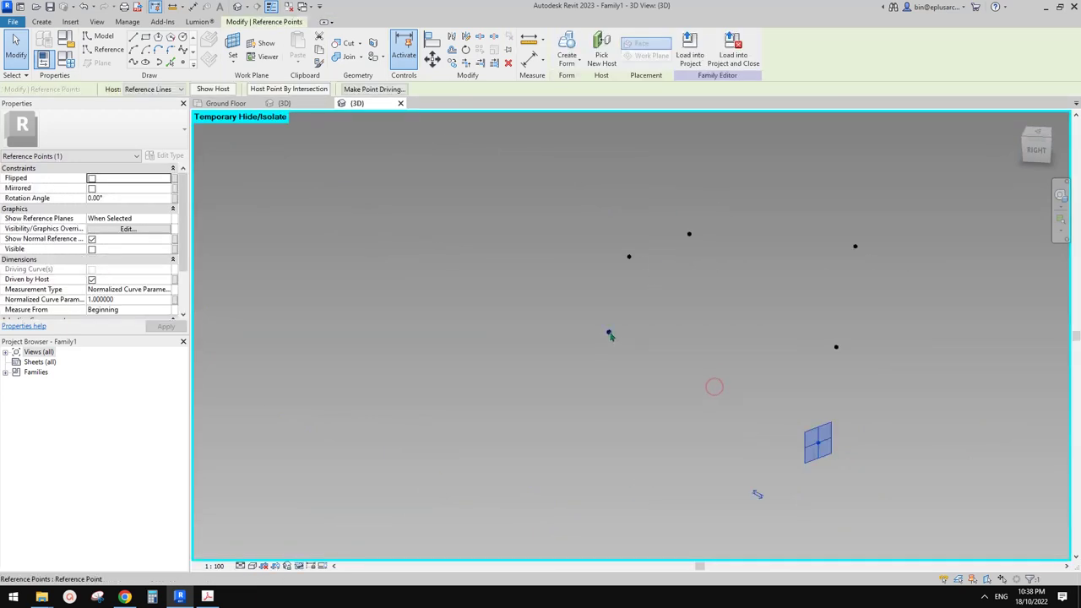
drag(610, 332, 534, 292)
drag(629, 257, 538, 291)
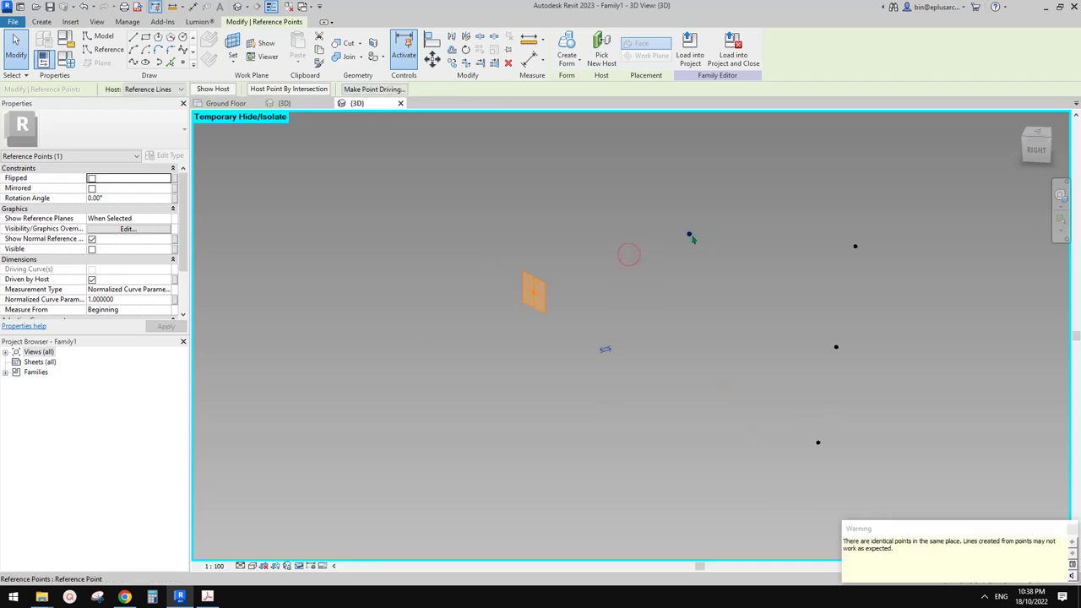
drag(691, 235, 870, 169)
drag(950, 171, 952, 166)
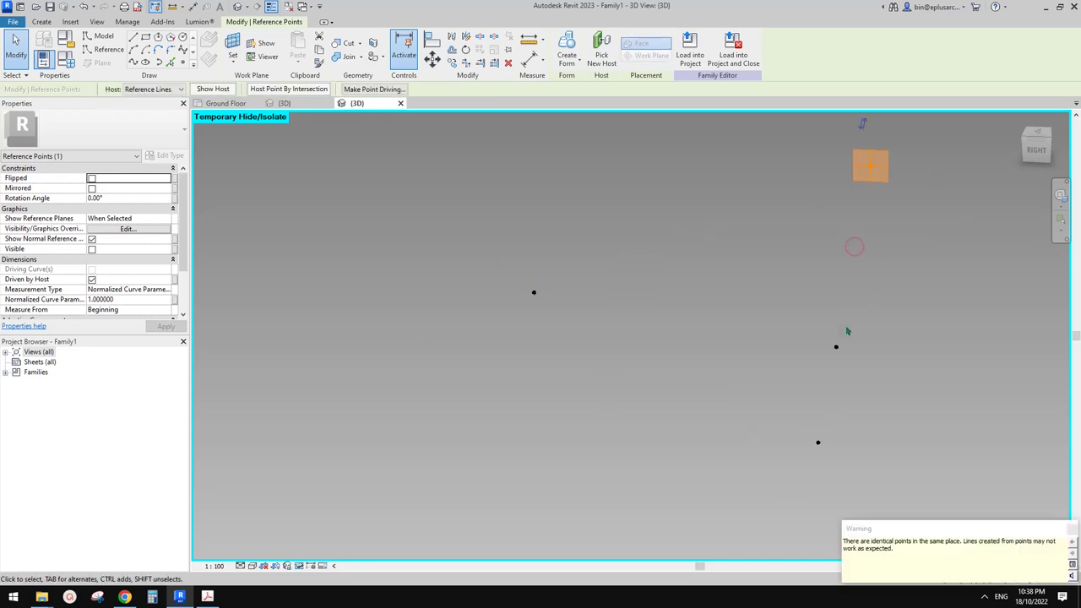
click(821, 440)
click(836, 347)
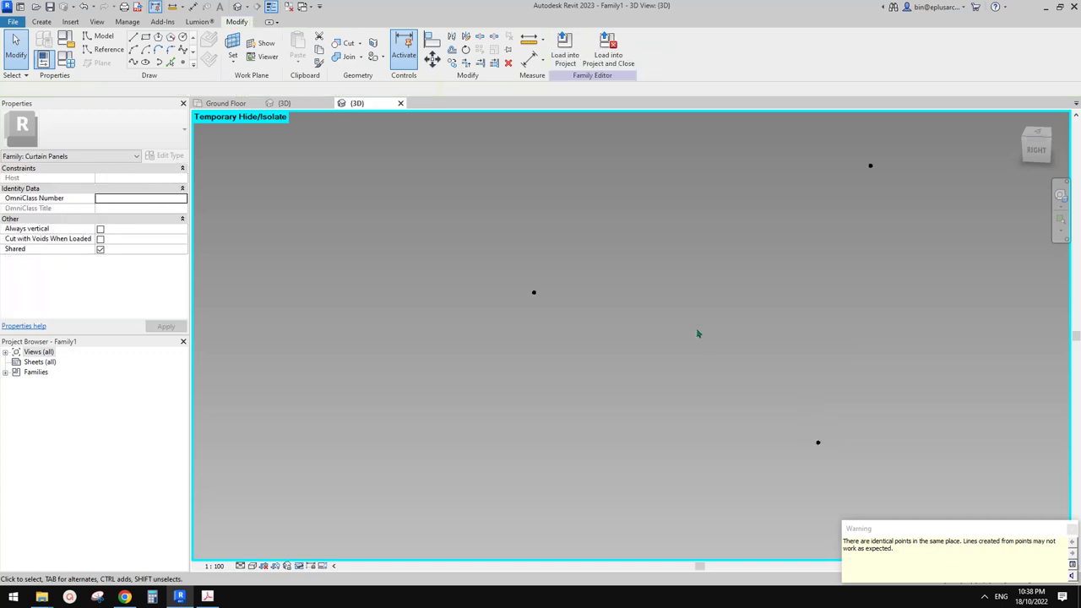
Reset the temporary isolation to restore the full triangular panel in the view.
middle_drag(720, 297, 721, 318)
key(h)
key(r)
middle_drag(773, 275, 777, 281)
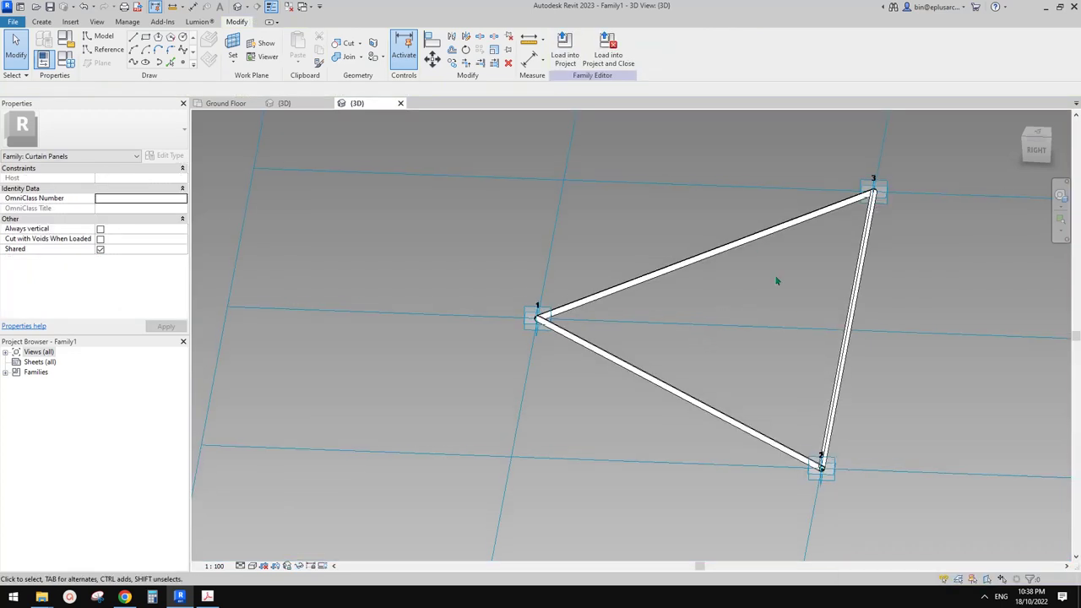
Load the round-member panel family into the project and inspect the panelled mass in the 3D view.
click(574, 52)
click(540, 265)
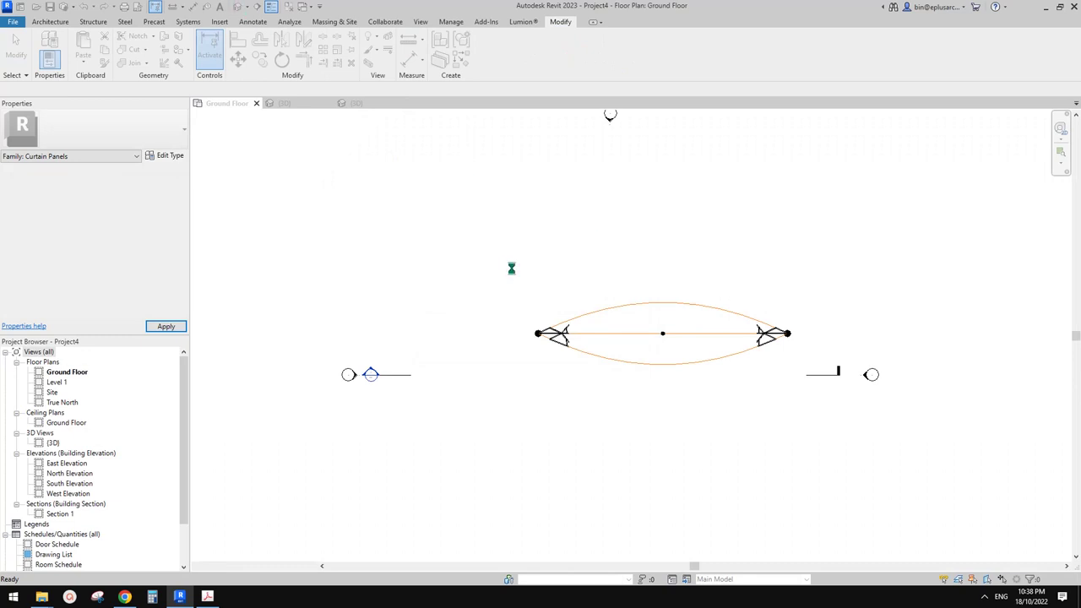
click(240, 7)
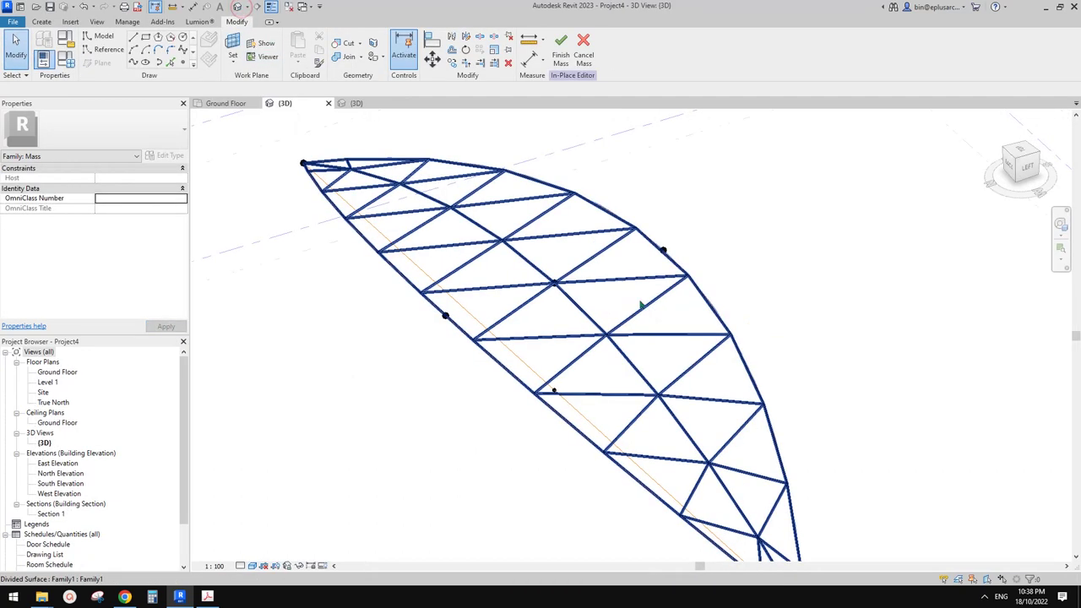
scroll(701, 409, down, 1)
middle_drag(701, 409, 735, 345)
scroll(712, 342, up, 2)
click(681, 317)
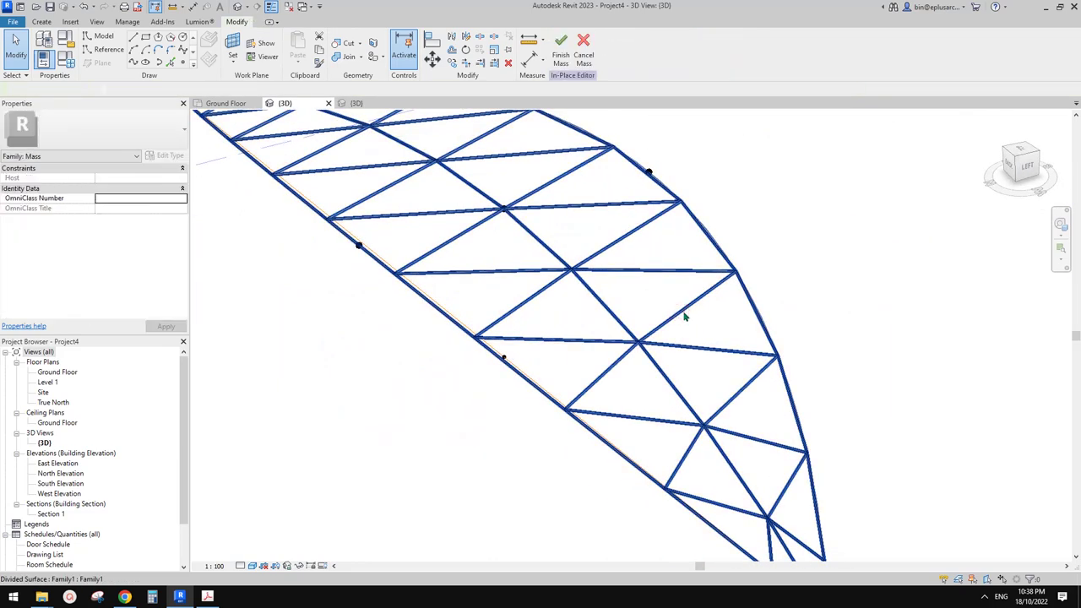
Switch to the curtain panel family's 3D view and temporarily hide the three round frame members.
click(687, 310)
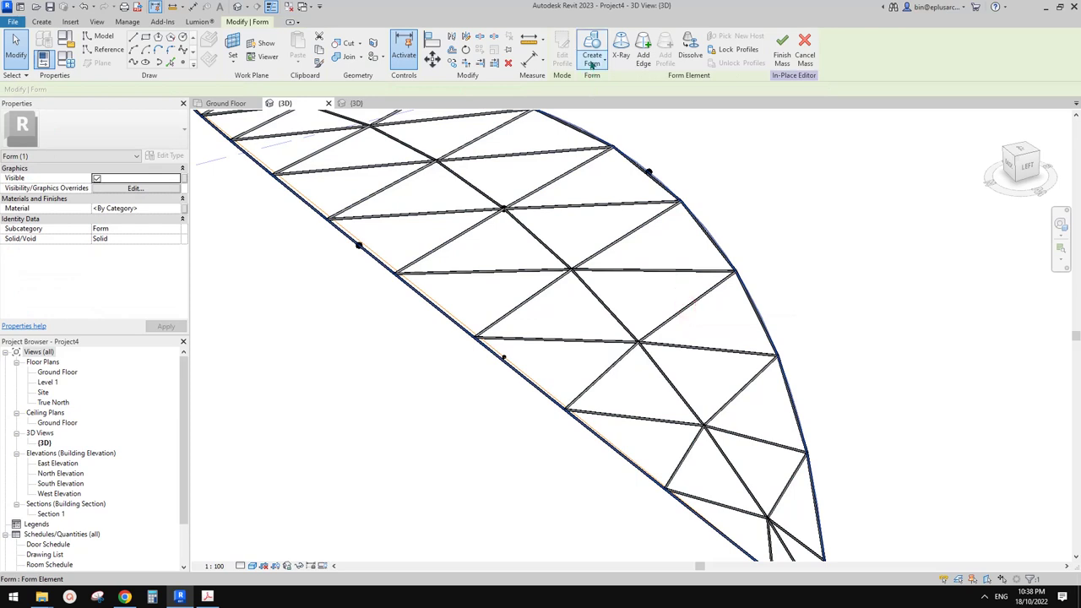
key(Escape)
click(356, 101)
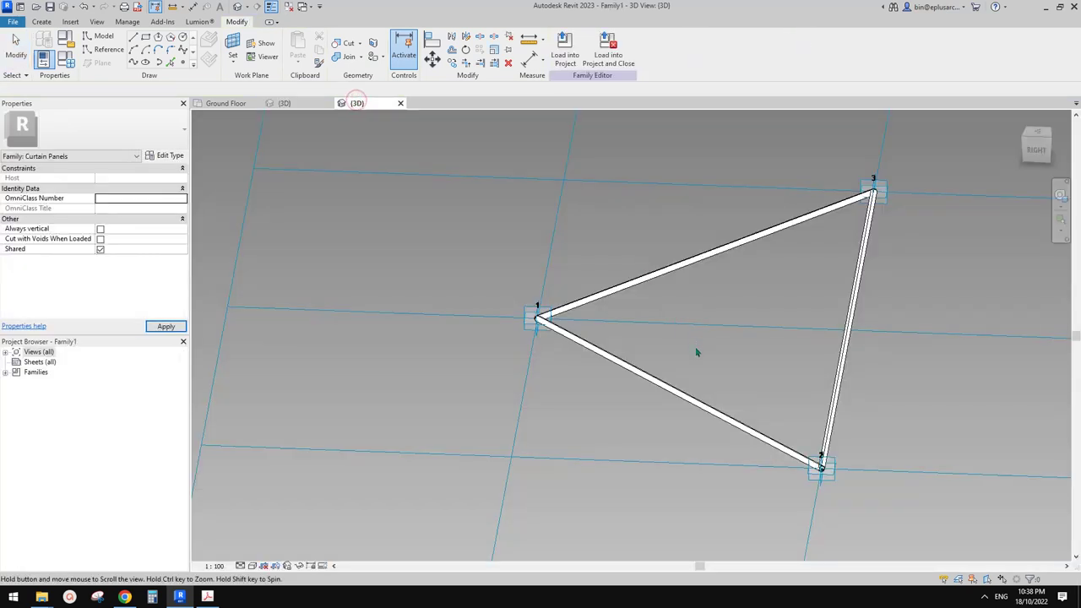
scroll(678, 319, up, 1)
click(659, 262)
key(h)
key(h)
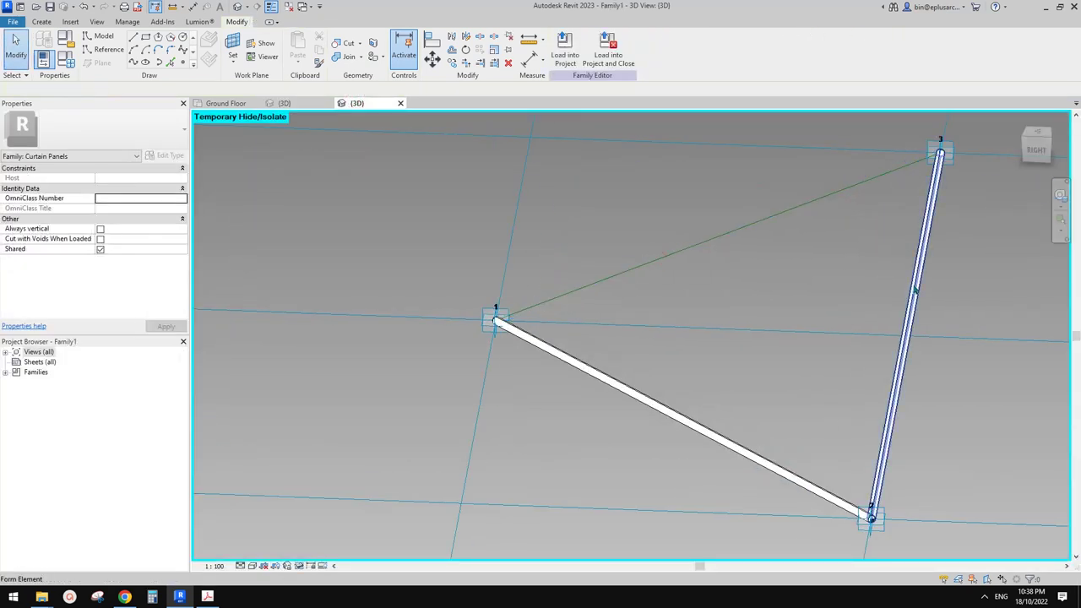
click(914, 285)
key(h)
key(h)
click(646, 406)
key(h)
key(h)
Create a solid extruded form from the closed chain of three reference lines in the triangular panel.
key(Tab)
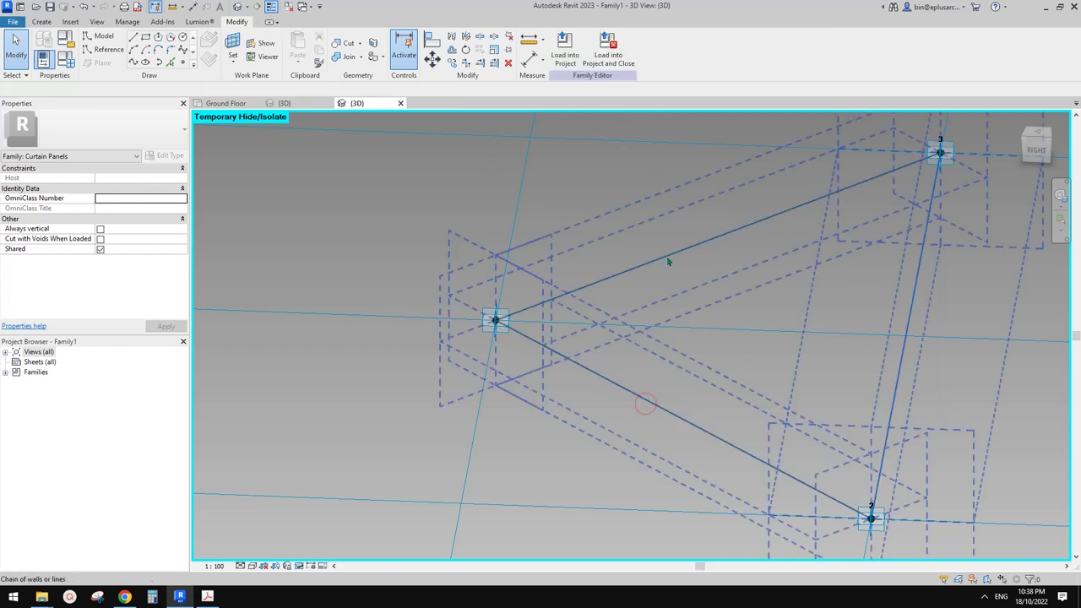
click(666, 256)
click(571, 54)
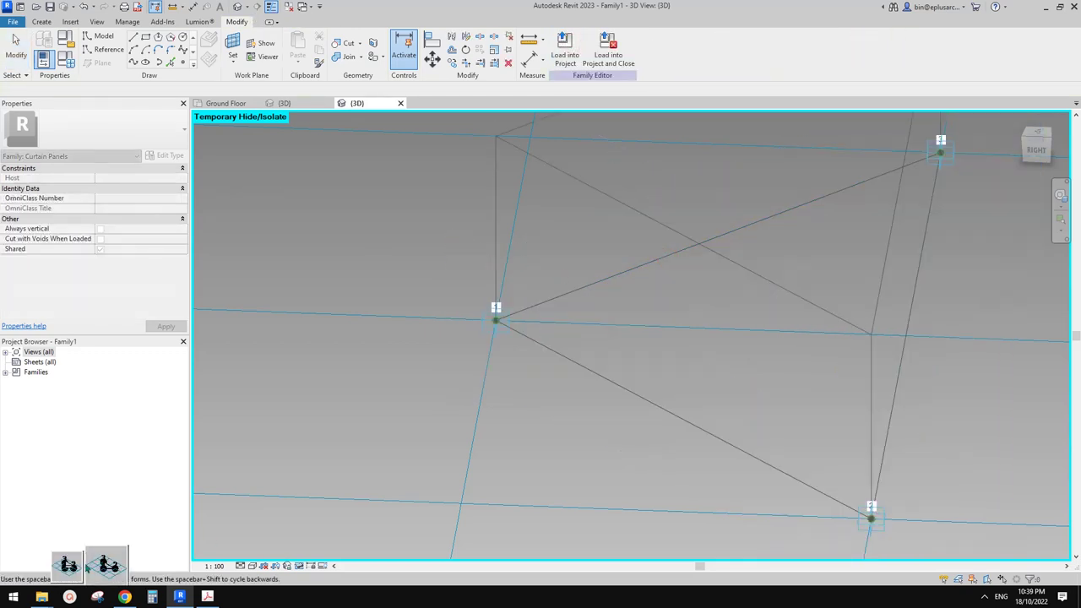
click(68, 565)
Set the triangular form's positive and negative offsets to 10 each and assign it the Glass material.
click(128, 178)
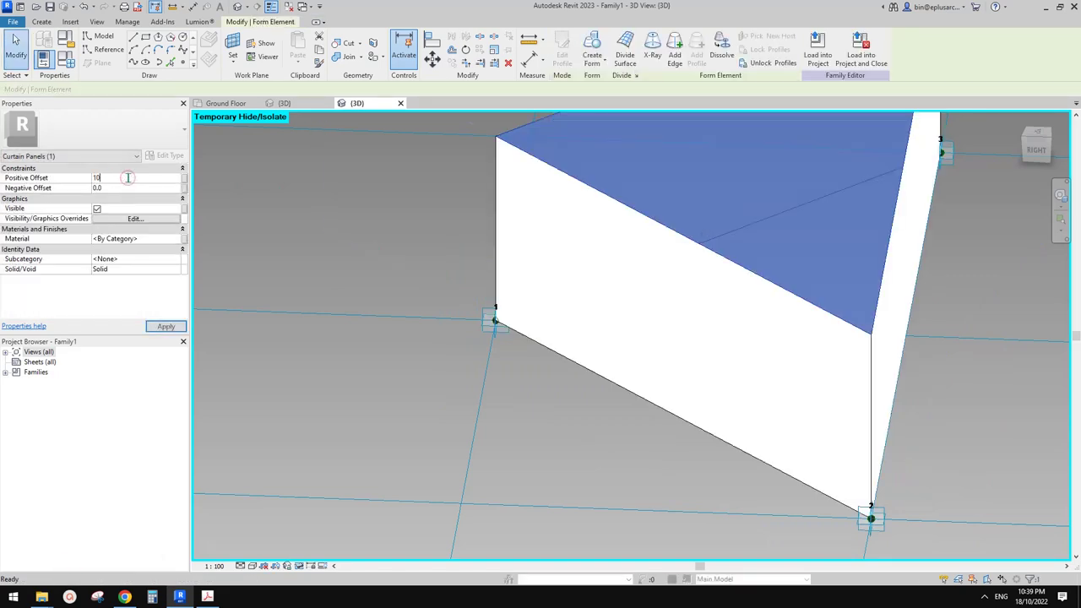
click(154, 241)
text(glass)
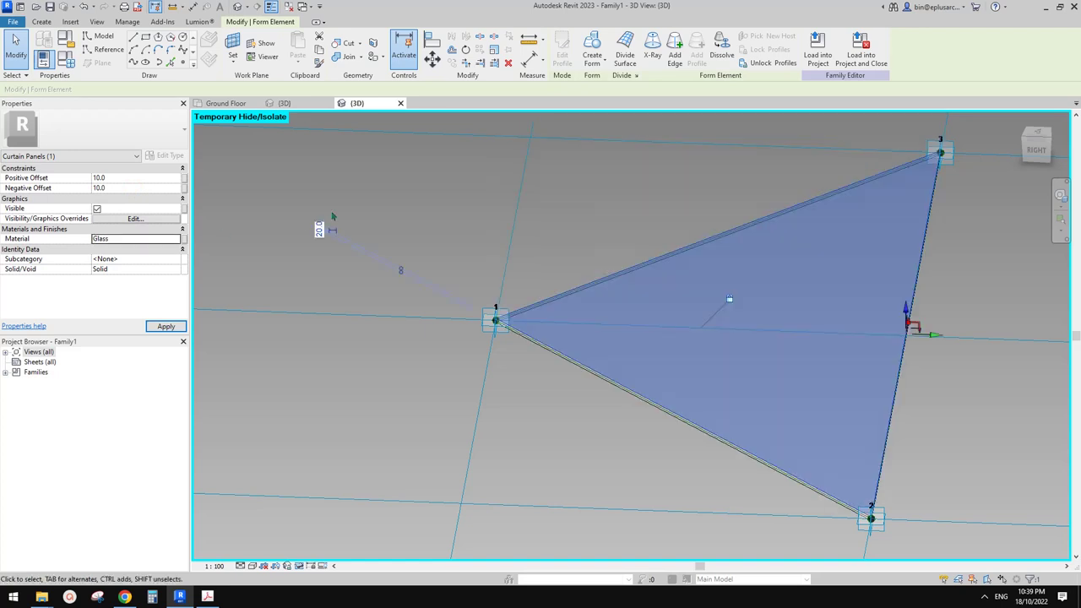
click(331, 210)
Load the glazed panel family into the project, replacing the loaded version, and close the family without saving it.
click(621, 46)
click(564, 298)
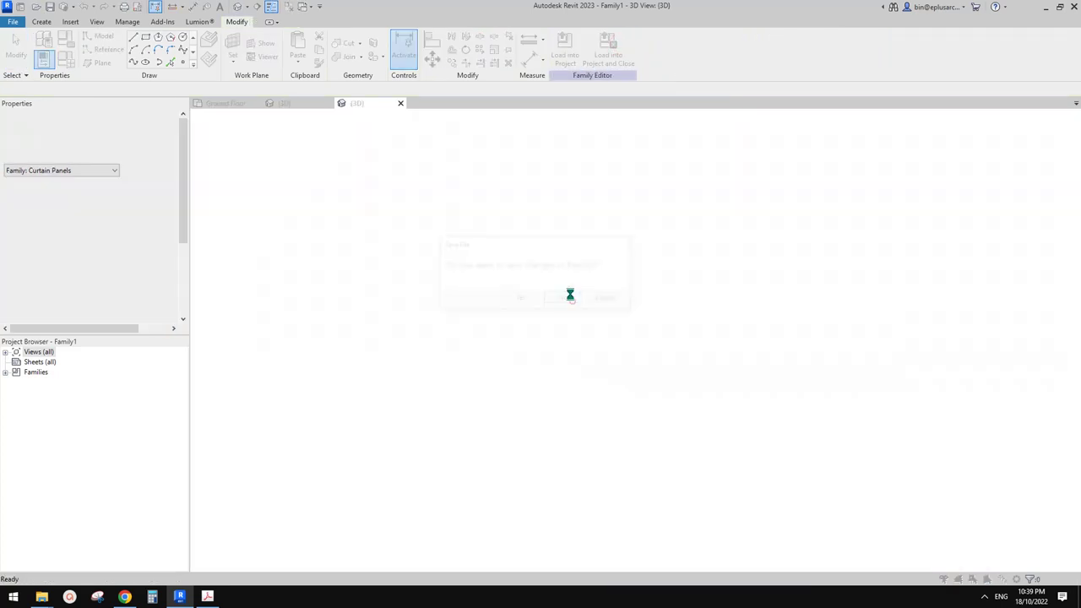
click(573, 260)
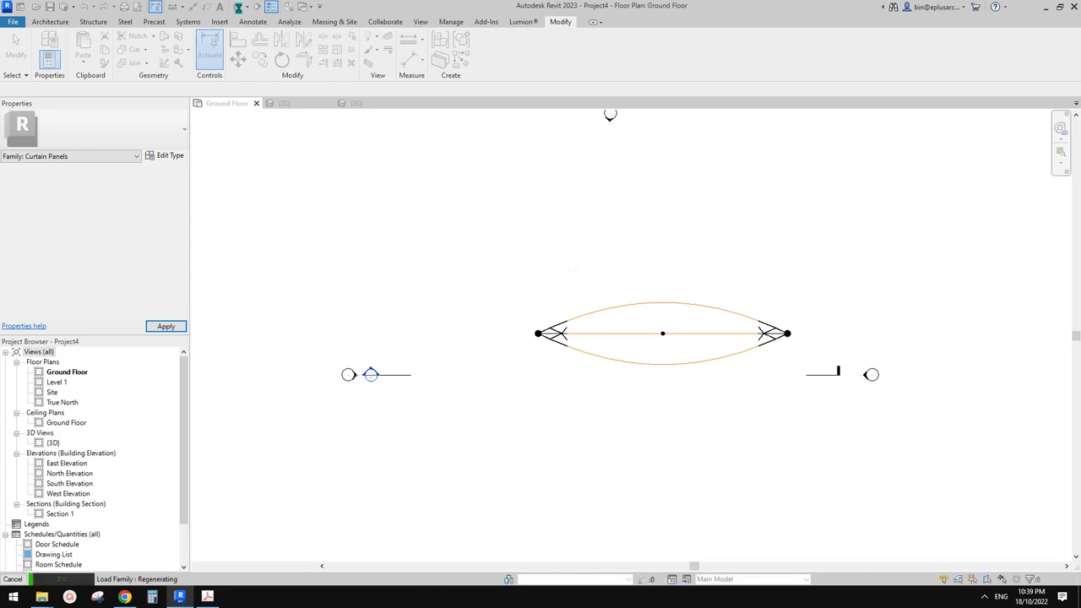
click(238, 7)
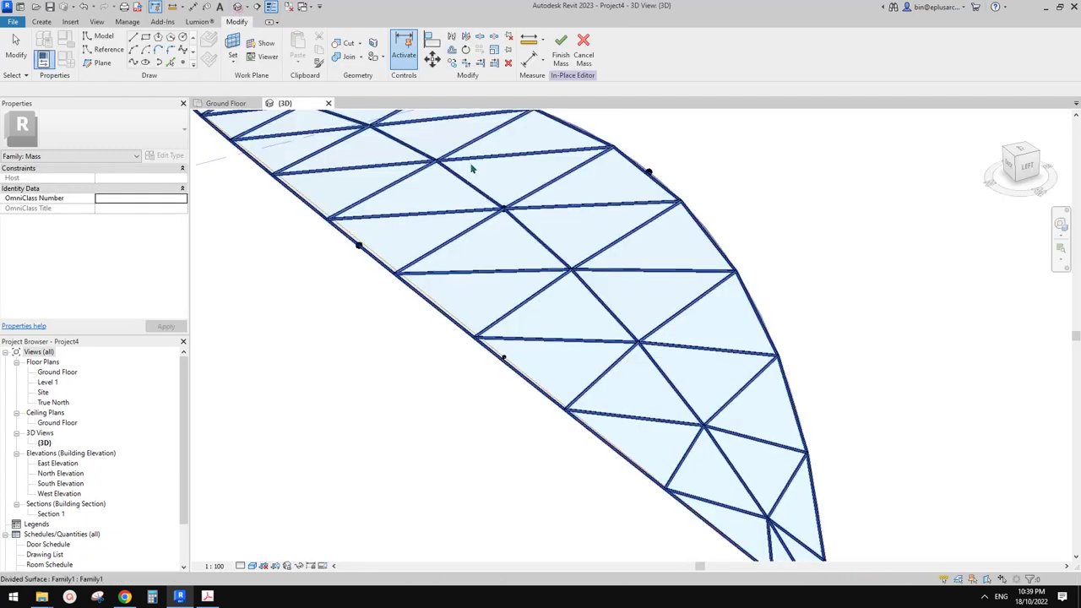
Set the U Grid number of the mass's divided surface to 6.
scroll(723, 336, down, 1)
shift+middle_drag(723, 336, 637, 365)
shift+middle_drag(752, 379, 818, 393)
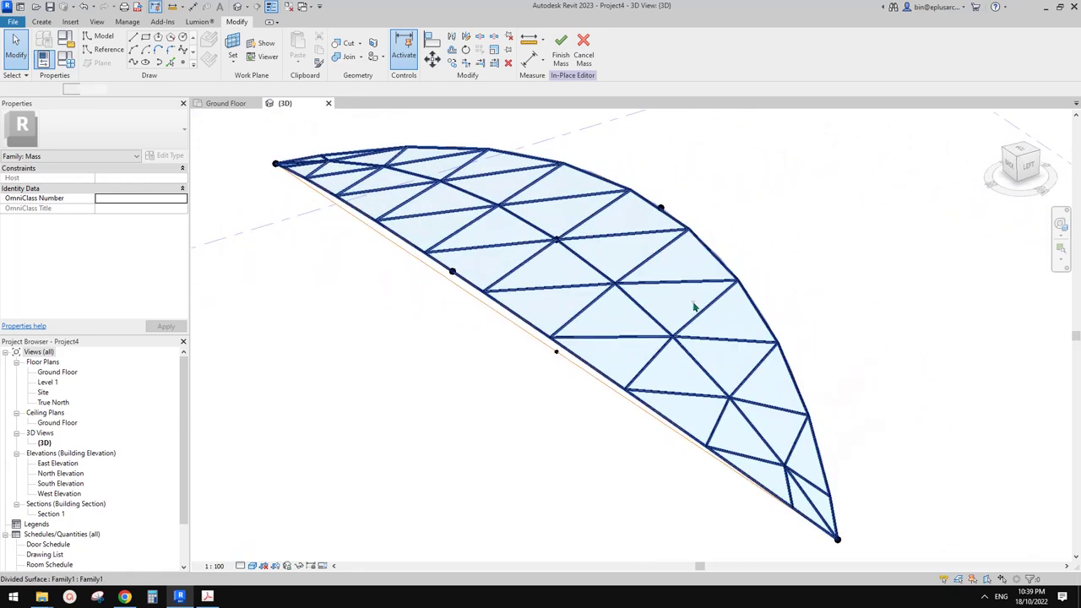
click(693, 301)
scroll(110, 289, down, 2)
click(120, 180)
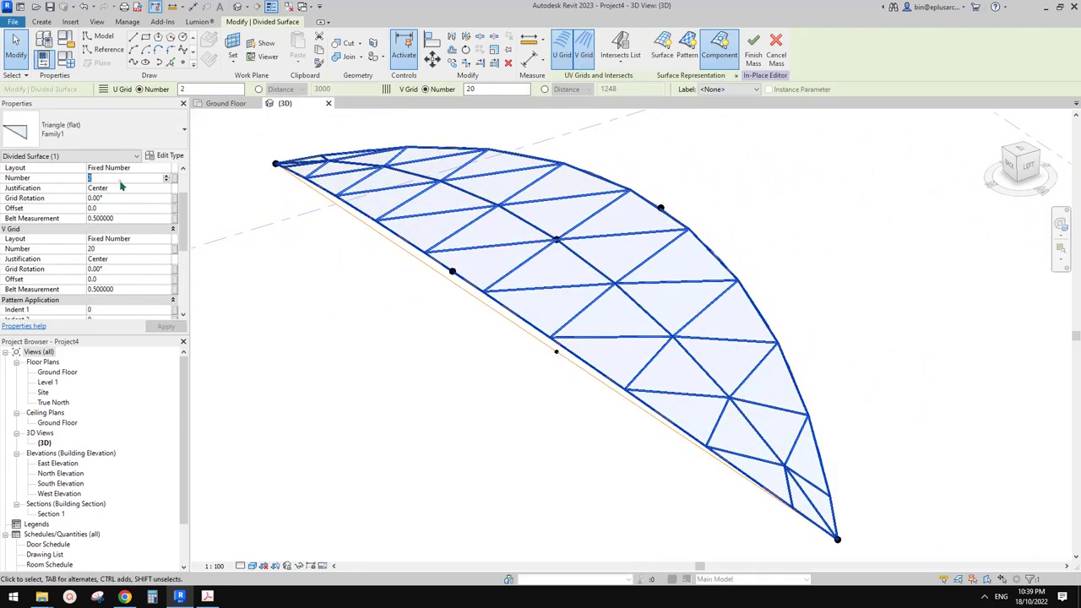
text(6)
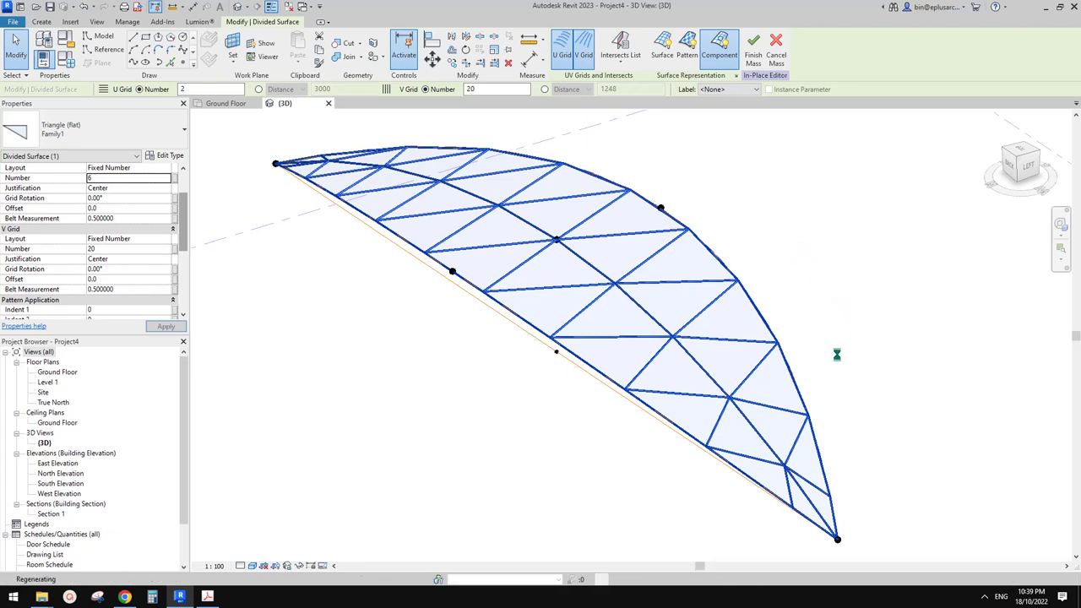
Switch to the Google Docs document in Chrome and review the reference images and the question about roof mullions.
click(124, 598)
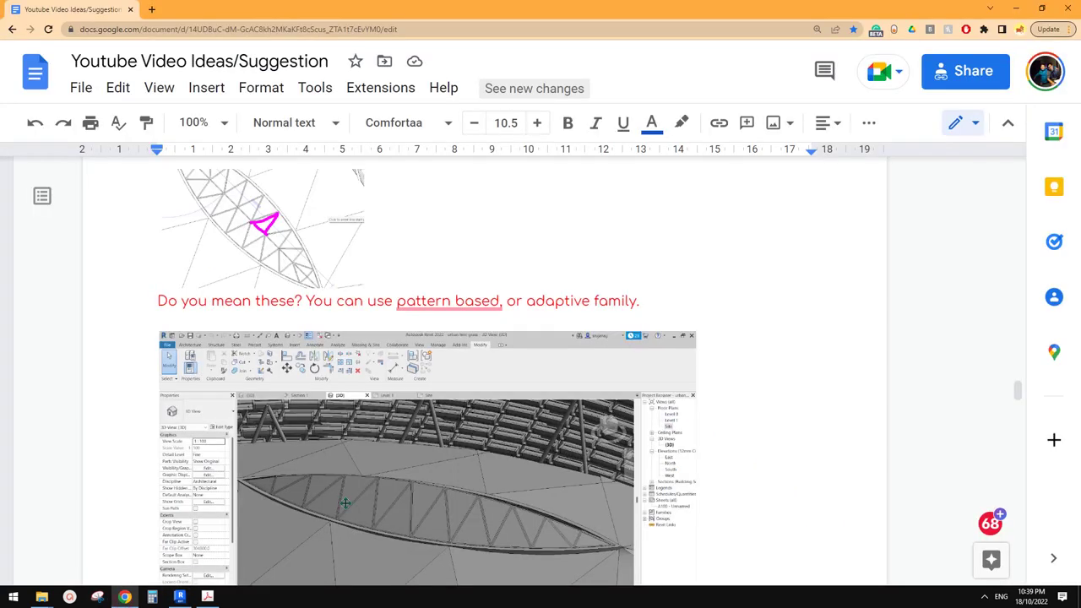
scroll(346, 504, up, 20)
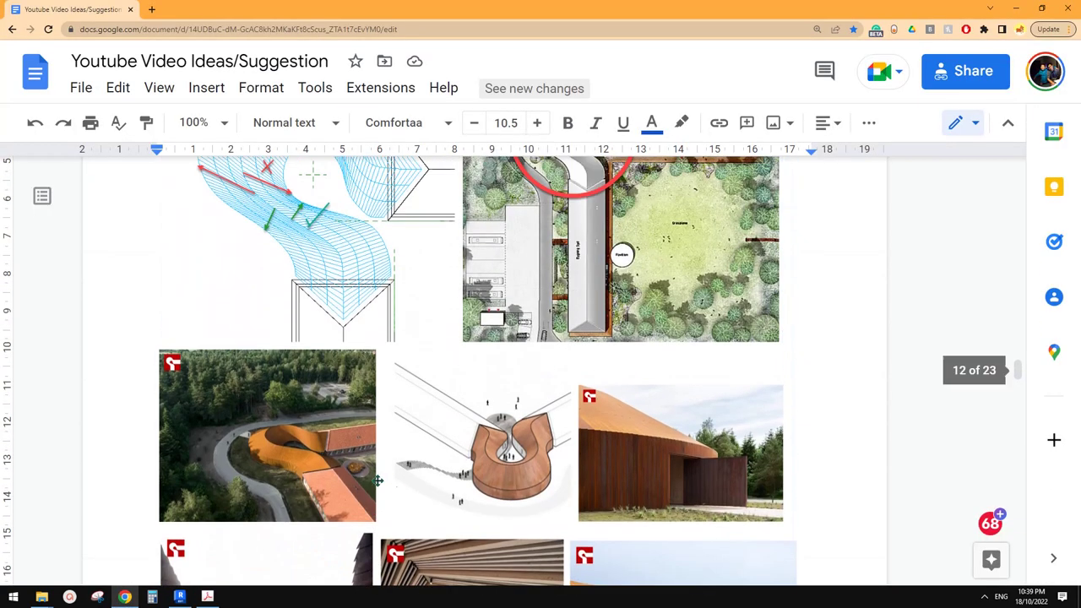
scroll(372, 405, up, 3)
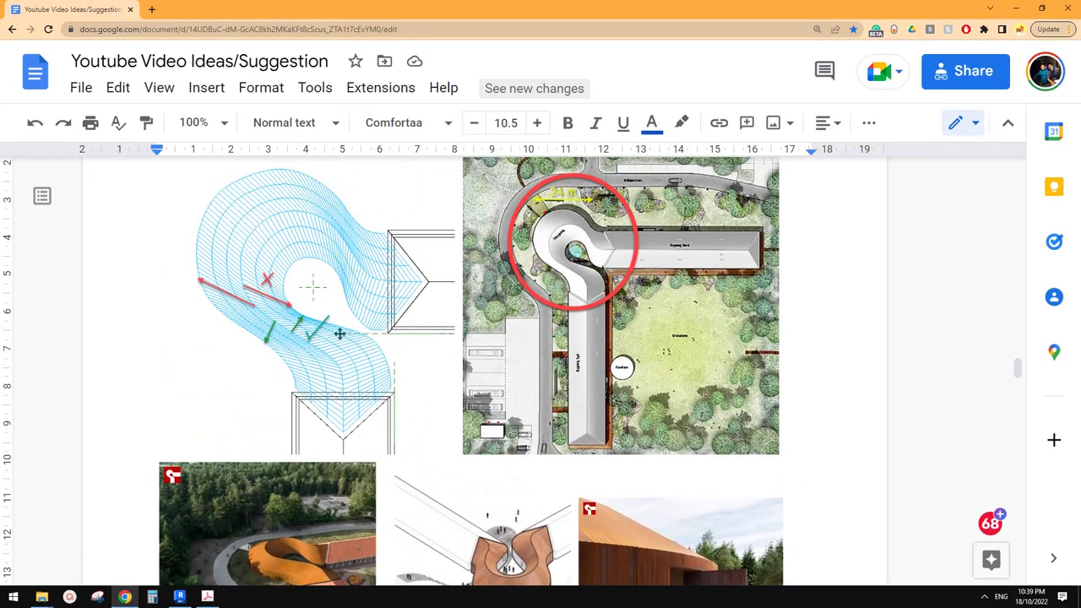
scroll(360, 324, down, 6)
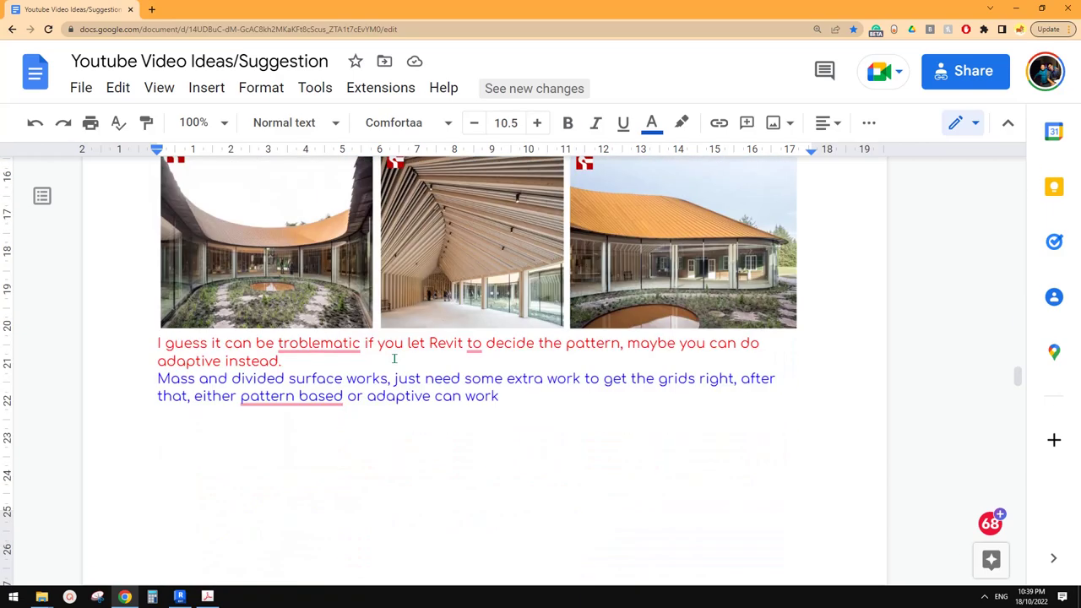
scroll(423, 341, up, 3)
scroll(422, 340, up, 2)
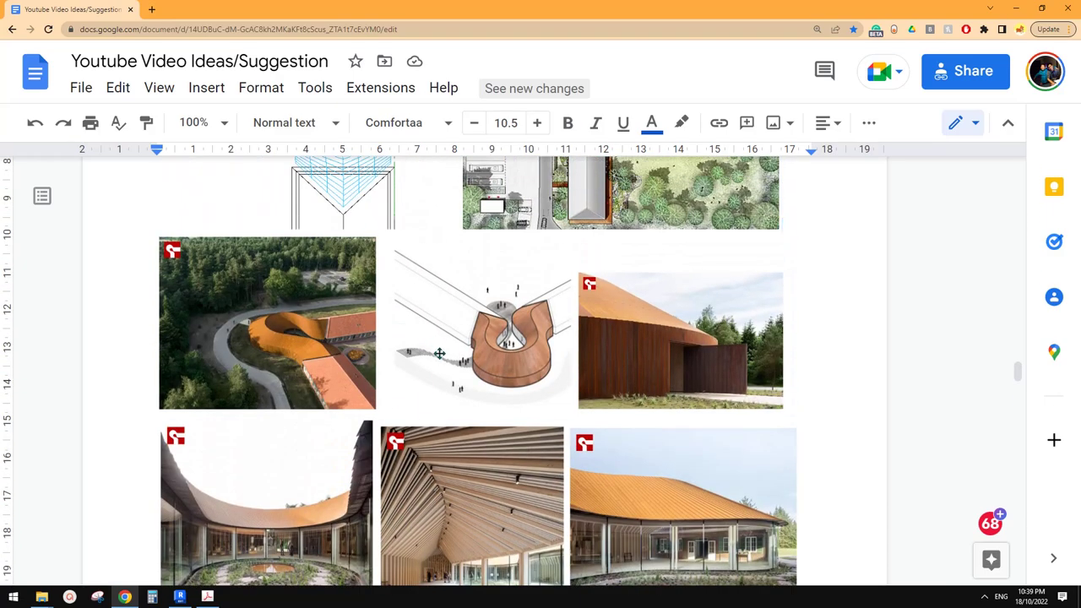
scroll(446, 358, down, 14)
scroll(446, 358, up, 3)
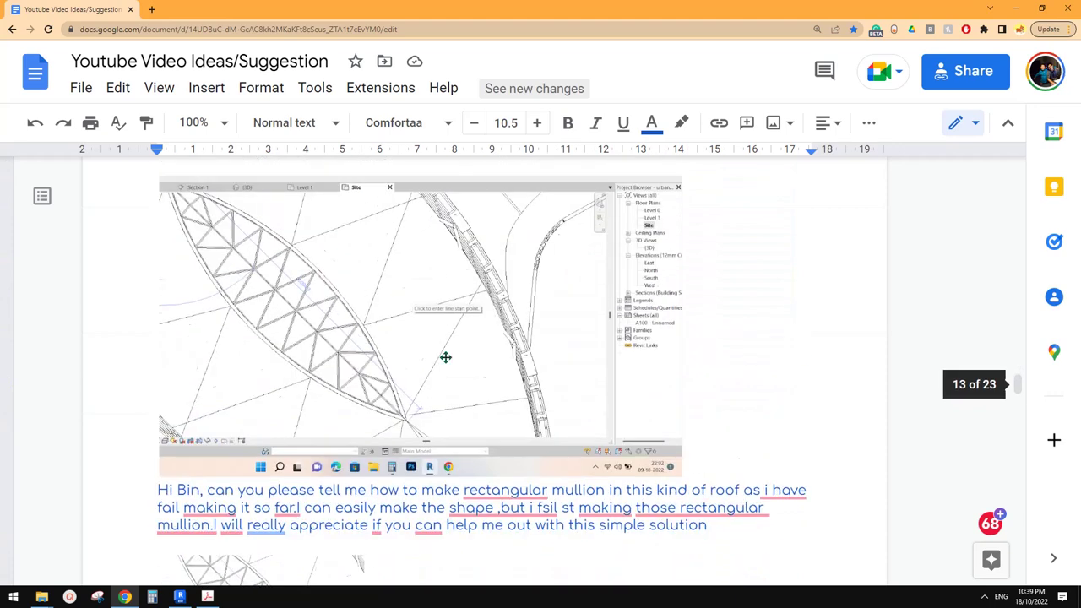
scroll(482, 371, up, 2)
scroll(481, 372, down, 10)
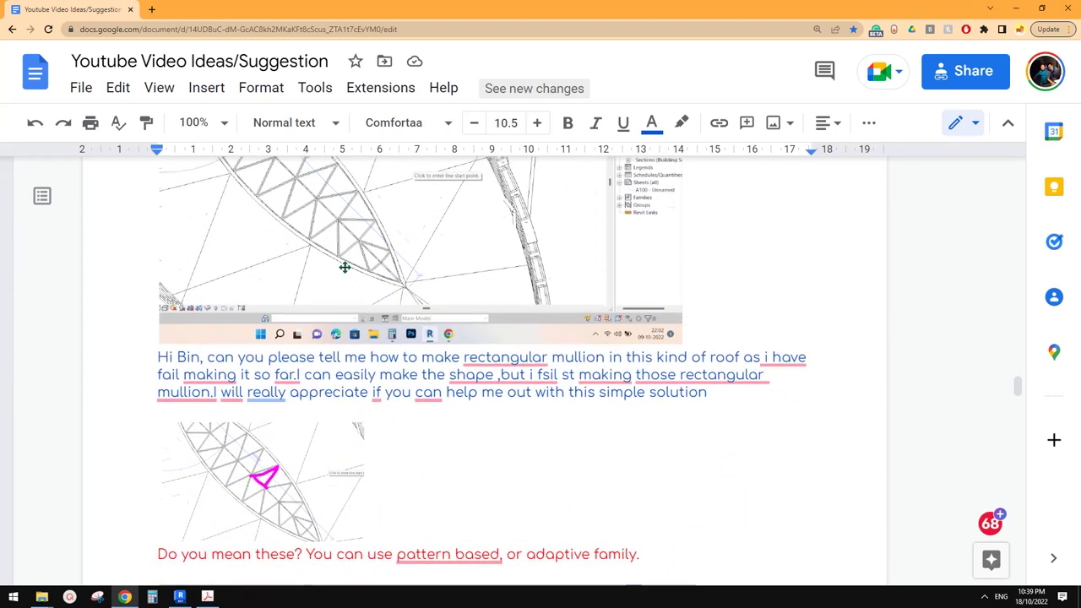
scroll(276, 402, down, 6)
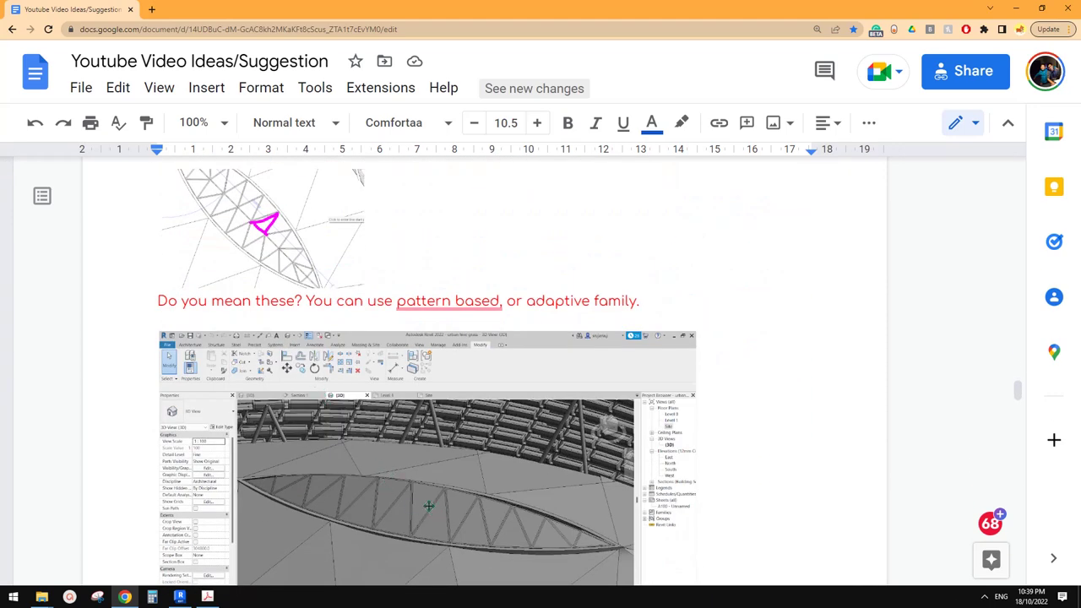
scroll(429, 505, down, 3)
scroll(463, 404, up, 3)
scroll(339, 323, up, 4)
scroll(271, 353, down, 4)
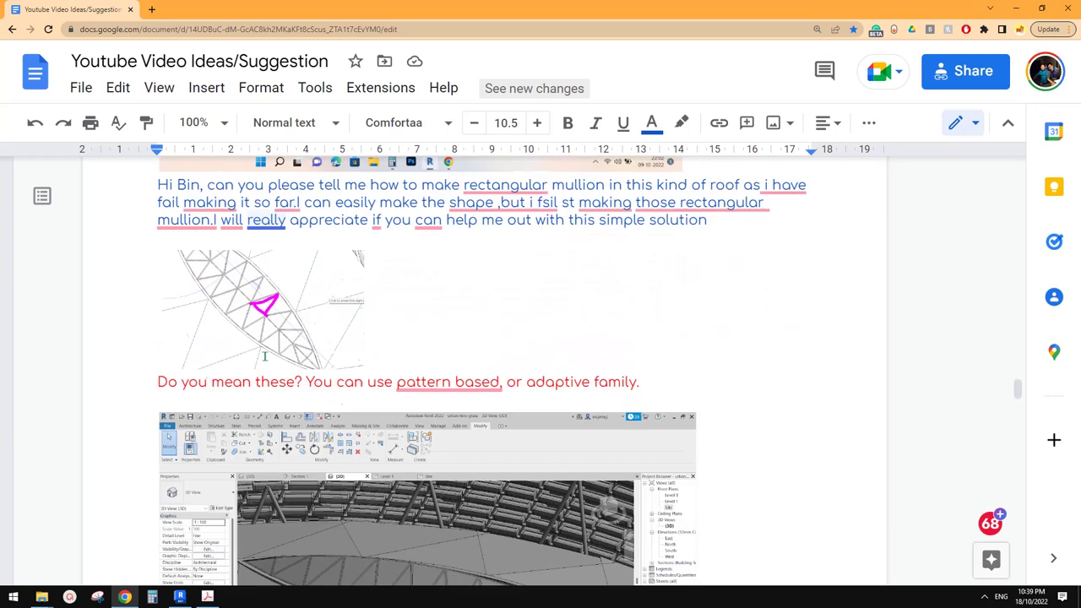
Switch back to Revit and inspect the repanelled mass in the 3D view.
click(183, 601)
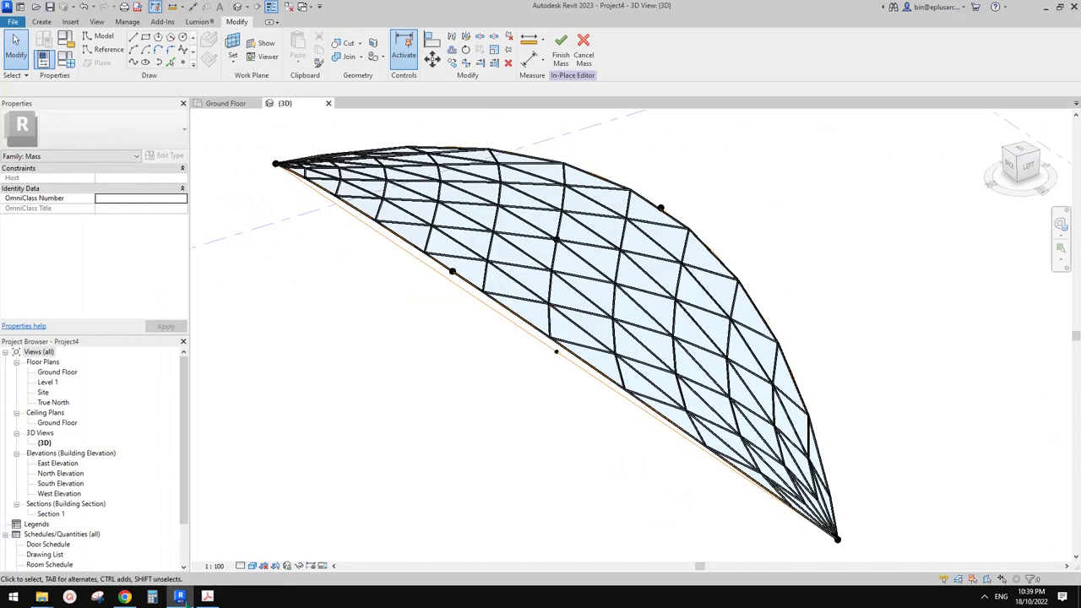
scroll(584, 372, down, 1)
scroll(689, 385, up, 1)
shift+middle_drag(728, 414, 696, 412)
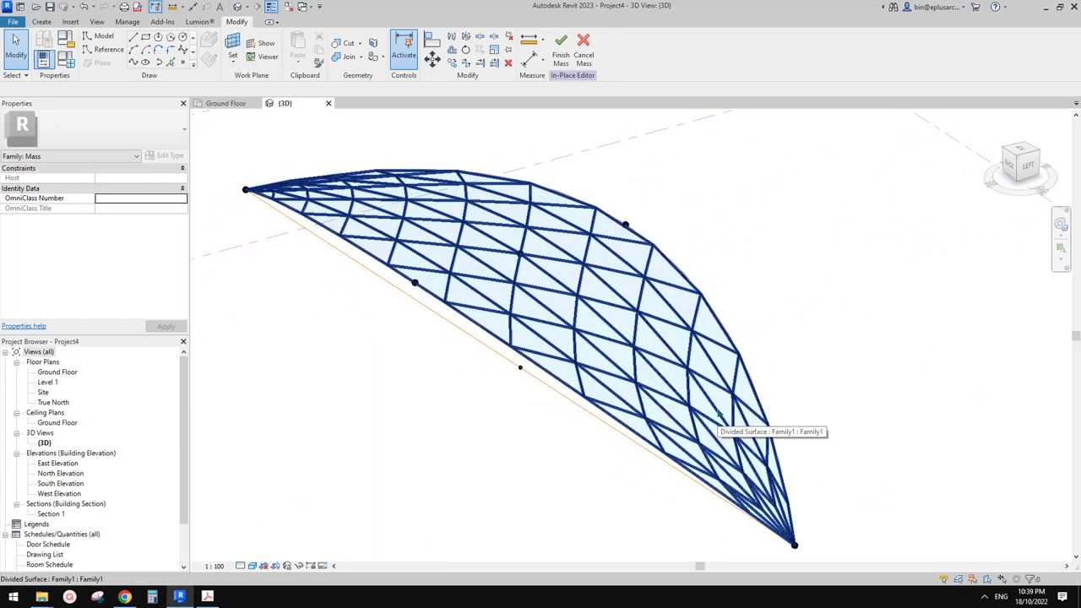